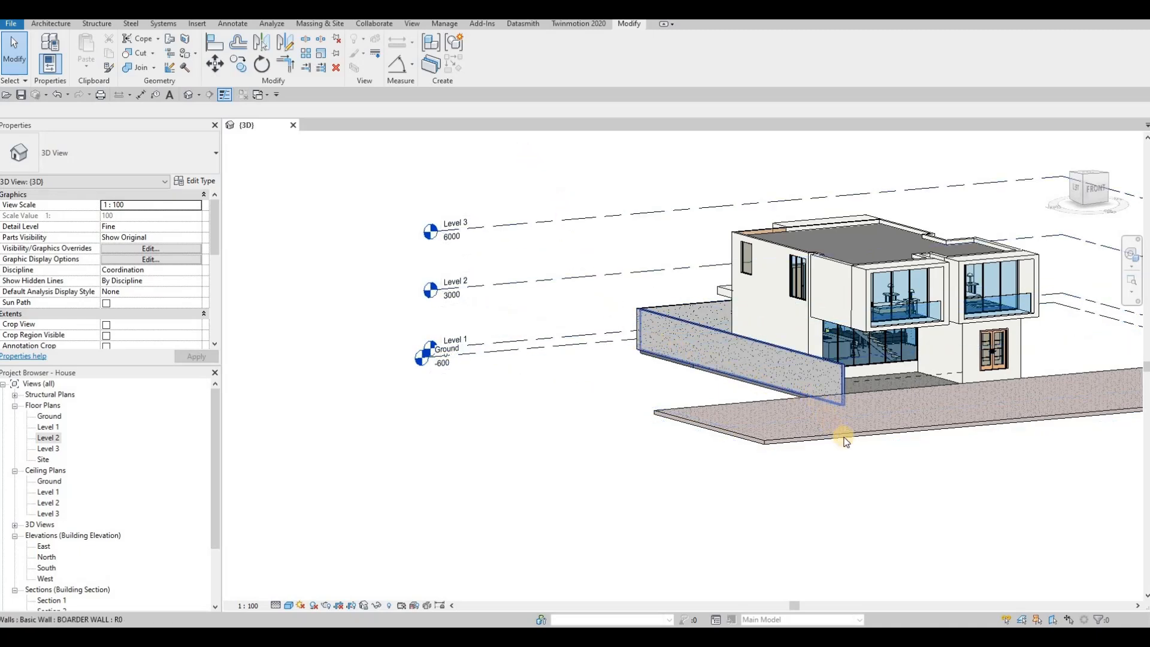
Put the long front floor slab on Ground level with a -2000 height offset
{"action": "middle_click_drag", "start_coordinate": [837, 436], "coordinate": [689, 431]}
{"action": "scroll", "coordinate": [689, 432], "scroll_direction": "down", "scroll_amount": 1}
{"action": "left_click", "coordinate": [689, 431]}
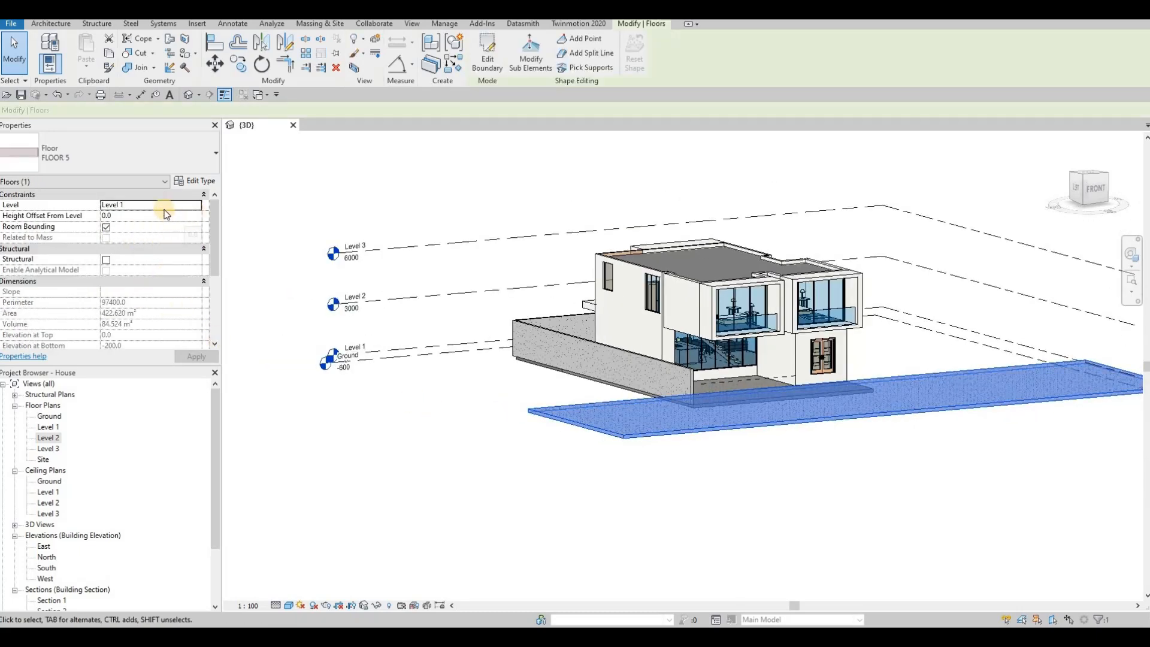
{"action": "left_click", "coordinate": [133, 205]}
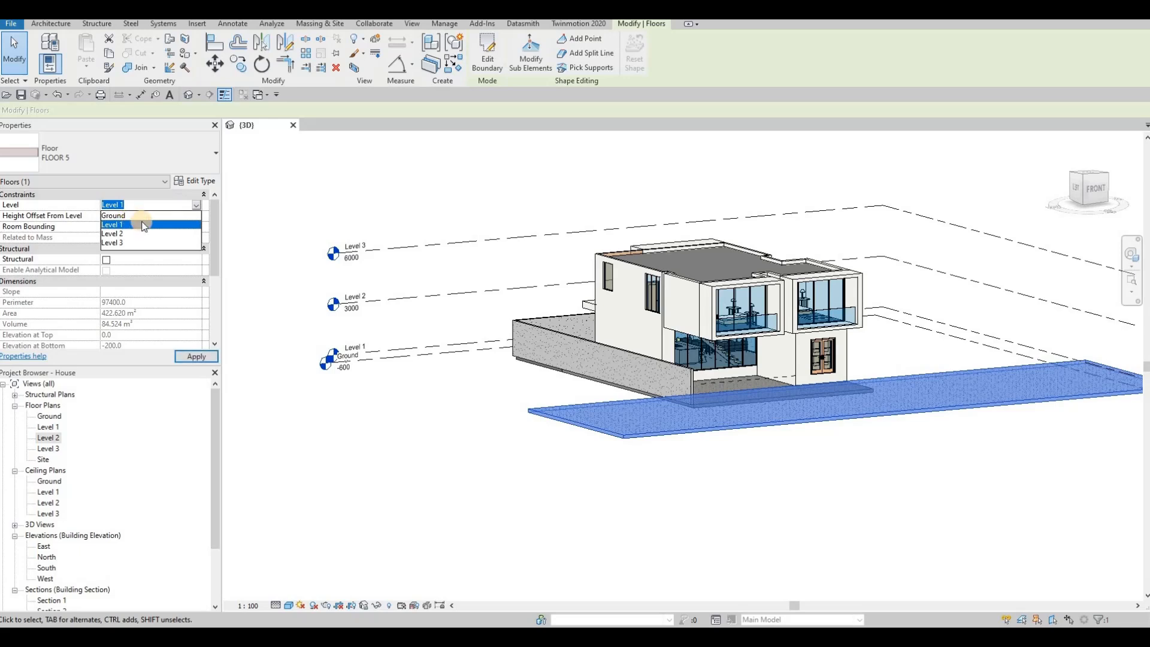
{"action": "left_click", "coordinate": [147, 216]}
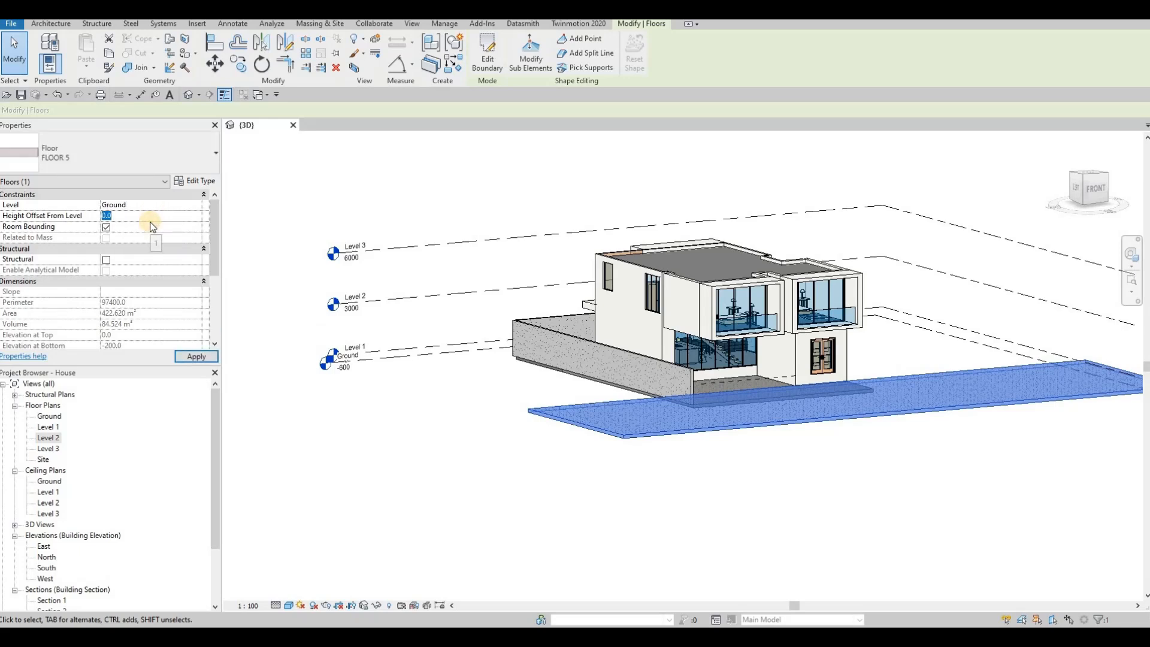
{"action": "type", "text": "-2000"}
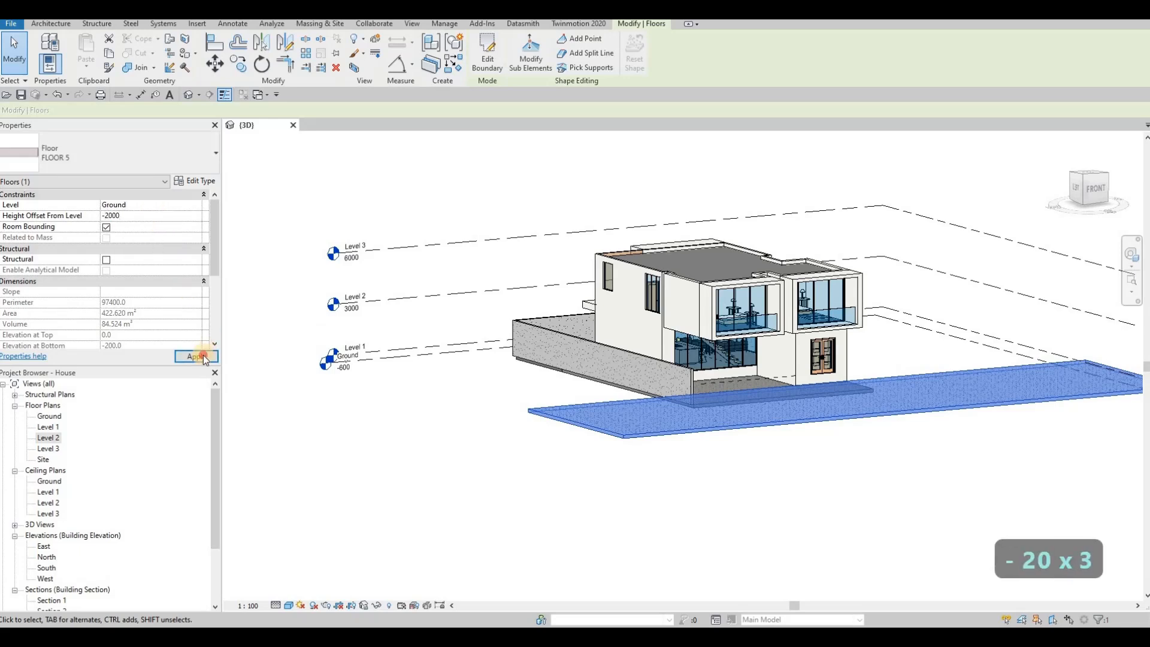
{"action": "key", "text": "Escape"}
{"action": "key", "text": "Escape"}
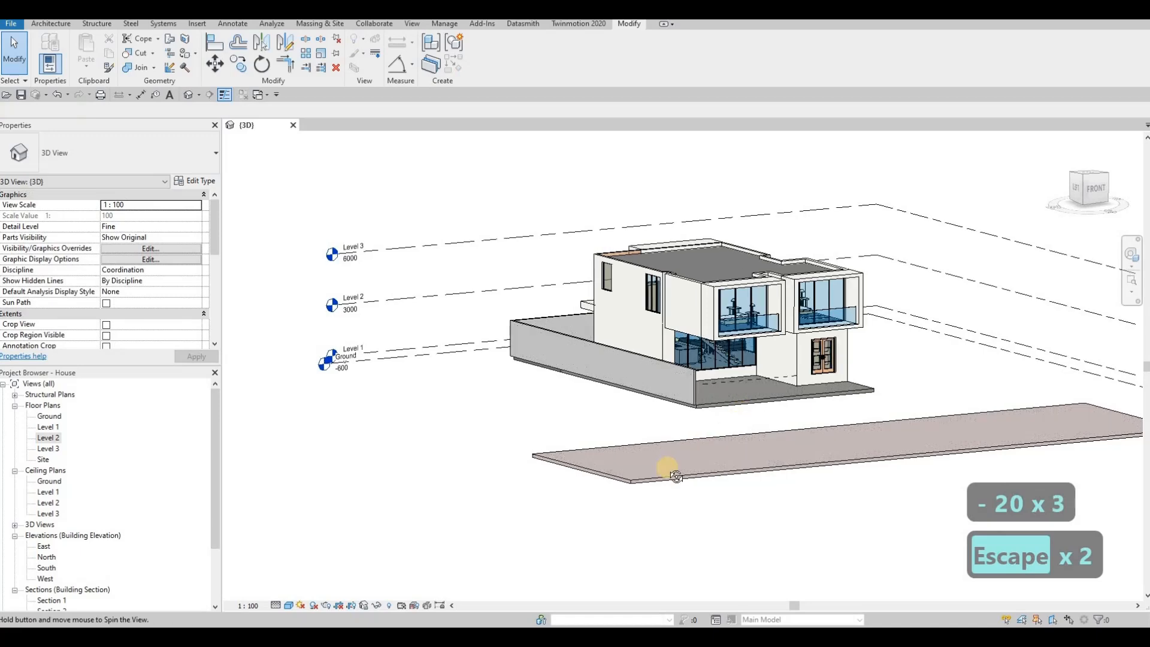
Orbit the 3D view to inspect the lowered slab, then open the Level 2 floor plan
{"action": "middle_click_drag", "start_coordinate": [662, 467], "coordinate": [970, 367], "text": "shift"}
{"action": "scroll", "coordinate": [789, 453], "scroll_direction": "up", "scroll_amount": 1}
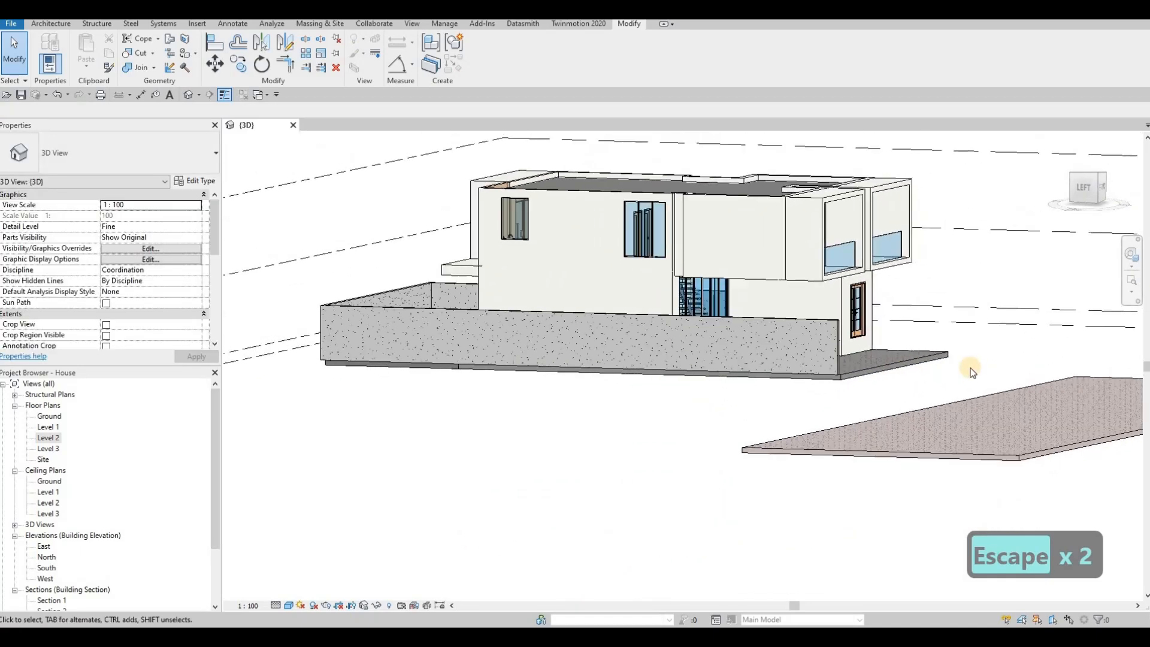
{"action": "middle_click_drag", "start_coordinate": [536, 362], "coordinate": [522, 365]}
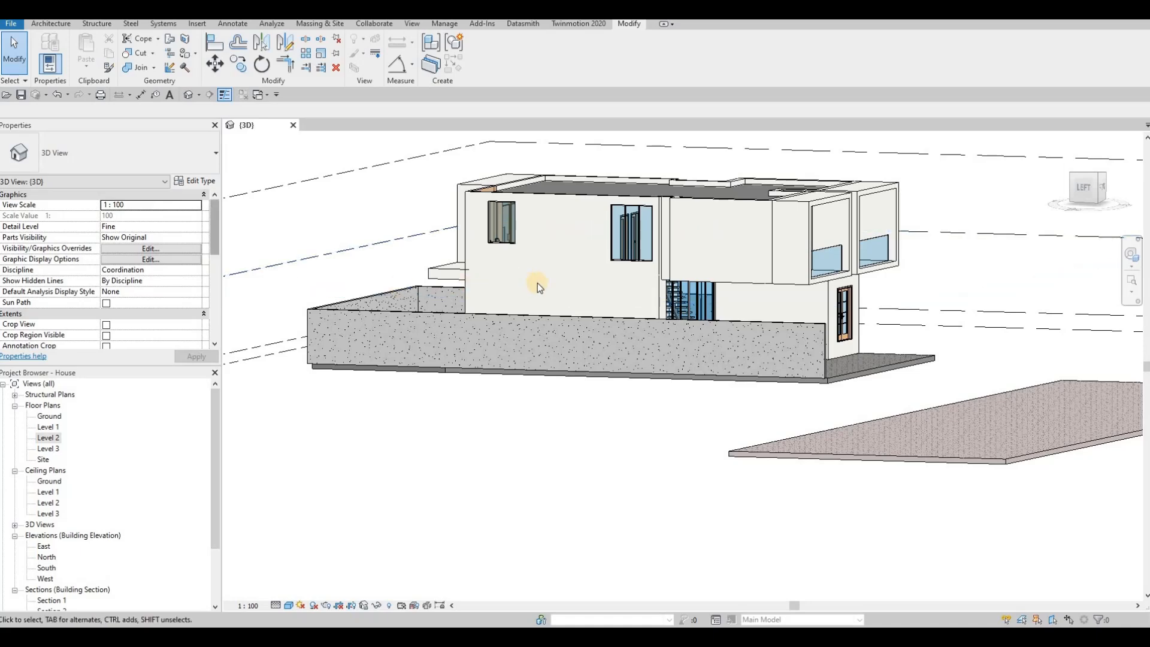
{"action": "middle_click_drag", "start_coordinate": [269, 234], "coordinate": [492, 242]}
{"action": "scroll", "coordinate": [492, 242], "scroll_direction": "down", "scroll_amount": 2}
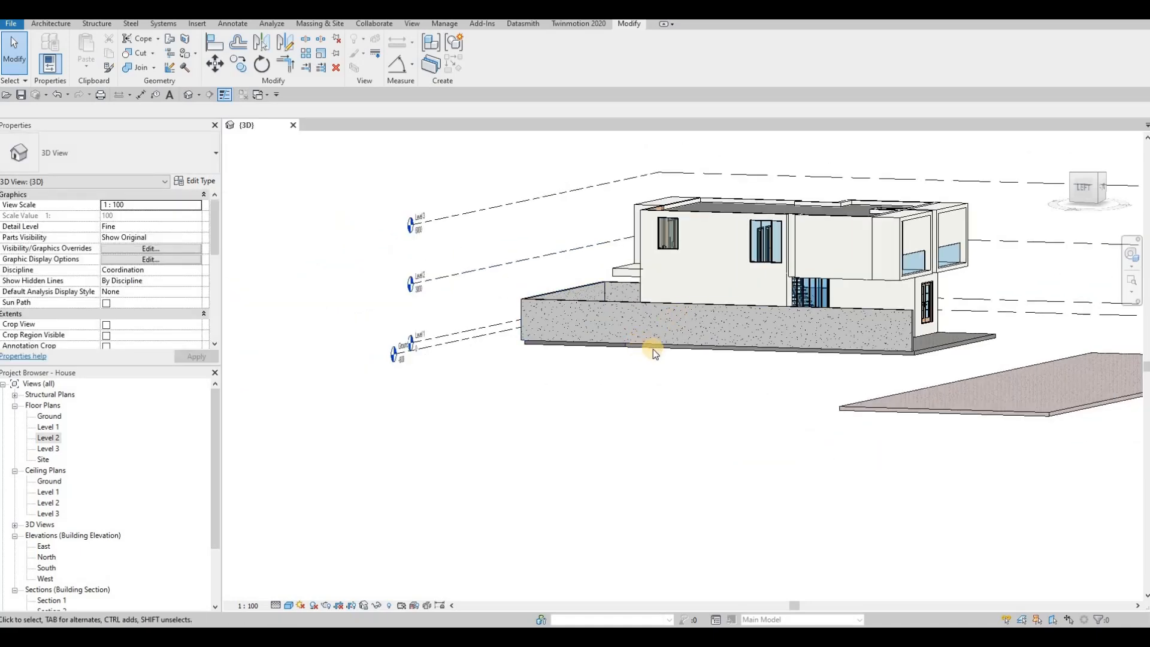
{"action": "middle_click_drag", "start_coordinate": [652, 349], "coordinate": [619, 351], "text": "shift"}
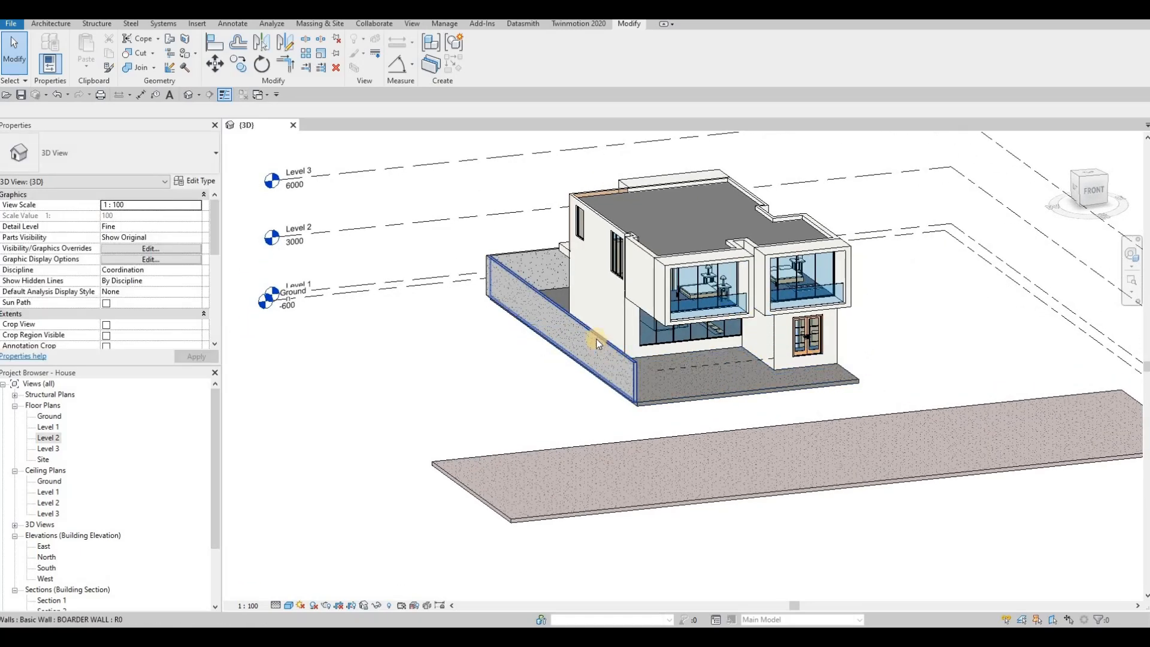
{"action": "double_click", "coordinate": [39, 440]}
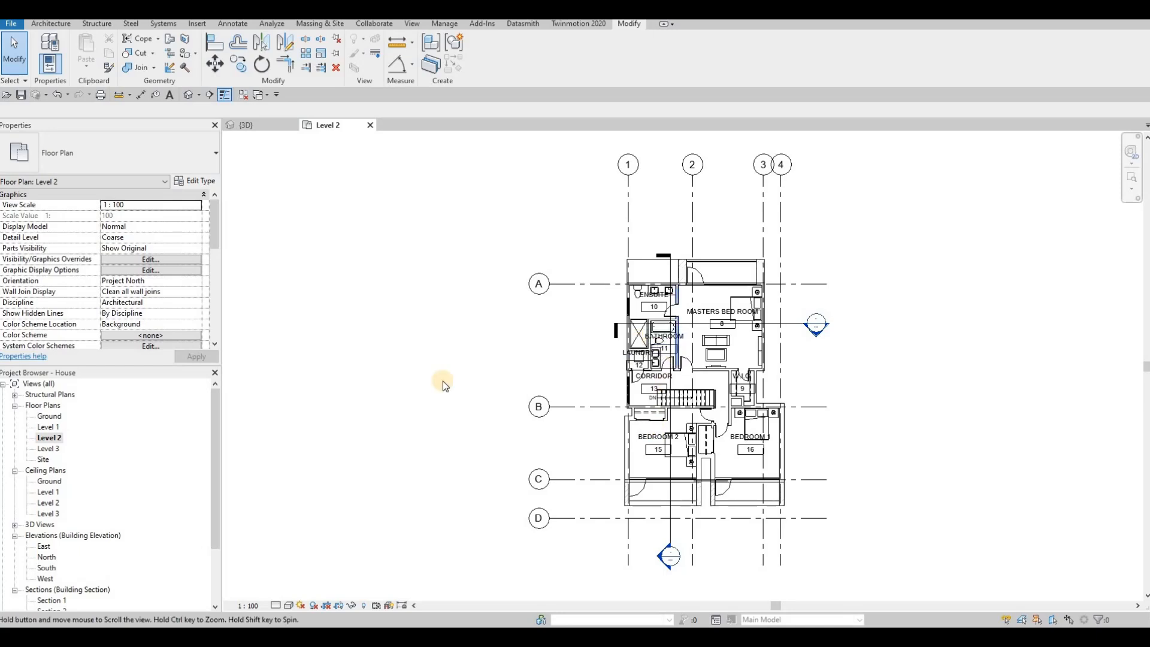
Open the Level 1 floor plan with nothing selected
{"action": "key", "text": "Escape"}
{"action": "double_click", "coordinate": [47, 427]}
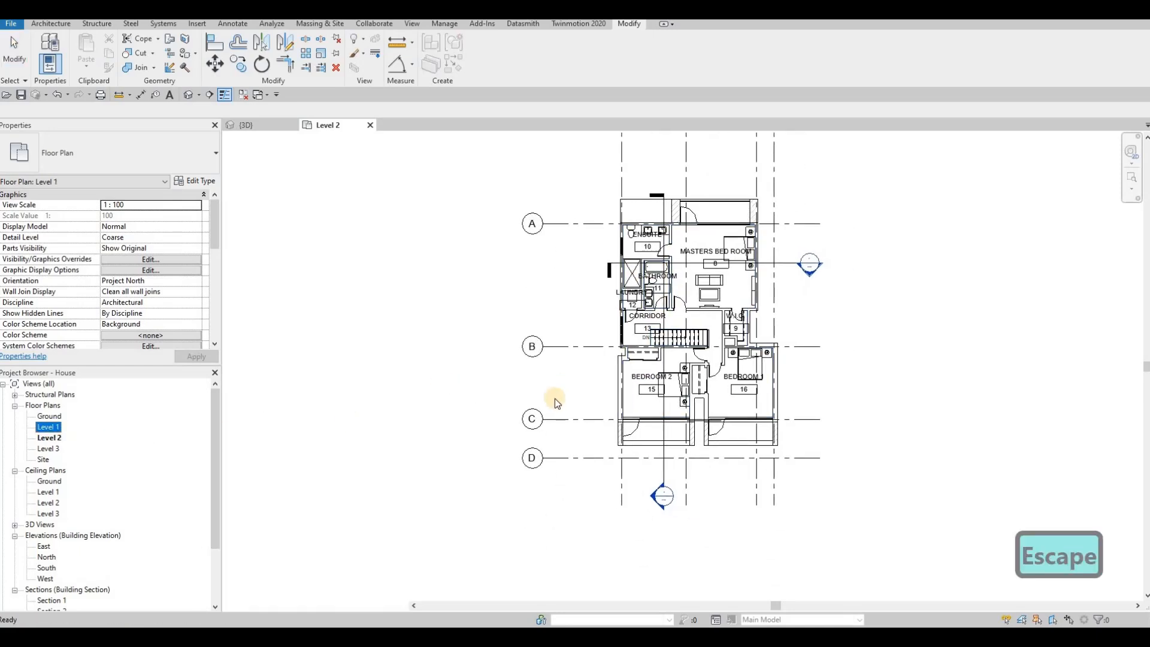
{"action": "key", "text": "Escape"}
{"action": "middle_click_drag", "start_coordinate": [621, 384], "coordinate": [653, 390]}
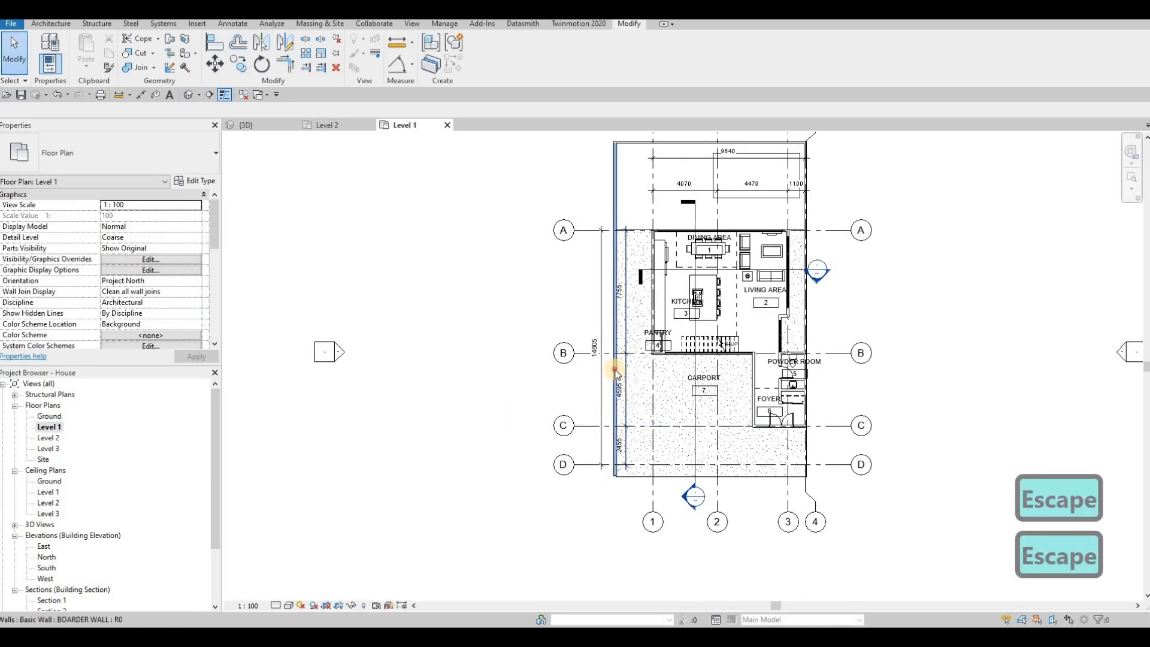
{"action": "left_click", "coordinate": [614, 373]}
{"action": "key", "text": "Escape"}
Draw a wall like the border wall along grid B, from the pantry to the side border wall
{"action": "left_click", "coordinate": [613, 372]}
{"action": "key", "text": "c"}
{"action": "key", "text": "s"}
{"action": "scroll", "coordinate": [662, 391], "scroll_direction": "up", "scroll_amount": 5}
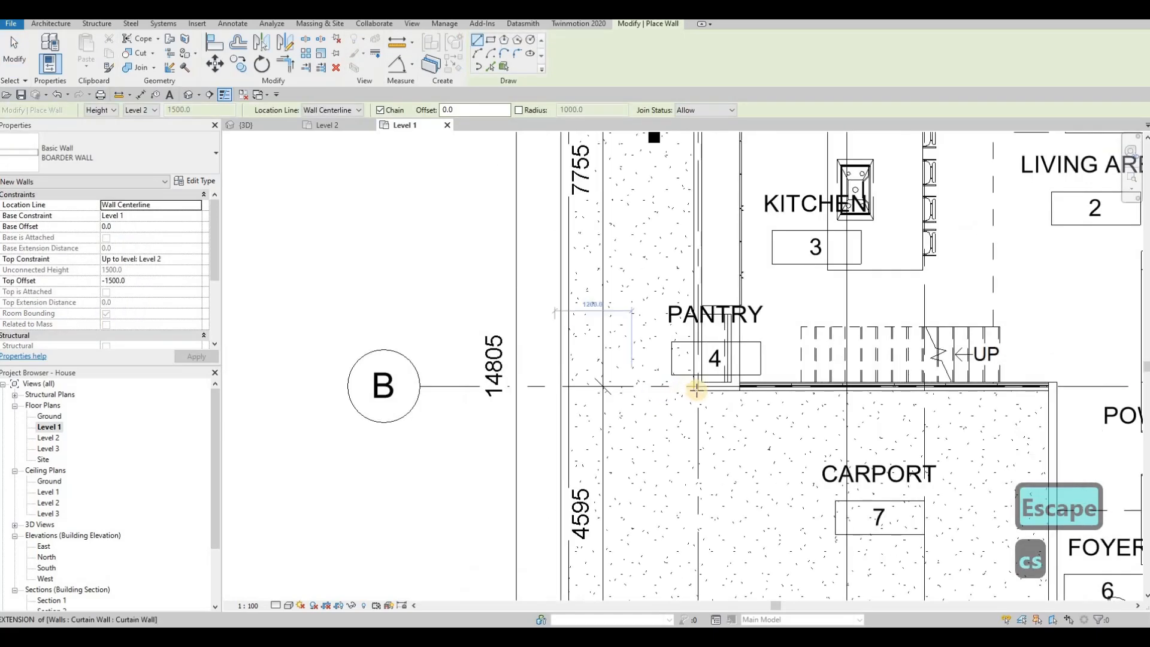
{"action": "scroll", "coordinate": [697, 390], "scroll_direction": "up", "scroll_amount": 2}
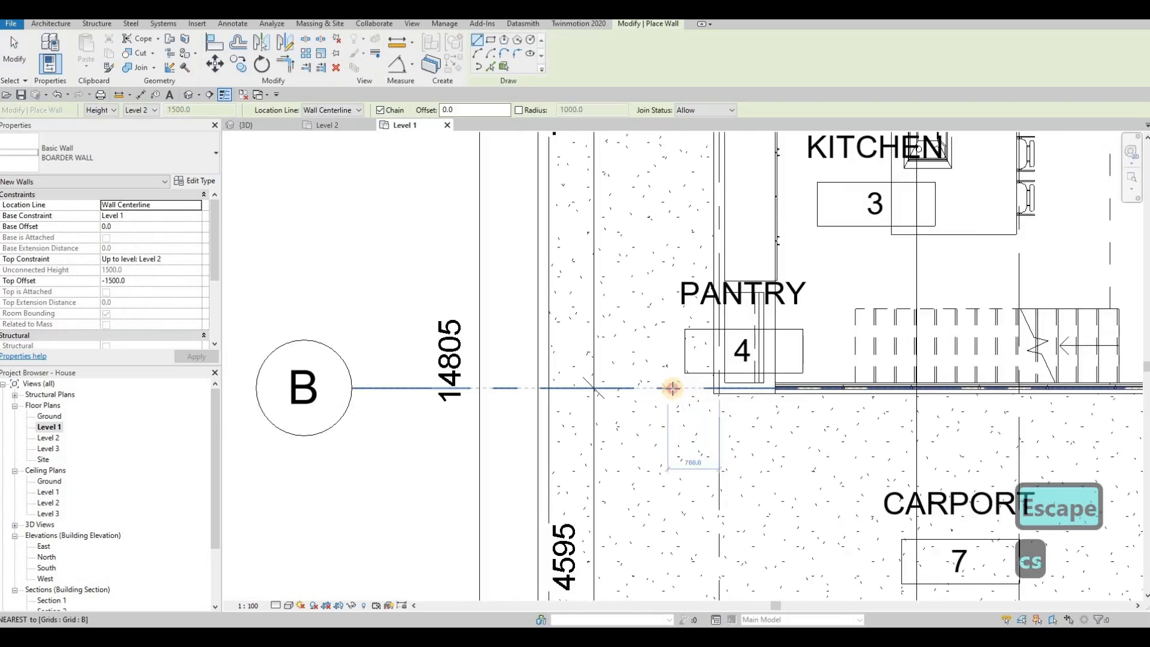
{"action": "left_click", "coordinate": [672, 388]}
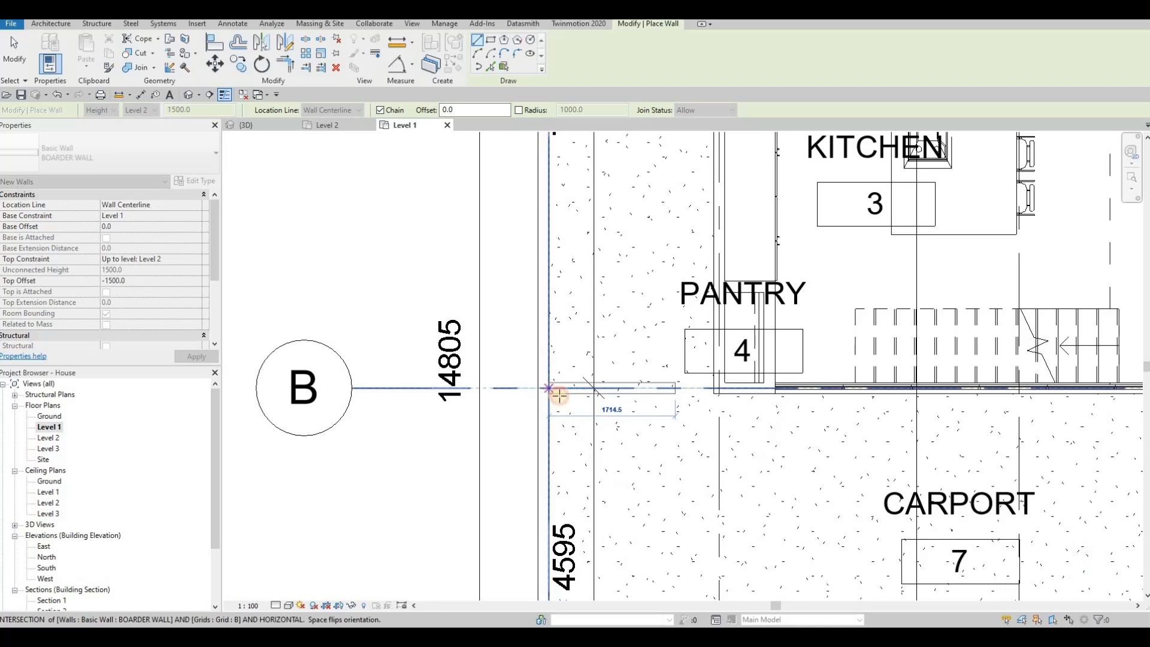
{"action": "left_click", "coordinate": [558, 395]}
{"action": "key", "text": "Escape"}
{"action": "key", "text": "Escape"}
{"action": "key", "text": "Escape"}
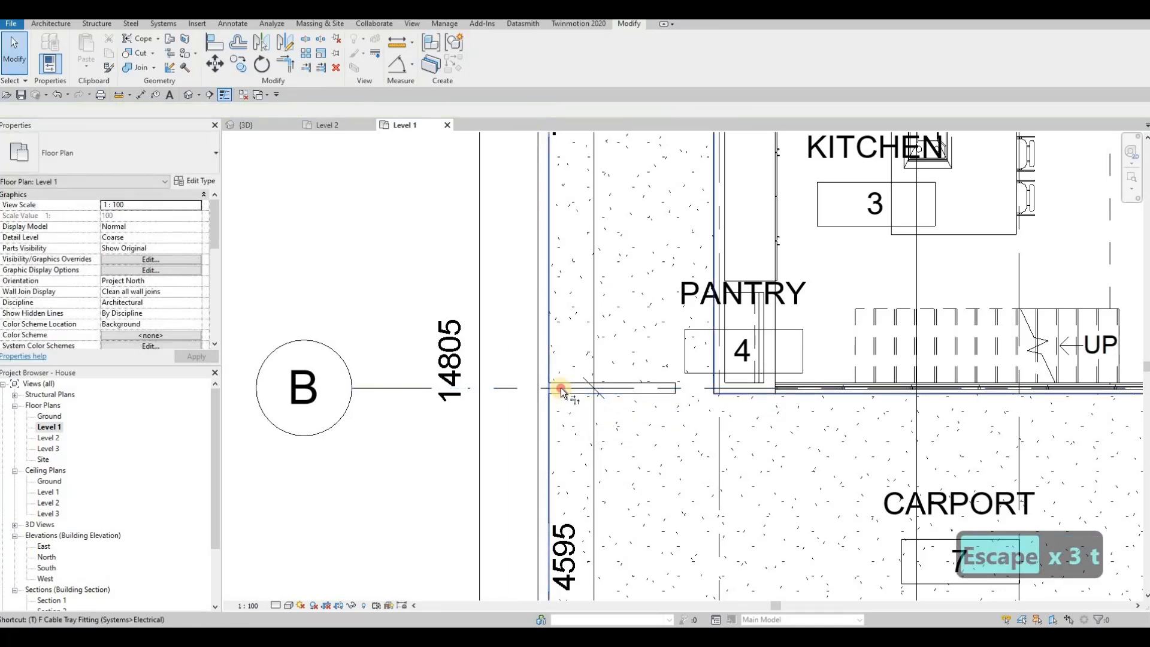
Trim the new wall and the side border wall to a clean corner
{"action": "key", "text": "r"}
{"action": "left_click", "coordinate": [561, 388]}
{"action": "left_click", "coordinate": [544, 354]}
{"action": "key", "text": "Escape"}
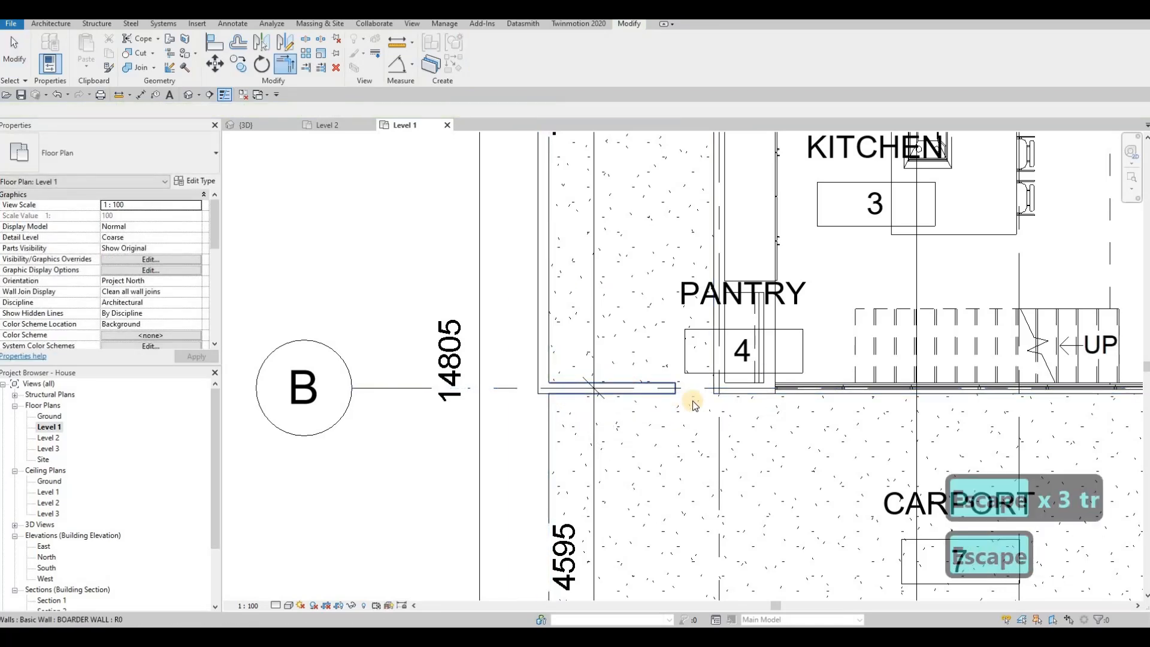
{"action": "key", "text": "Escape"}
Stretch the new wall's other end to meet the pantry wall edge
{"action": "key", "text": "a"}
{"action": "key", "text": "l"}
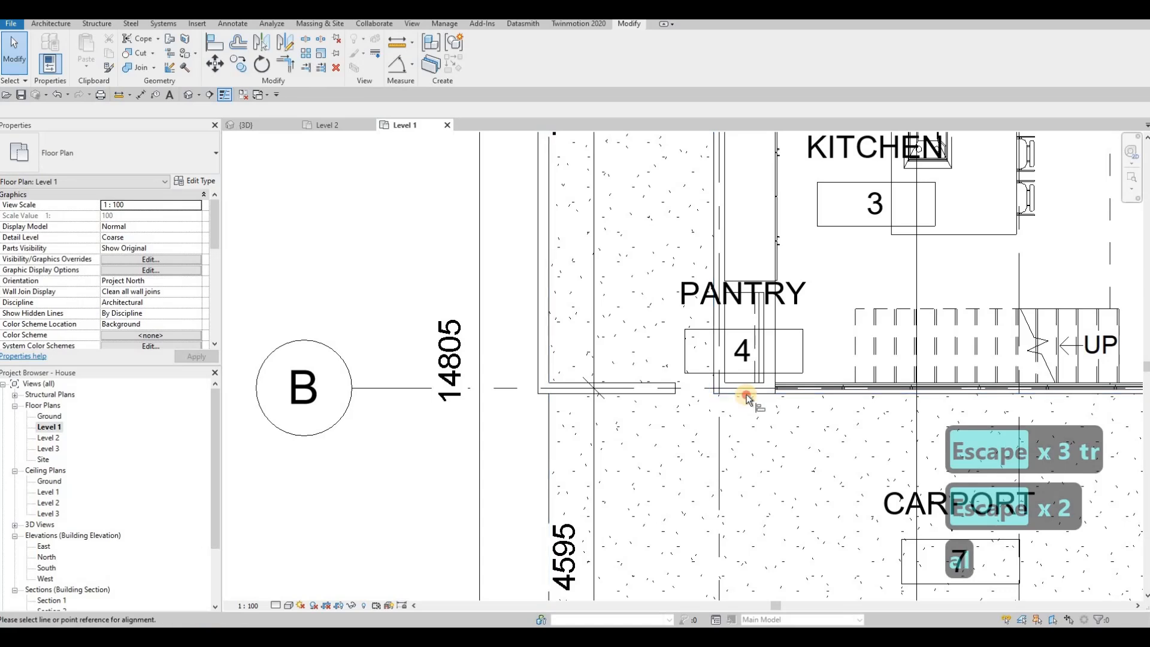
{"action": "left_click", "coordinate": [669, 390]}
{"action": "key", "text": "Escape"}
{"action": "key", "text": "Escape"}
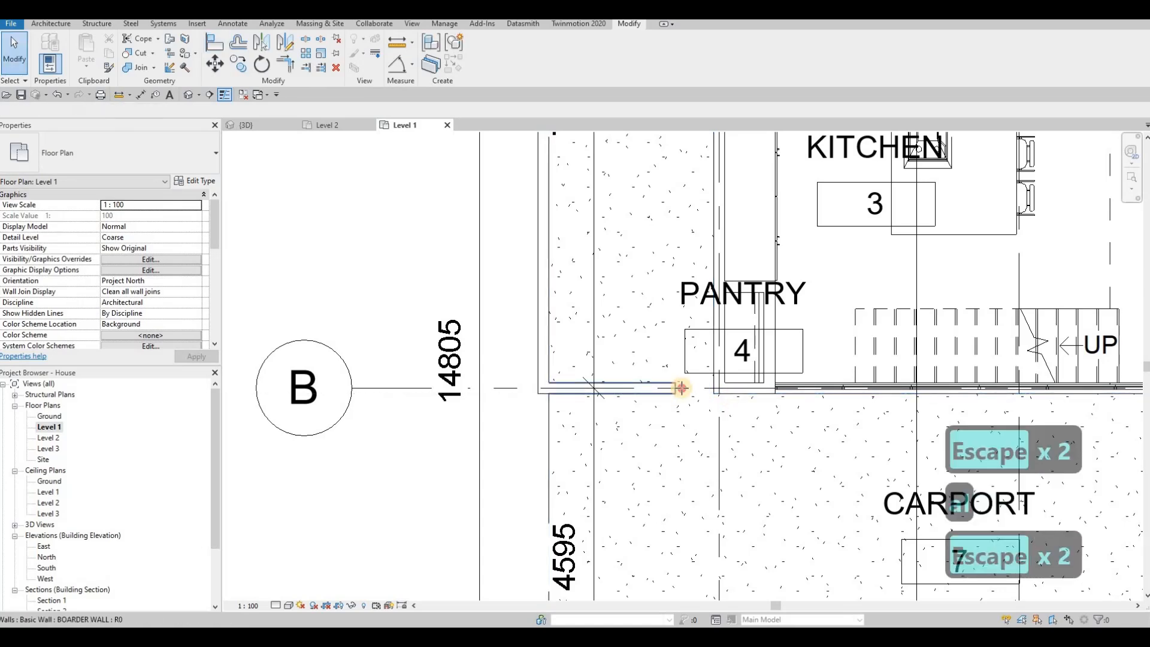
{"action": "left_click", "coordinate": [681, 388]}
{"action": "left_click_drag", "start_coordinate": [680, 388], "coordinate": [719, 388]}
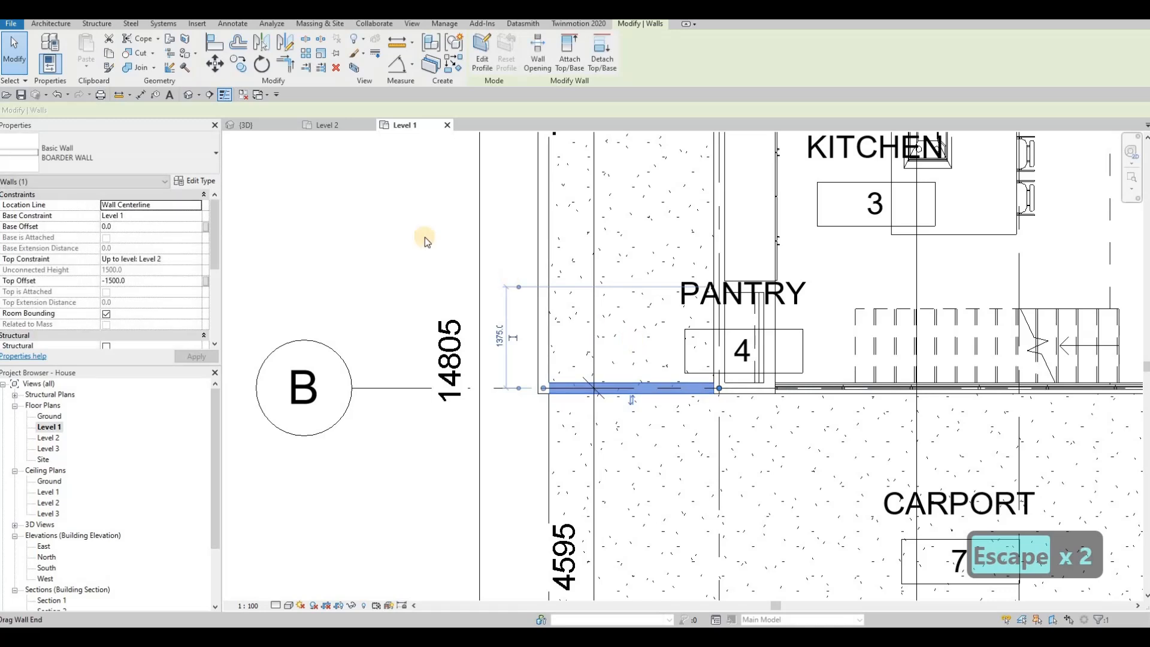
{"action": "key", "text": "Escape"}
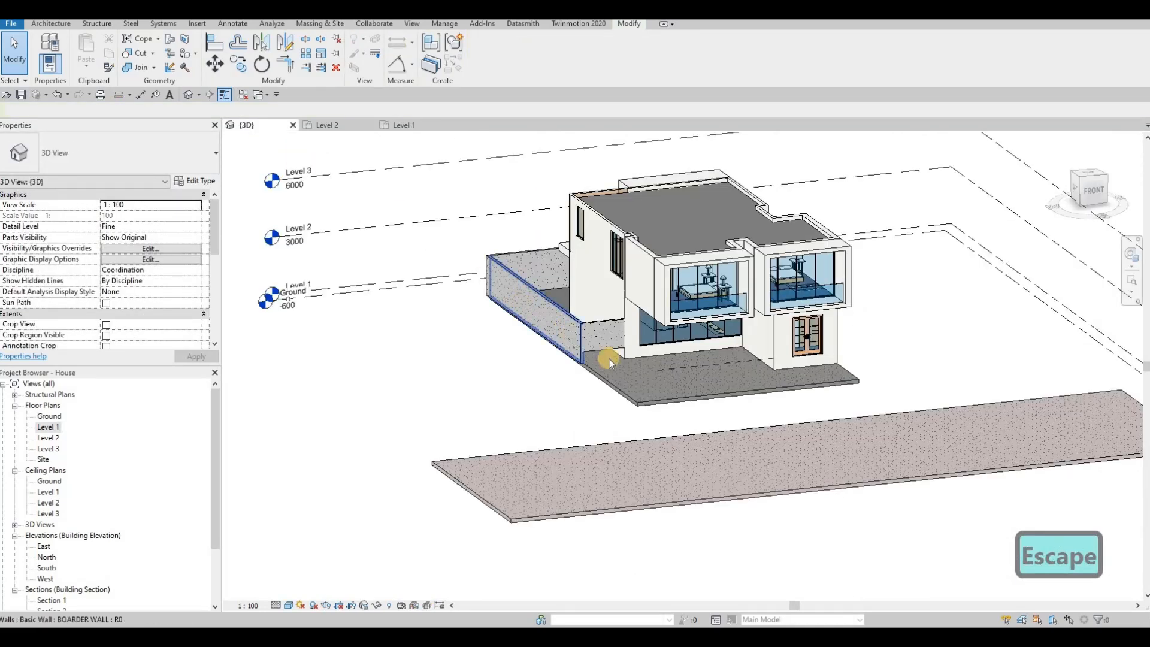
Change the short grid-B border wall's Base Constraint to Ground and review it in 3D
{"action": "scroll", "coordinate": [616, 358], "scroll_direction": "up", "scroll_amount": 2}
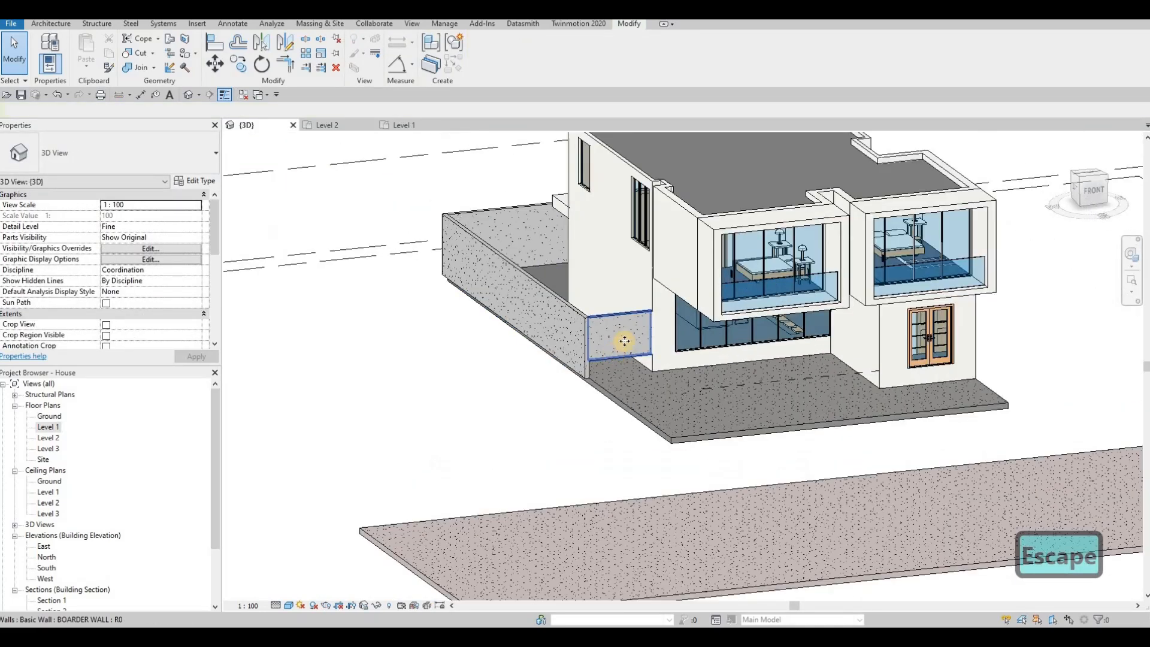
{"action": "left_click", "coordinate": [624, 341]}
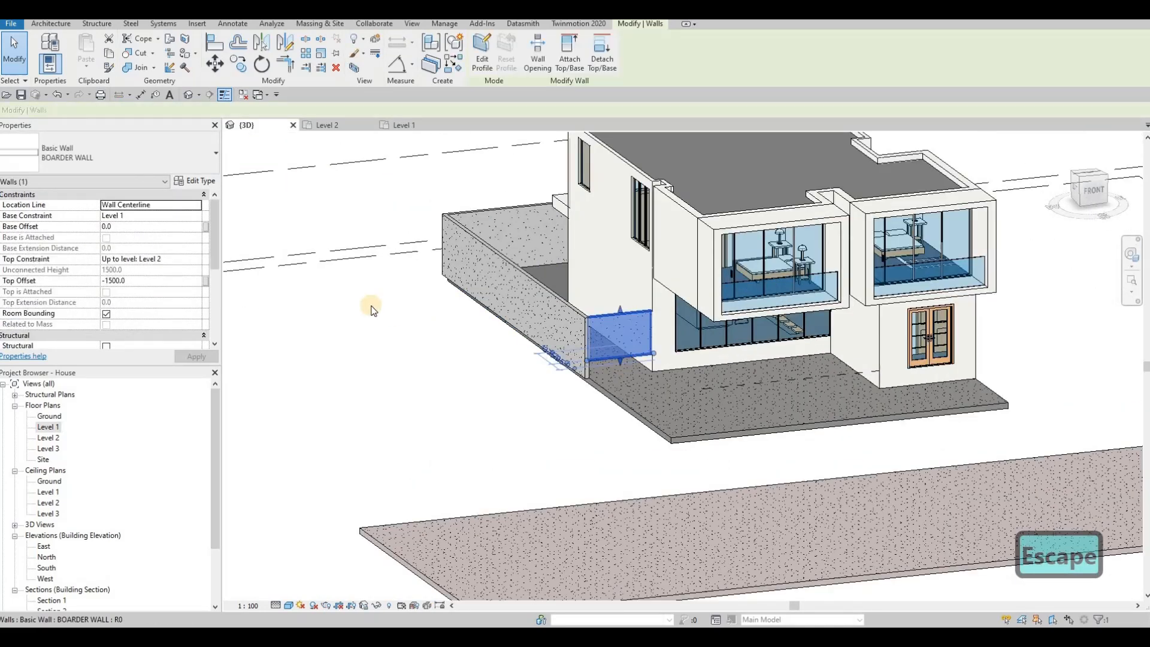
{"action": "left_click", "coordinate": [197, 217]}
{"action": "left_click", "coordinate": [126, 228]}
{"action": "left_click", "coordinate": [190, 358]}
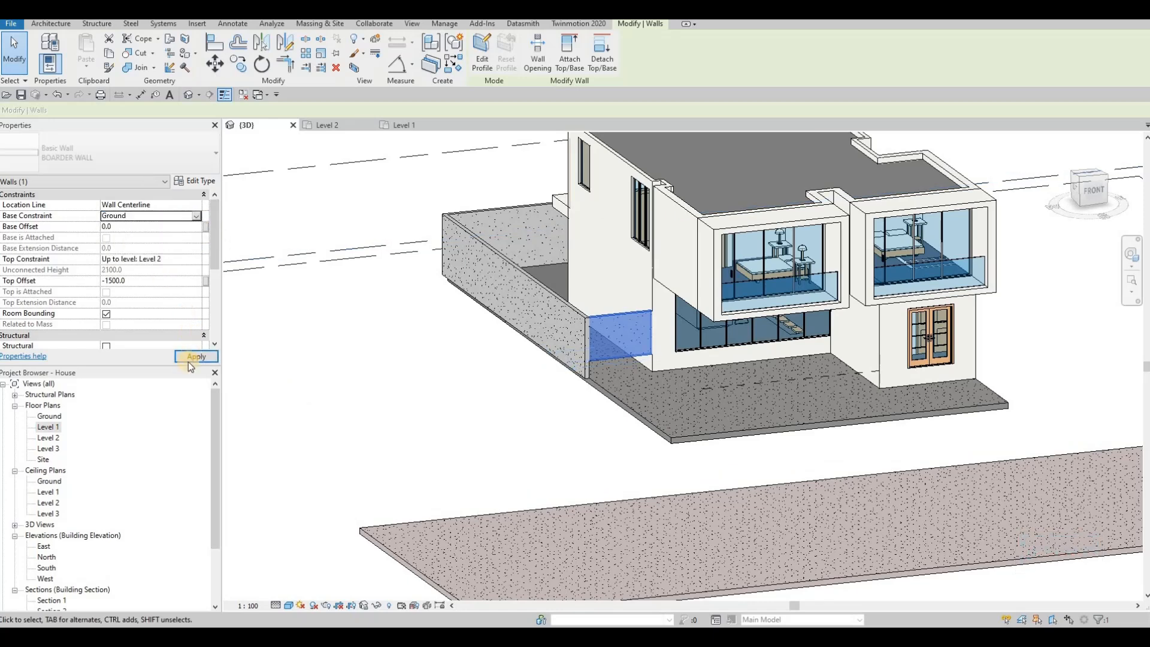
{"action": "key", "text": "Escape"}
{"action": "key", "text": "Escape"}
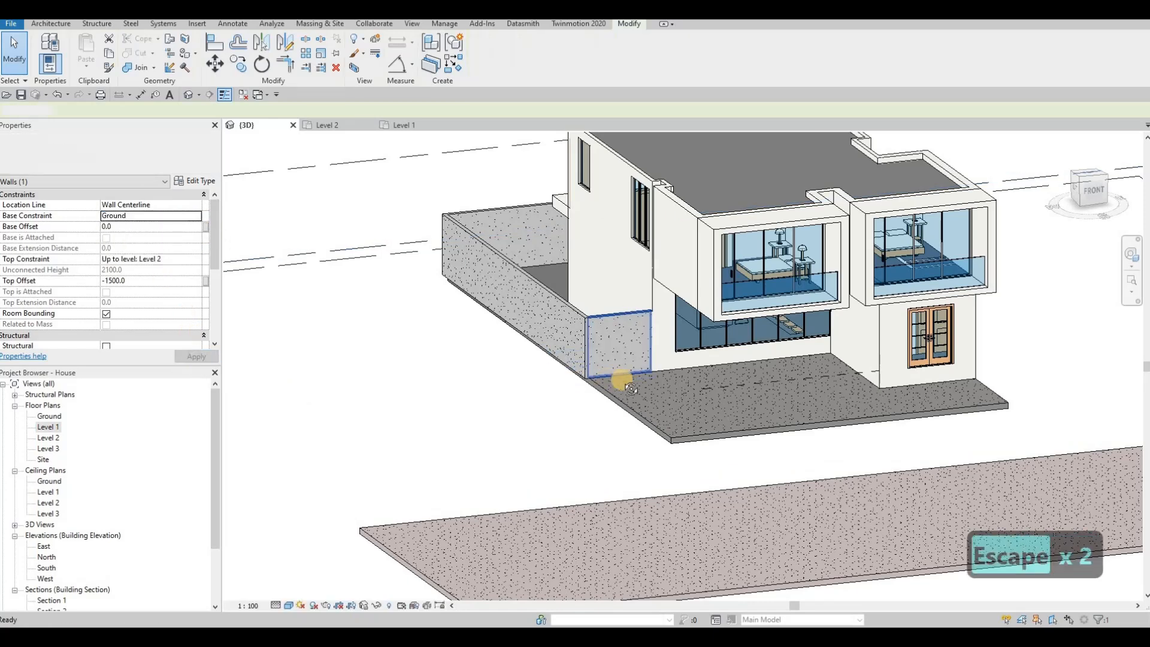
{"action": "scroll", "coordinate": [644, 339], "scroll_direction": "up", "scroll_amount": 5}
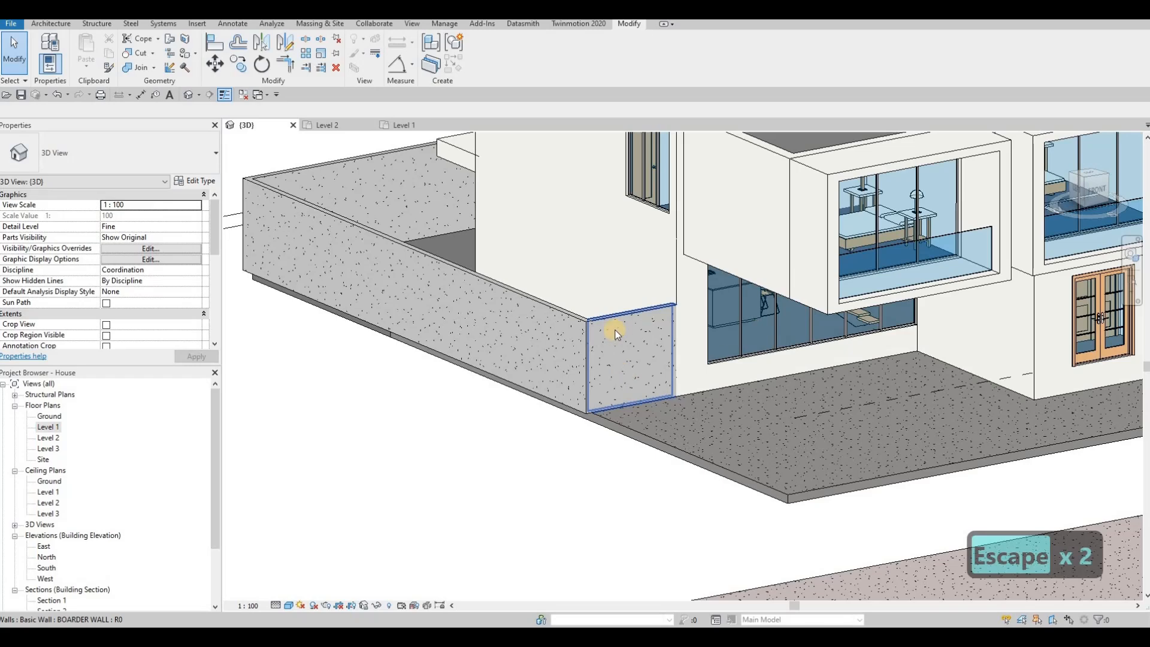
{"action": "middle_click_drag", "start_coordinate": [650, 329], "coordinate": [646, 343]}
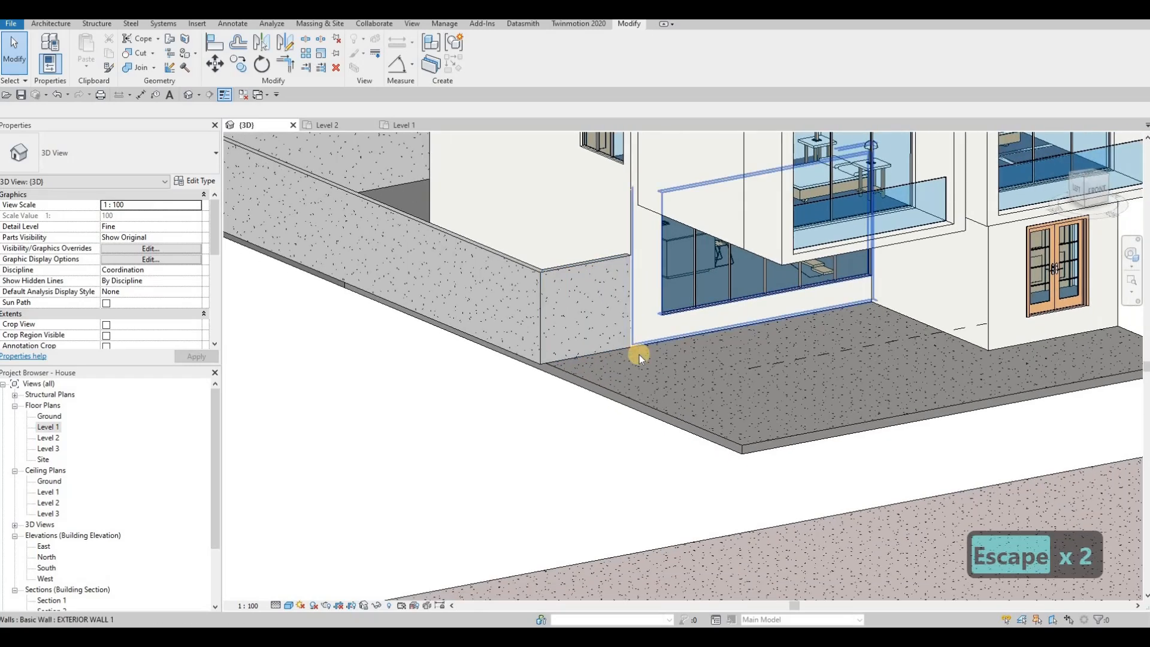
{"action": "middle_click_drag", "start_coordinate": [708, 371], "coordinate": [665, 357]}
{"action": "middle_click_drag", "start_coordinate": [738, 390], "coordinate": [539, 348]}
{"action": "scroll", "coordinate": [661, 361], "scroll_direction": "down", "scroll_amount": 1}
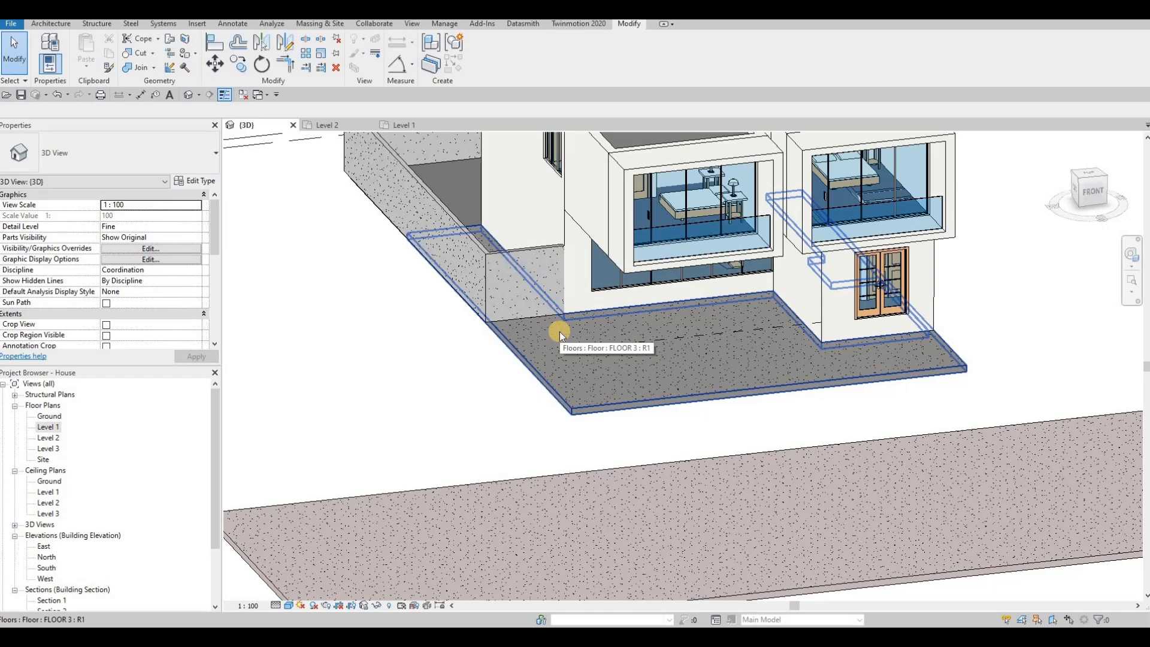
{"action": "key", "text": "Escape"}
{"action": "mouse_move", "coordinate": [681, 231]}
{"action": "middle_mouse_down", "text": "shift"}
{"action": "mouse_move", "coordinate": [698, 226]}
{"action": "mouse_move", "coordinate": [688, 249]}
{"action": "mouse_move", "coordinate": [672, 249]}
{"action": "mouse_move", "coordinate": [720, 225]}
{"action": "mouse_move", "coordinate": [664, 228]}
{"action": "middle_mouse_up", "text": "shift"}
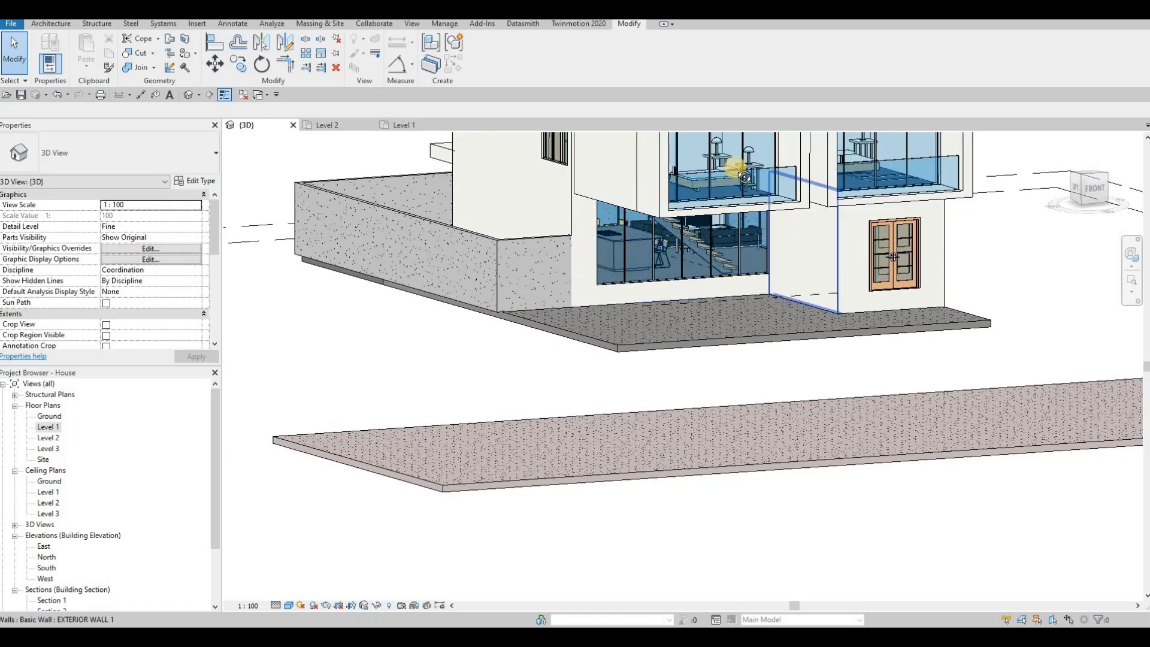
{"action": "middle_click_drag", "start_coordinate": [731, 167], "coordinate": [771, 164], "text": "shift"}
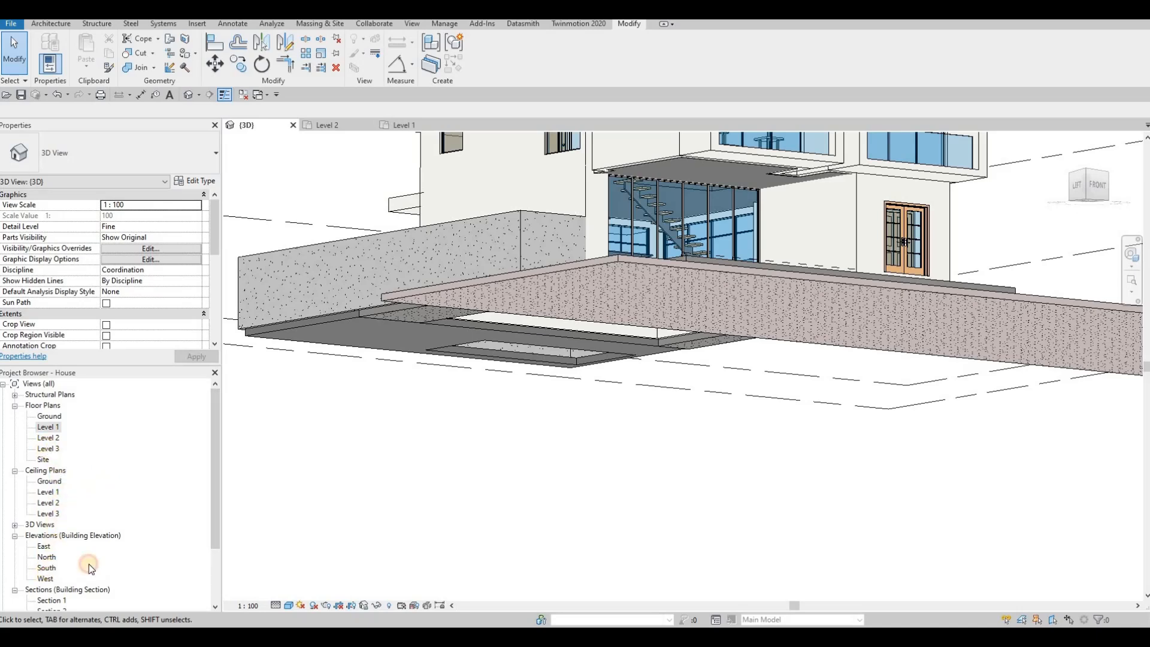
Open the South elevation and frame the building
{"action": "double_click", "coordinate": [48, 567]}
{"action": "key", "text": "Escape"}
{"action": "middle_click_drag", "start_coordinate": [582, 433], "coordinate": [614, 343]}
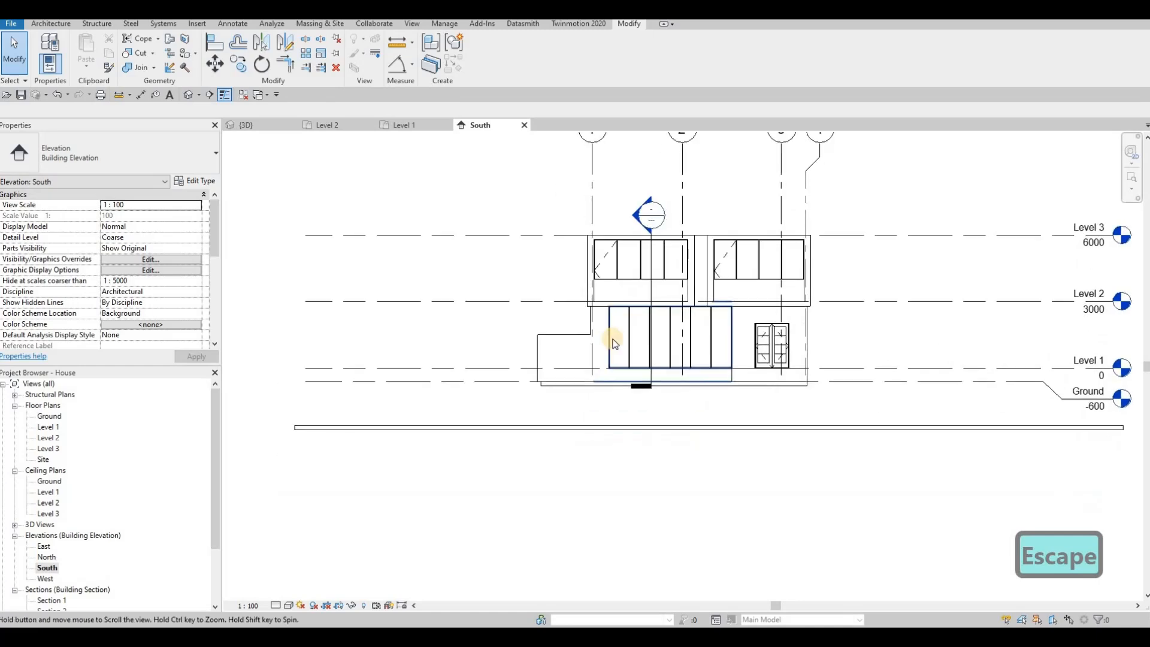
{"action": "scroll", "coordinate": [613, 343], "scroll_direction": "up", "scroll_amount": 3}
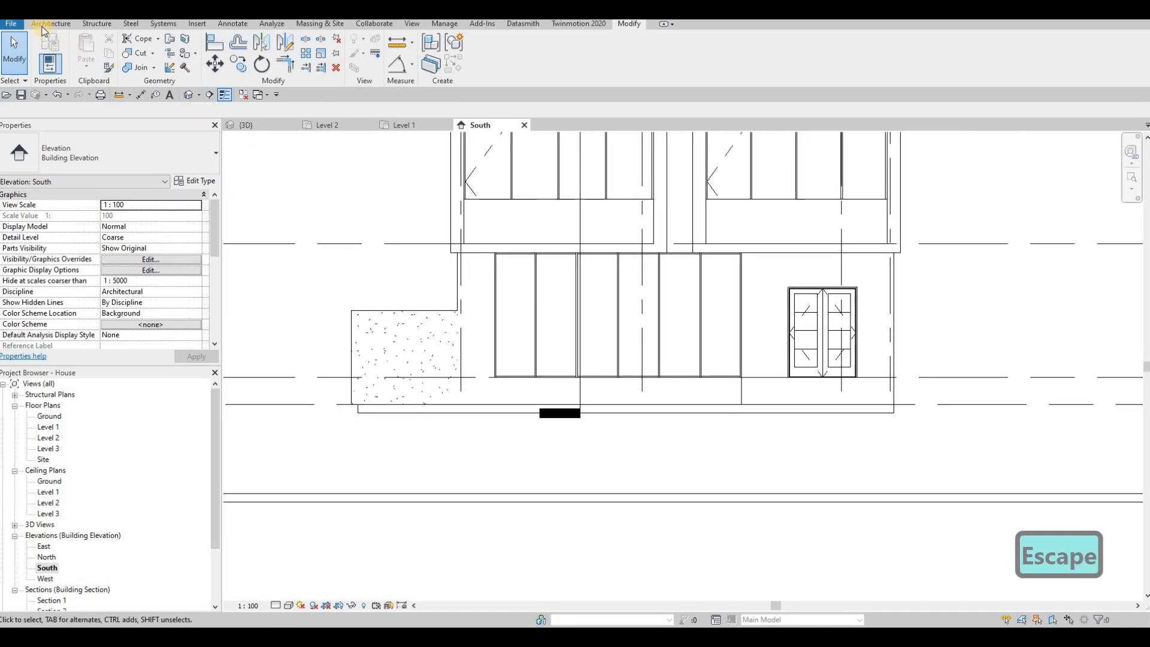
Create an in-place Generic Models element with the default name and start an extrusion
{"action": "left_click", "coordinate": [139, 66]}
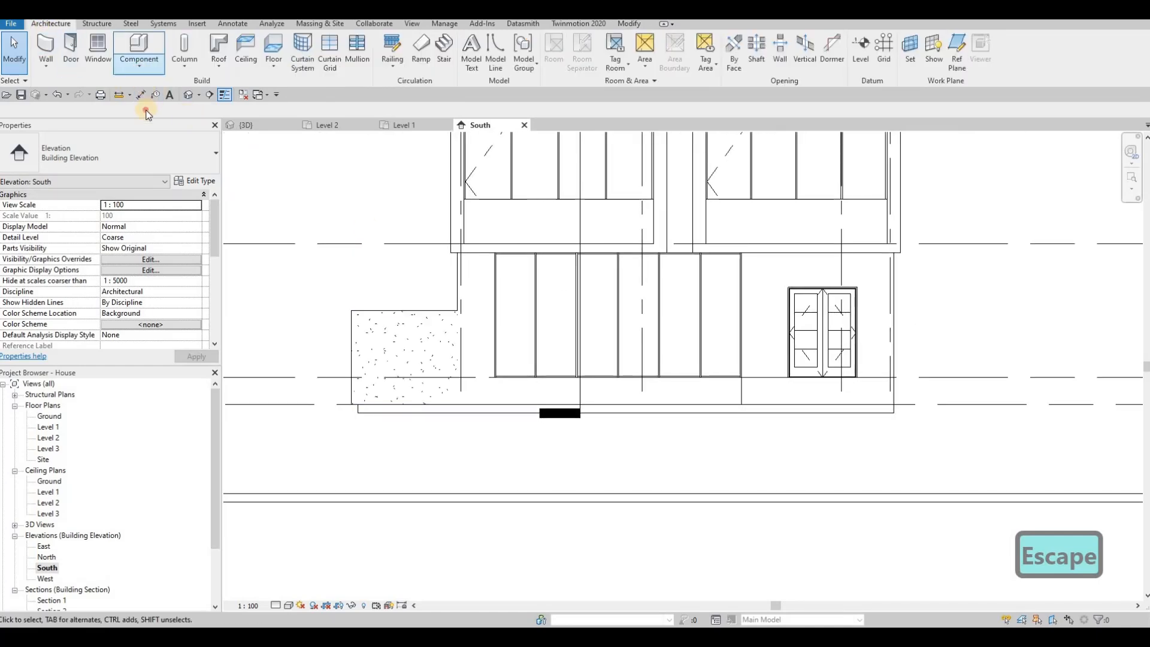
{"action": "left_click", "coordinate": [154, 108]}
{"action": "scroll", "coordinate": [706, 267], "scroll_direction": "down", "scroll_amount": 3}
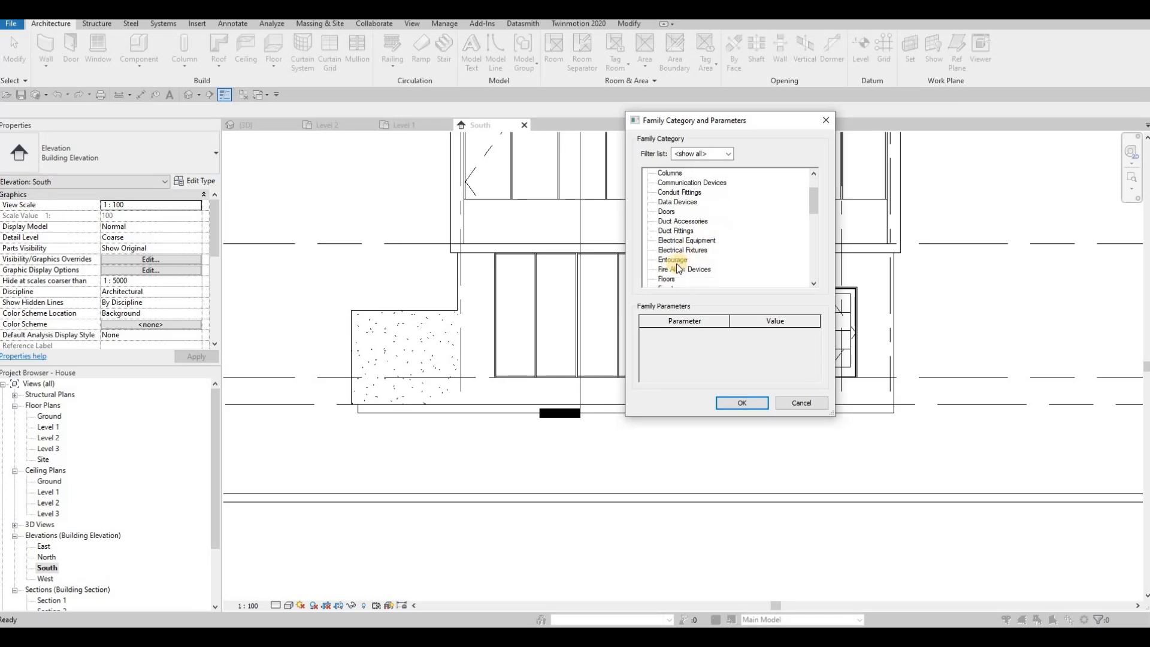
{"action": "left_click", "coordinate": [749, 406]}
{"action": "key", "text": "Return"}
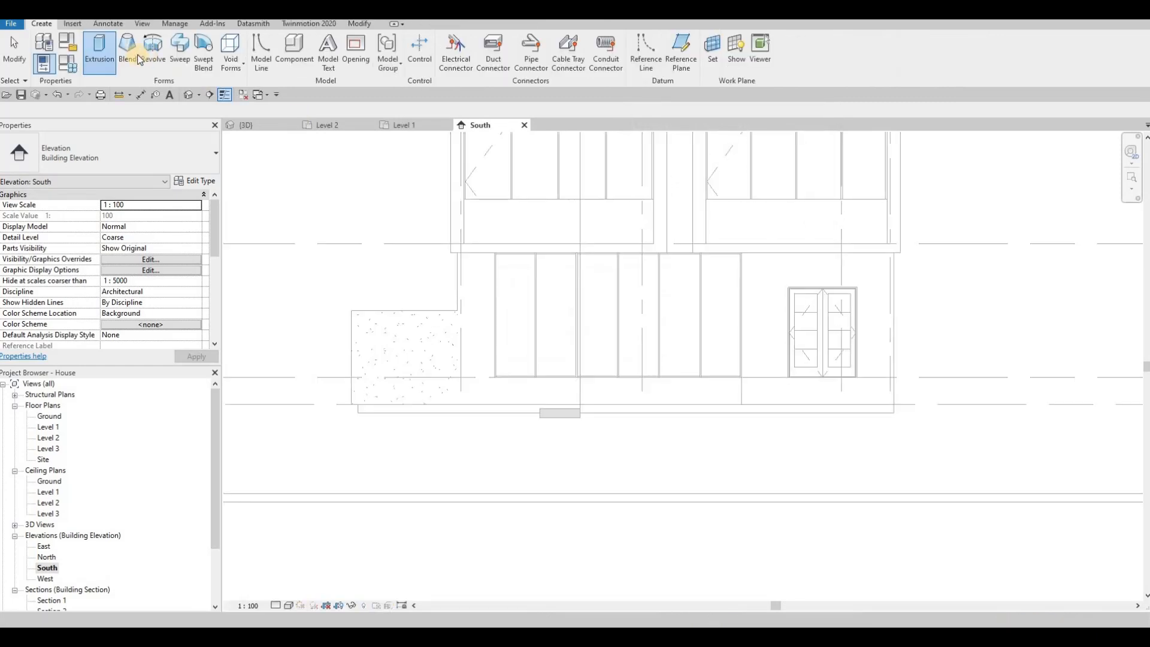
{"action": "left_click", "coordinate": [100, 54]}
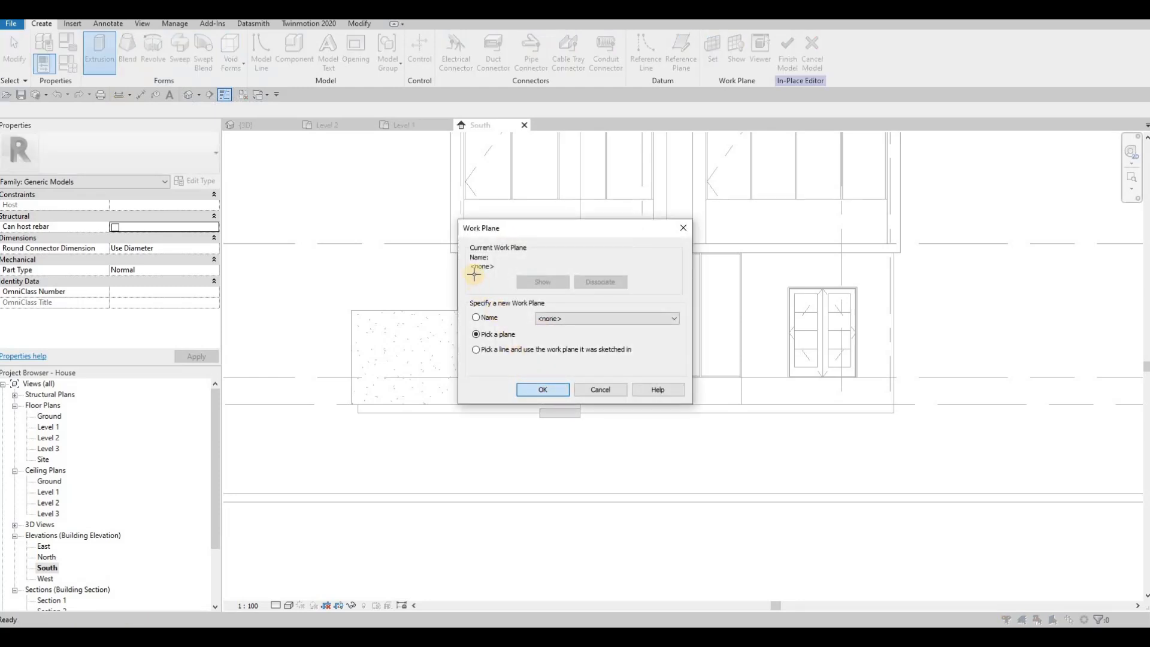
Use the existing model's face as work plane and sketch a sloped line plus a vertical line to the wall base
{"action": "key", "text": "Return"}
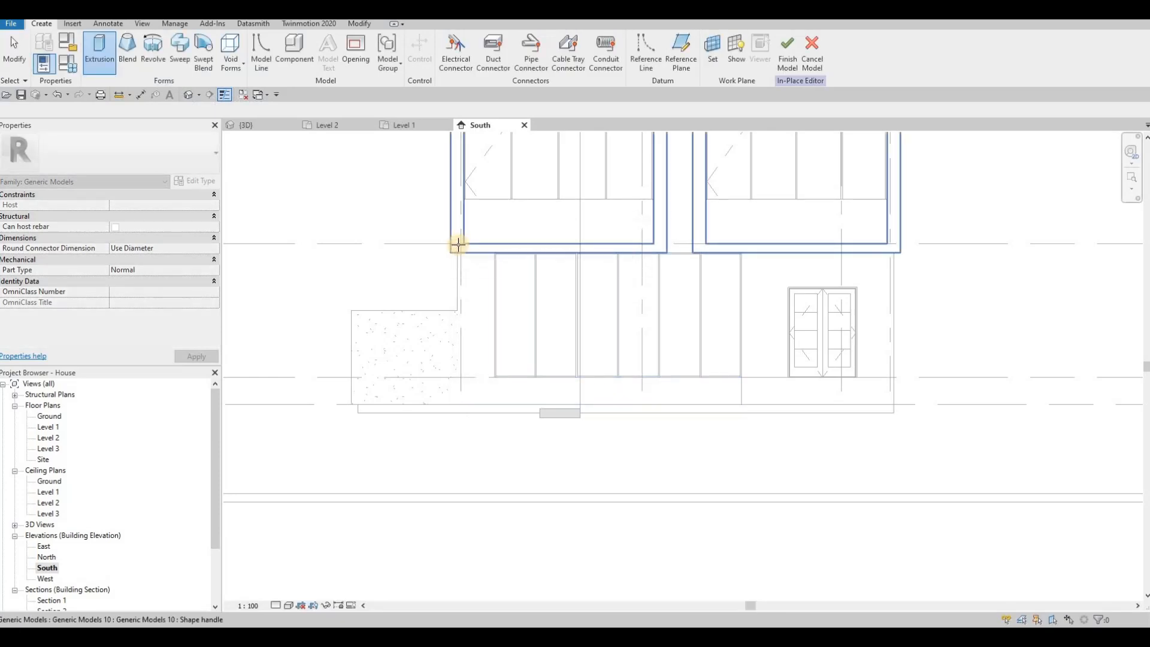
{"action": "left_click", "coordinate": [458, 248]}
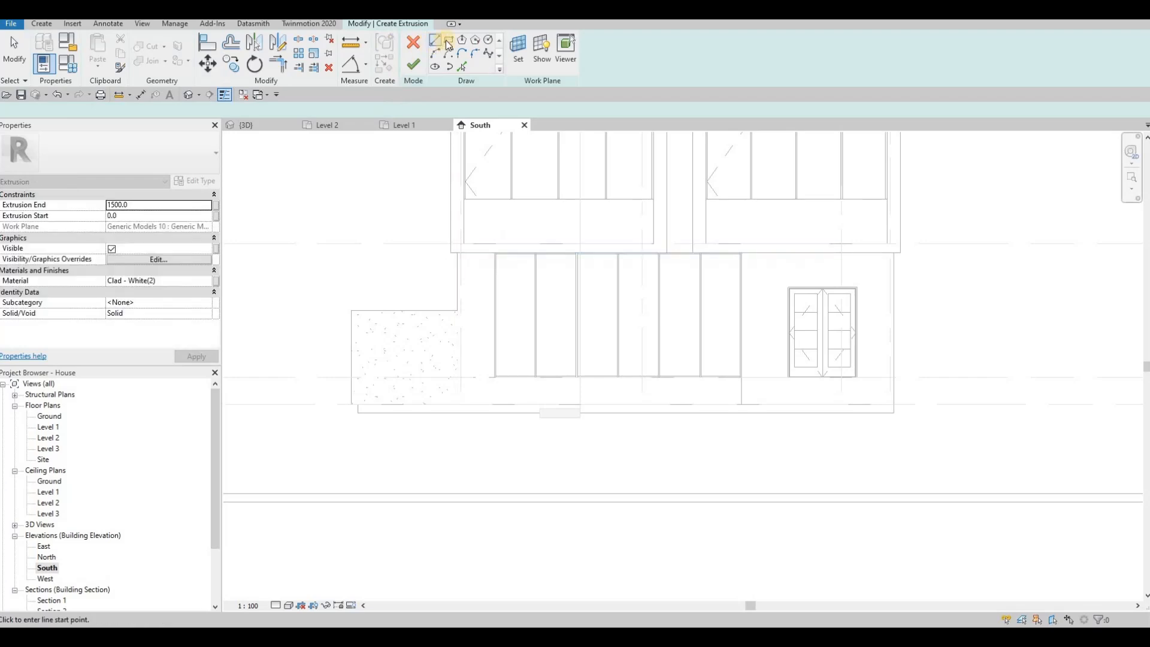
{"action": "left_click", "coordinate": [448, 42]}
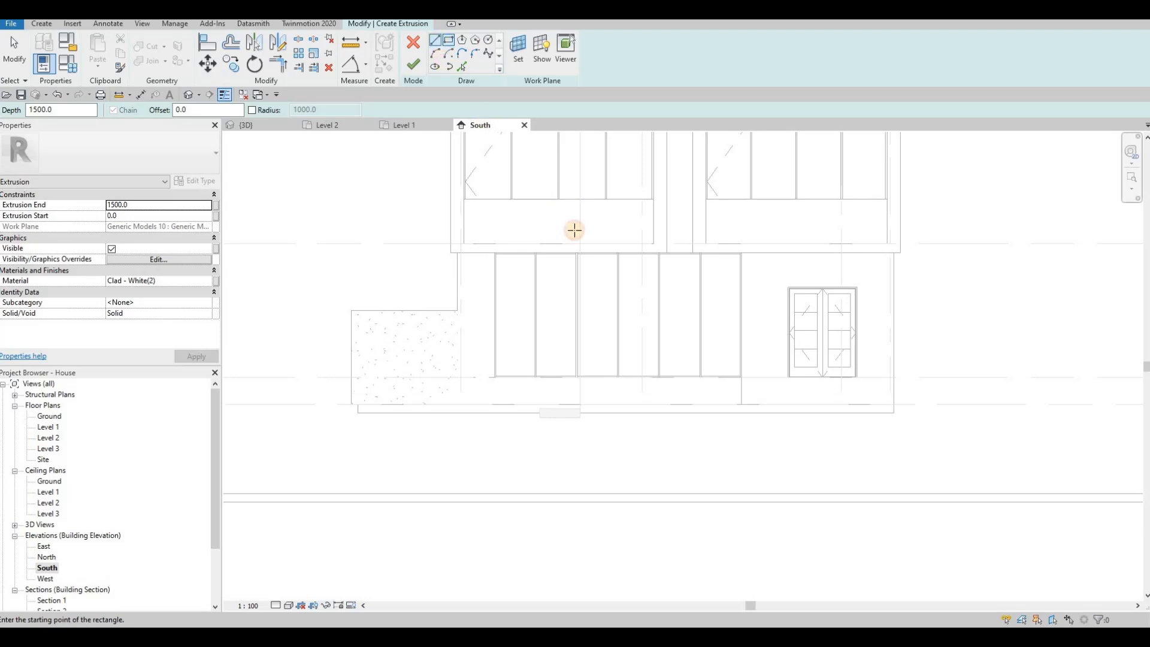
{"action": "key", "text": "l"}
{"action": "key", "text": "i"}
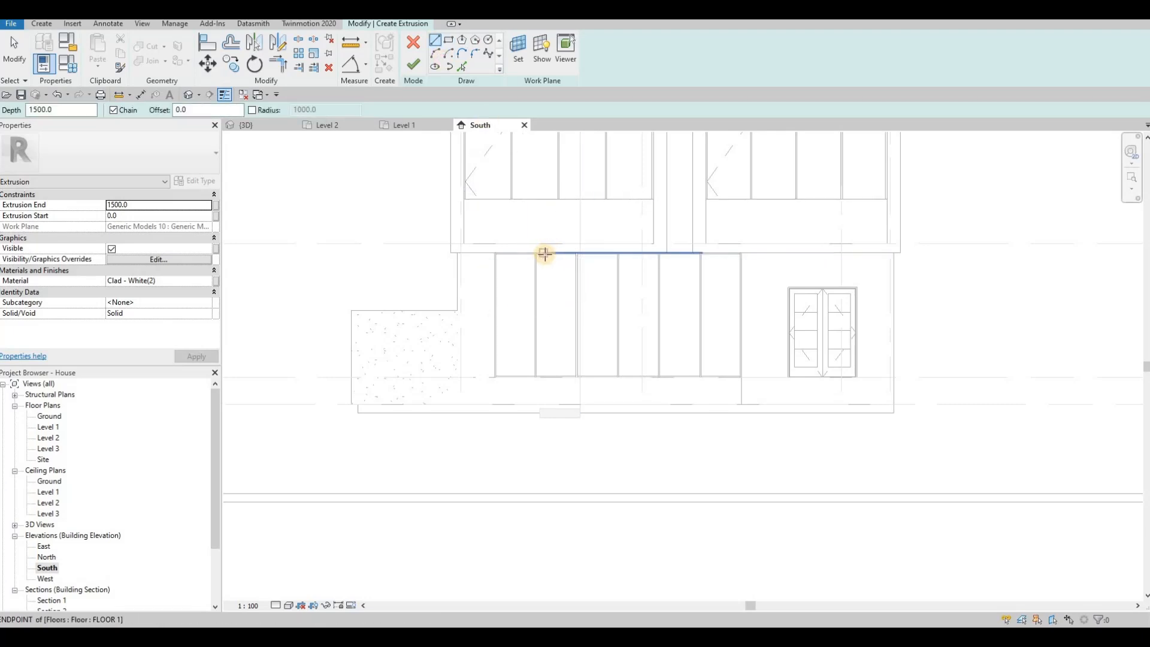
{"action": "left_click", "coordinate": [543, 252]}
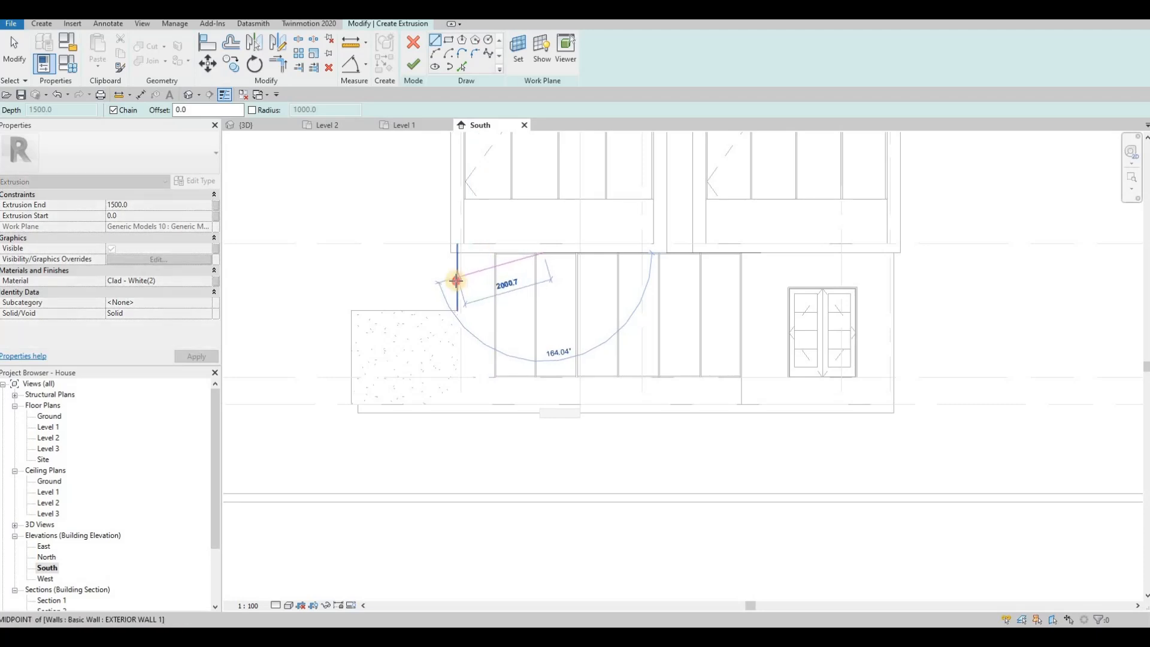
{"action": "left_click", "coordinate": [456, 353]}
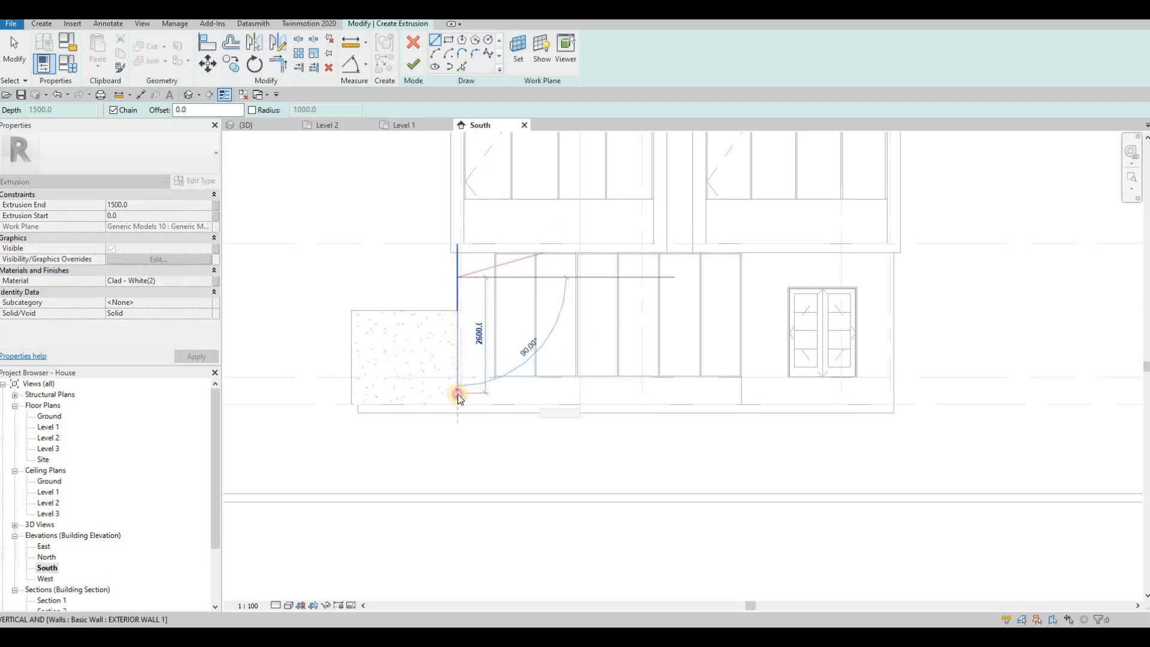
{"action": "left_click", "coordinate": [458, 395]}
{"action": "key", "text": "Escape"}
{"action": "key", "text": "Escape"}
{"action": "key", "text": "Escape"}
Try a picked line at 100 offset, then delete it
{"action": "scroll", "coordinate": [455, 306], "scroll_direction": "up", "scroll_amount": 3}
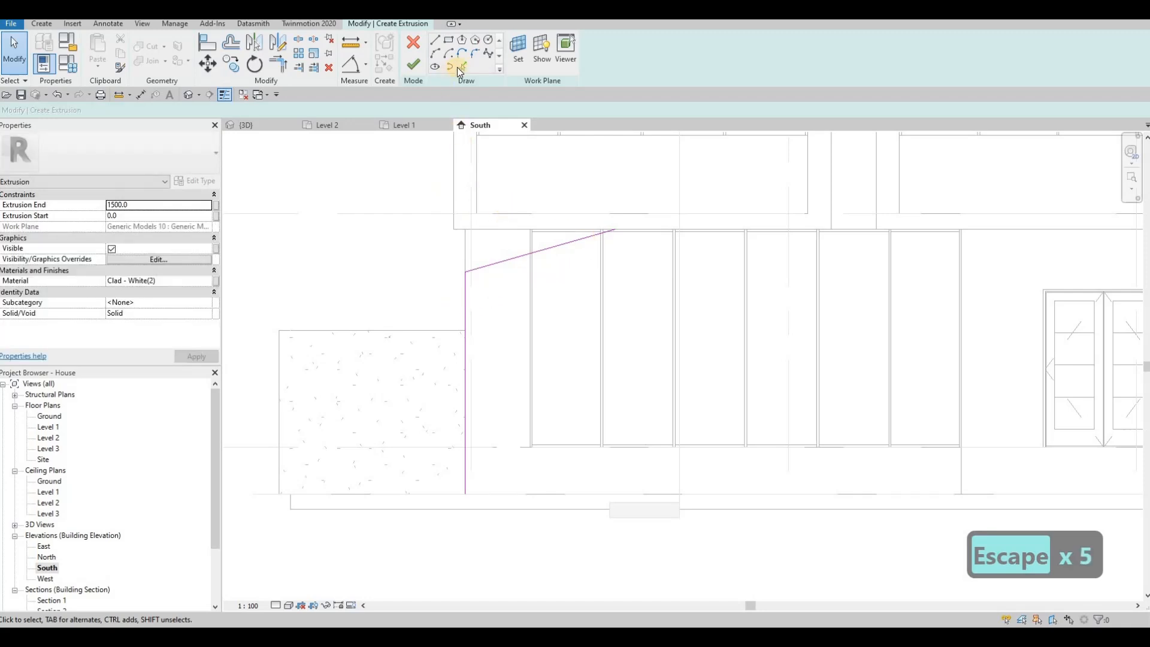
{"action": "left_click", "coordinate": [458, 66]}
{"action": "left_click", "coordinate": [142, 110]}
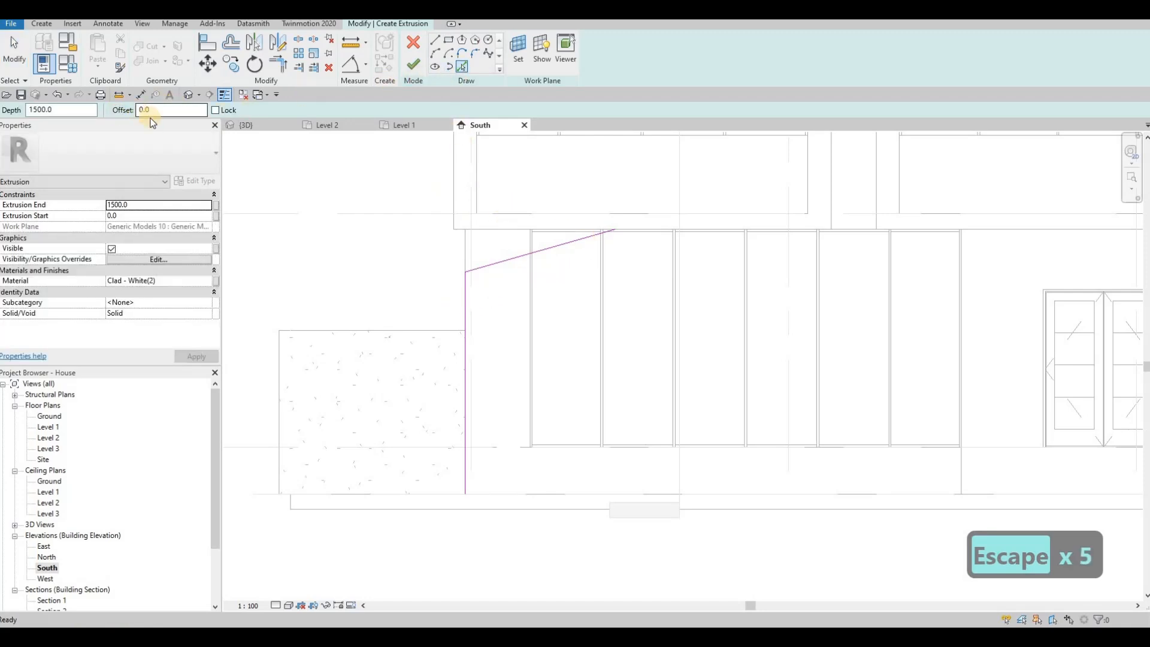
{"action": "type", "text": "100"}
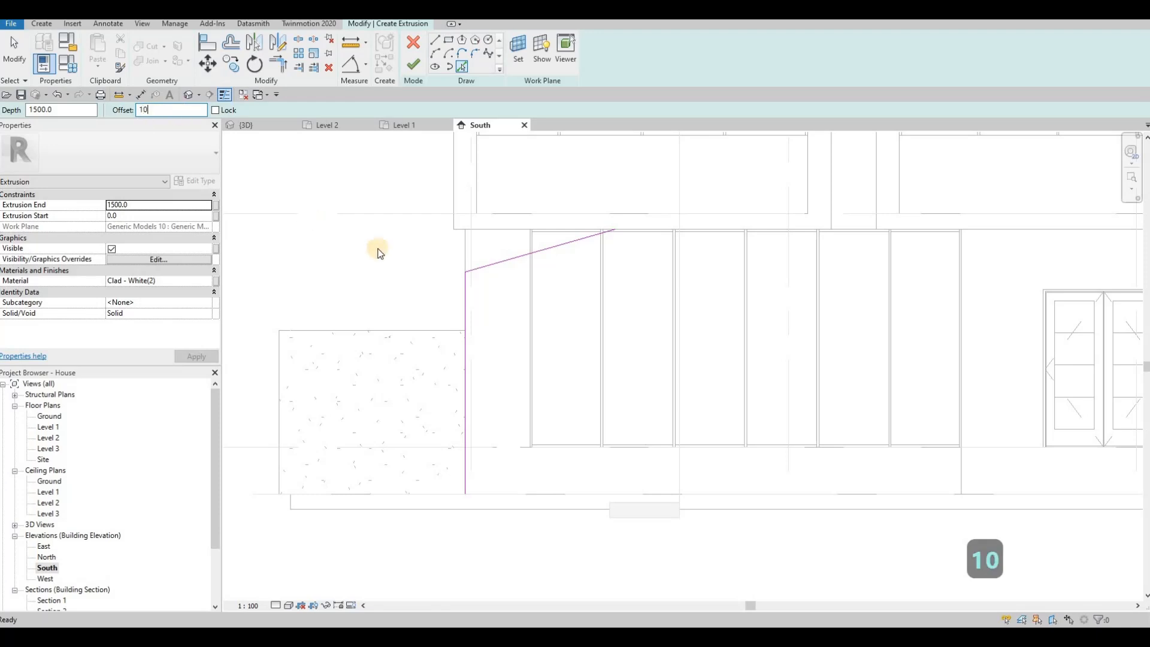
{"action": "left_click", "coordinate": [508, 261]}
{"action": "key", "text": "Escape"}
{"action": "key", "text": "Escape"}
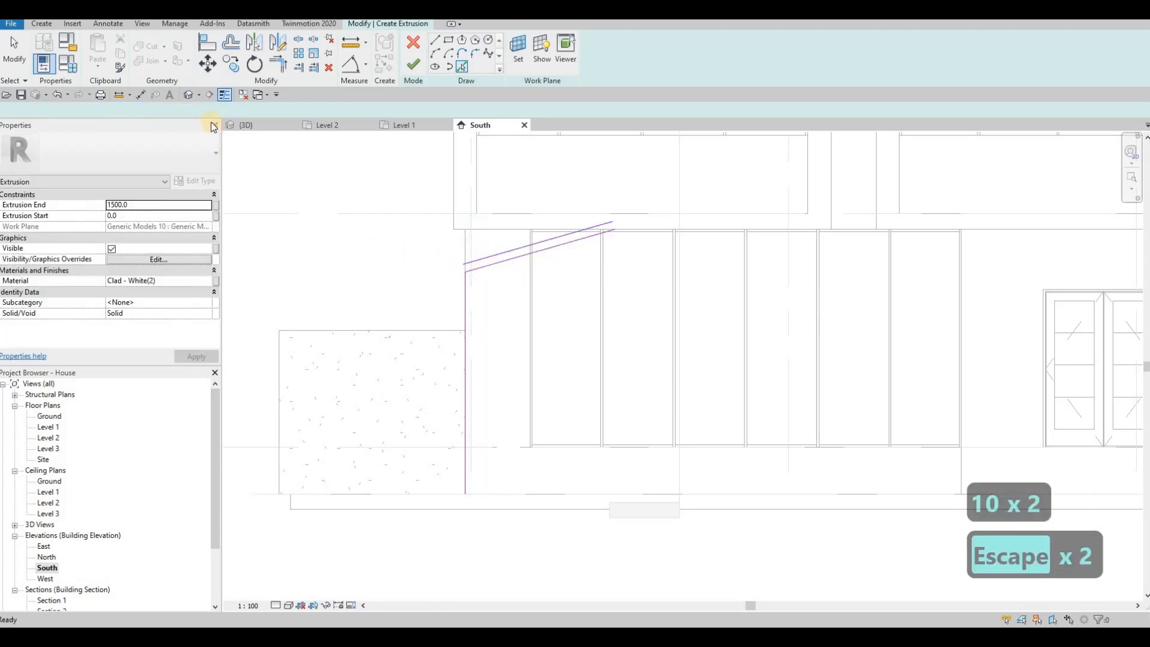
{"action": "key", "text": "Escape"}
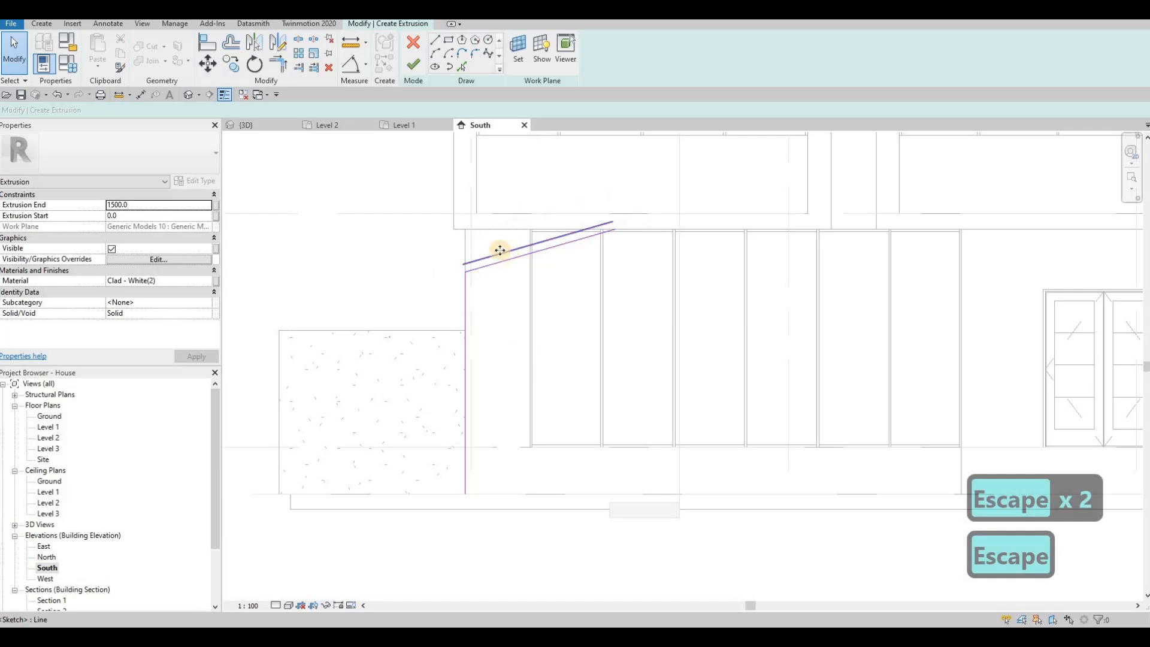
{"action": "left_click", "coordinate": [497, 253]}
{"action": "key", "text": "Delete"}
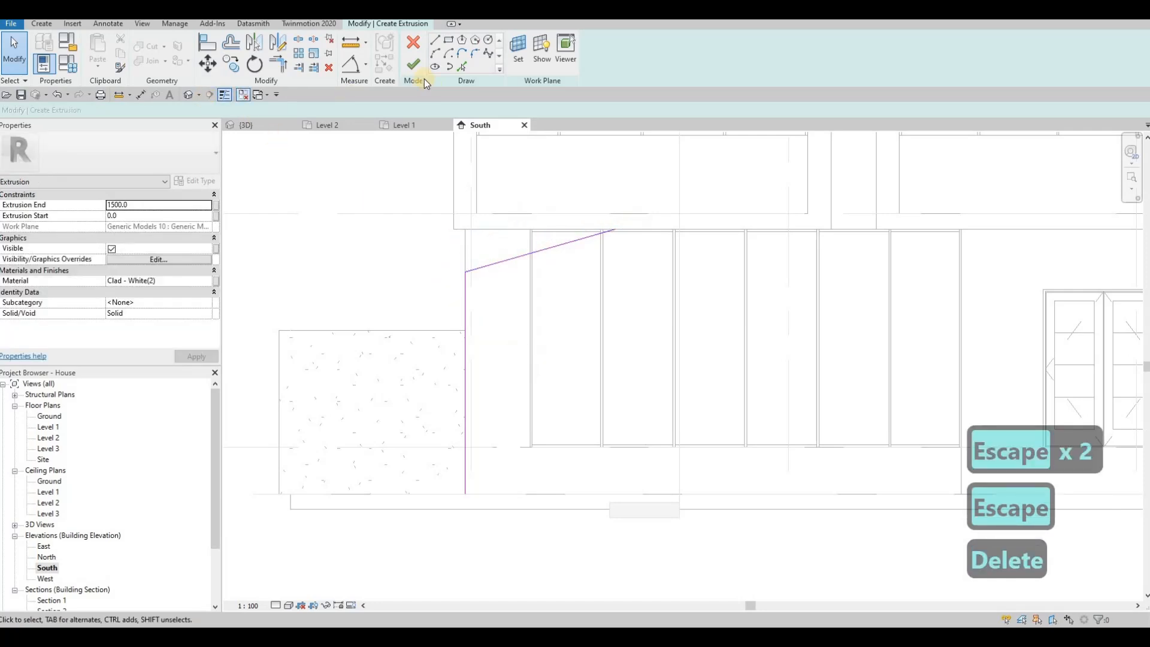
Add picked lines 60 away from the sloped and vertical edges
{"action": "left_click", "coordinate": [461, 66]}
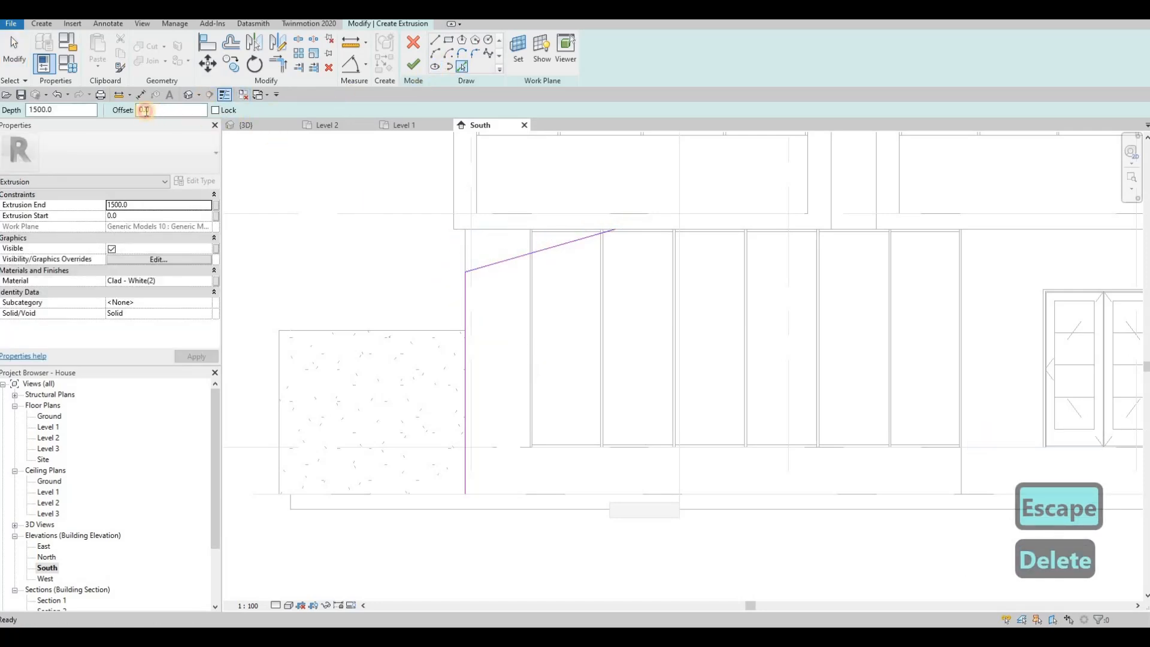
{"action": "left_click_drag", "start_coordinate": [105, 108], "coordinate": [103, 110]}
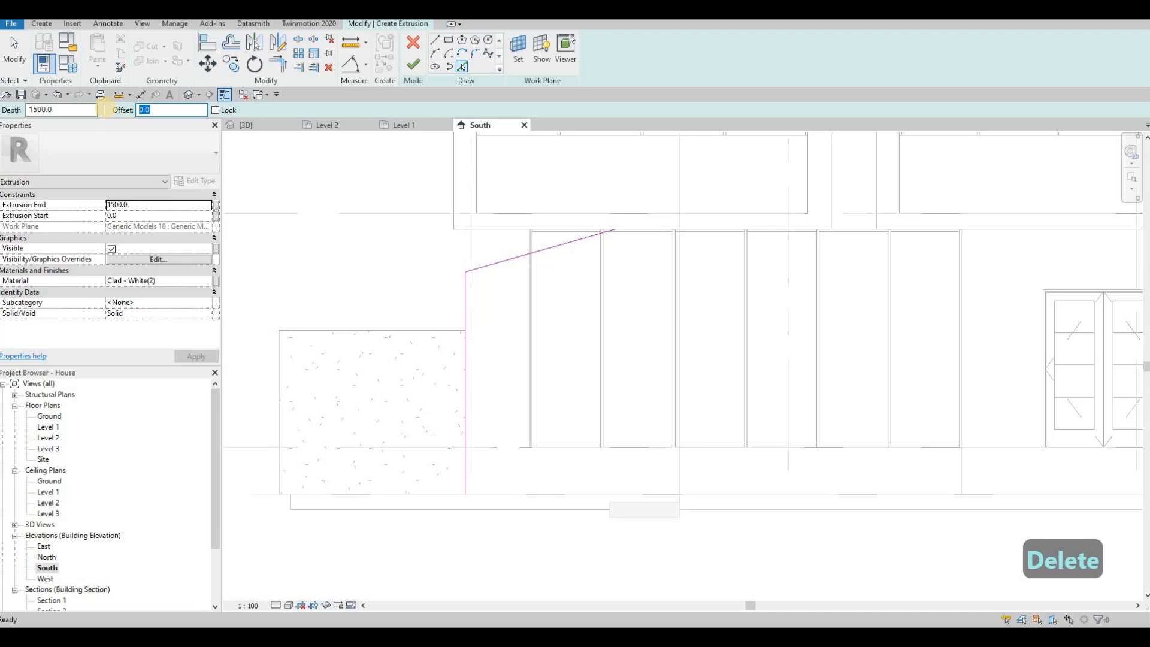
{"action": "type", "text": "60"}
{"action": "left_click", "coordinate": [520, 259]}
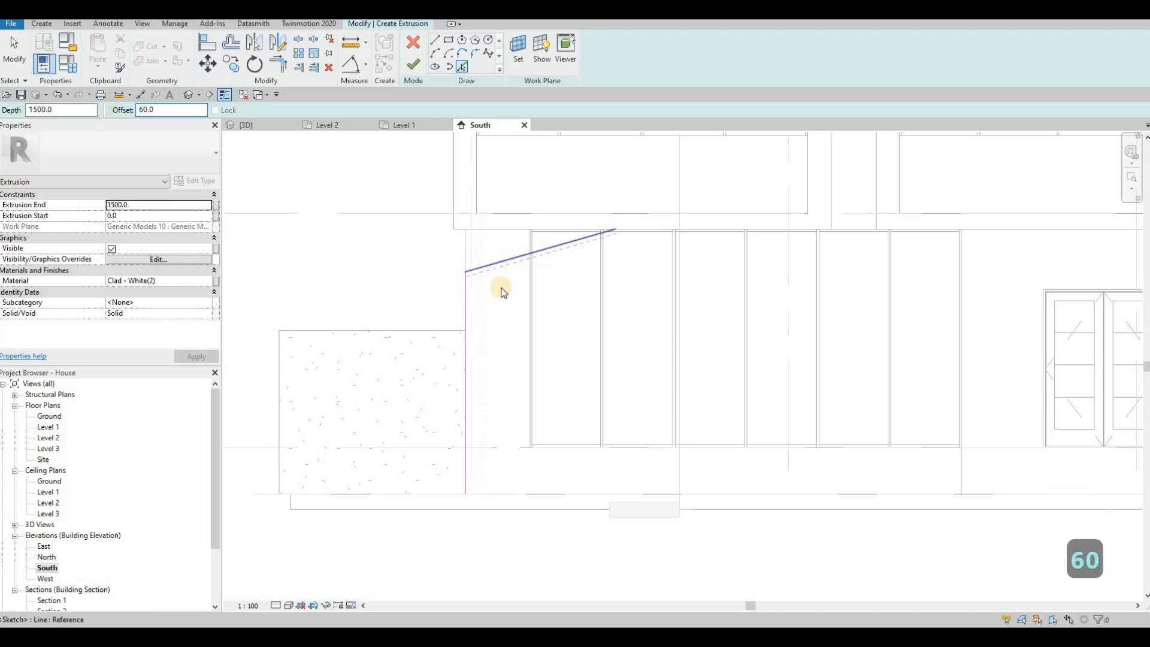
{"action": "left_click", "coordinate": [467, 296]}
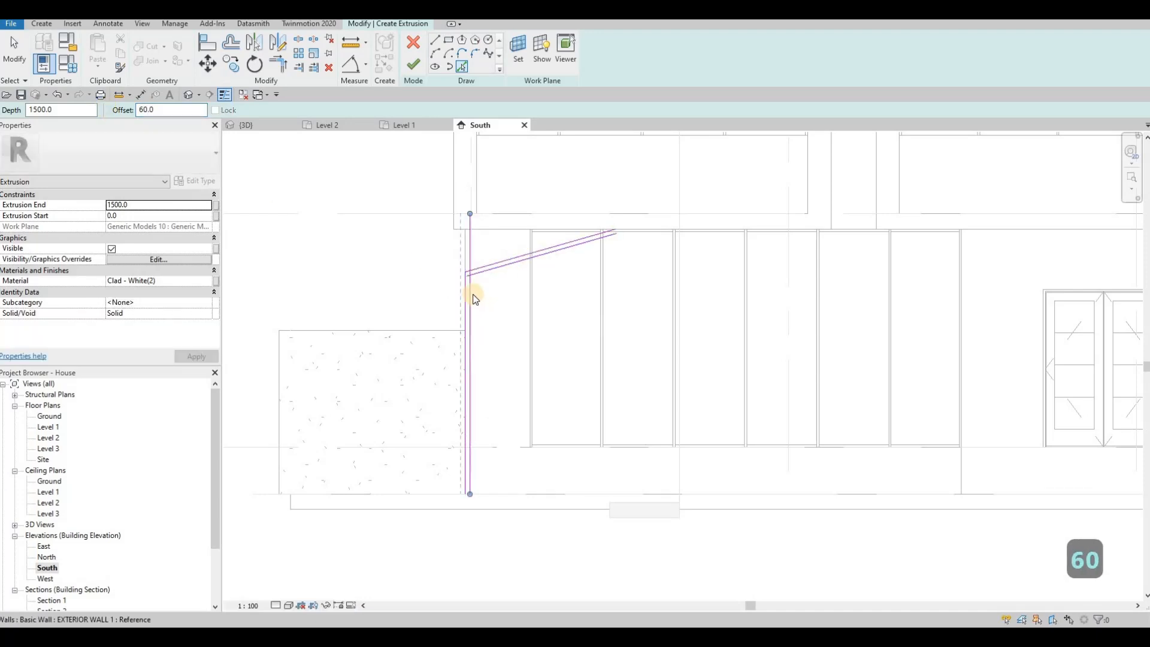
{"action": "key", "text": "Escape"}
{"action": "key", "text": "Escape"}
{"action": "key", "text": "Escape"}
{"action": "scroll", "coordinate": [474, 299], "scroll_direction": "up", "scroll_amount": 1}
Trim the vertical and sloped offset lines to a corner
{"action": "key", "text": "t"}
{"action": "key", "text": "r"}
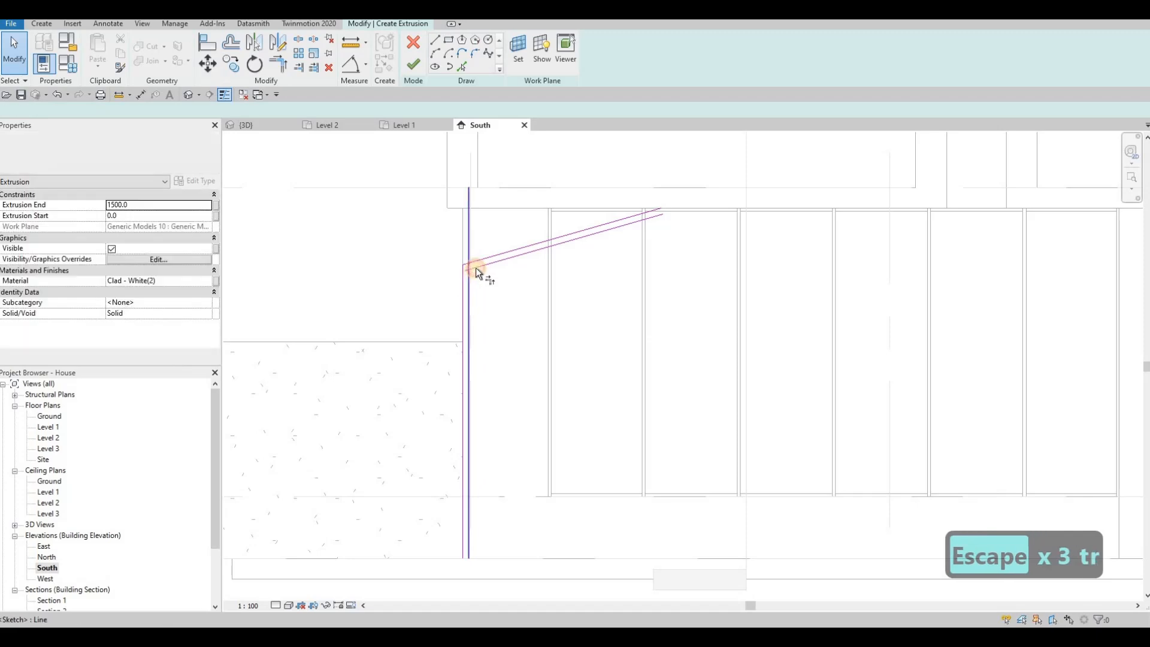
{"action": "left_click", "coordinate": [470, 284]}
{"action": "left_click", "coordinate": [594, 234]}
{"action": "scroll", "coordinate": [623, 243], "scroll_direction": "up", "scroll_amount": 1}
{"action": "key", "text": "Escape"}
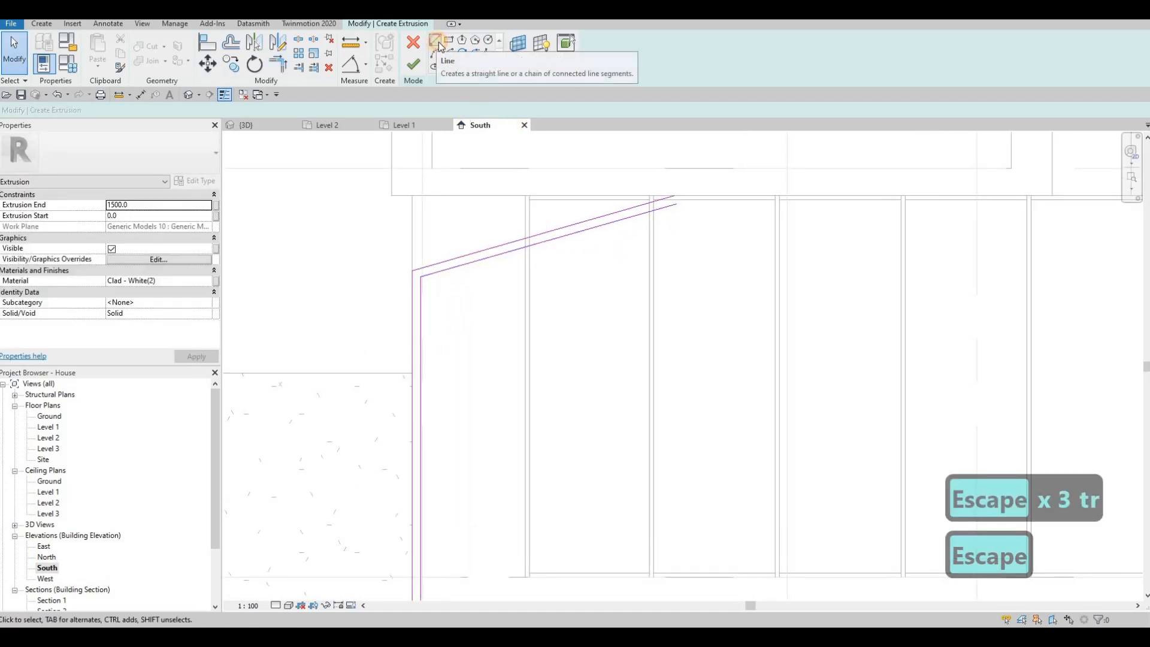
Trim the inner sloped sketch line to a corner
{"action": "left_click", "coordinate": [438, 45]}
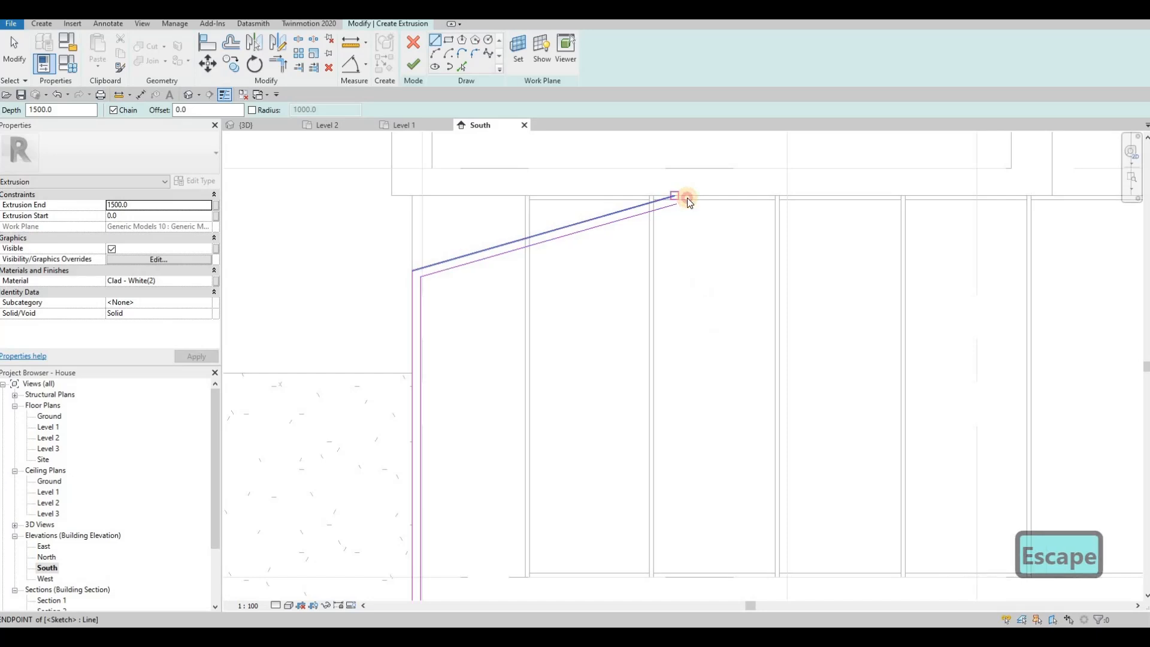
{"action": "key", "text": "Escape"}
{"action": "key", "text": "t"}
{"action": "key", "text": "r"}
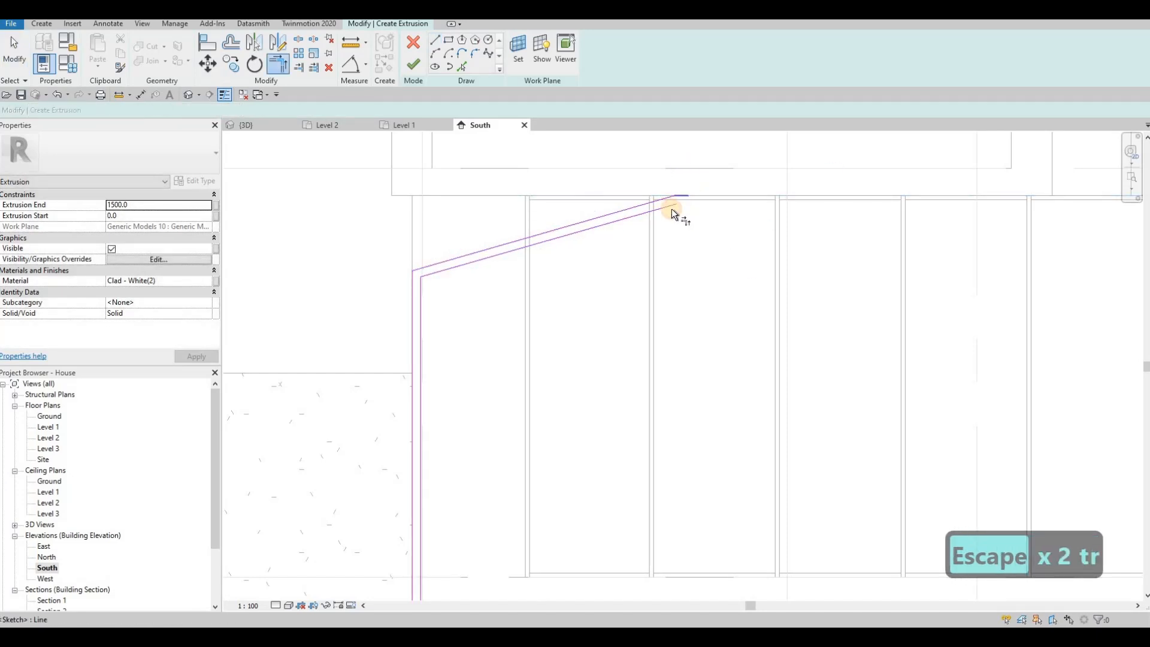
{"action": "left_click", "coordinate": [670, 209]}
{"action": "scroll", "coordinate": [570, 253], "scroll_direction": "down", "scroll_amount": 1}
{"action": "middle_click_drag", "start_coordinate": [570, 252], "coordinate": [588, 113]}
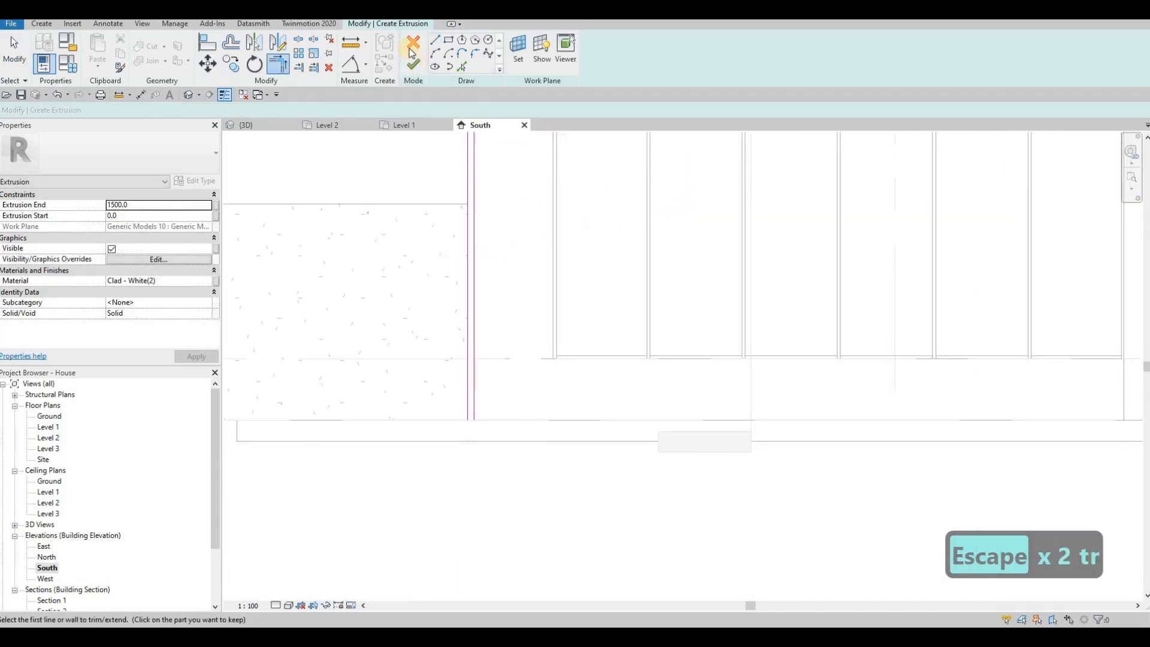
{"action": "key", "text": "Escape"}
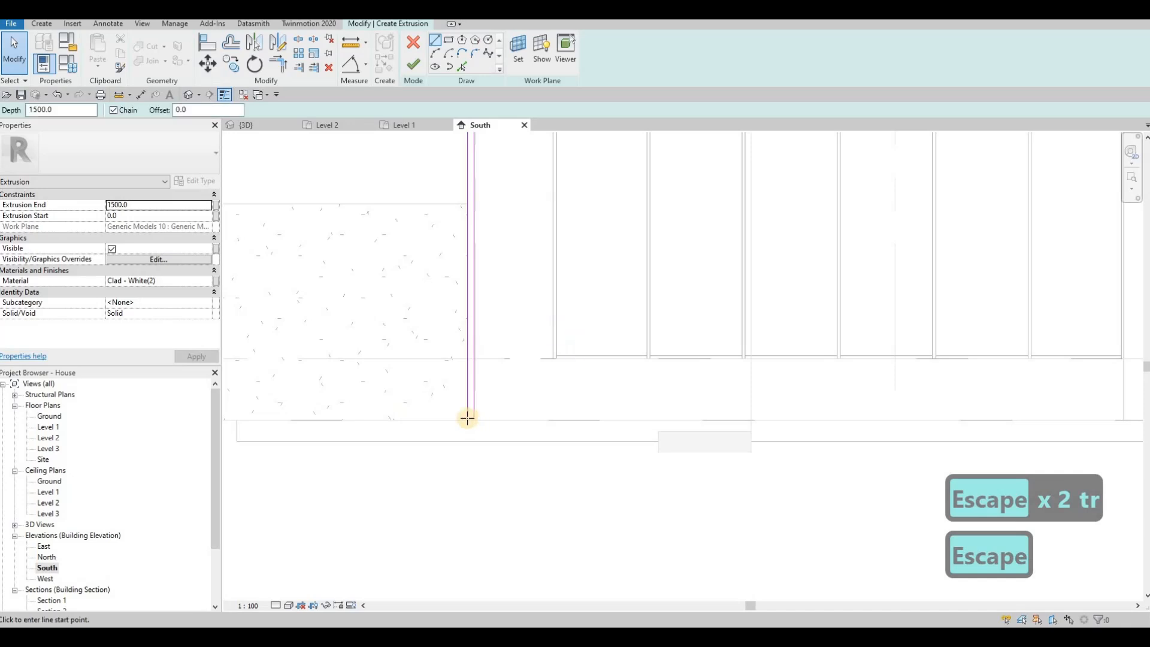
Bring the whole sketch back into view and start editing the extrusion's material
{"action": "left_click", "coordinate": [468, 420]}
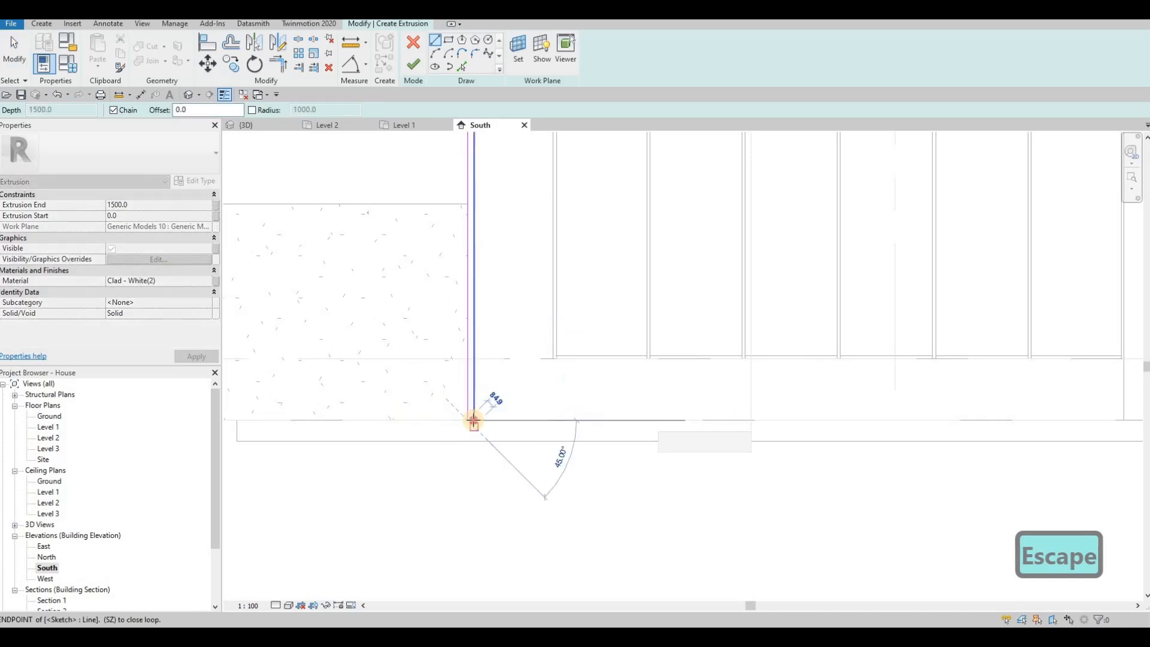
{"action": "key", "text": "Escape"}
{"action": "key", "text": "Escape"}
{"action": "middle_click_drag", "start_coordinate": [432, 223], "coordinate": [456, 292]}
{"action": "scroll", "coordinate": [456, 292], "scroll_direction": "down", "scroll_amount": 1}
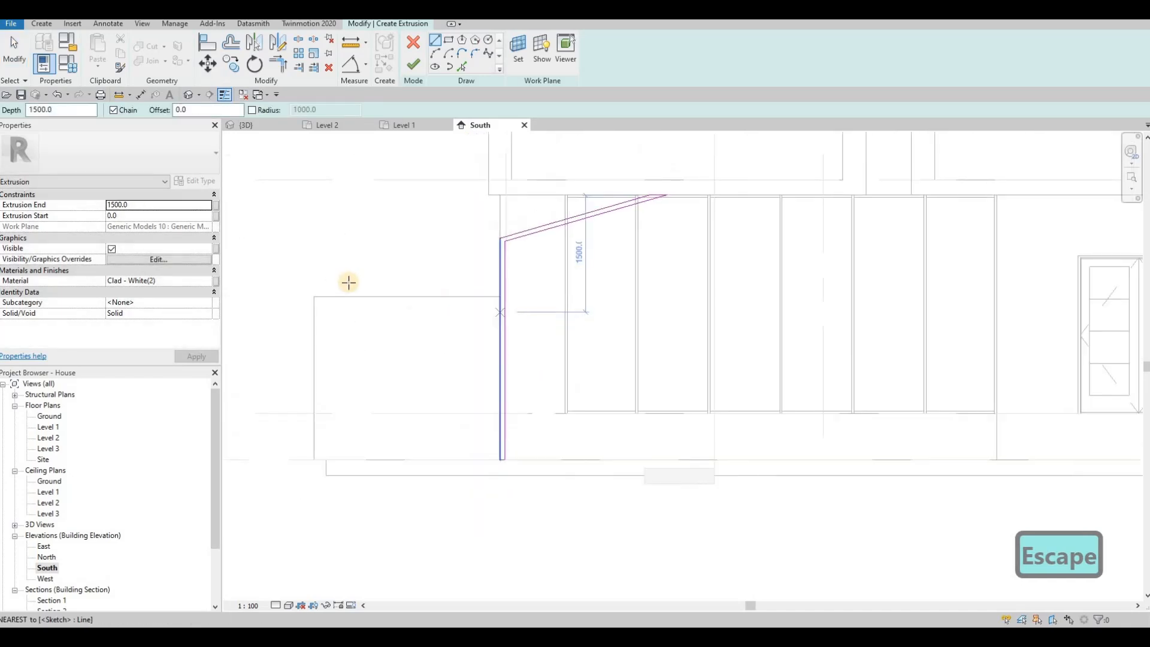
{"action": "left_click", "coordinate": [195, 281]}
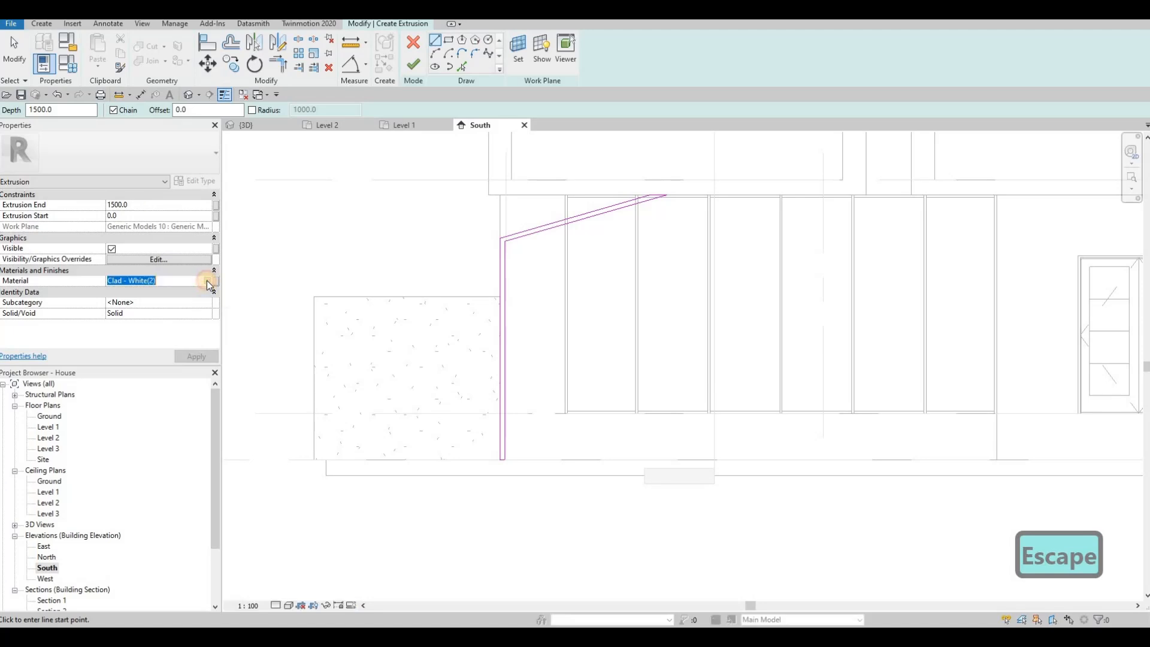
Add Aluminum 7075 from the Metal category of the material library to the project
{"action": "left_click", "coordinate": [207, 280]}
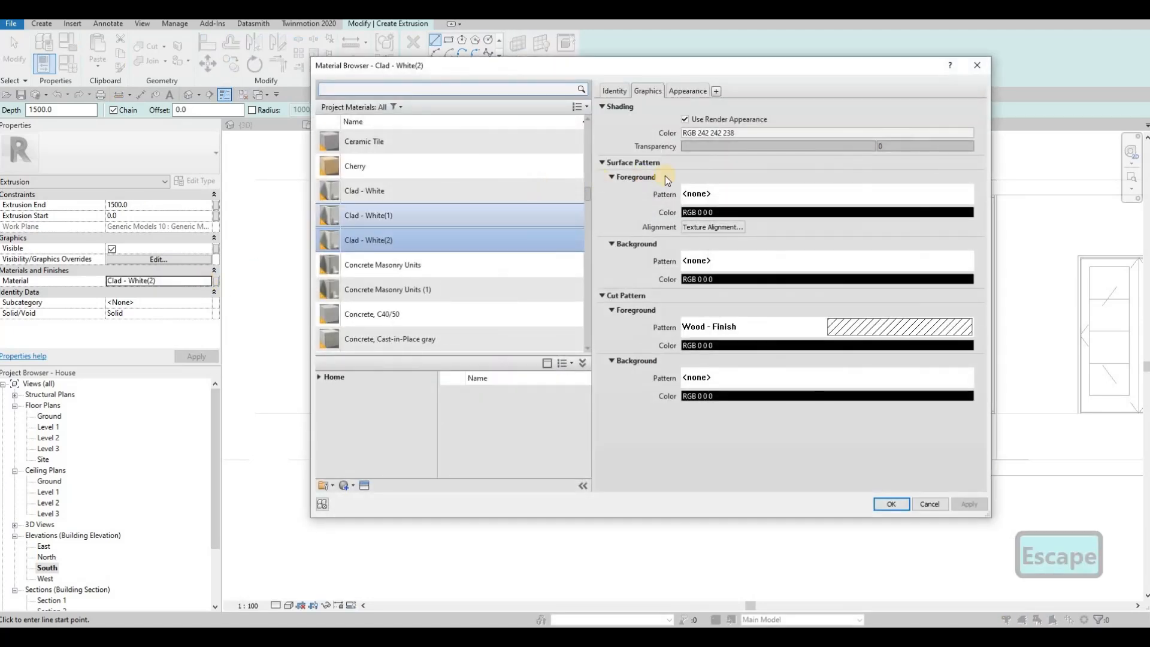
{"action": "left_click", "coordinate": [318, 377]}
{"action": "left_click", "coordinate": [329, 400]}
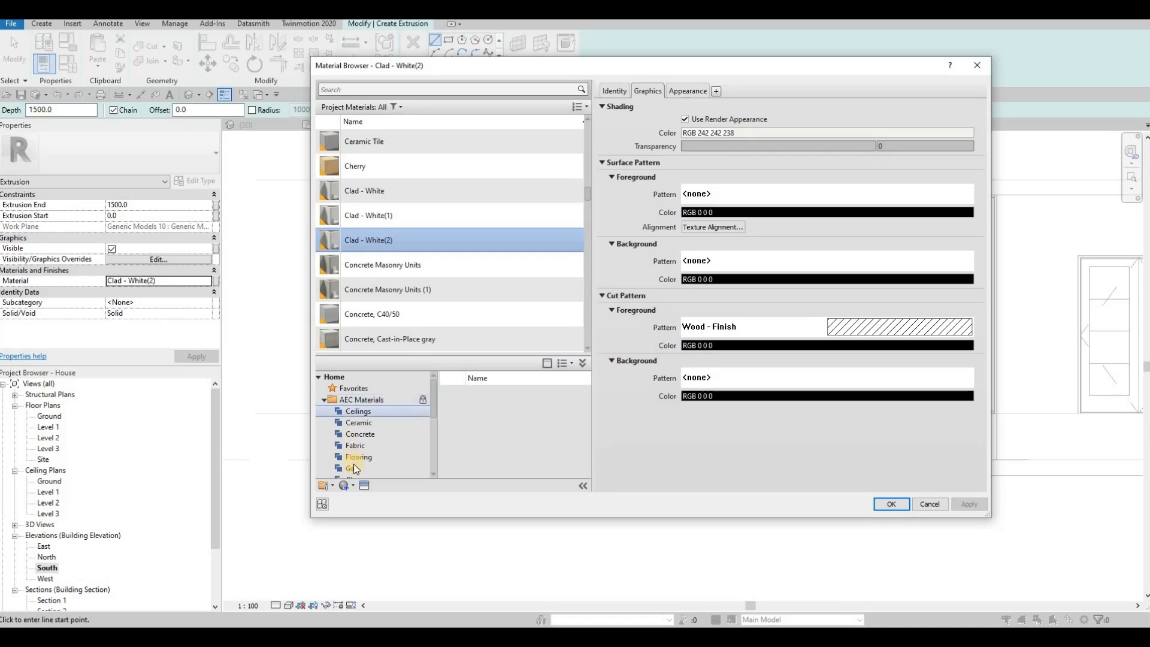
{"action": "scroll", "coordinate": [366, 443], "scroll_direction": "down", "scroll_amount": 4}
{"action": "left_click", "coordinate": [358, 389]}
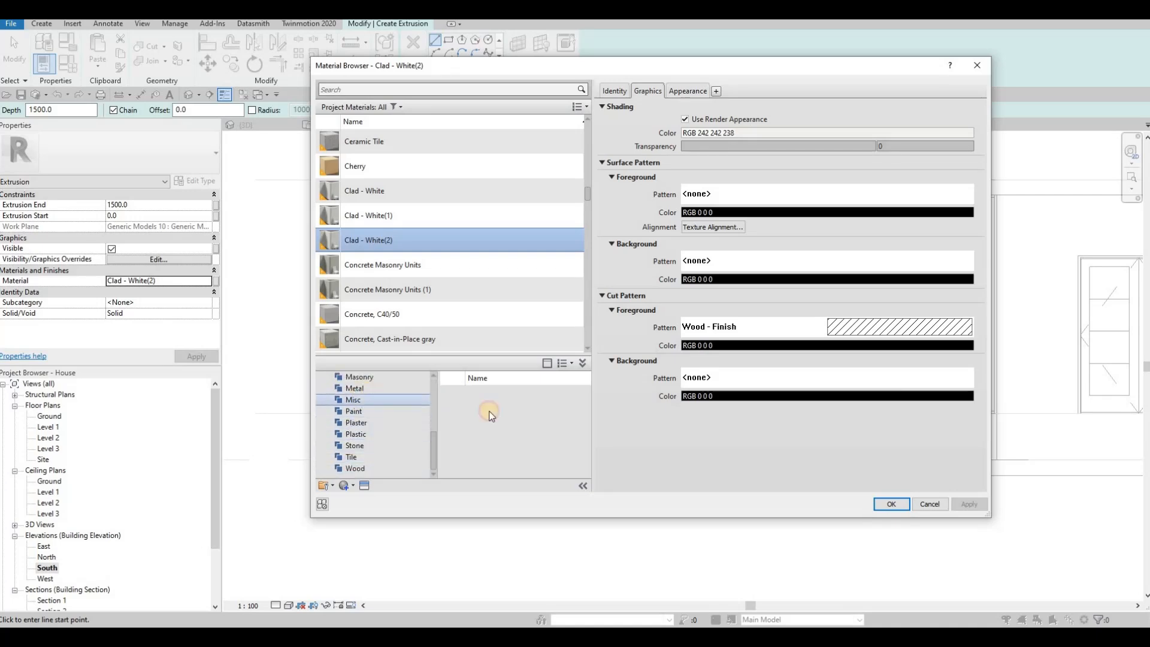
{"action": "scroll", "coordinate": [551, 418], "scroll_direction": "down", "scroll_amount": 3}
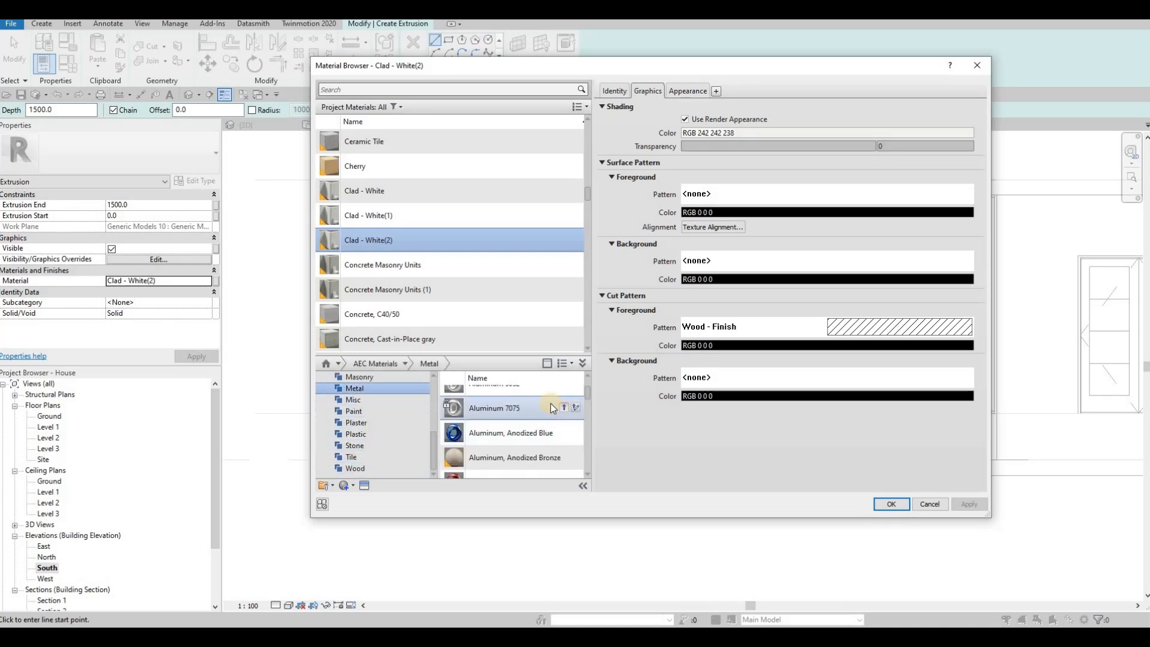
{"action": "double_click", "coordinate": [551, 405]}
Assign Aluminum 7075 to the extrusion, set Extrusion End to 50, and finish the sketch
{"action": "left_click", "coordinate": [976, 500]}
{"action": "left_click", "coordinate": [892, 504]}
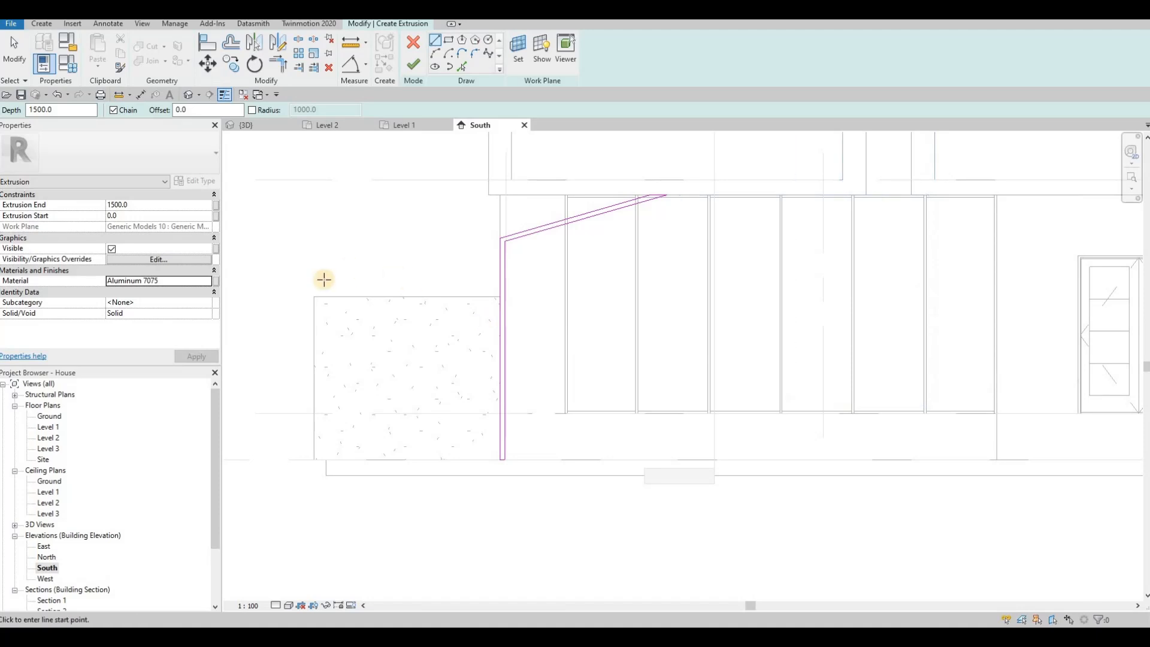
{"action": "left_click", "coordinate": [133, 204]}
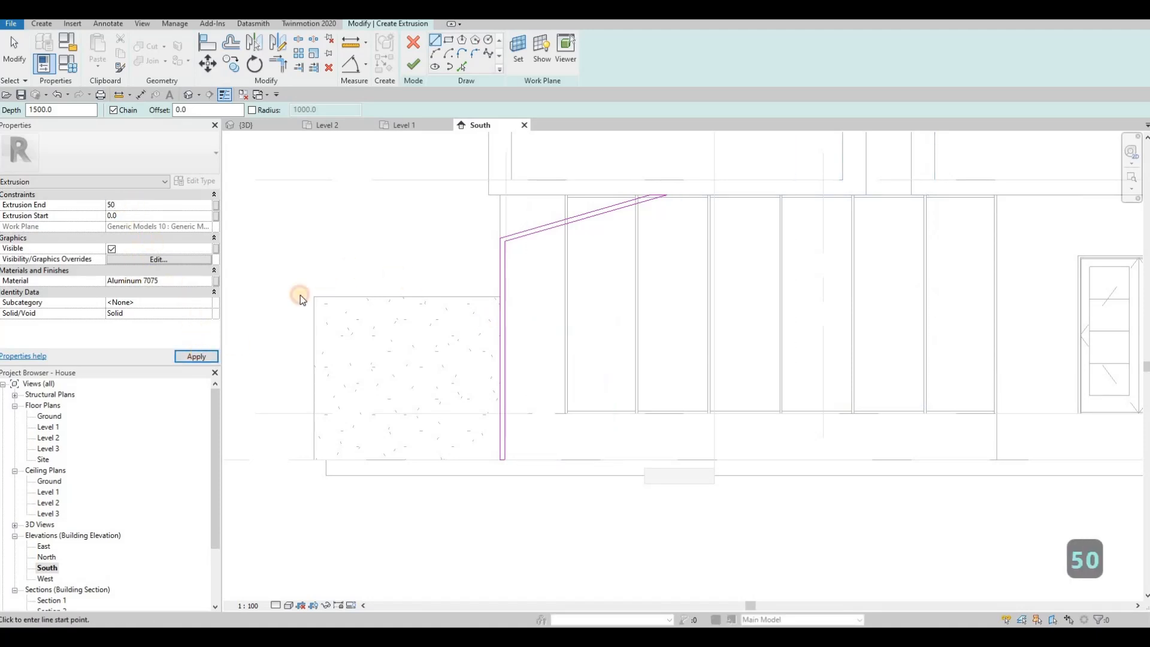
{"action": "left_click", "coordinate": [411, 60]}
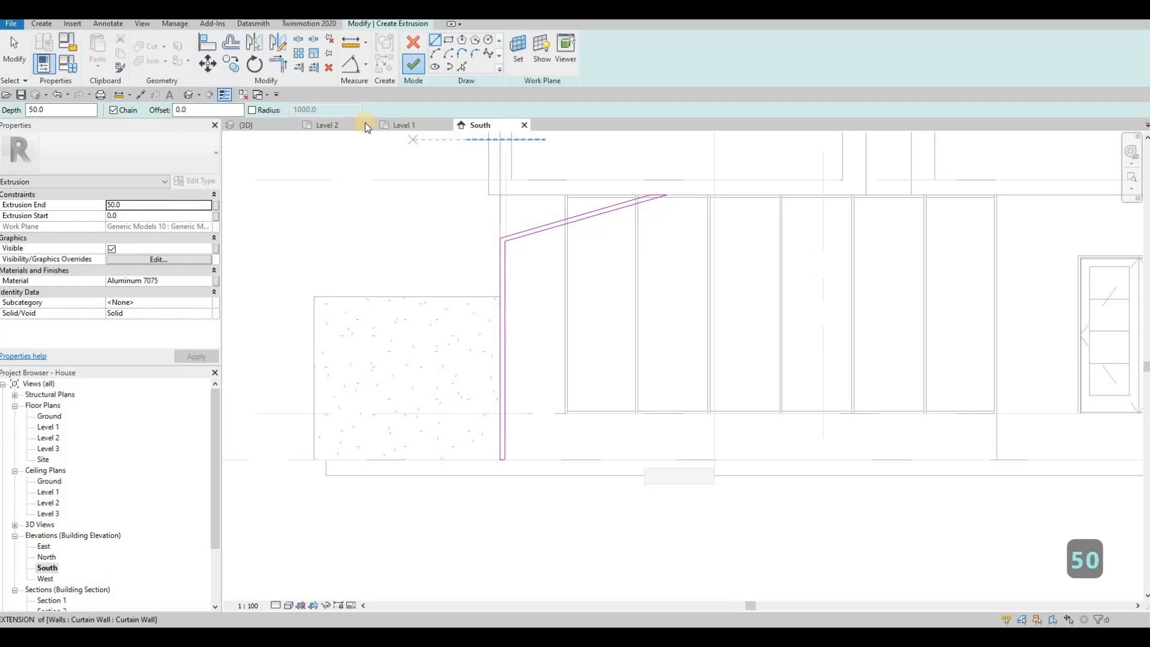
Finish the in-place model and widen the new pipe with its side shape handle in 3D
{"action": "left_click", "coordinate": [273, 124]}
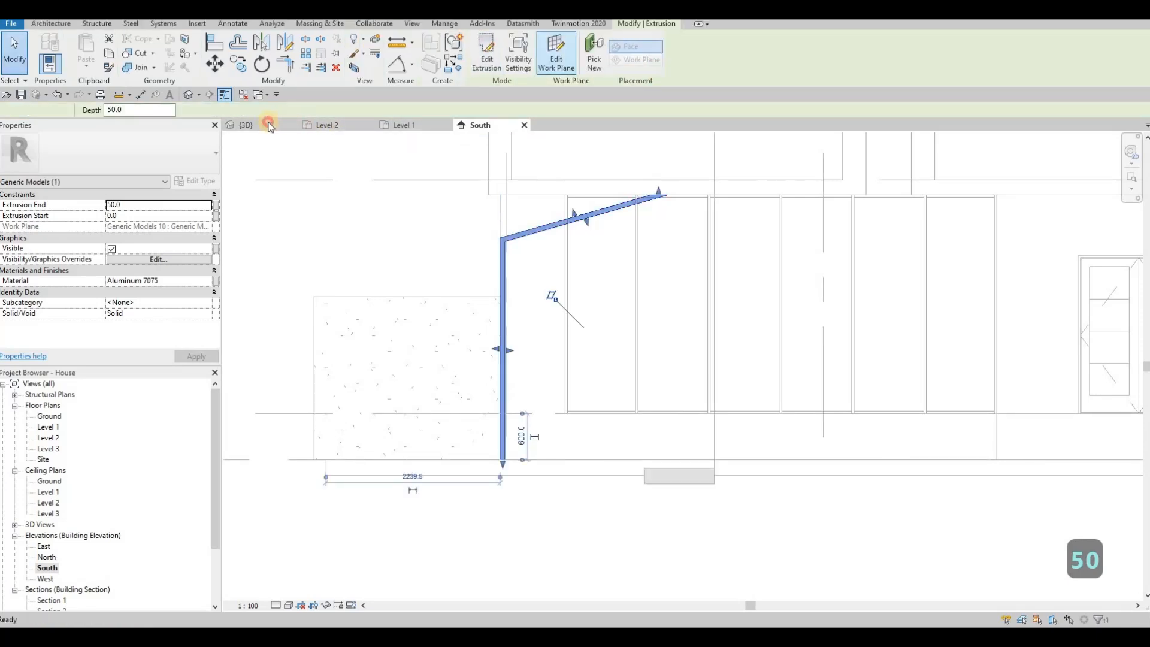
{"action": "middle_click_drag", "start_coordinate": [538, 285], "coordinate": [893, 183], "text": "shift"}
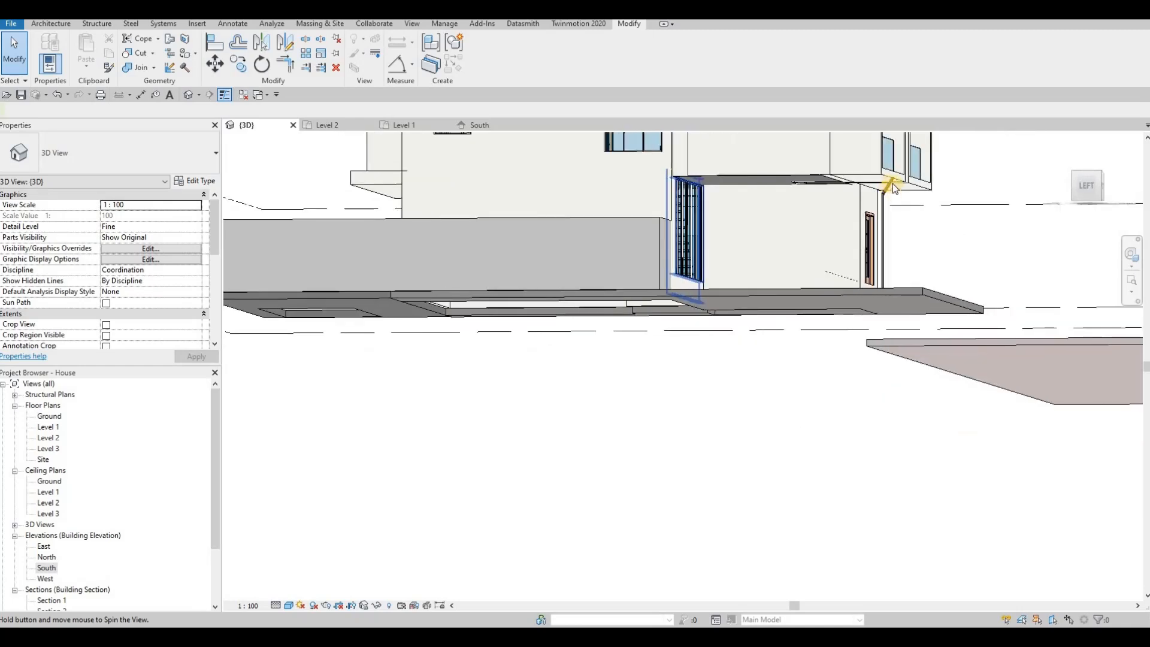
{"action": "scroll", "coordinate": [901, 190], "scroll_direction": "up", "scroll_amount": 5}
{"action": "left_click", "coordinate": [896, 270]}
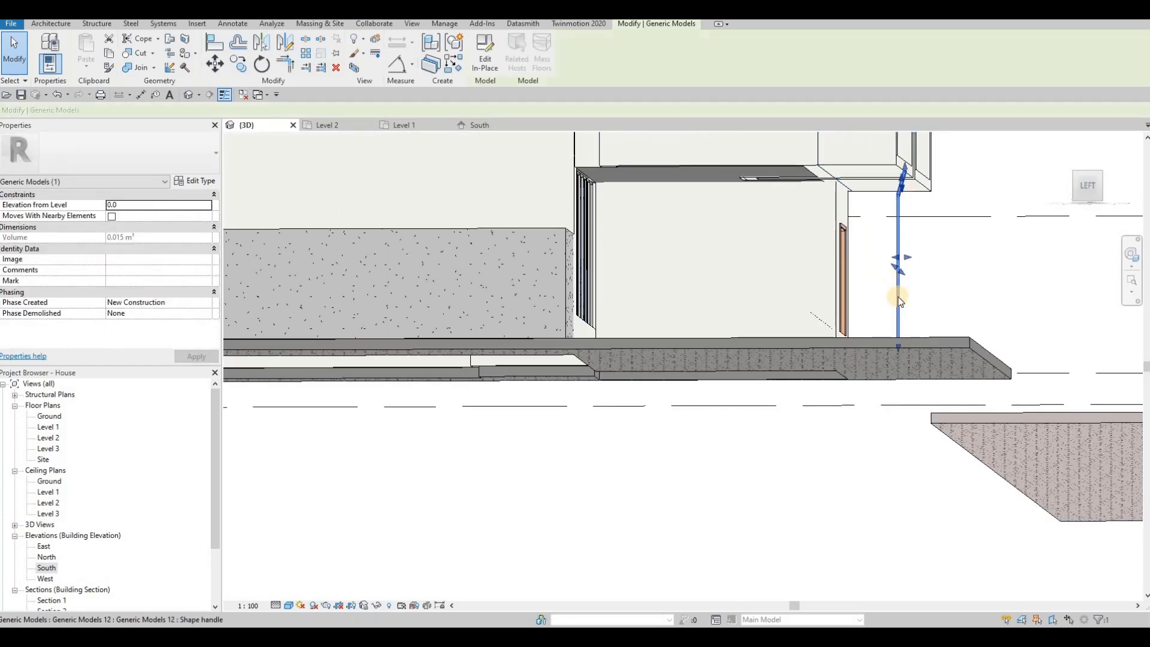
{"action": "left_click_drag", "start_coordinate": [887, 293], "coordinate": [923, 280]}
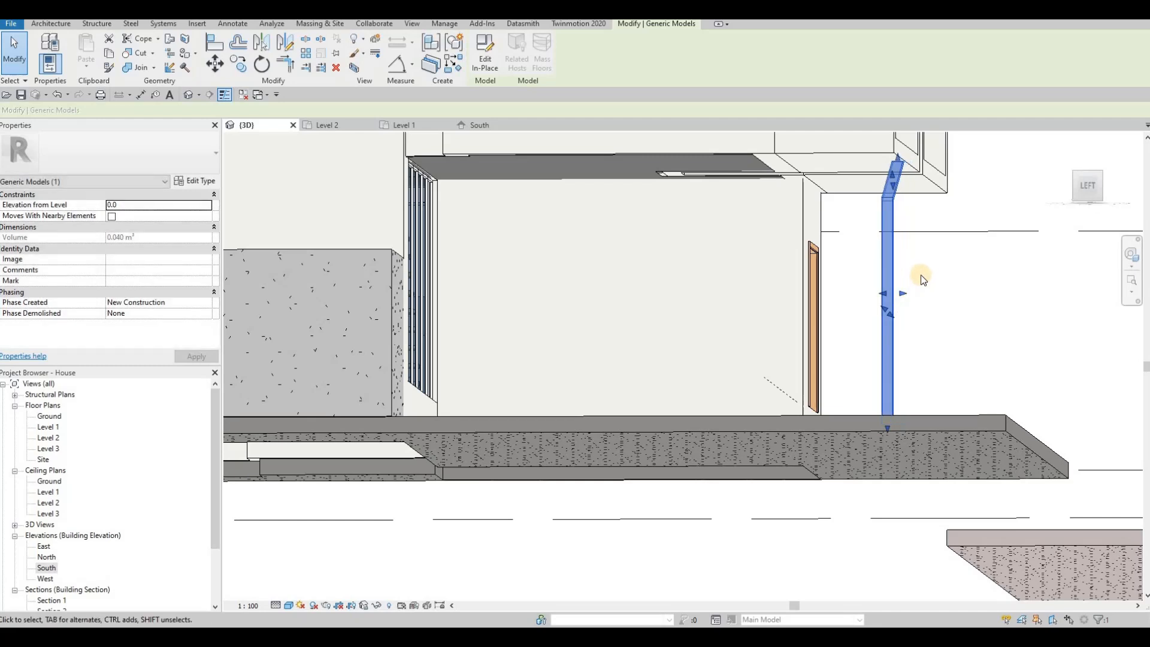
Try aligning the box-shaped model above to the pipe edge, then cancel
{"action": "left_click", "coordinate": [922, 169]}
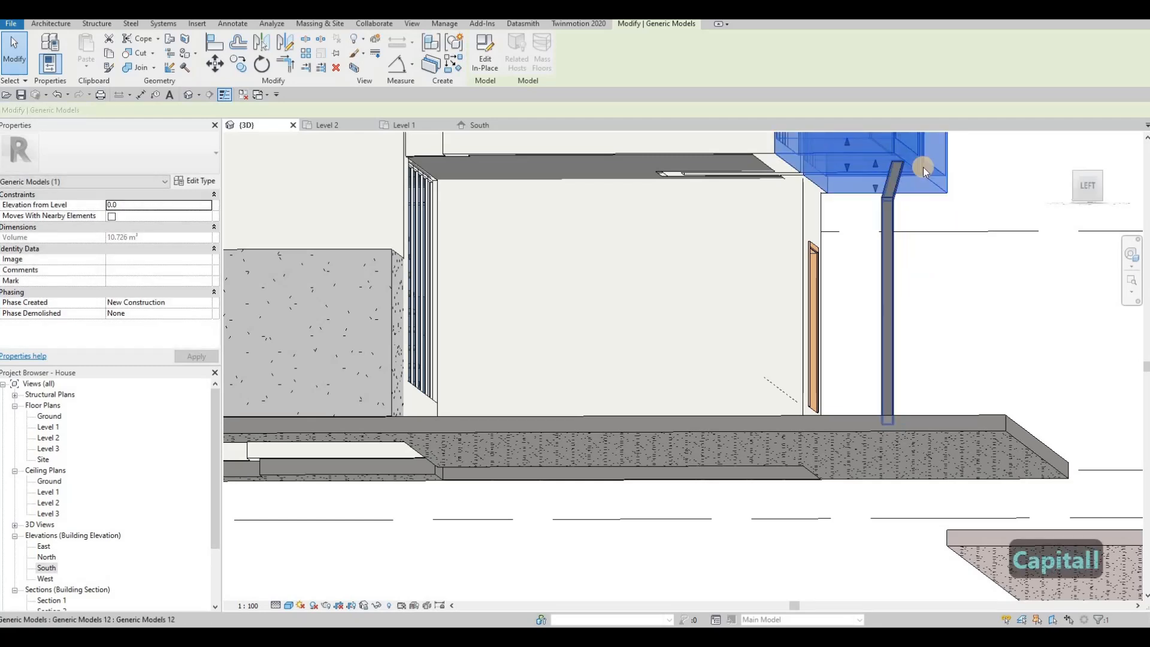
{"action": "key", "text": "Escape"}
{"action": "scroll", "coordinate": [929, 160], "scroll_direction": "up", "scroll_amount": 2}
{"action": "key", "text": "a"}
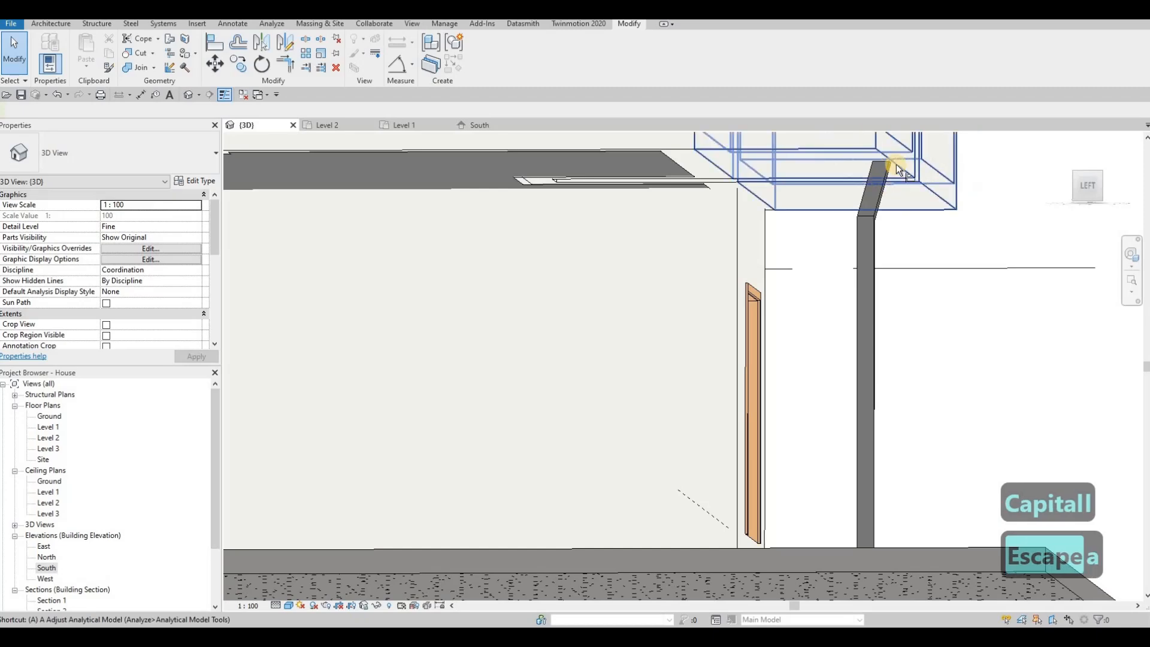
{"action": "key", "text": "l"}
{"action": "left_click", "coordinate": [885, 189]}
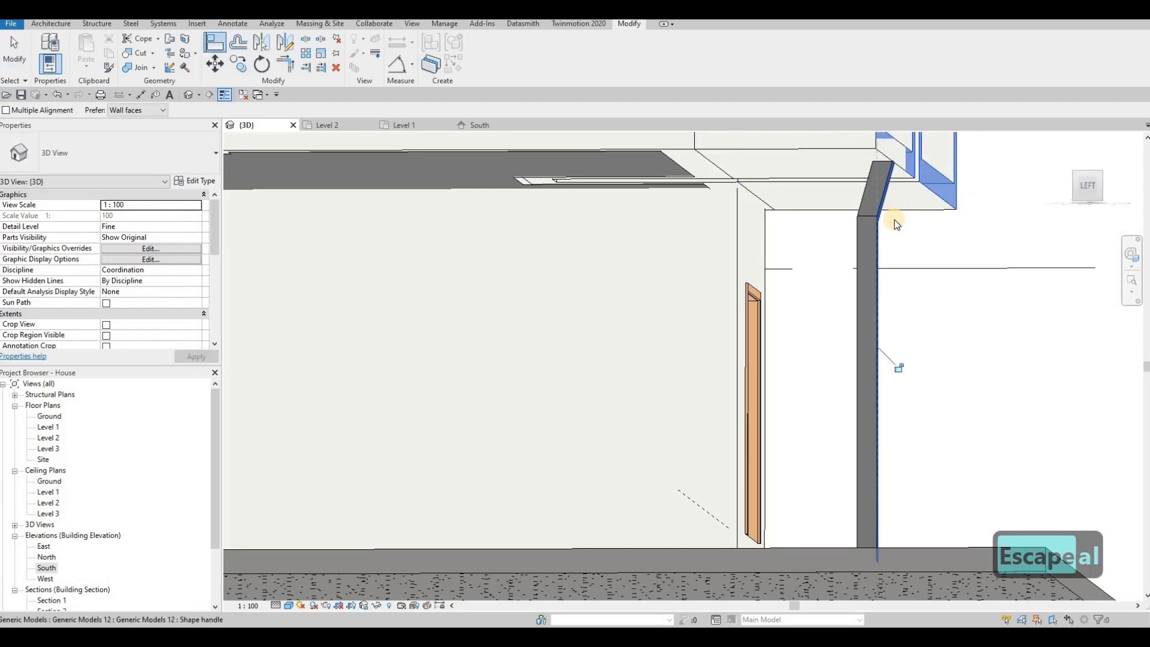
{"action": "key", "text": "Escape"}
{"action": "key", "text": "Escape"}
Orbit around the pipe and stairs, then open the West elevation
{"action": "middle_click_drag", "start_coordinate": [761, 278], "coordinate": [625, 316], "text": "shift"}
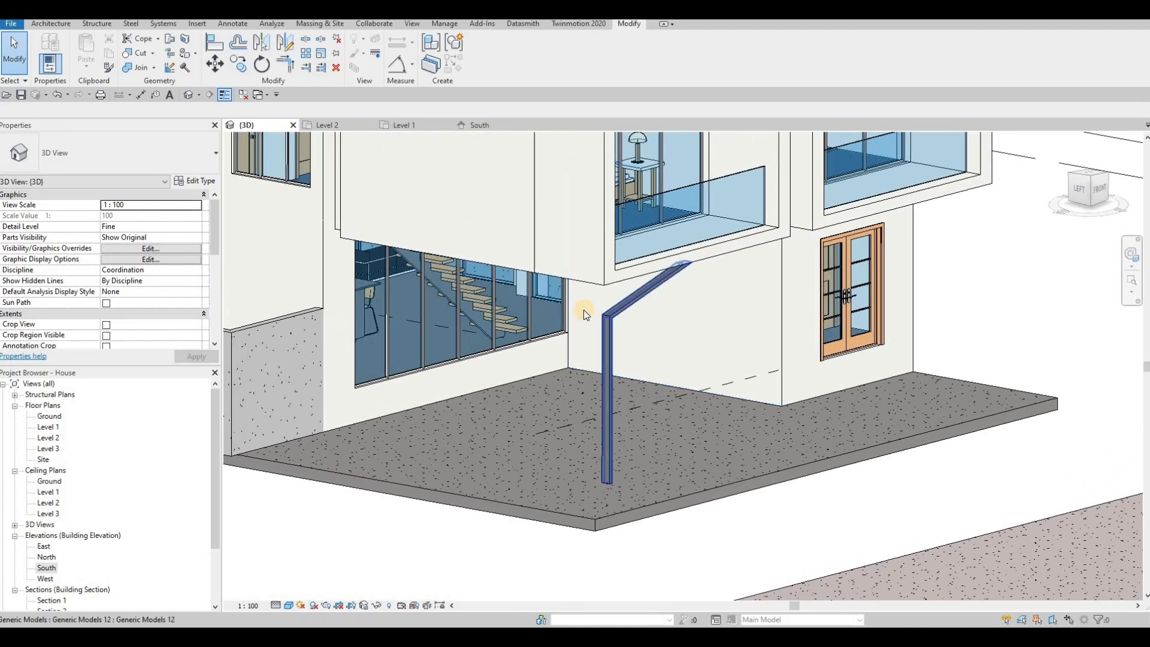
{"action": "middle_click_drag", "start_coordinate": [468, 275], "coordinate": [517, 208], "text": "shift"}
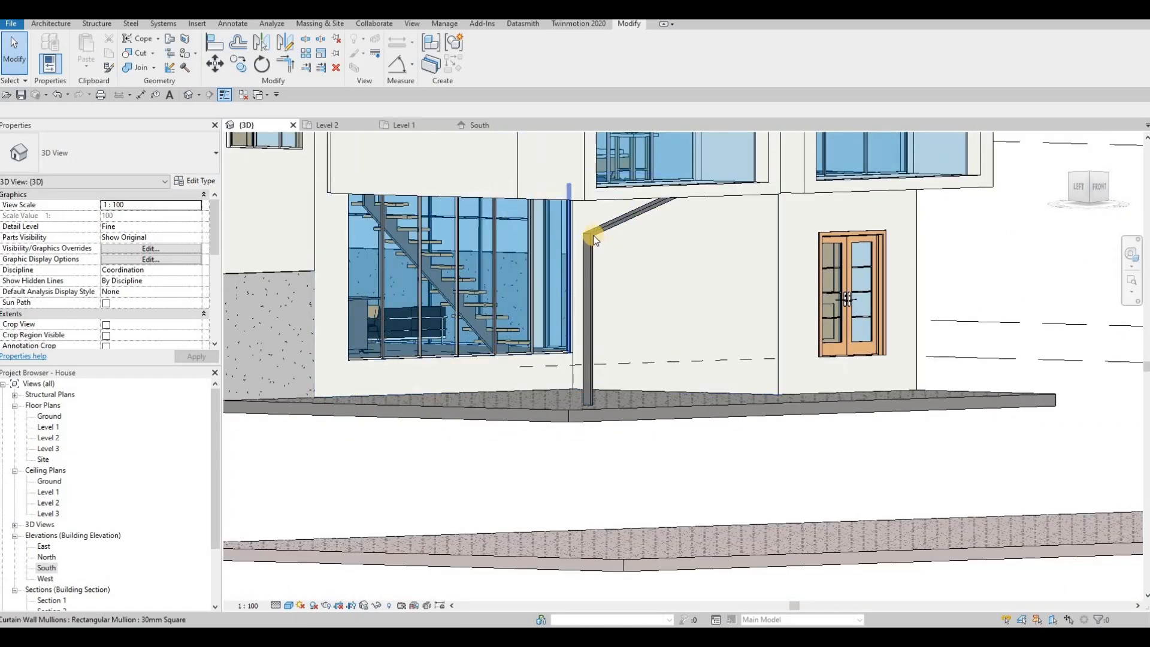
{"action": "middle_click_drag", "start_coordinate": [594, 235], "coordinate": [199, 506], "text": "shift"}
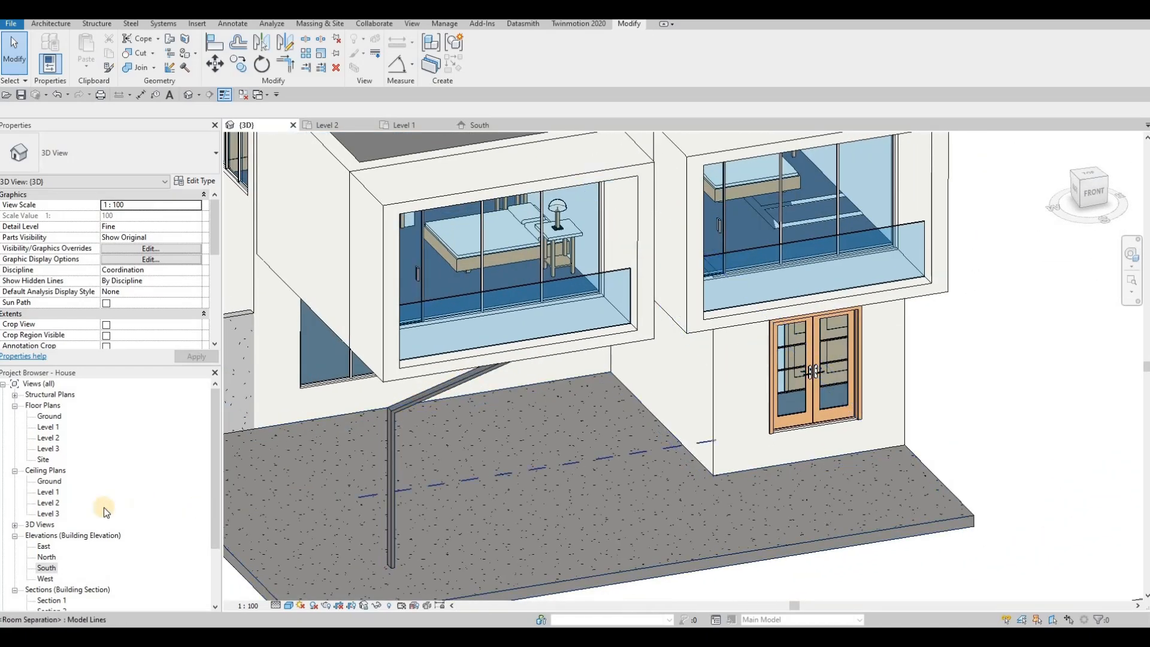
{"action": "double_click", "coordinate": [46, 578]}
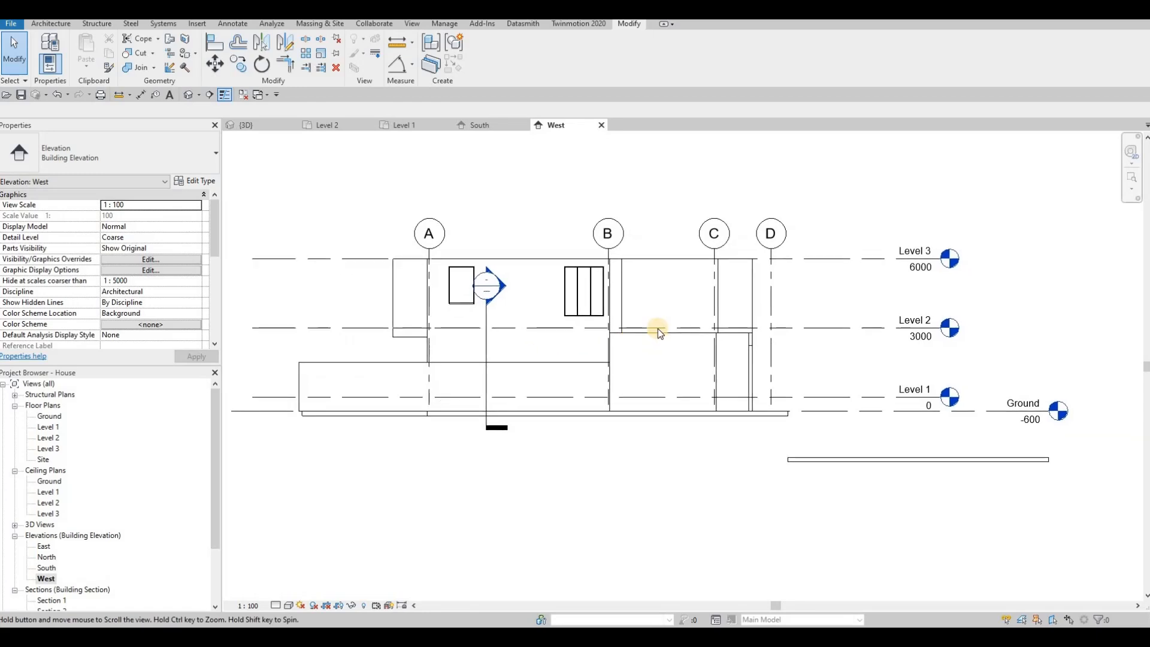
Edit the thin pipe model in place, using the window face as the sketch plane
{"action": "scroll", "coordinate": [681, 332], "scroll_direction": "up", "scroll_amount": 2}
{"action": "scroll", "coordinate": [681, 332], "scroll_direction": "up", "scroll_amount": 1}
{"action": "left_click", "coordinate": [682, 335]}
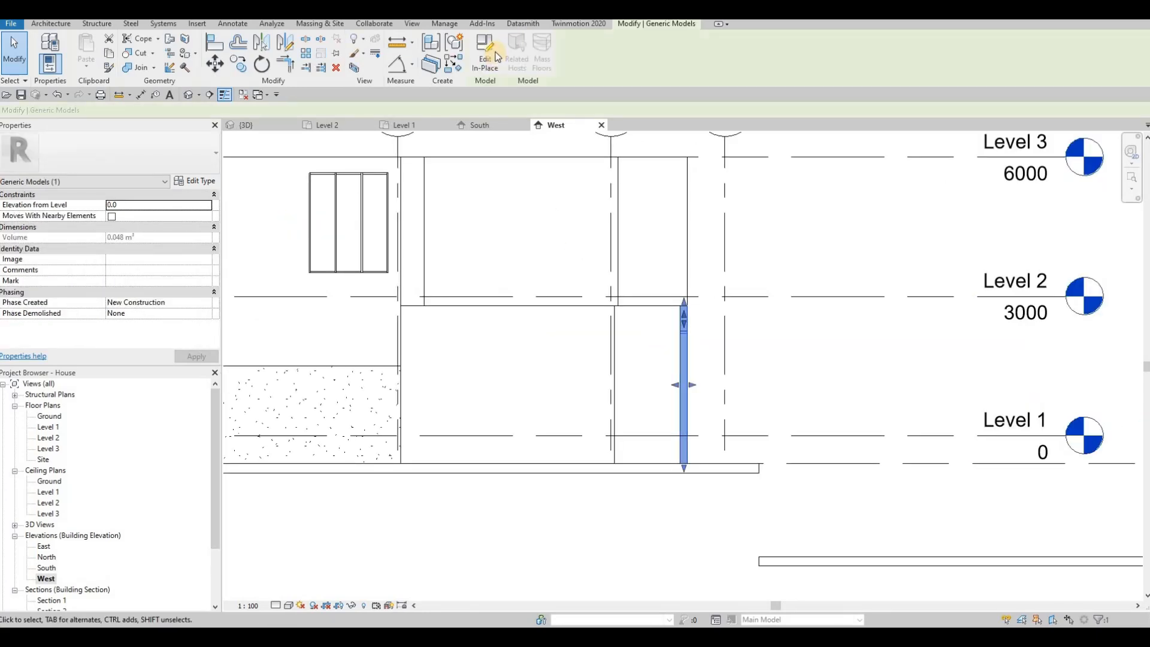
{"action": "left_click", "coordinate": [492, 60]}
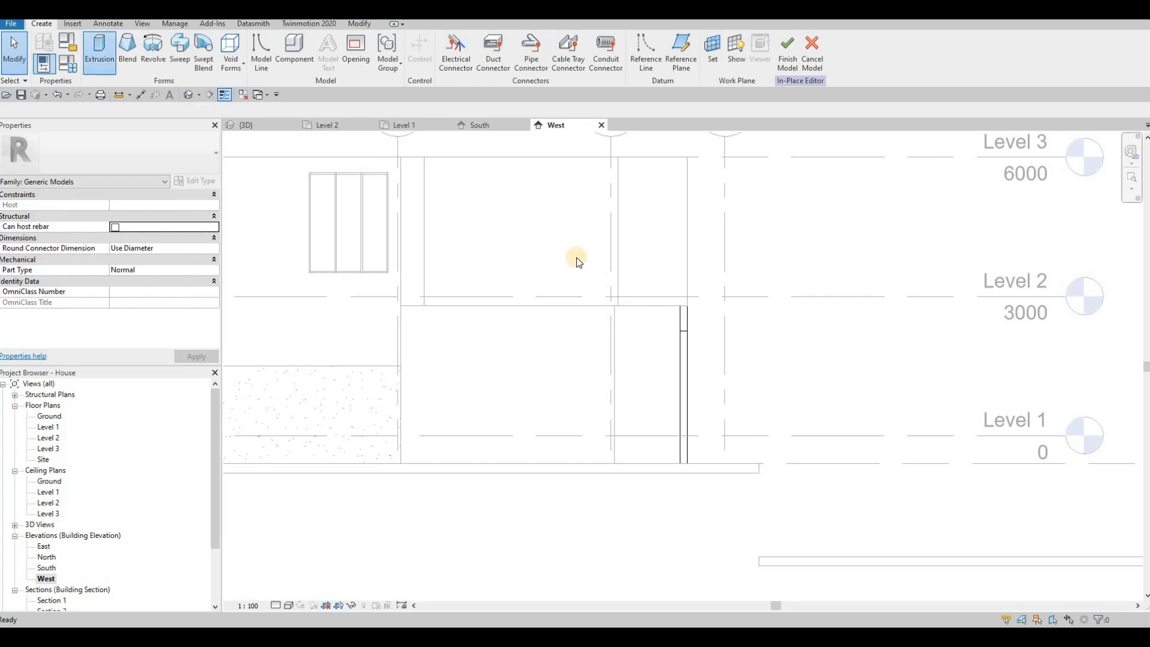
{"action": "key", "text": "Return"}
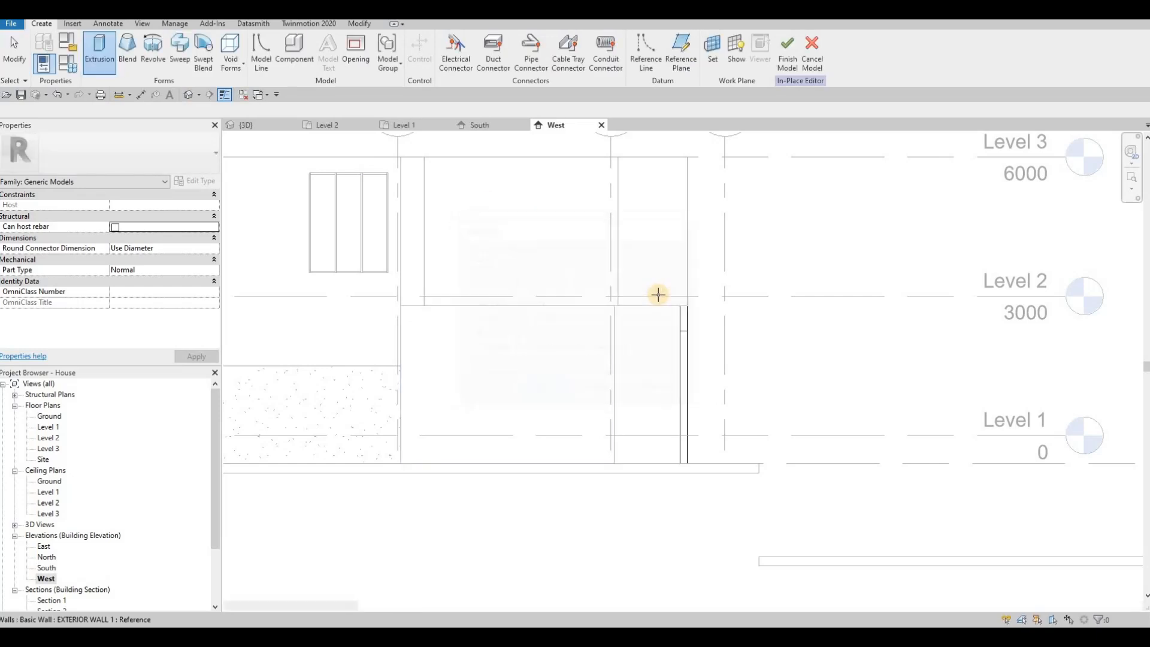
{"action": "left_click", "coordinate": [336, 219]}
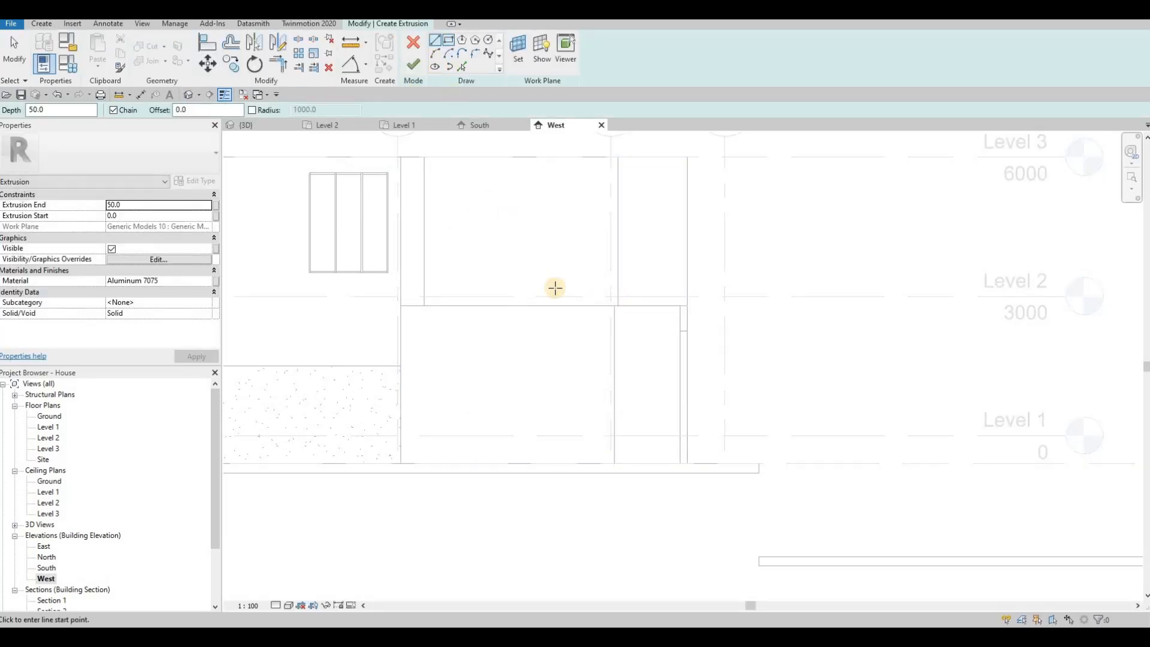
Sketch the sloping line and add a parallel line offset 60 from it
{"action": "left_click", "coordinate": [657, 310]}
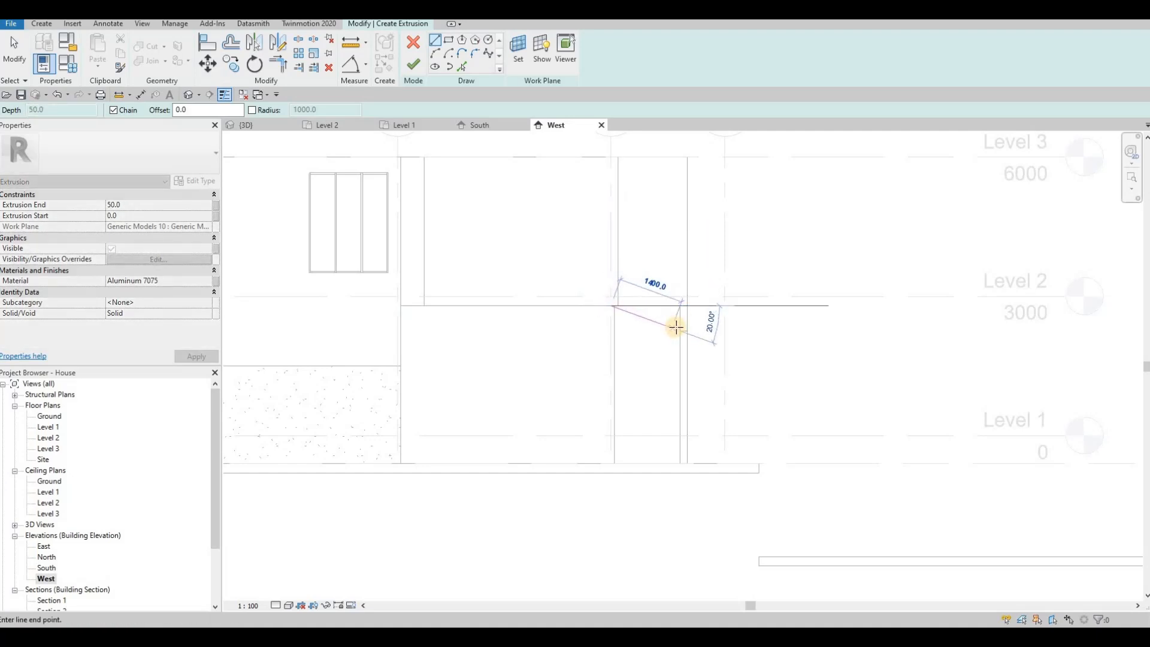
{"action": "left_click", "coordinate": [683, 304]}
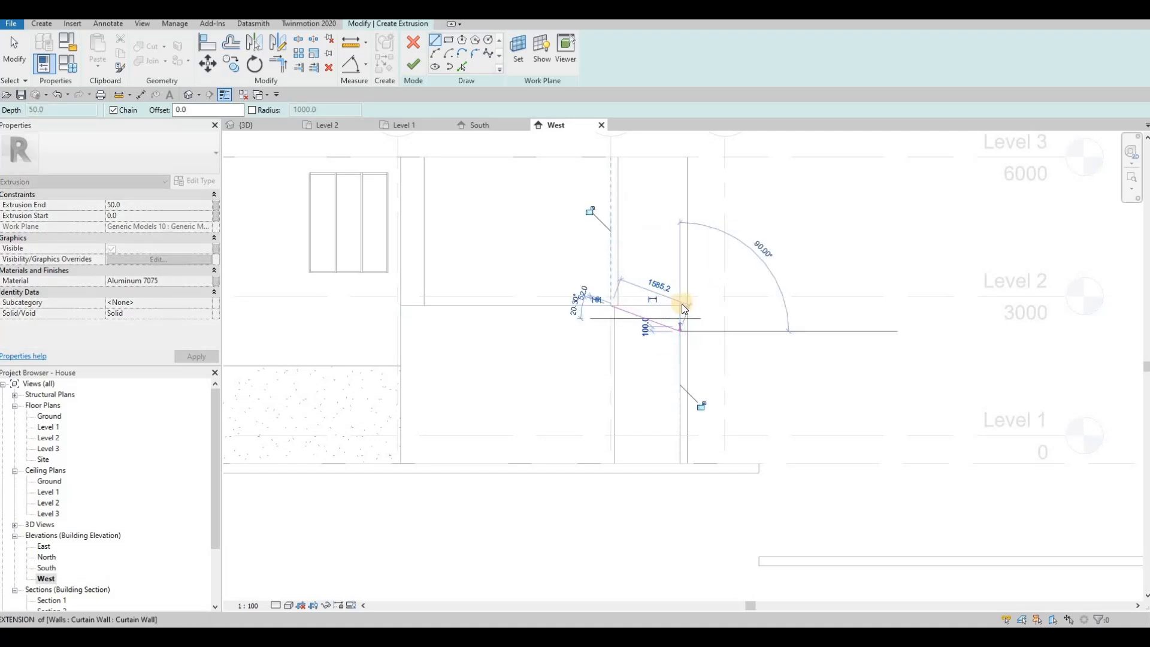
{"action": "scroll", "coordinate": [683, 304], "scroll_direction": "up", "scroll_amount": 3}
{"action": "key", "text": "Escape"}
{"action": "key", "text": "Escape"}
{"action": "key", "text": "Escape"}
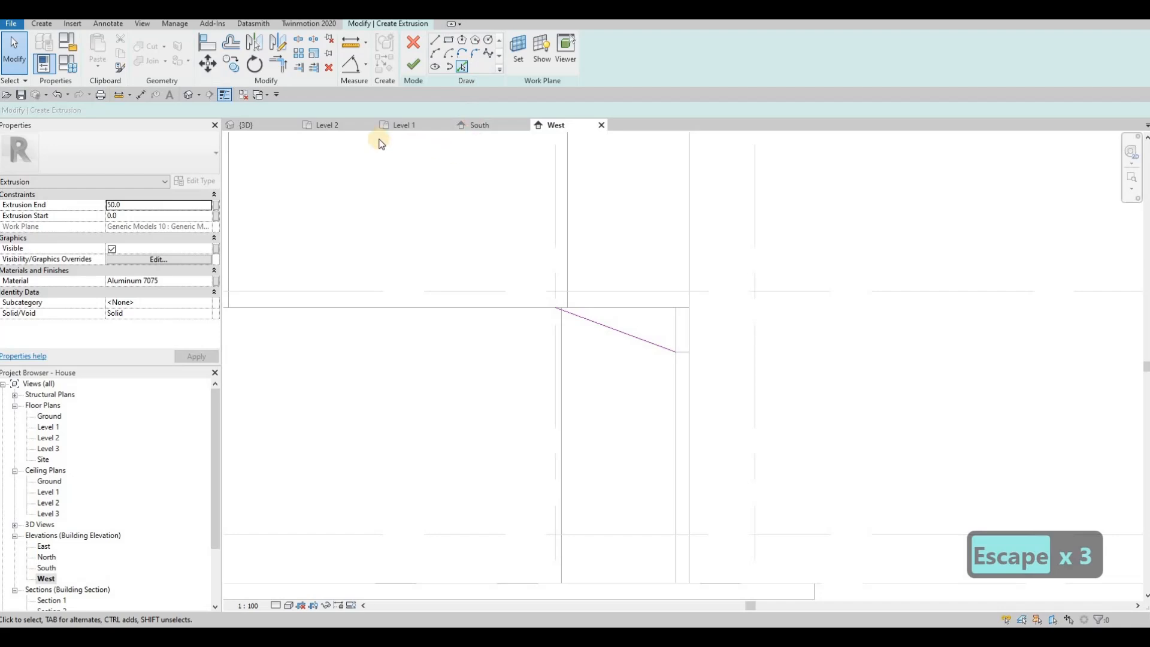
{"action": "left_click_drag", "start_coordinate": [171, 111], "coordinate": [111, 111]}
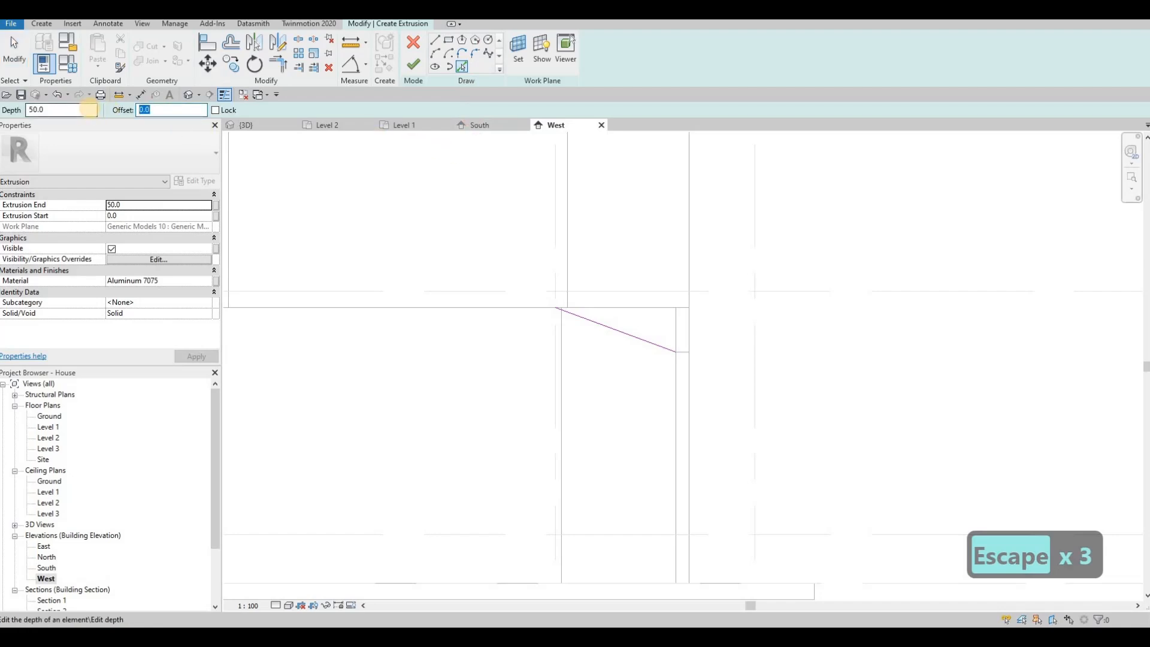
{"action": "type", "text": "60"}
{"action": "key", "text": "Return"}
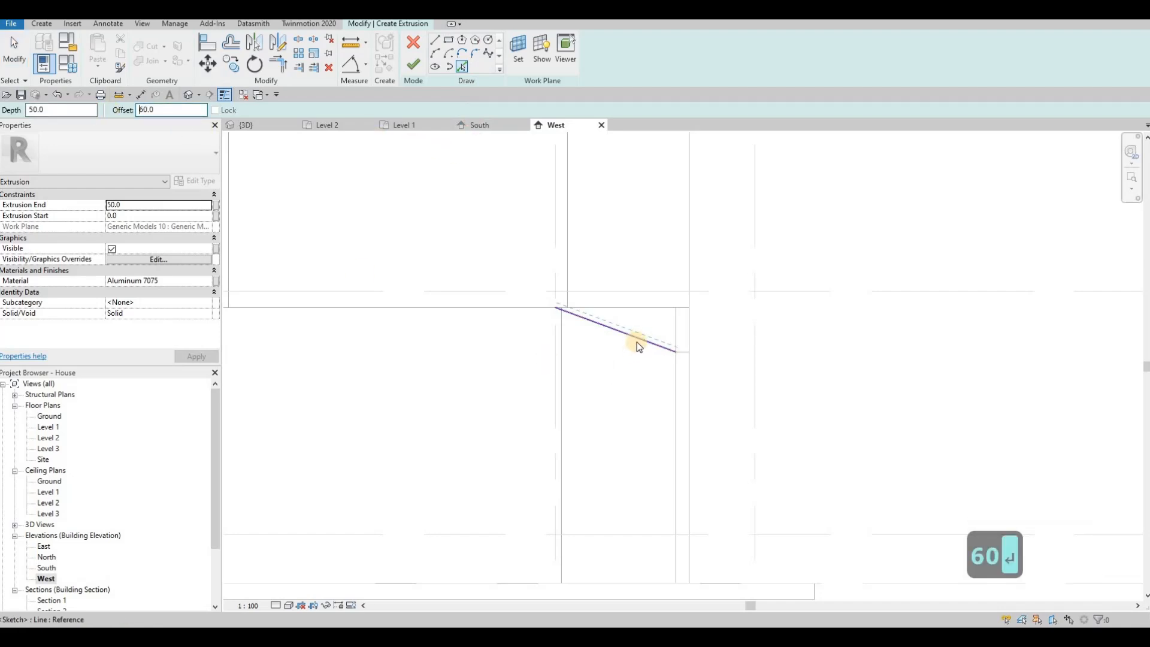
{"action": "left_click", "coordinate": [674, 366]}
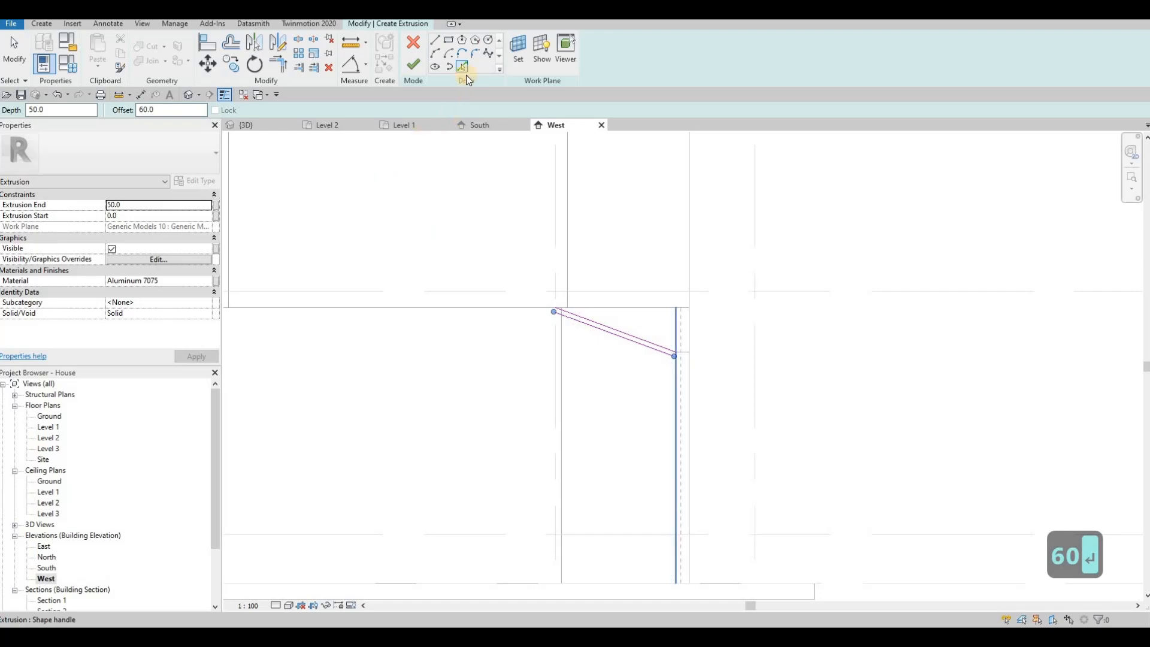
{"action": "key", "text": "Escape"}
Shift the vertical sketch line slightly to the left
{"action": "left_click", "coordinate": [437, 40]}
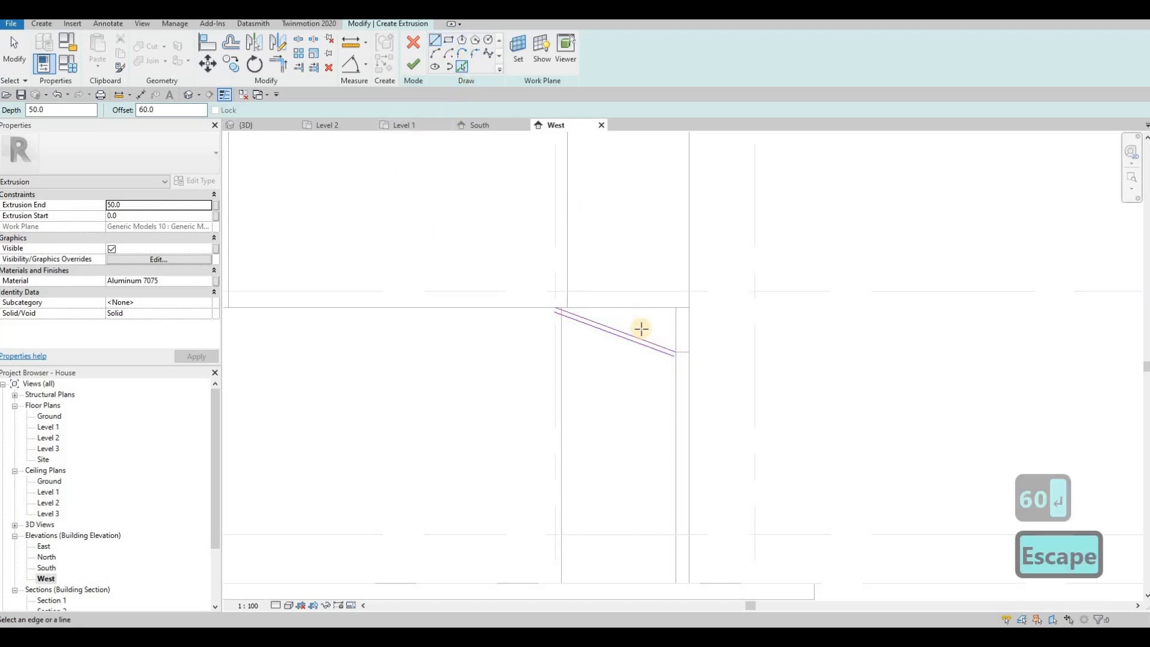
{"action": "left_click", "coordinate": [676, 353]}
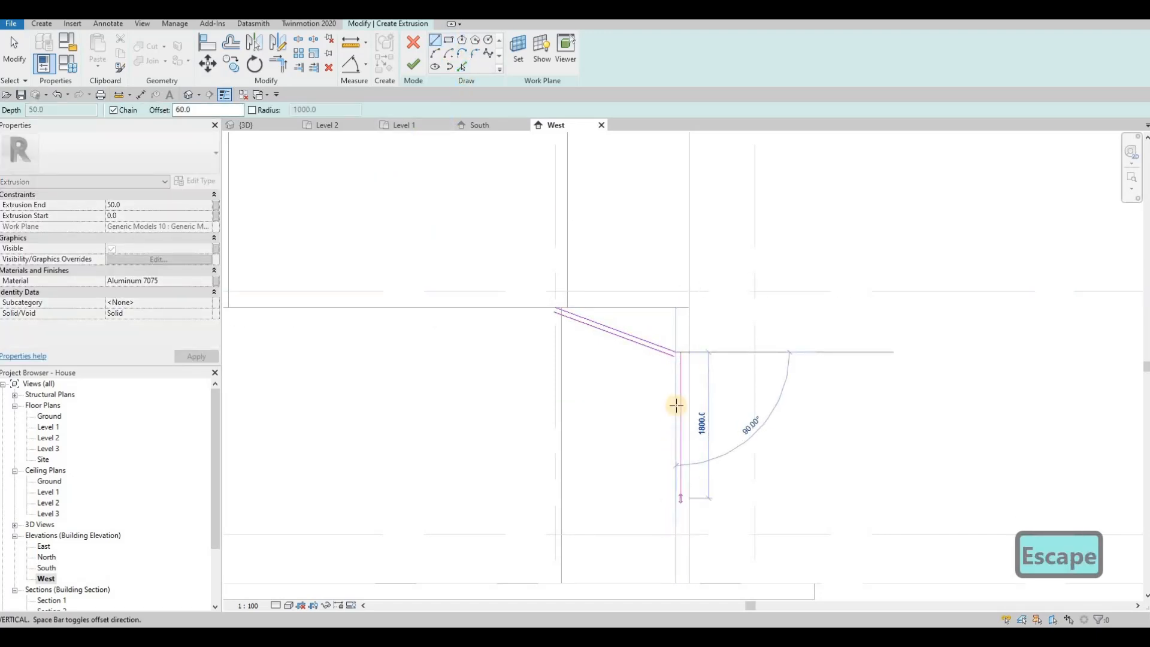
{"action": "middle_click_drag", "start_coordinate": [684, 552], "coordinate": [682, 449]}
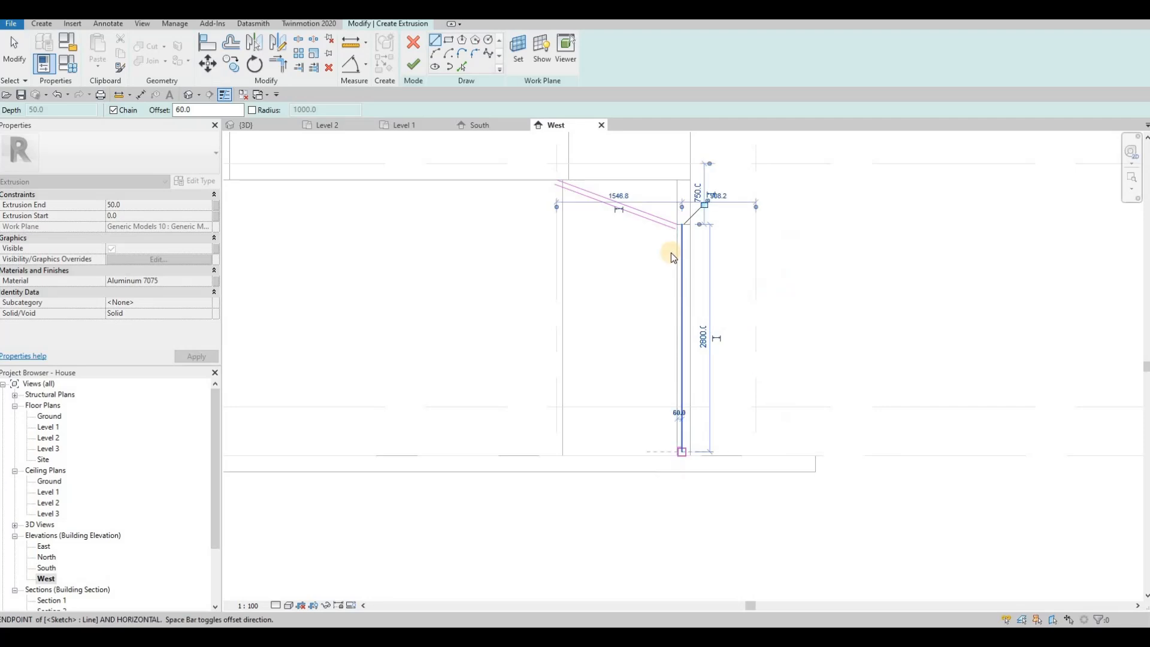
{"action": "key", "text": "Escape"}
{"action": "key", "text": "Escape"}
{"action": "key", "text": "Escape"}
{"action": "scroll", "coordinate": [674, 231], "scroll_direction": "up", "scroll_amount": 2}
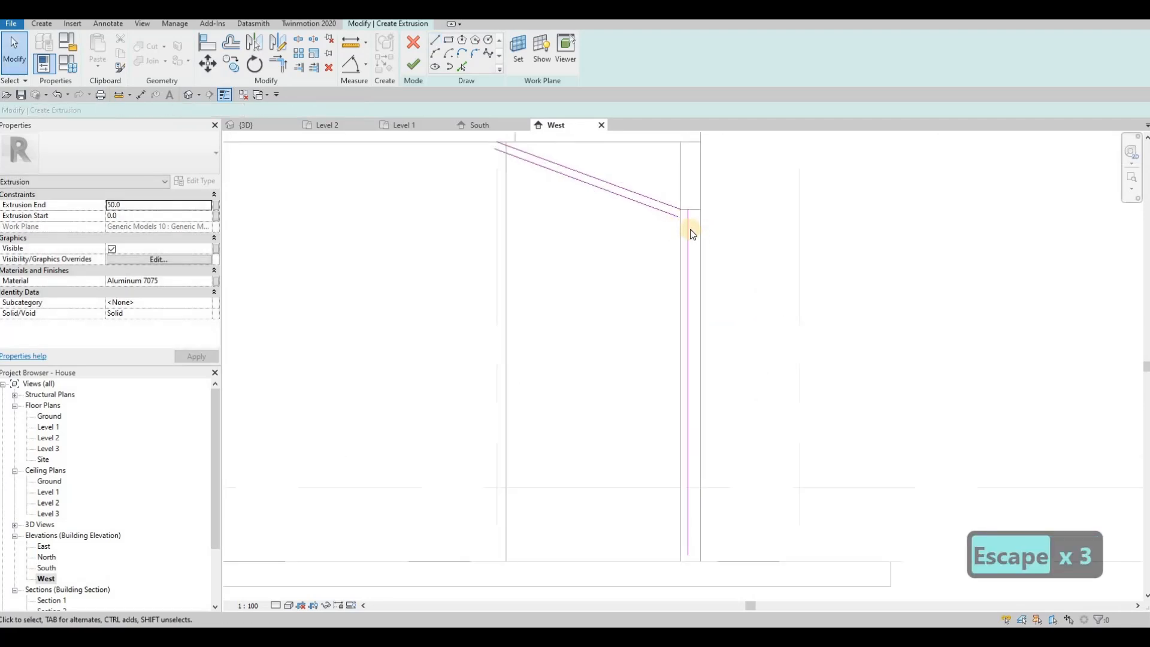
{"action": "key", "text": "Escape"}
{"action": "scroll", "coordinate": [688, 230], "scroll_direction": "up", "scroll_amount": 1}
{"action": "left_click", "coordinate": [679, 230]}
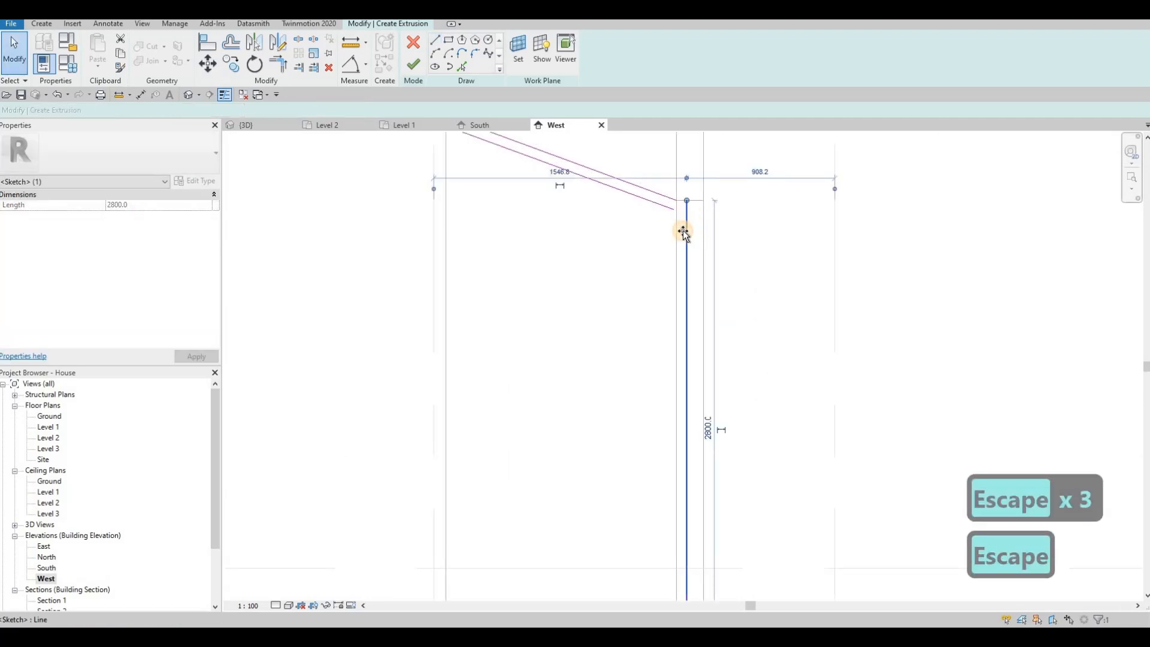
{"action": "left_click_drag", "start_coordinate": [683, 231], "coordinate": [684, 230]}
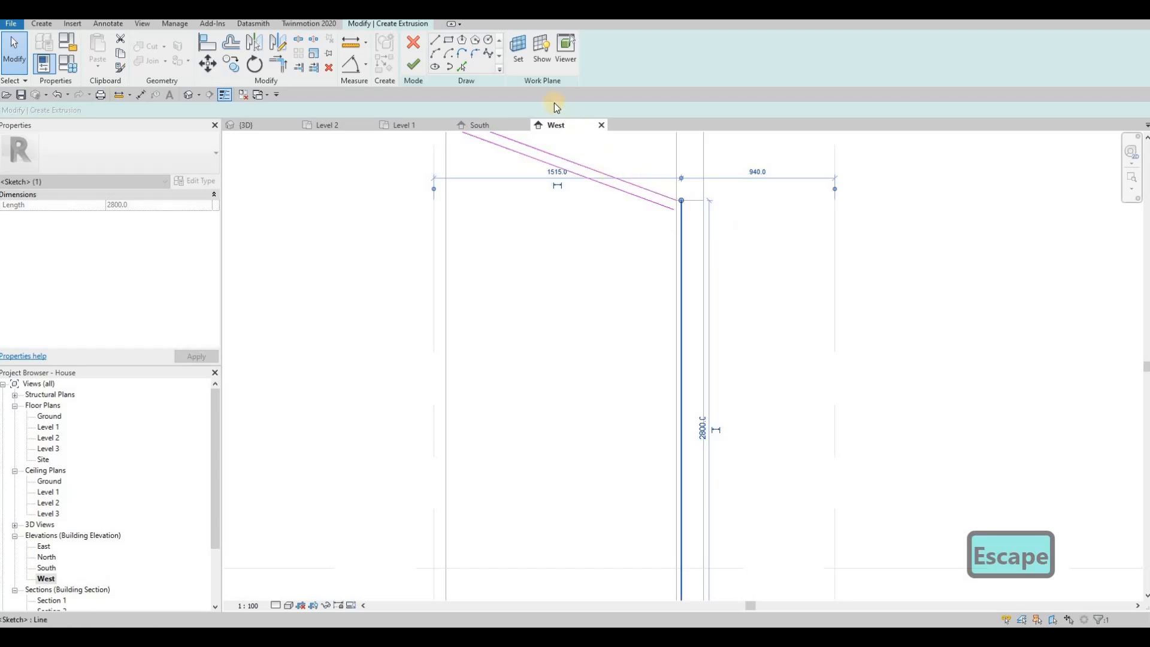
{"action": "key", "text": "Escape"}
{"action": "key", "text": "Escape"}
{"action": "key", "text": "Escape"}
Draw a vertical line from the sloped line's end down to the wall base
{"action": "key", "text": "l"}
{"action": "key", "text": "i"}
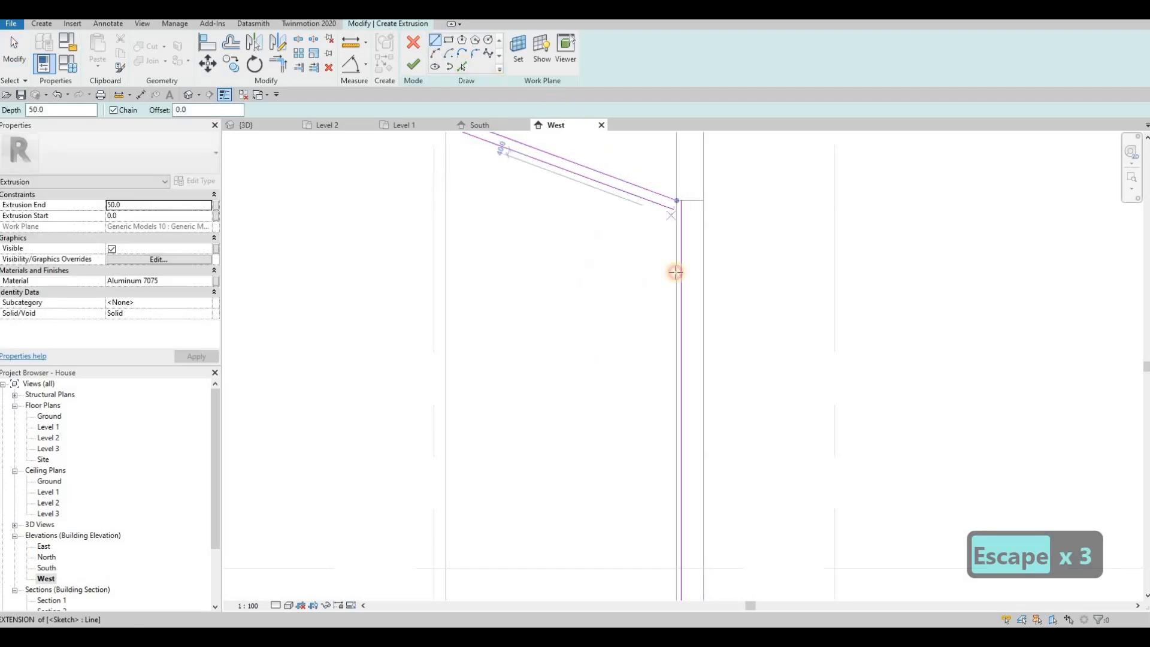
{"action": "left_click", "coordinate": [673, 209]}
{"action": "middle_click_drag", "start_coordinate": [689, 441], "coordinate": [700, 262]}
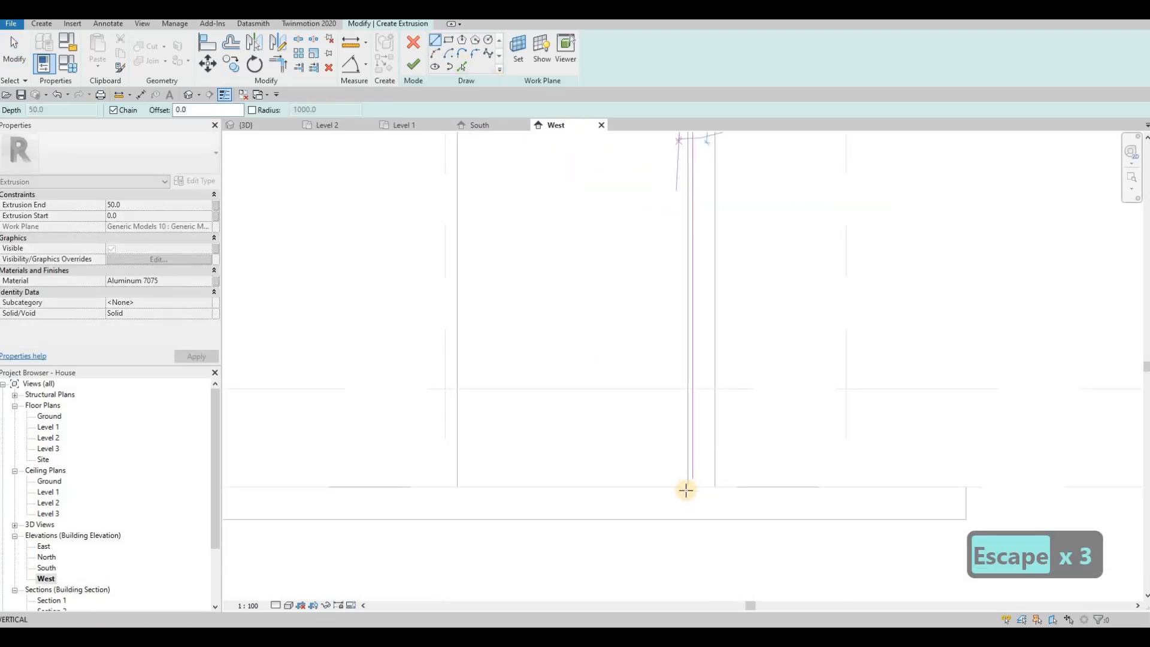
{"action": "left_click", "coordinate": [687, 490]}
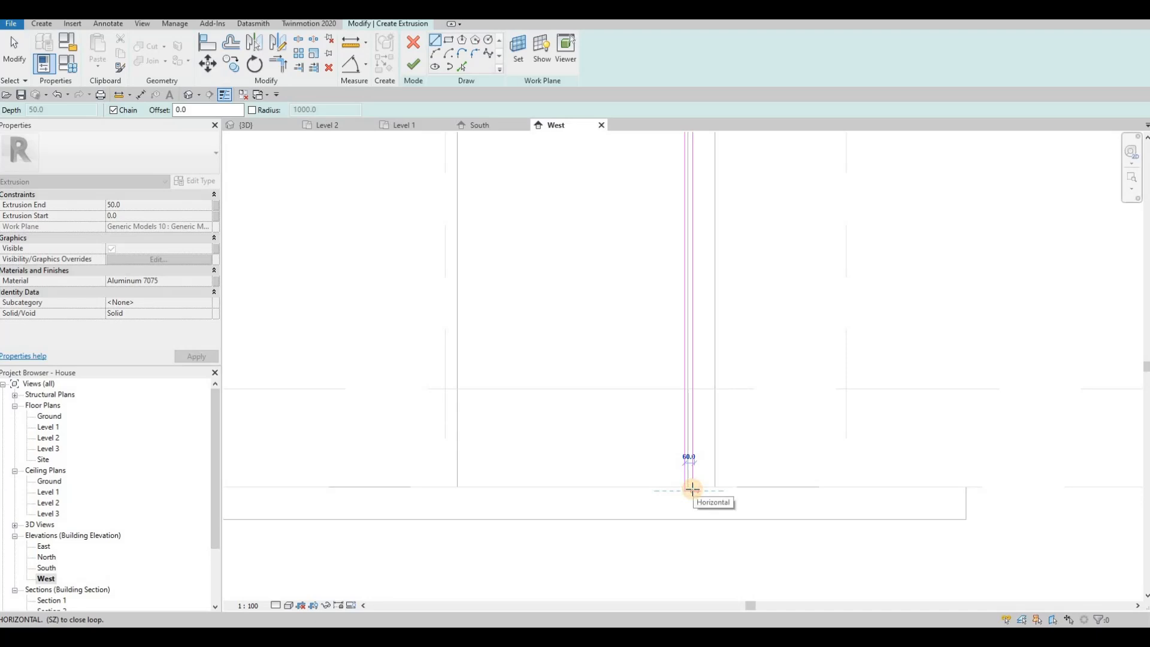
{"action": "key", "text": "Escape"}
{"action": "key", "text": "Escape"}
{"action": "key", "text": "Escape"}
Trim the short bottom line and the right line into a corner
{"action": "key", "text": "a"}
{"action": "key", "text": "l"}
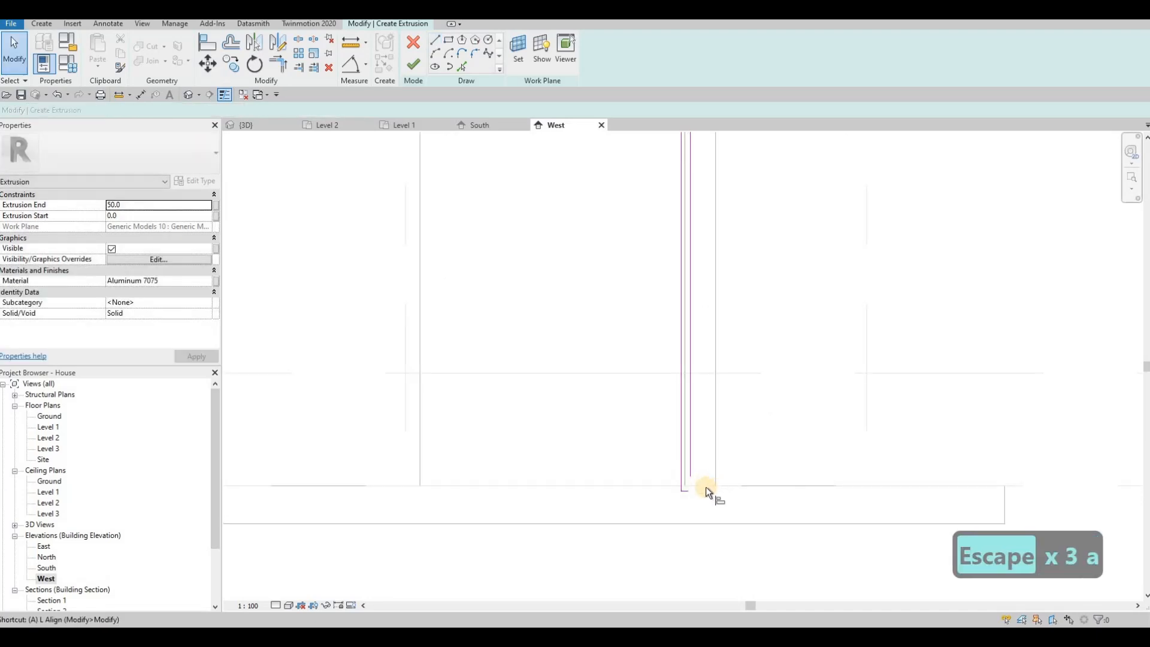
{"action": "scroll", "coordinate": [689, 492], "scroll_direction": "up", "scroll_amount": 2}
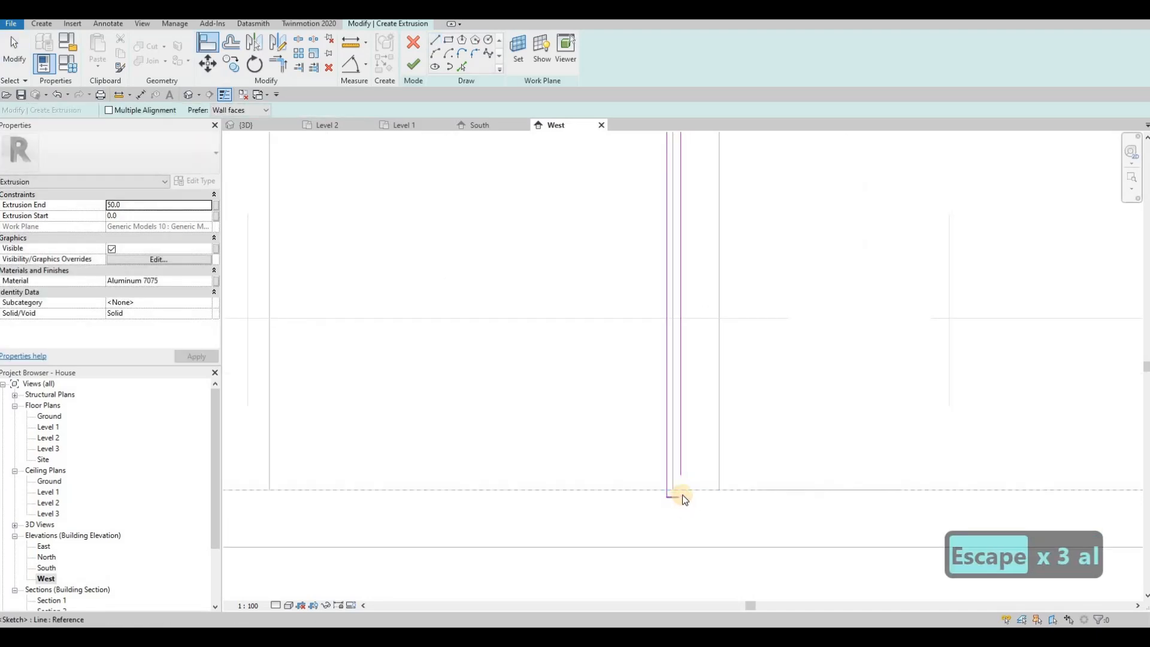
{"action": "key", "text": "Escape"}
{"action": "key", "text": "Escape"}
{"action": "key", "text": "t"}
{"action": "key", "text": "r"}
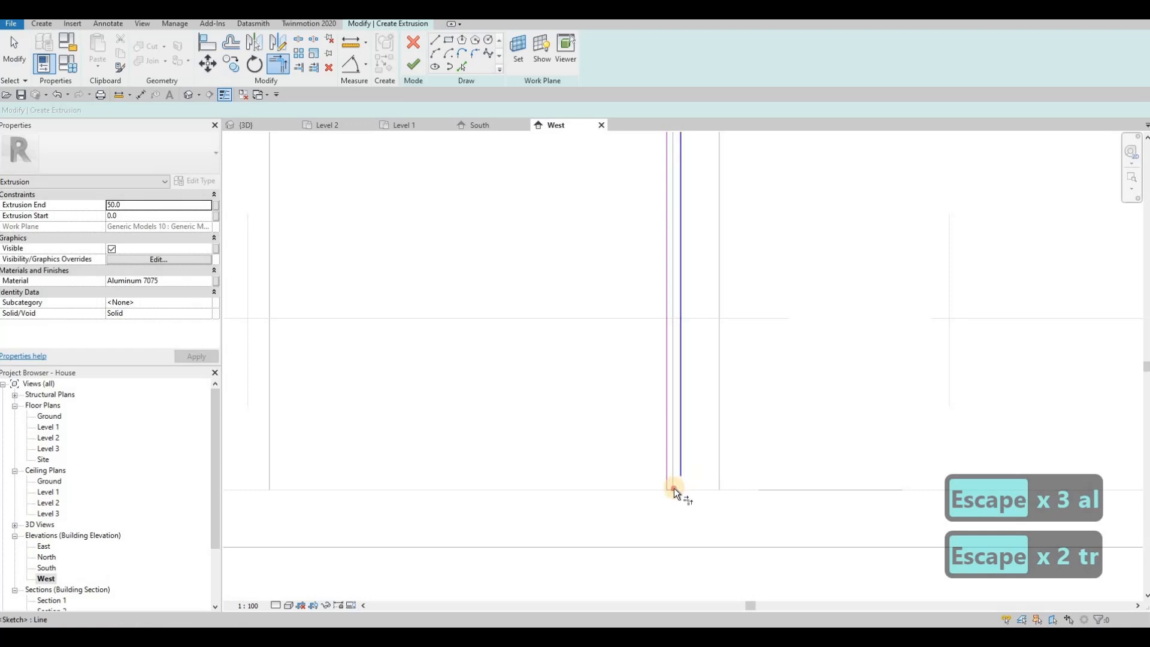
{"action": "left_click", "coordinate": [673, 488]}
Trim the upper sloped line and the vertical line into a corner
{"action": "middle_click_drag", "start_coordinate": [702, 448], "coordinate": [701, 501]}
{"action": "scroll", "coordinate": [702, 479], "scroll_direction": "down", "scroll_amount": 3}
{"action": "middle_click_drag", "start_coordinate": [681, 231], "coordinate": [710, 365]}
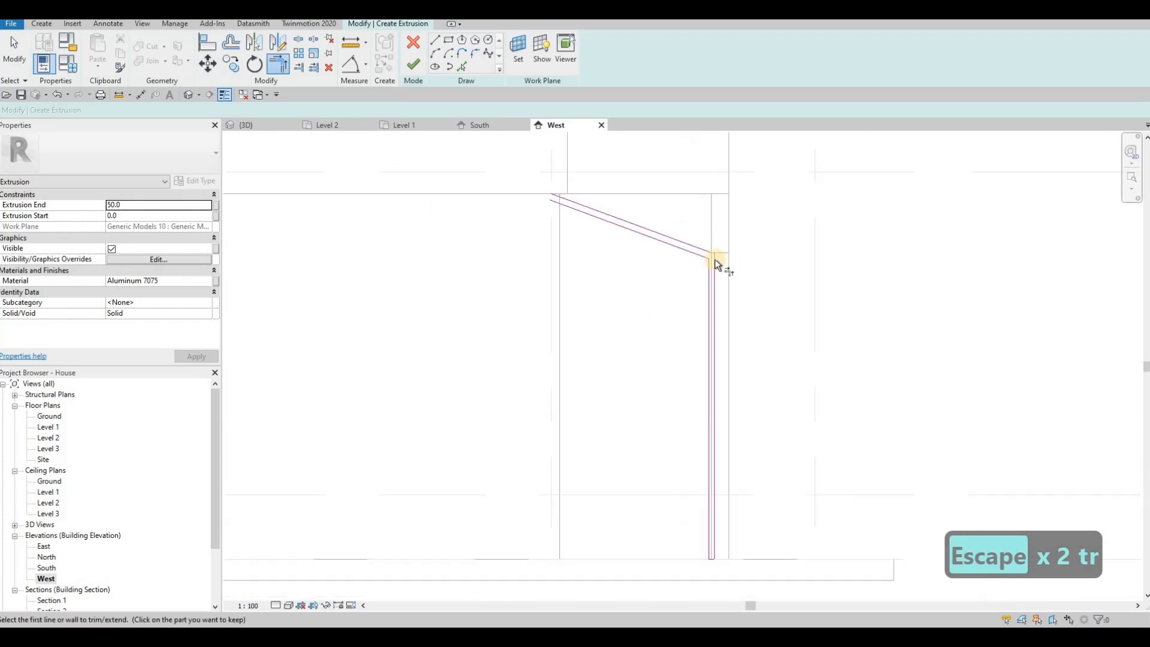
{"action": "scroll", "coordinate": [715, 259], "scroll_direction": "up", "scroll_amount": 2}
{"action": "left_click", "coordinate": [716, 256]}
{"action": "left_click", "coordinate": [737, 276]}
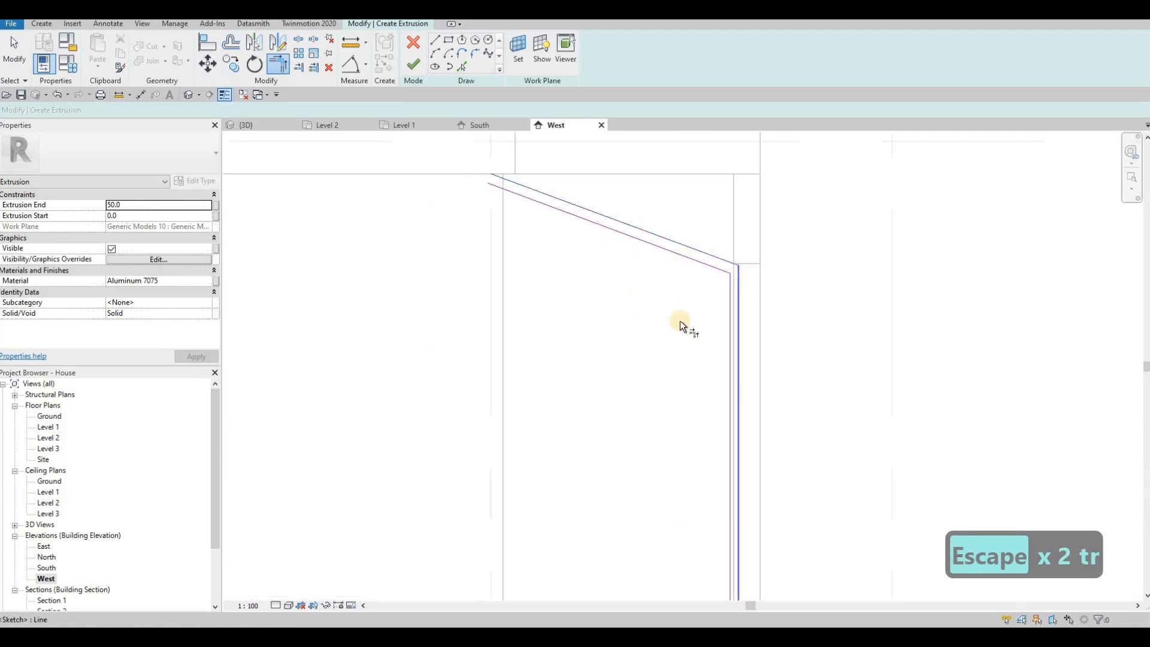
{"action": "scroll", "coordinate": [513, 149], "scroll_direction": "up", "scroll_amount": 2}
{"action": "key", "text": "Escape"}
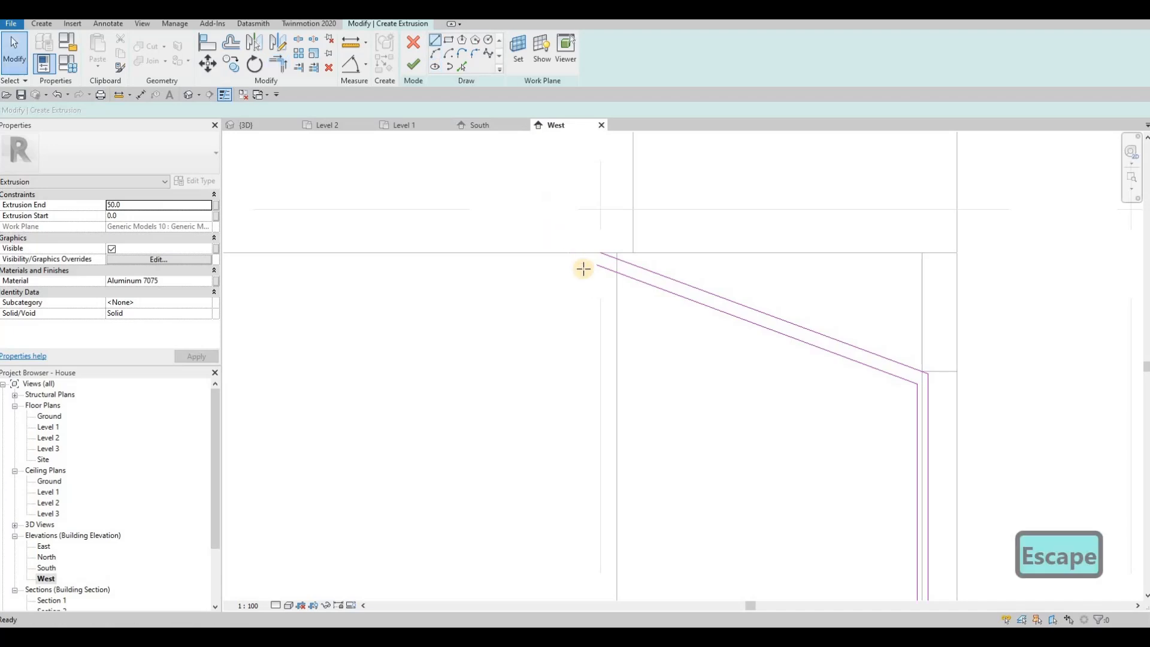
Close the remaining top corner of the outline with Trim/Extend to Corner
{"action": "scroll", "coordinate": [569, 252], "scroll_direction": "up", "scroll_amount": 1}
{"action": "left_click", "coordinate": [580, 252]}
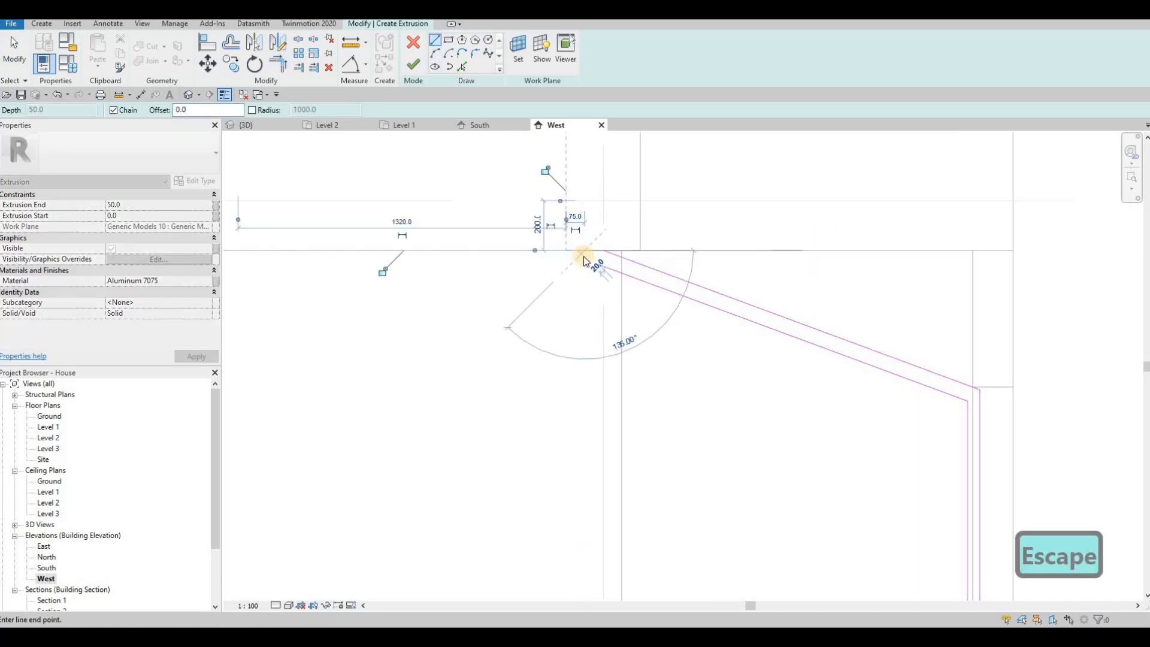
{"action": "key", "text": "Escape"}
{"action": "key", "text": "Escape"}
{"action": "key", "text": "t"}
{"action": "key", "text": "r"}
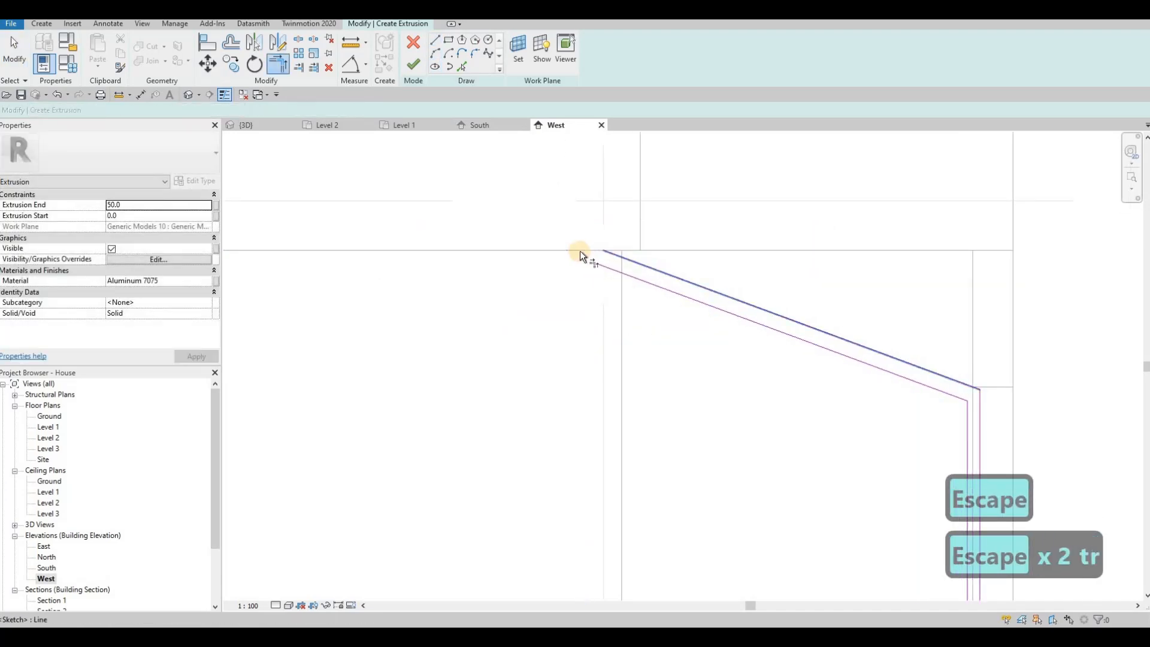
{"action": "left_click", "coordinate": [580, 250]}
{"action": "key", "text": "Escape"}
{"action": "key", "text": "Escape"}
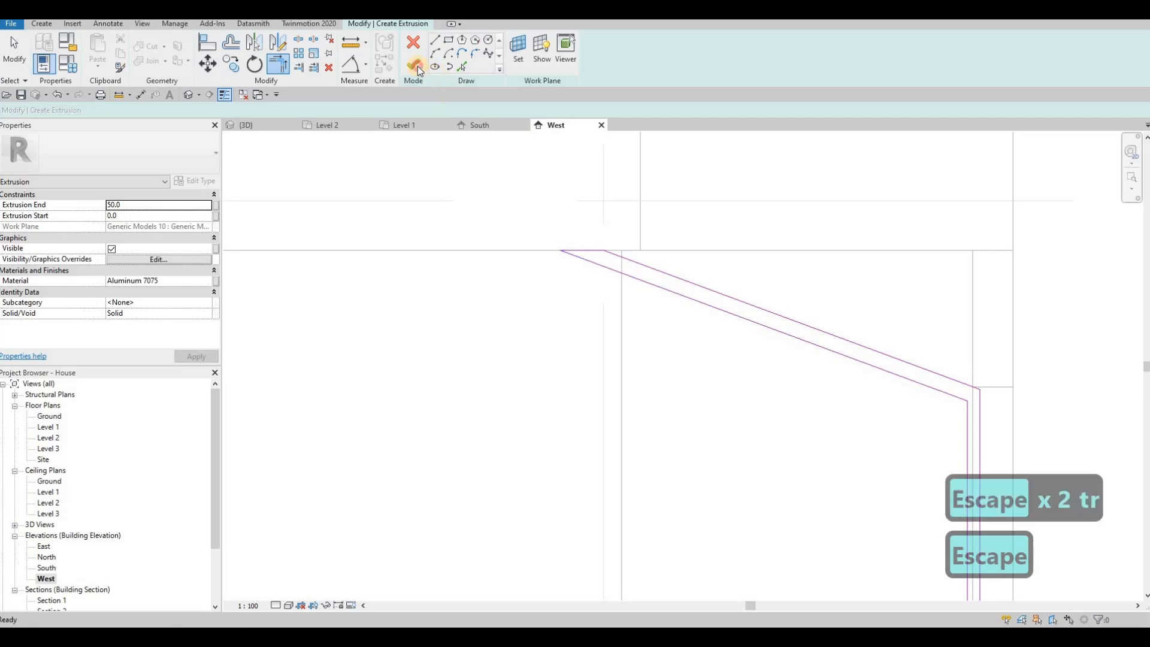
Finish the sketch as a solid extrusion and inspect the new column in 3D
{"action": "left_click", "coordinate": [416, 66]}
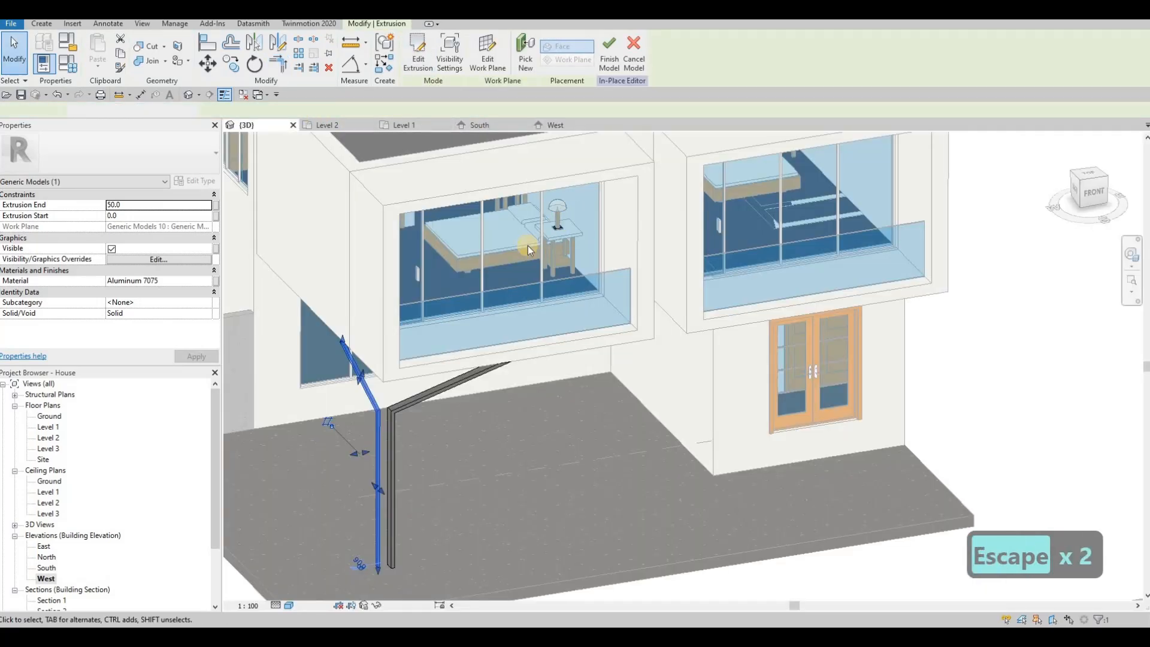
{"action": "middle_click_drag", "start_coordinate": [650, 180], "coordinate": [350, 381], "text": "shift"}
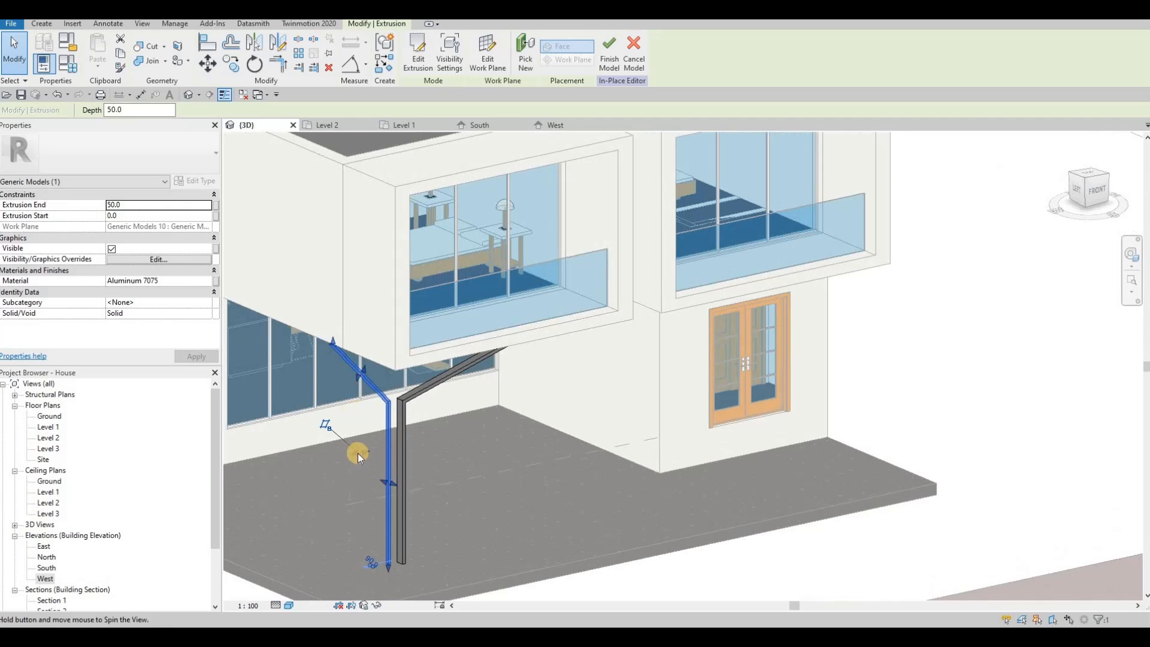
{"action": "middle_click_drag", "start_coordinate": [358, 453], "coordinate": [368, 450], "text": "shift"}
{"action": "scroll", "coordinate": [371, 450], "scroll_direction": "up", "scroll_amount": 2}
{"action": "left_click_drag", "start_coordinate": [372, 452], "coordinate": [373, 450]}
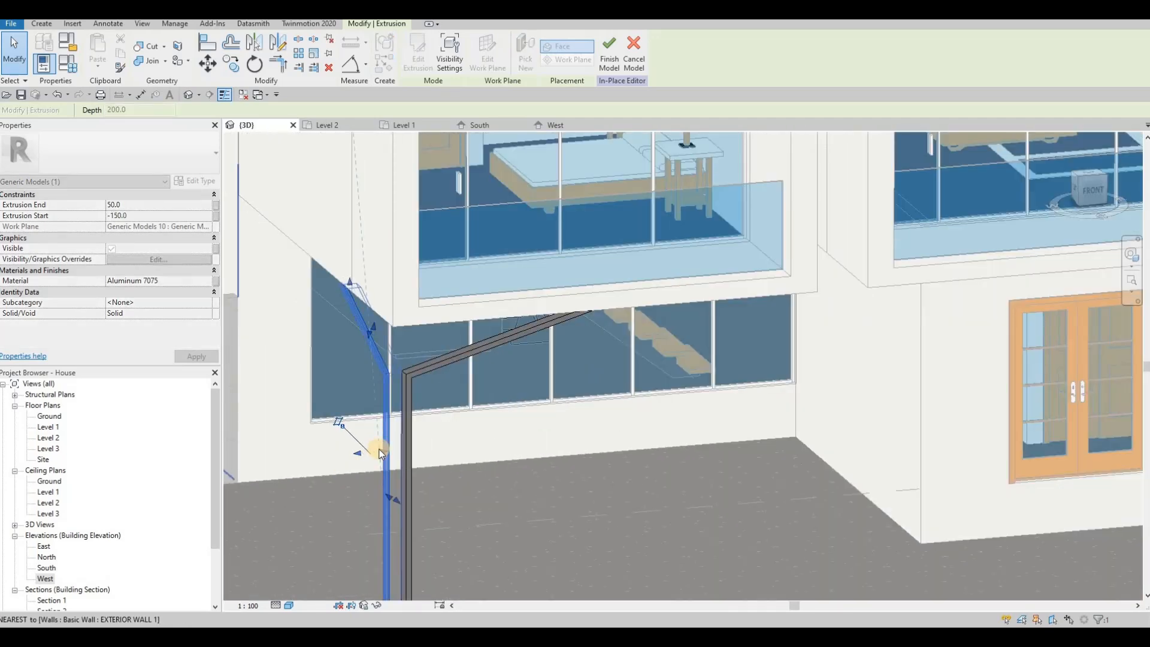
{"action": "key", "text": "Escape"}
{"action": "key", "text": "Escape"}
{"action": "key", "text": "Escape"}
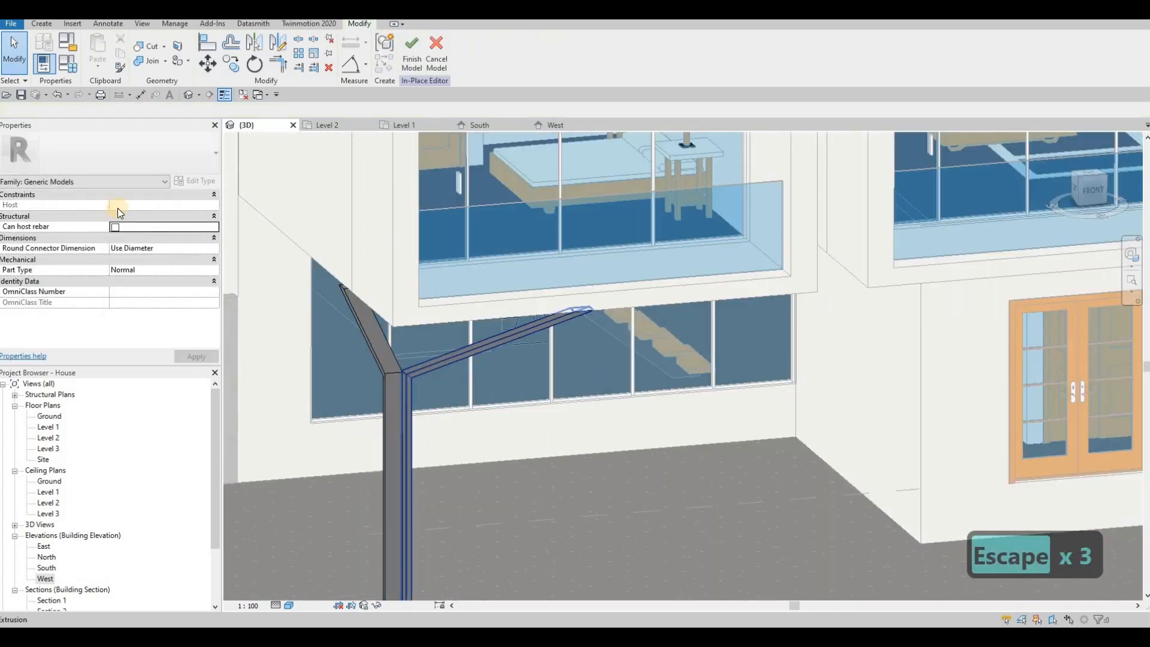
Set Extrusion Start to -150 so the column is 200 thick
{"action": "left_click", "coordinate": [145, 214]}
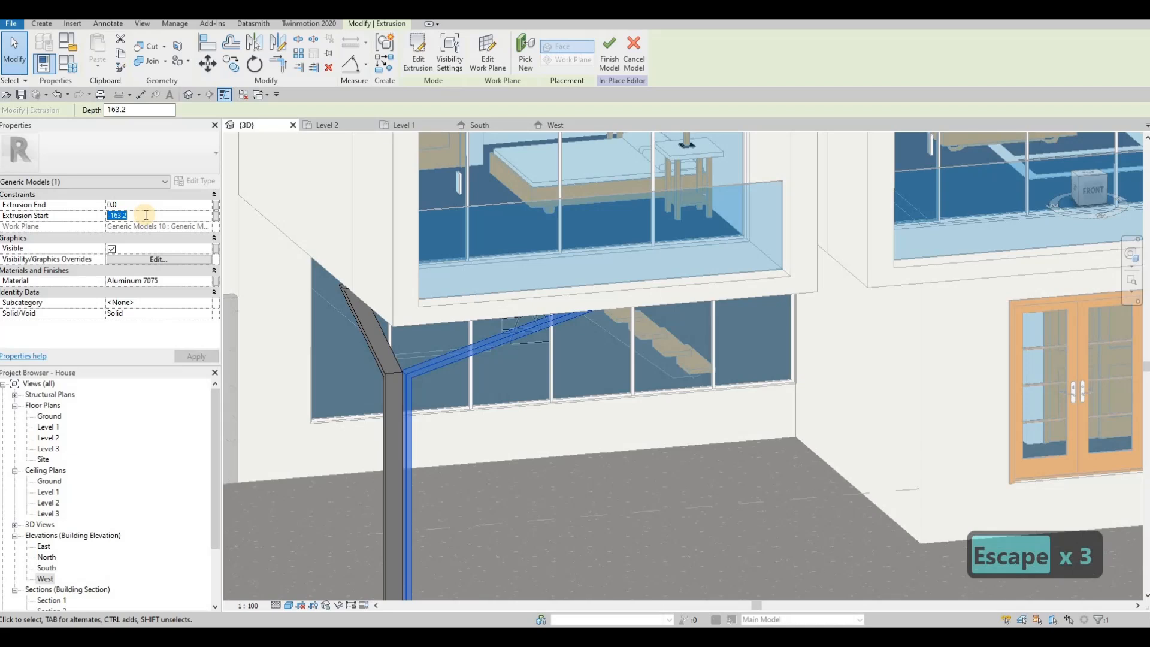
{"action": "type", "text": "-150"}
{"action": "key", "text": "Return"}
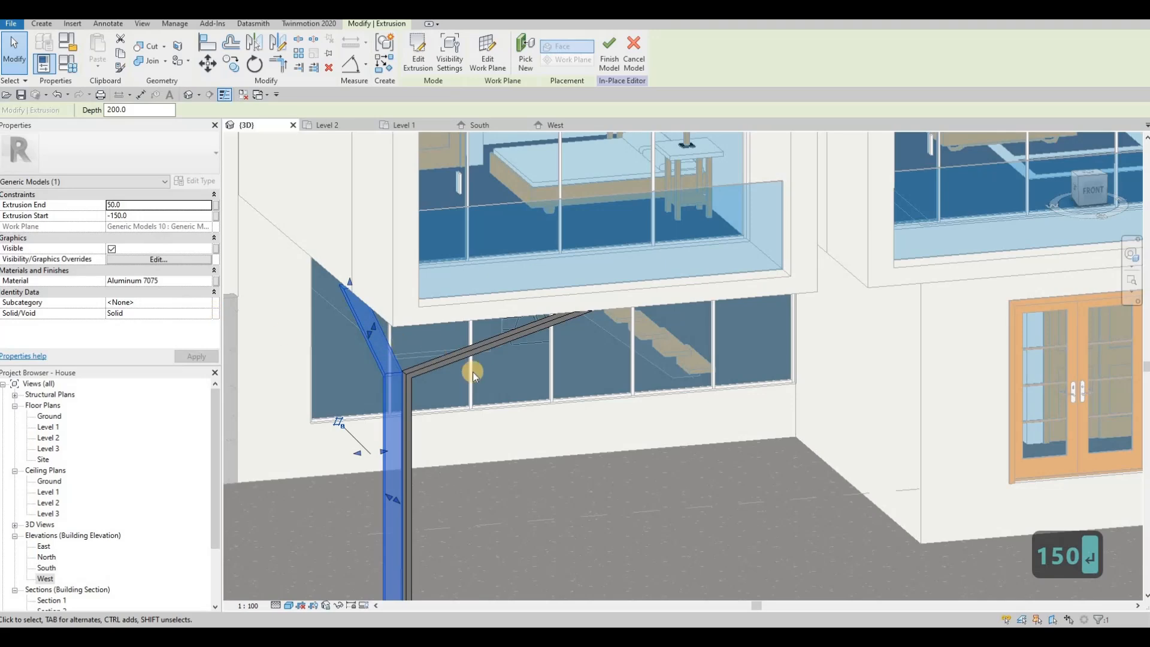
{"action": "key", "text": "Escape"}
{"action": "key", "text": "Escape"}
{"action": "middle_click_drag", "start_coordinate": [541, 415], "coordinate": [419, 357], "text": "shift"}
{"action": "scroll", "coordinate": [495, 318], "scroll_direction": "down", "scroll_amount": 2}
{"action": "middle_click_drag", "start_coordinate": [443, 318], "coordinate": [504, 289], "text": "shift"}
{"action": "scroll", "coordinate": [504, 289], "scroll_direction": "down", "scroll_amount": 2}
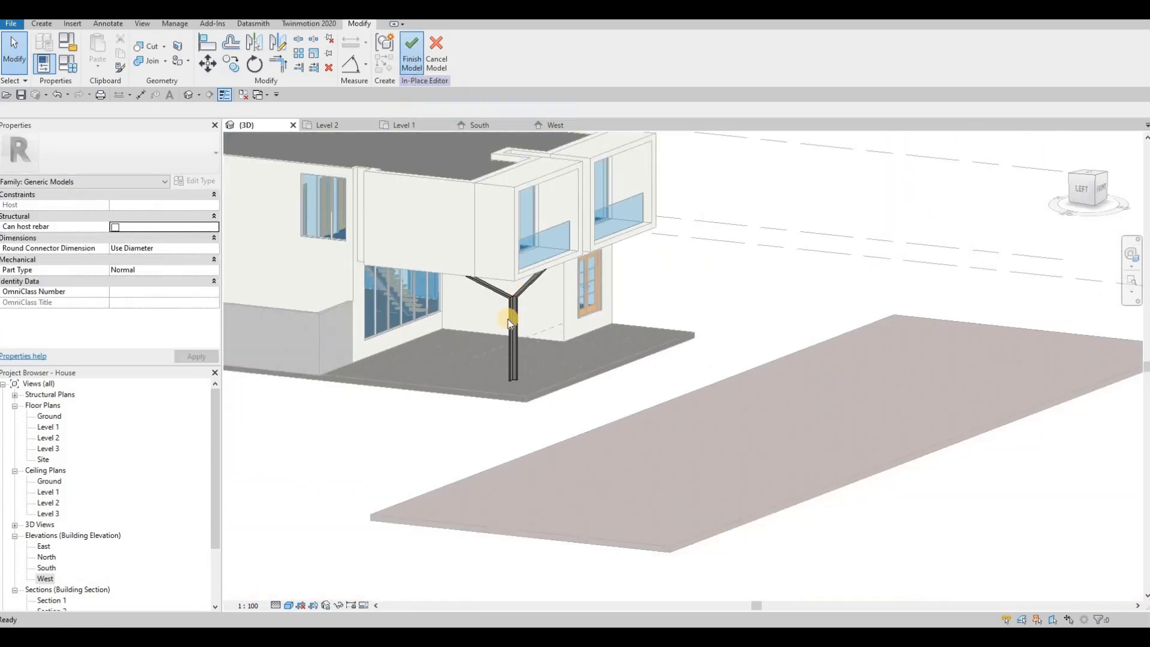
{"action": "key", "text": "Escape"}
{"action": "scroll", "coordinate": [513, 300], "scroll_direction": "down", "scroll_amount": 2}
{"action": "middle_click_drag", "start_coordinate": [539, 383], "coordinate": [537, 337], "text": "shift"}
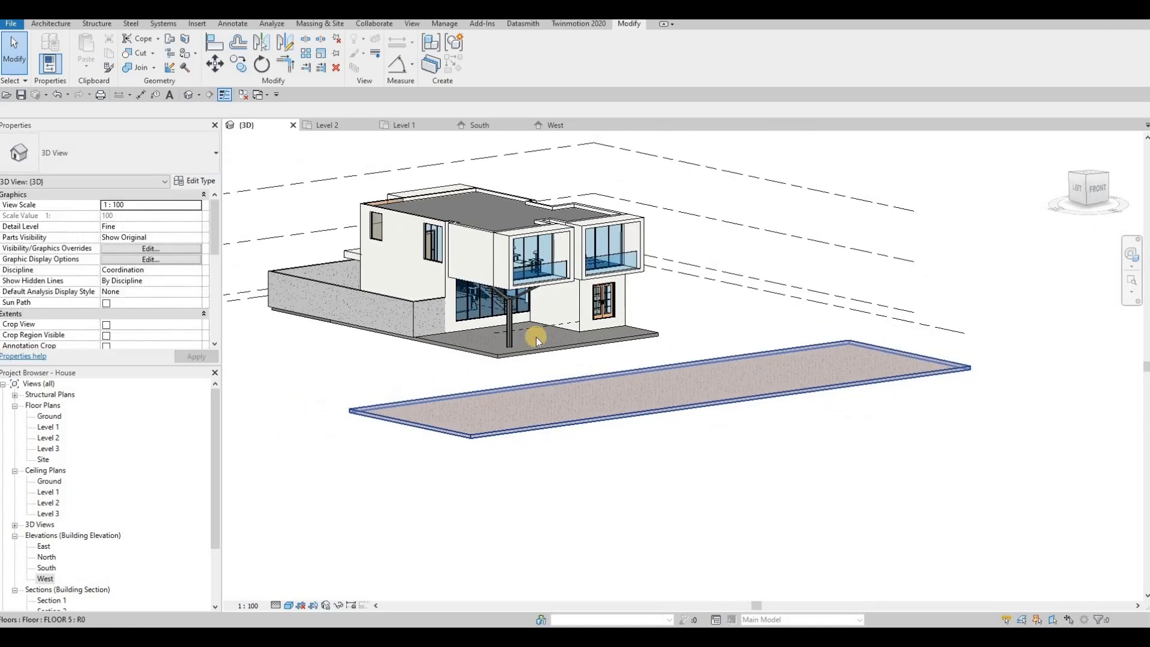
{"action": "key", "text": "Escape"}
{"action": "scroll", "coordinate": [501, 343], "scroll_direction": "up", "scroll_amount": 8}
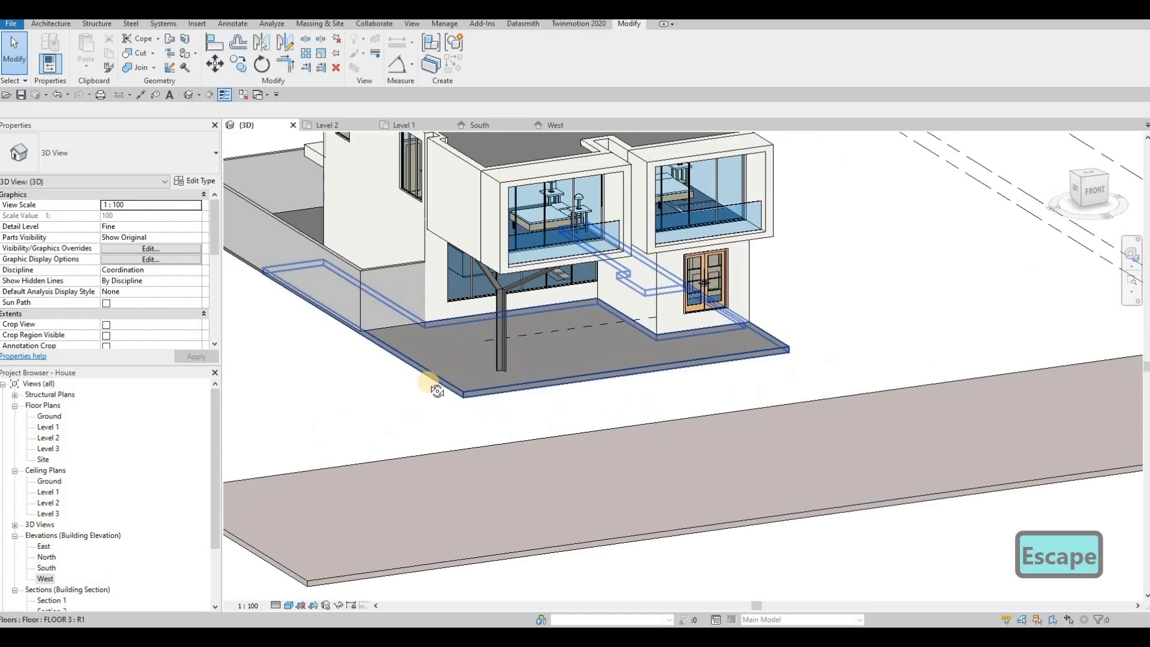
{"action": "scroll", "coordinate": [384, 361], "scroll_direction": "down", "scroll_amount": 8}
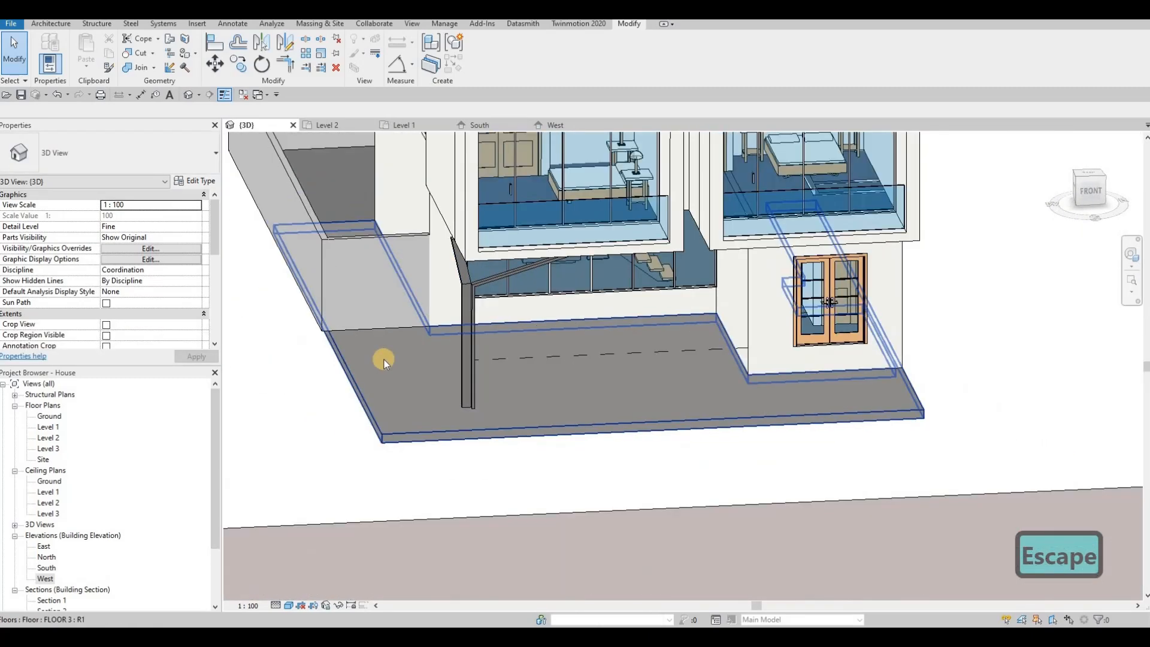
{"action": "left_click", "coordinate": [376, 344]}
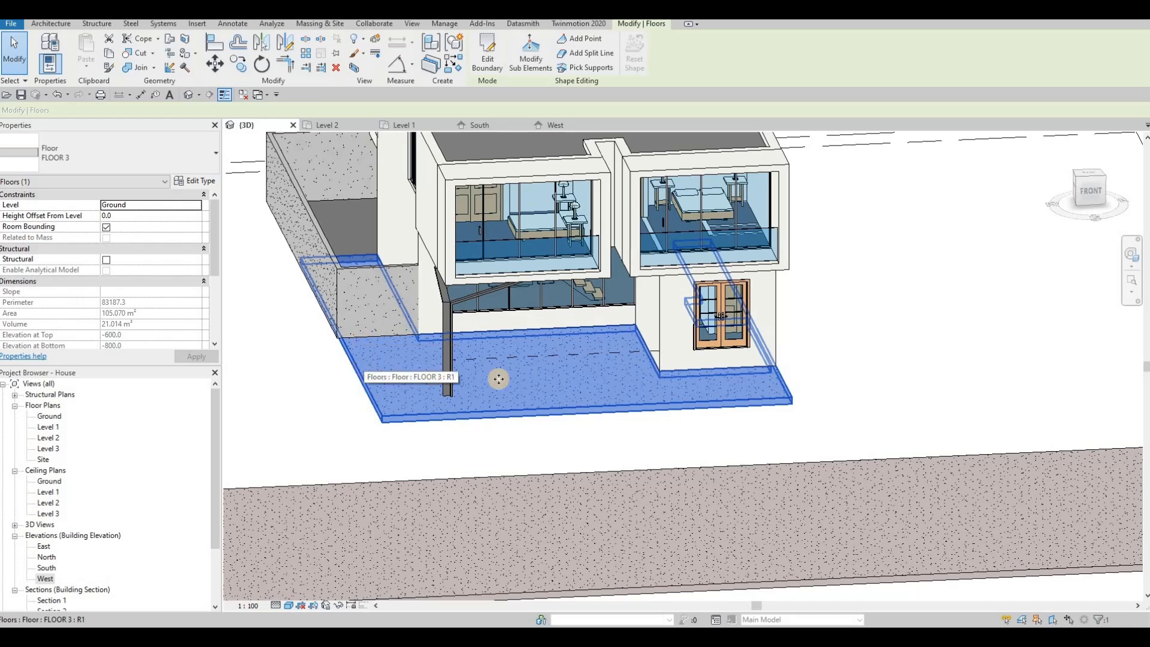
{"action": "middle_click_drag", "start_coordinate": [619, 357], "coordinate": [480, 326], "text": "shift"}
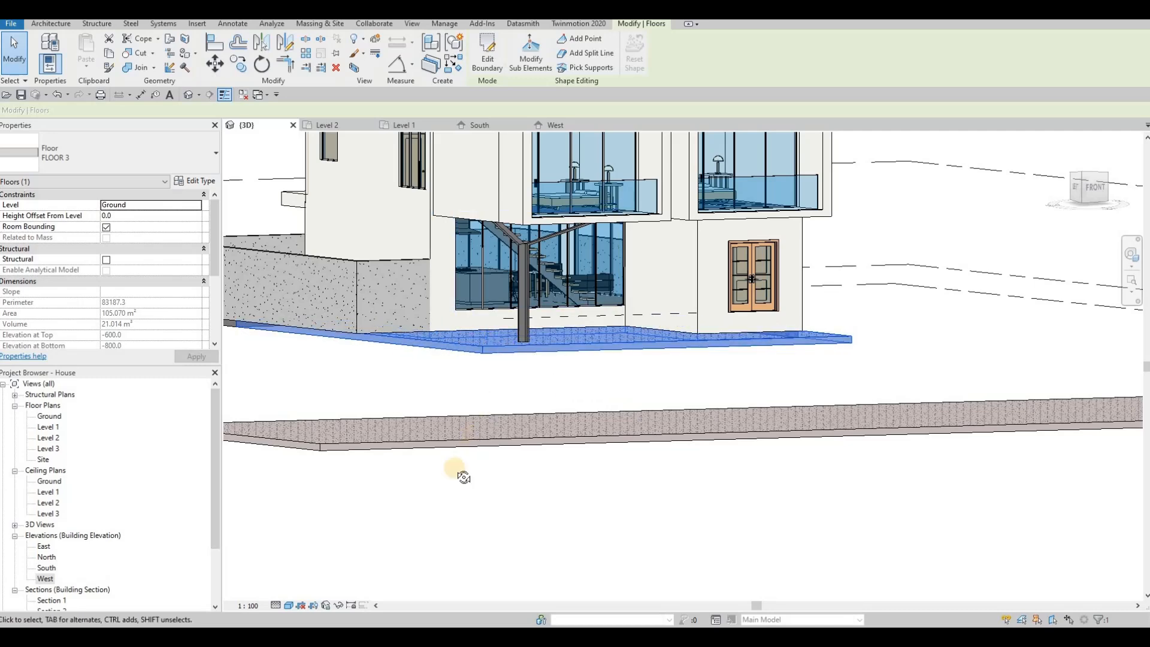
{"action": "middle_click_drag", "start_coordinate": [457, 469], "coordinate": [369, 348], "text": "shift"}
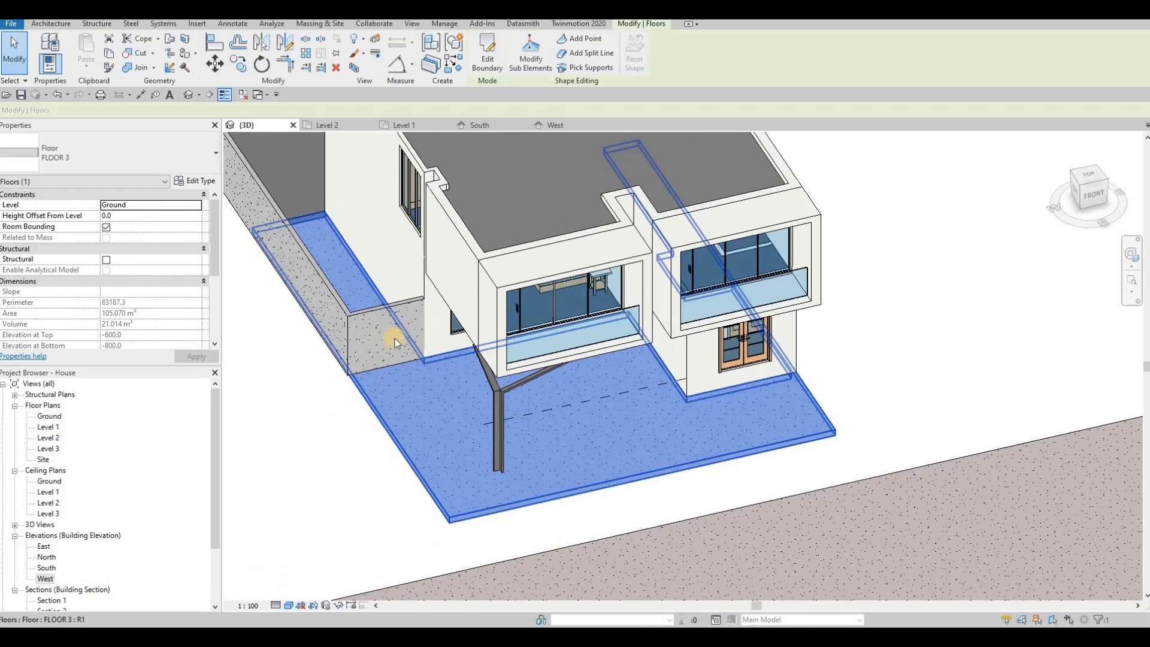
{"action": "scroll", "coordinate": [449, 447], "scroll_direction": "down", "scroll_amount": 3}
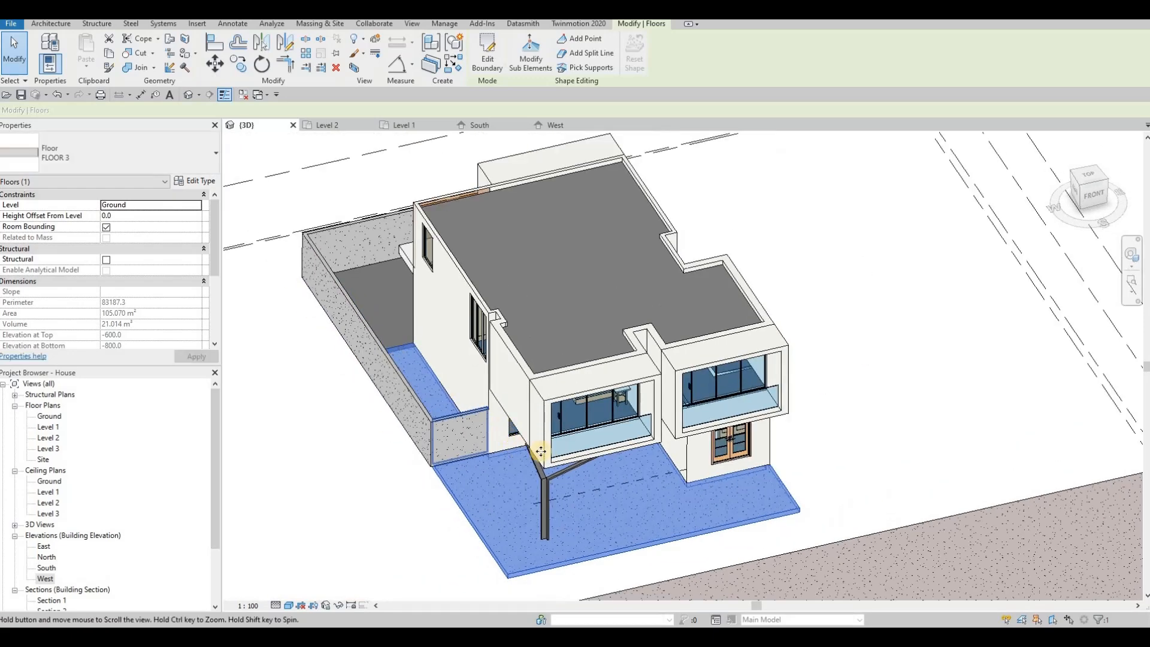
{"action": "middle_click_drag", "start_coordinate": [541, 454], "coordinate": [524, 437]}
{"action": "middle_click_drag", "start_coordinate": [510, 383], "coordinate": [567, 379], "text": "shift"}
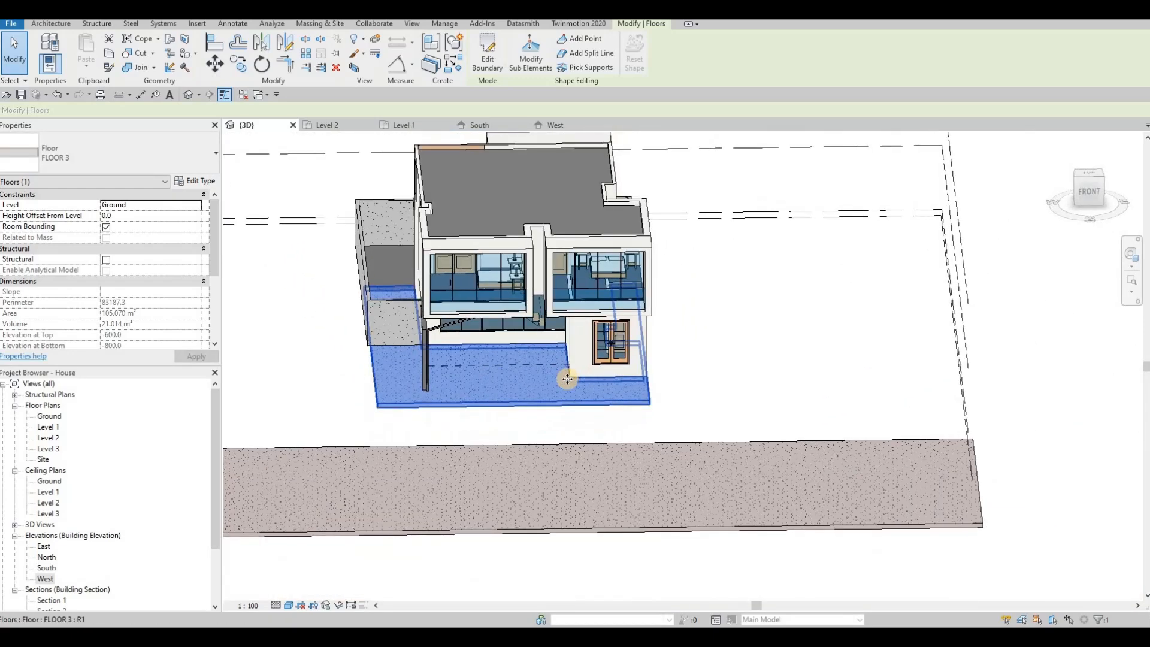
{"action": "key", "text": "Escape"}
{"action": "key", "text": "Escape"}
{"action": "middle_click_drag", "start_coordinate": [482, 347], "coordinate": [508, 400]}
{"action": "scroll", "coordinate": [509, 400], "scroll_direction": "down", "scroll_amount": 1}
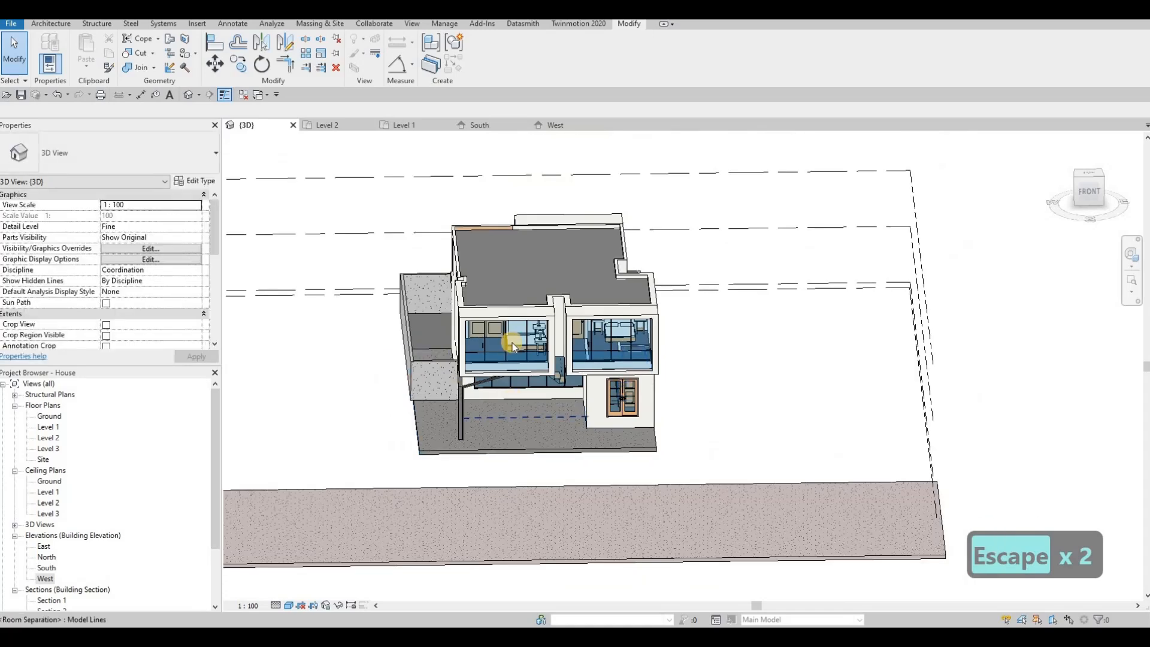
{"action": "middle_click_drag", "start_coordinate": [410, 449], "coordinate": [785, 376], "text": "shift"}
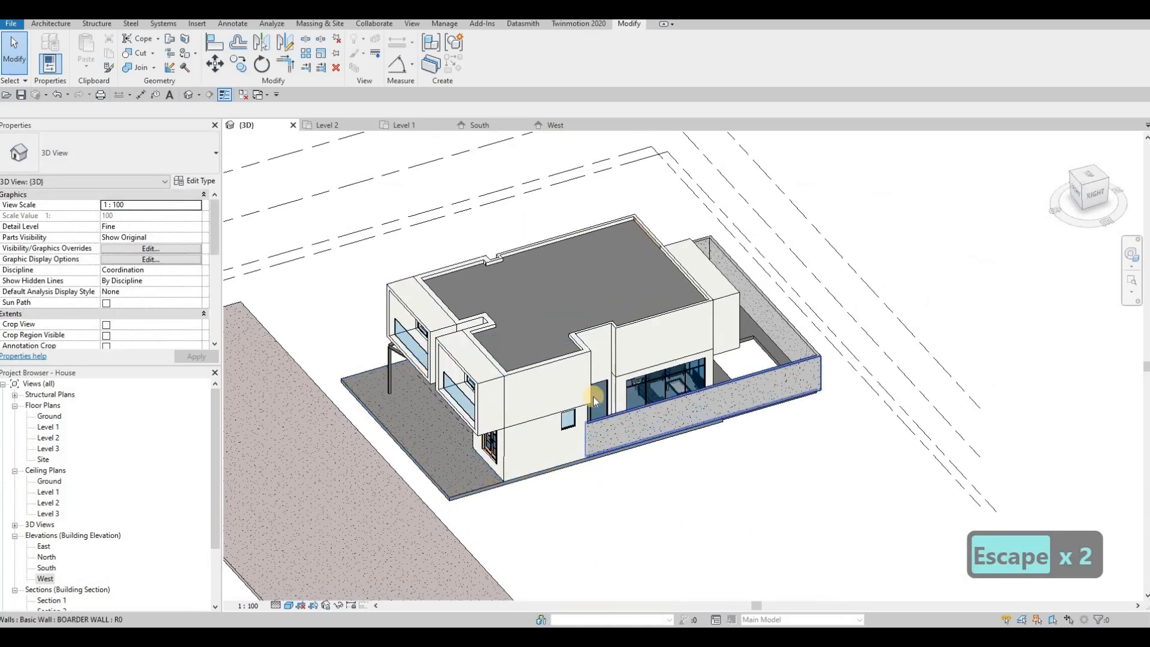
Open the Ground floor plan and select the front floor slab
{"action": "double_click", "coordinate": [50, 416]}
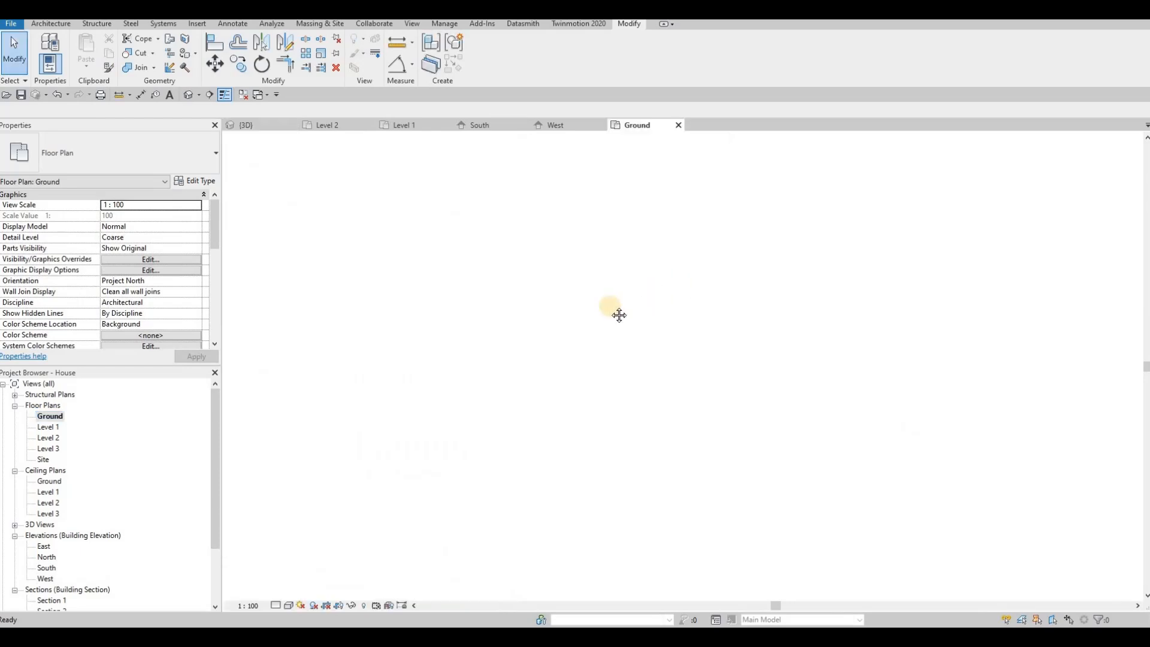
{"action": "scroll", "coordinate": [564, 295], "scroll_direction": "up", "scroll_amount": 6}
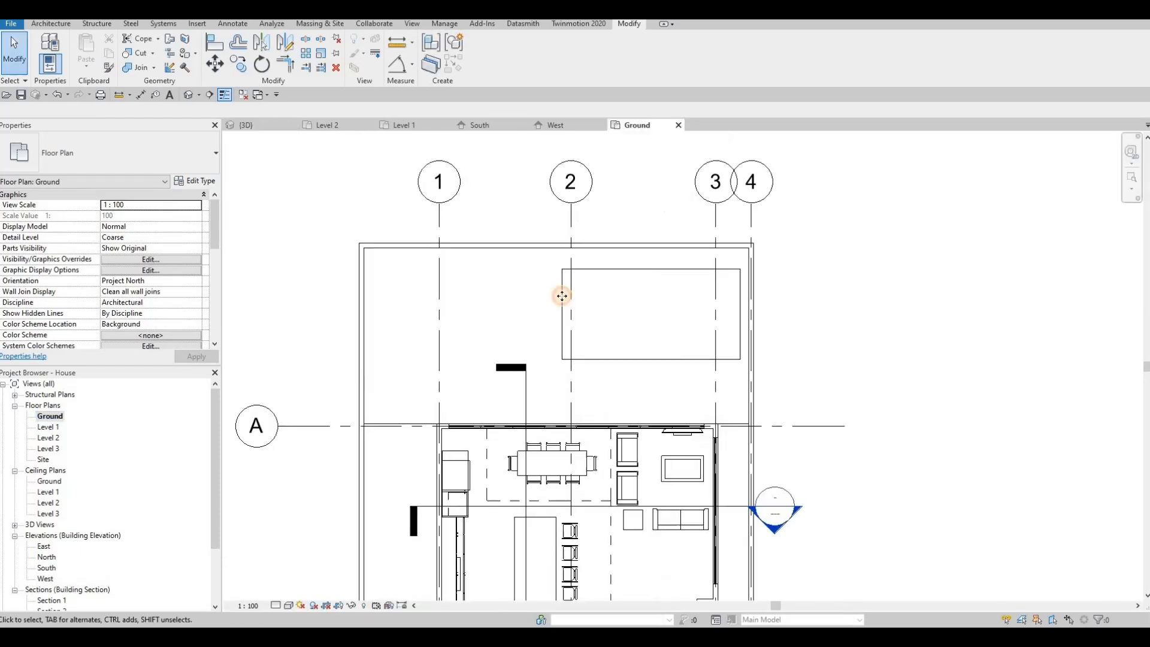
{"action": "left_click", "coordinate": [612, 305]}
{"action": "key", "text": "Escape"}
{"action": "key", "text": "Escape"}
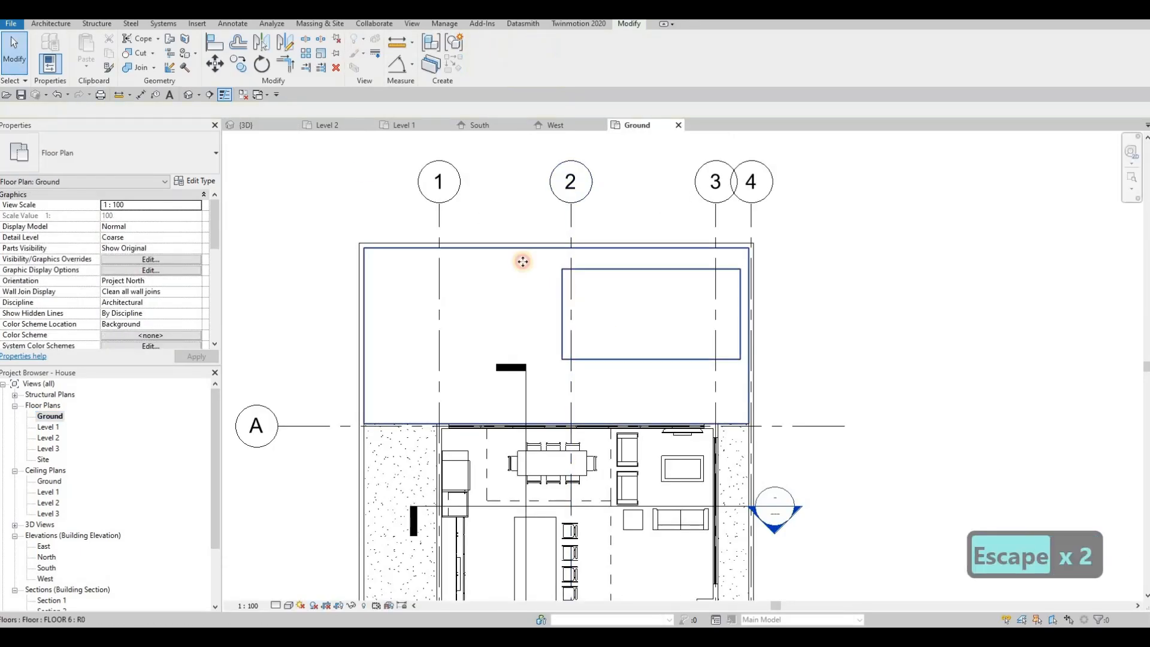
{"action": "left_click", "coordinate": [520, 259]}
Nudge the slab's inner pool rectangle slightly left and finish the boundary sketch
{"action": "double_click", "coordinate": [564, 279]}
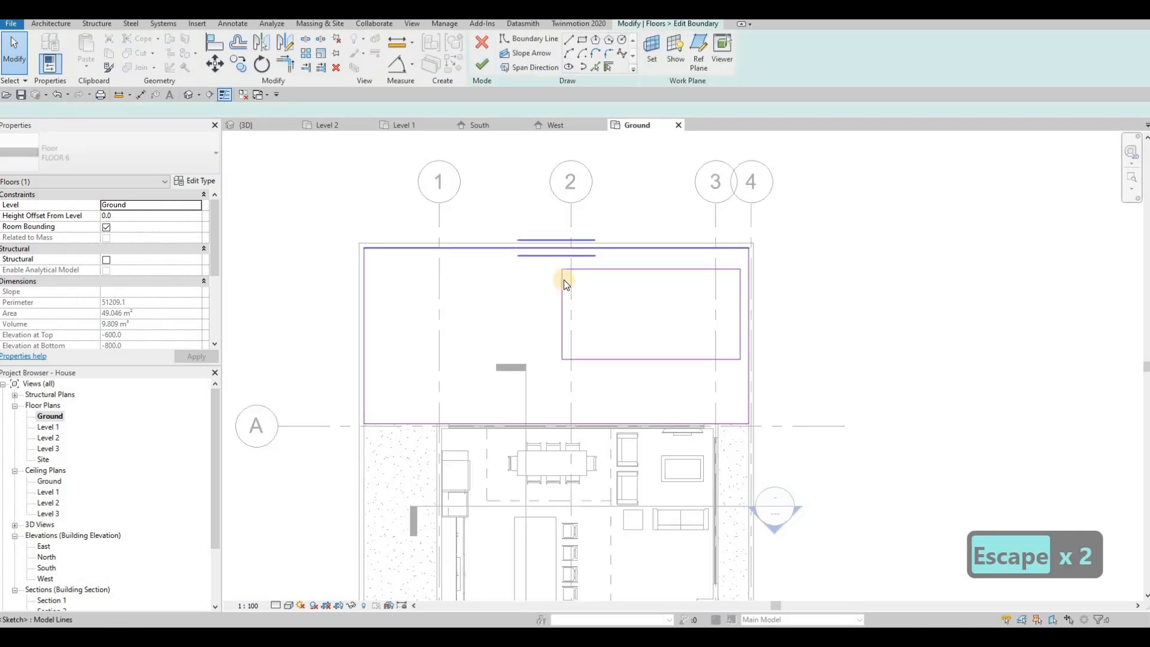
{"action": "key", "text": "Tab"}
{"action": "left_click", "coordinate": [563, 279]}
{"action": "key", "text": "Left"}
{"action": "key", "text": "Left"}
{"action": "key", "text": "Left"}
{"action": "key", "text": "Left"}
{"action": "key", "text": "Left"}
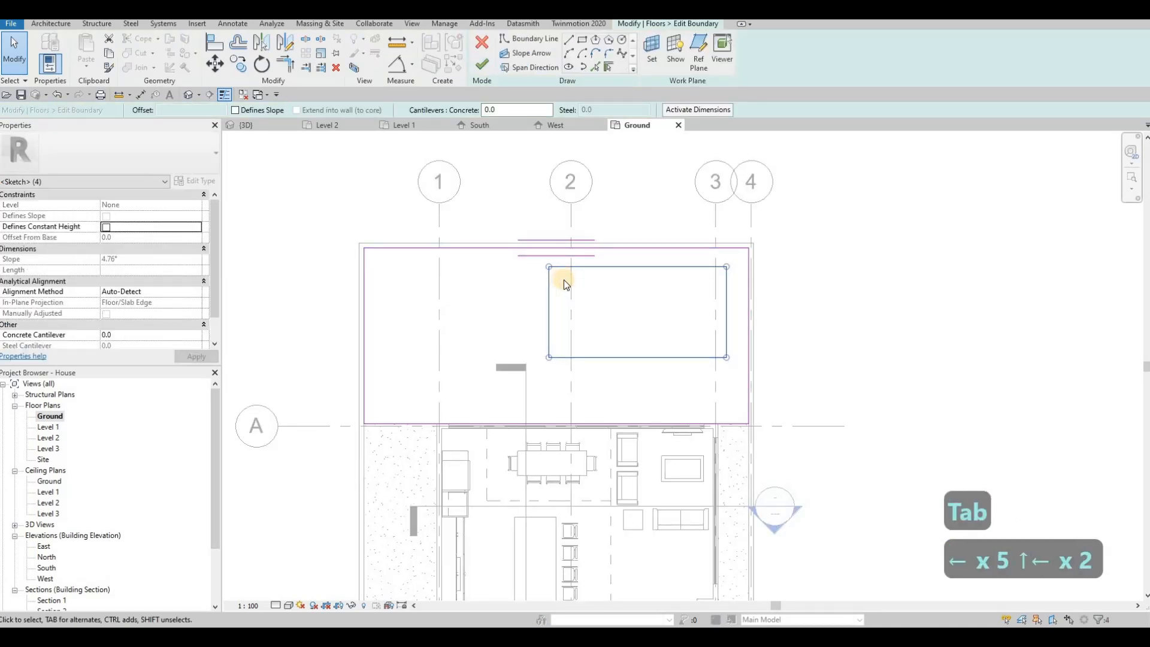
{"action": "key", "text": "Right"}
{"action": "key", "text": "Right"}
{"action": "left_click", "coordinate": [475, 66]}
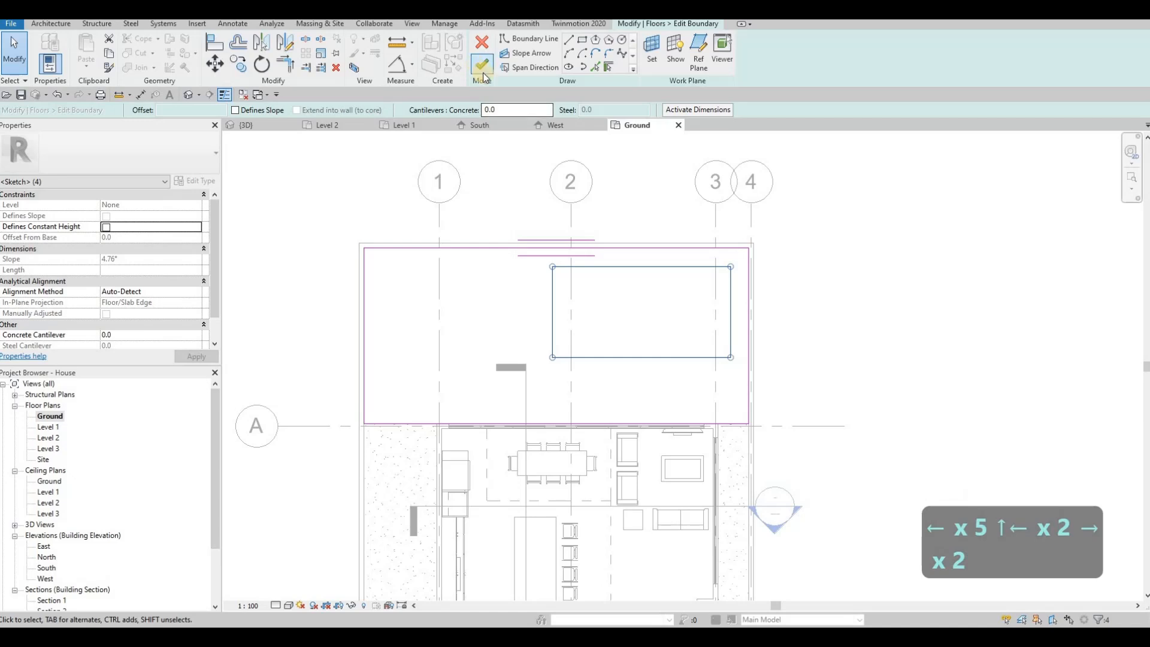
{"action": "key", "text": "Escape"}
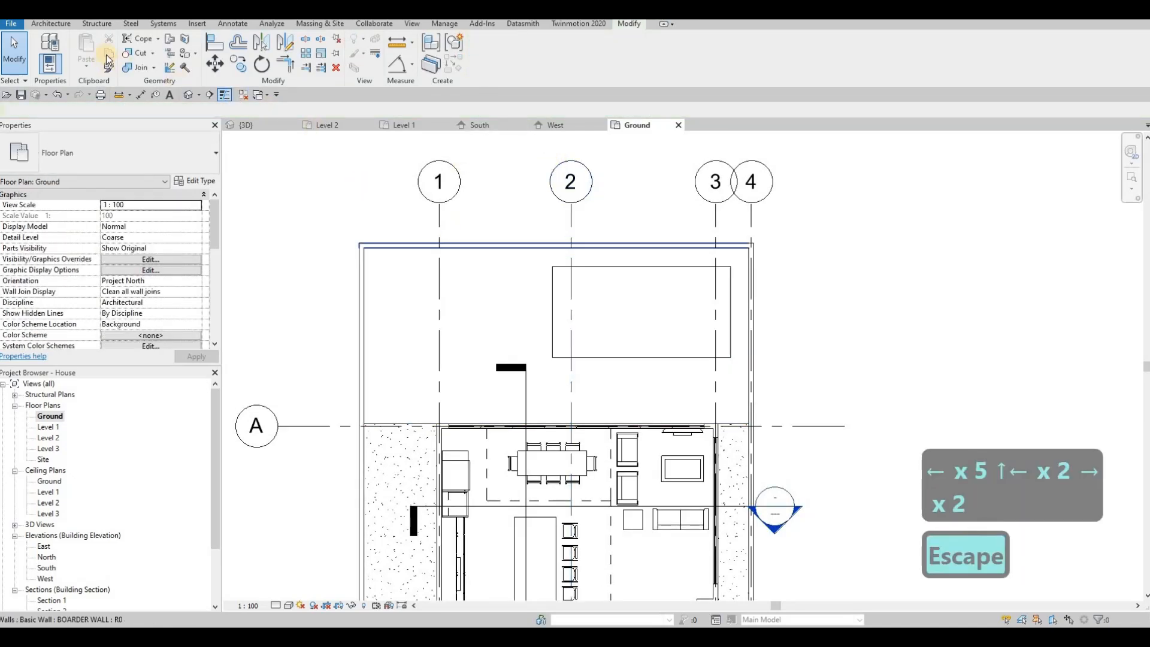
Start the Wall tool with the EXTERIOR WALL 1 type, which triggers a wall-height error
{"action": "left_click", "coordinate": [51, 24]}
{"action": "left_click", "coordinate": [53, 53]}
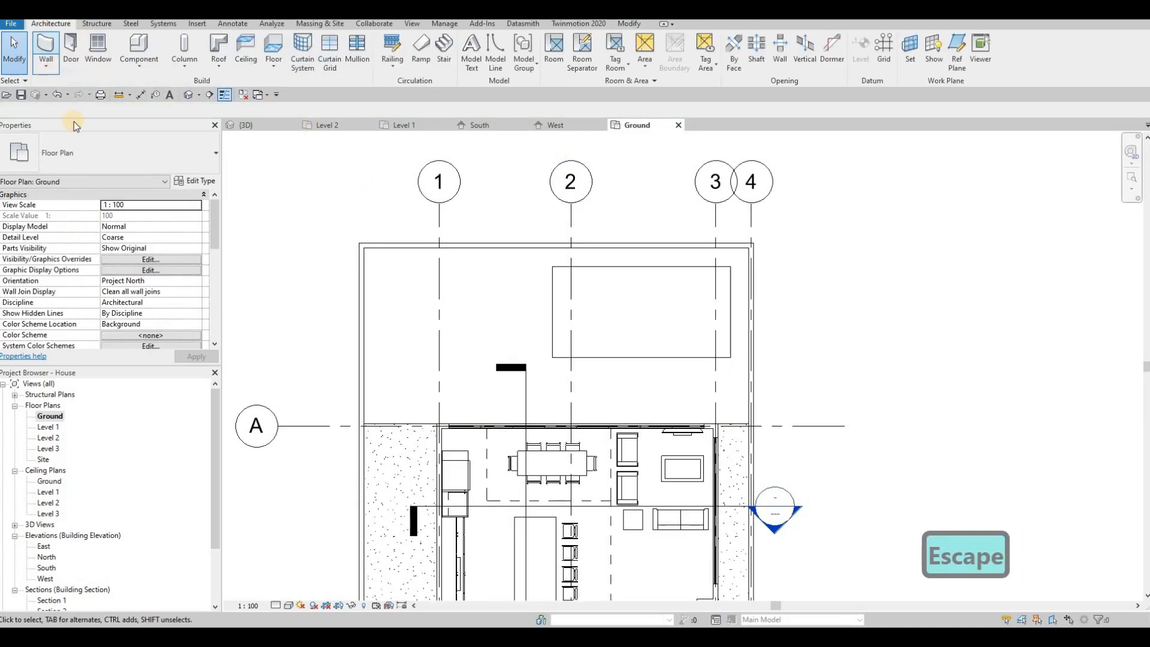
{"action": "left_click", "coordinate": [91, 168]}
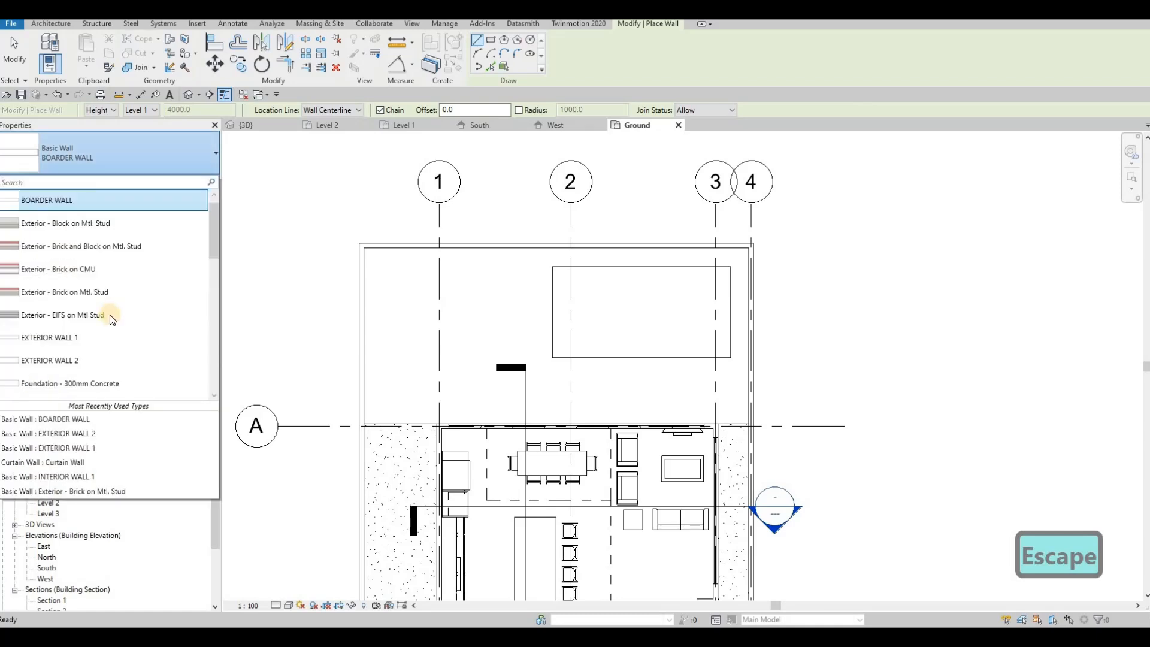
{"action": "left_click", "coordinate": [50, 337]}
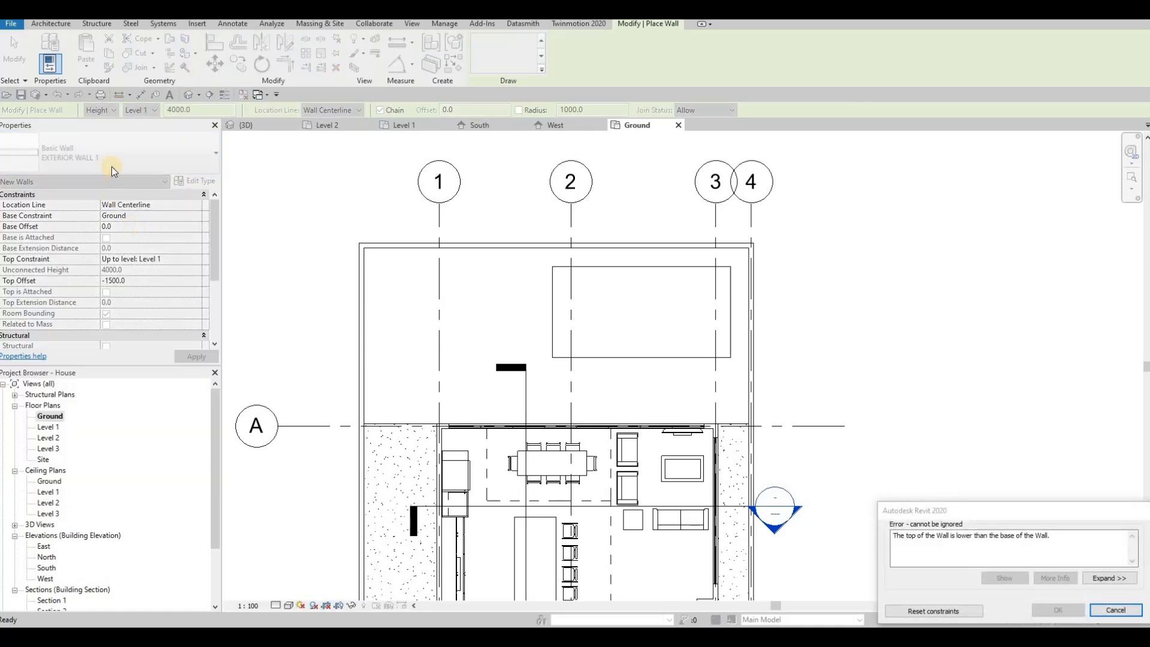
{"action": "key", "text": "Escape"}
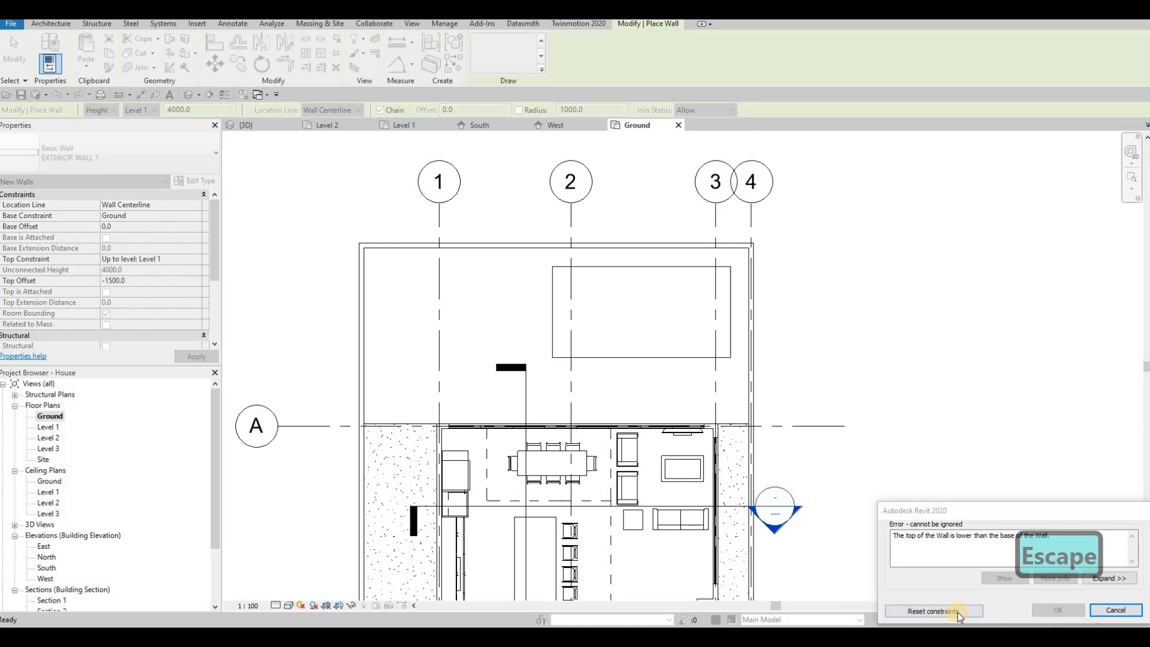
Reset the wall constraints to clear the error and switch to INTERIOR WALL 1
{"action": "left_click", "coordinate": [933, 611]}
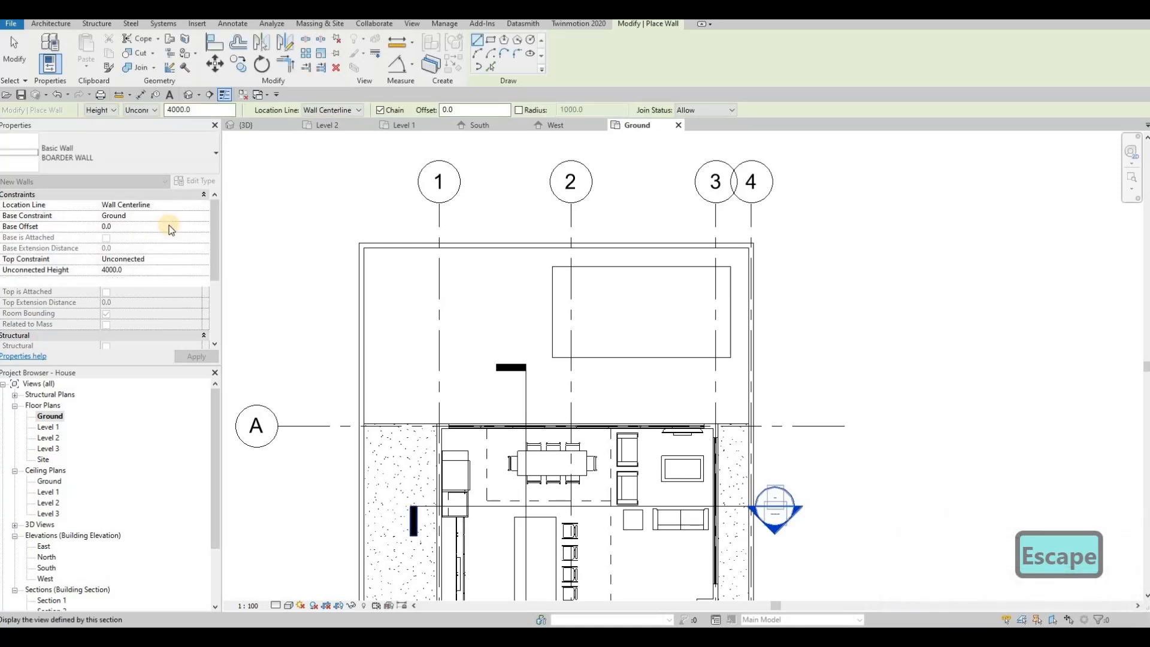
{"action": "left_click", "coordinate": [146, 156]}
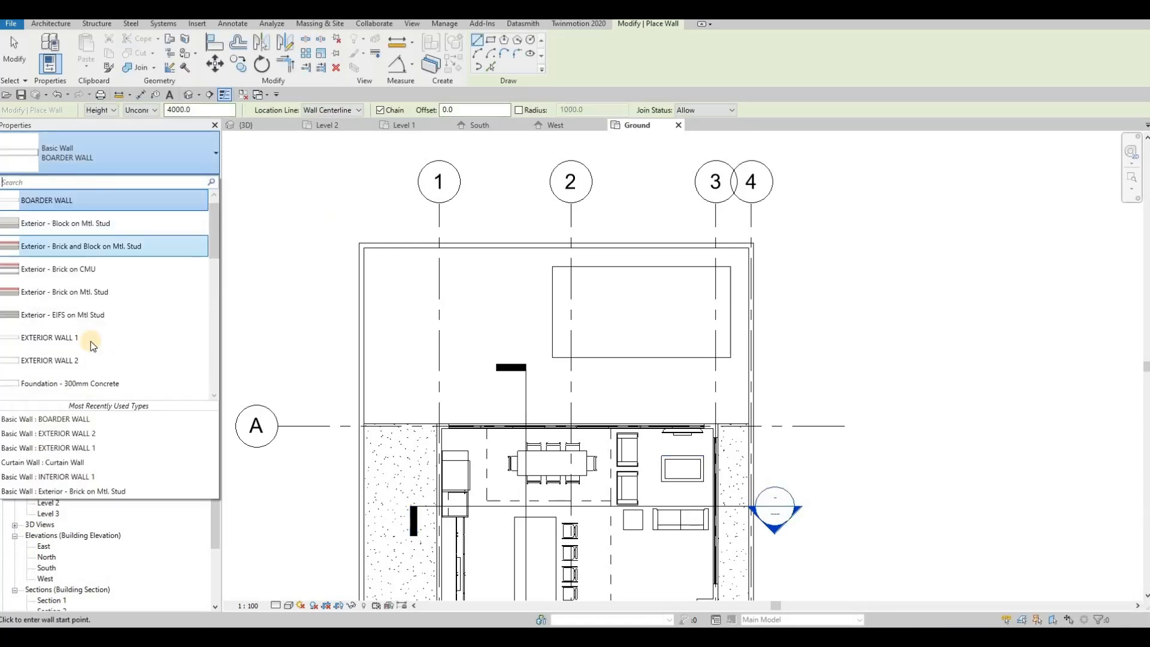
{"action": "scroll", "coordinate": [90, 347], "scroll_direction": "down", "scroll_amount": 5}
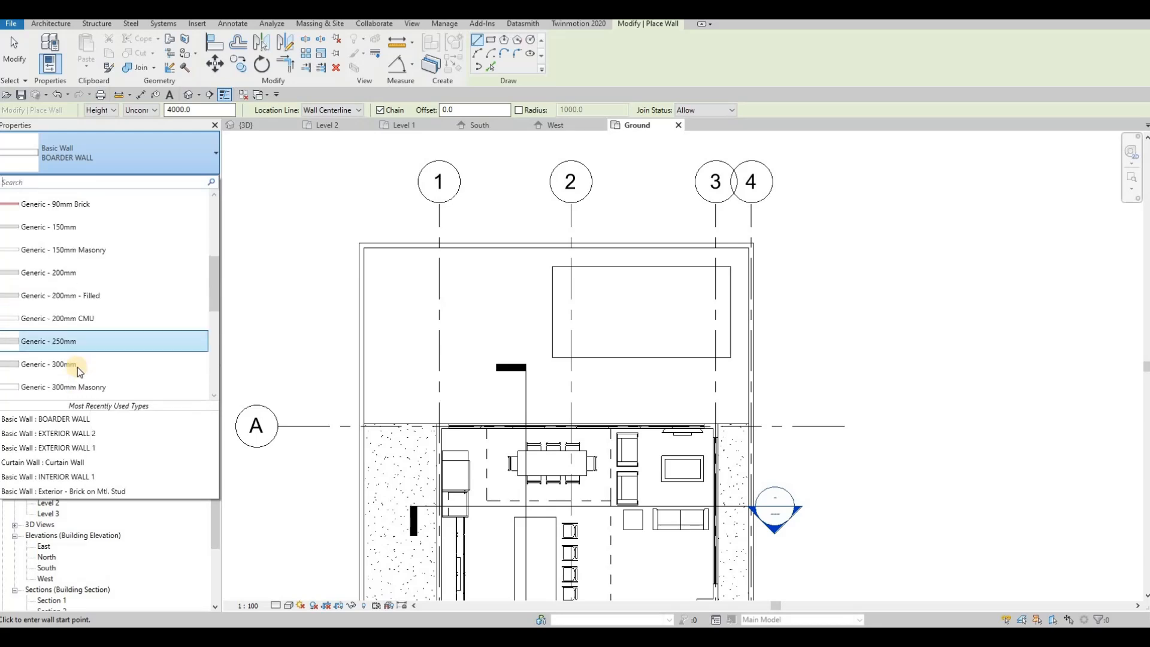
{"action": "scroll", "coordinate": [71, 350], "scroll_direction": "down", "scroll_amount": 3}
{"action": "left_click", "coordinate": [97, 338]}
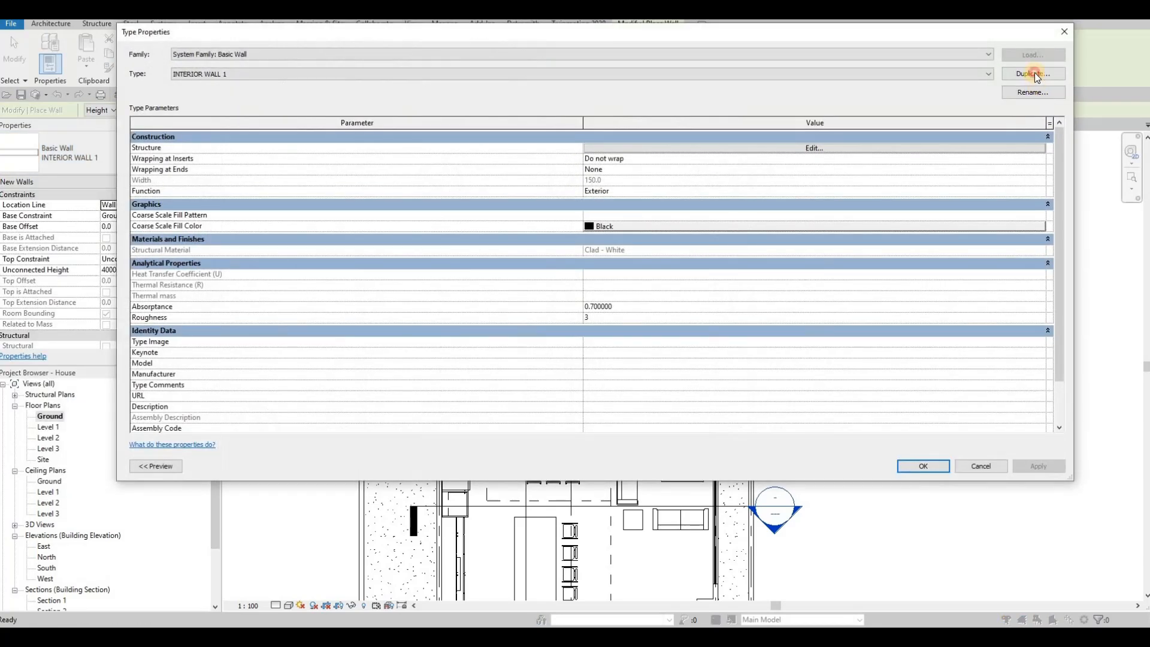
Duplicate INTERIOR WALL 1 as a new POOL WALL type and open its Structure layers
{"action": "left_click", "coordinate": [1033, 73]}
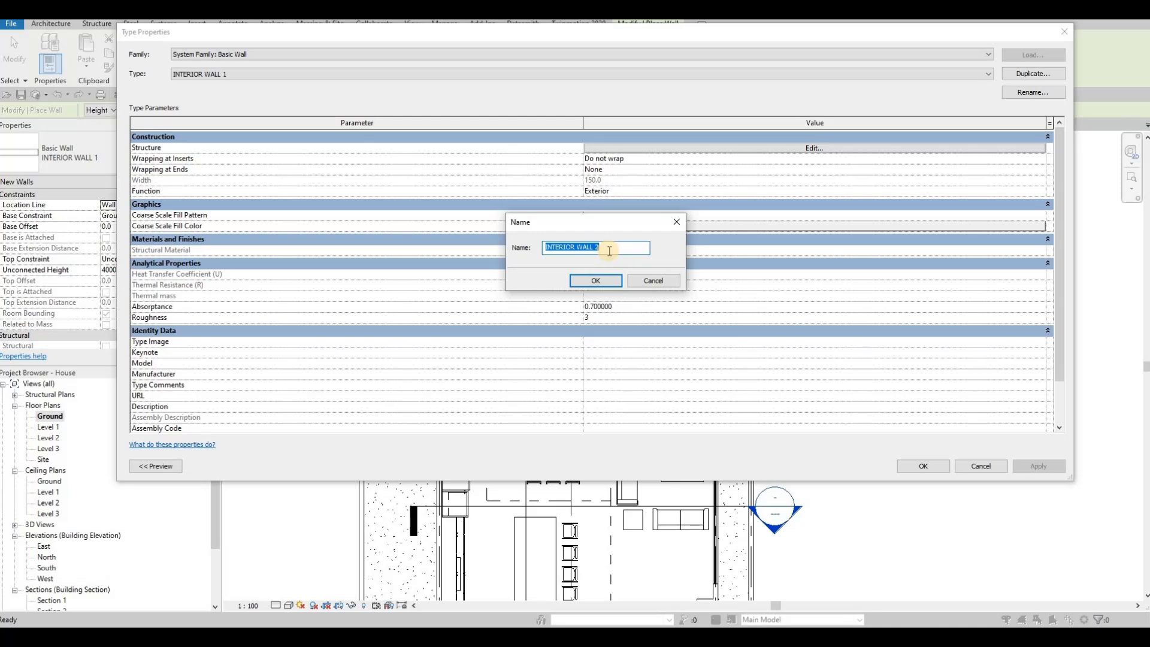
{"action": "type", "text": "POLLW"}
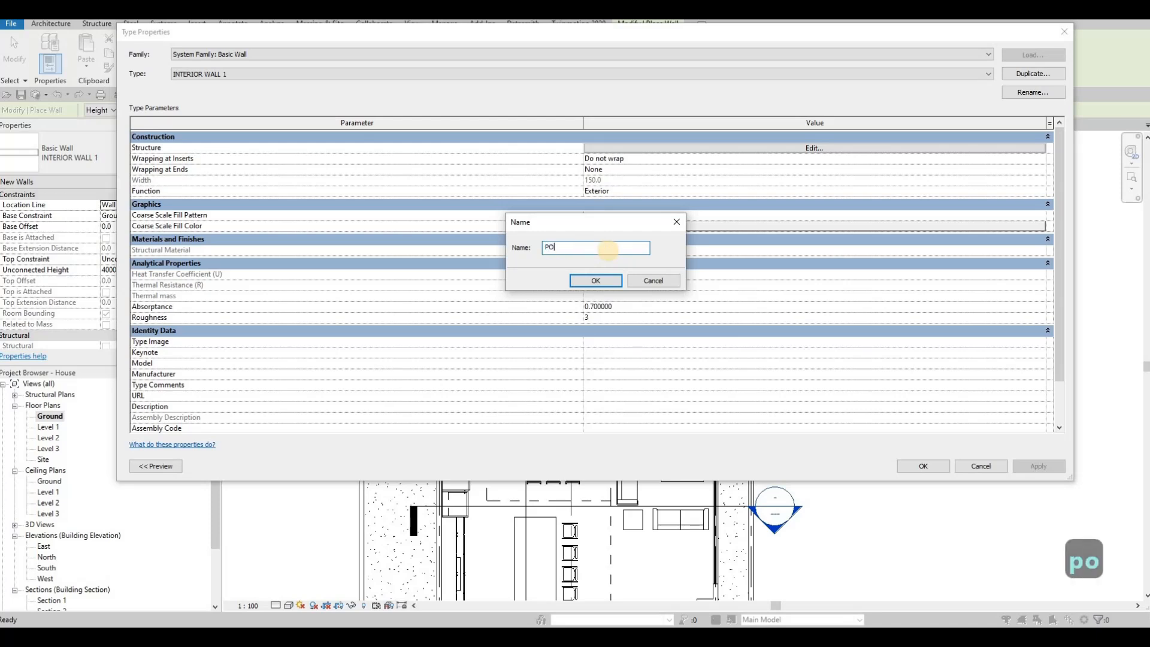
{"action": "key", "text": "BackSpace"}
{"action": "key", "text": "BackSpace"}
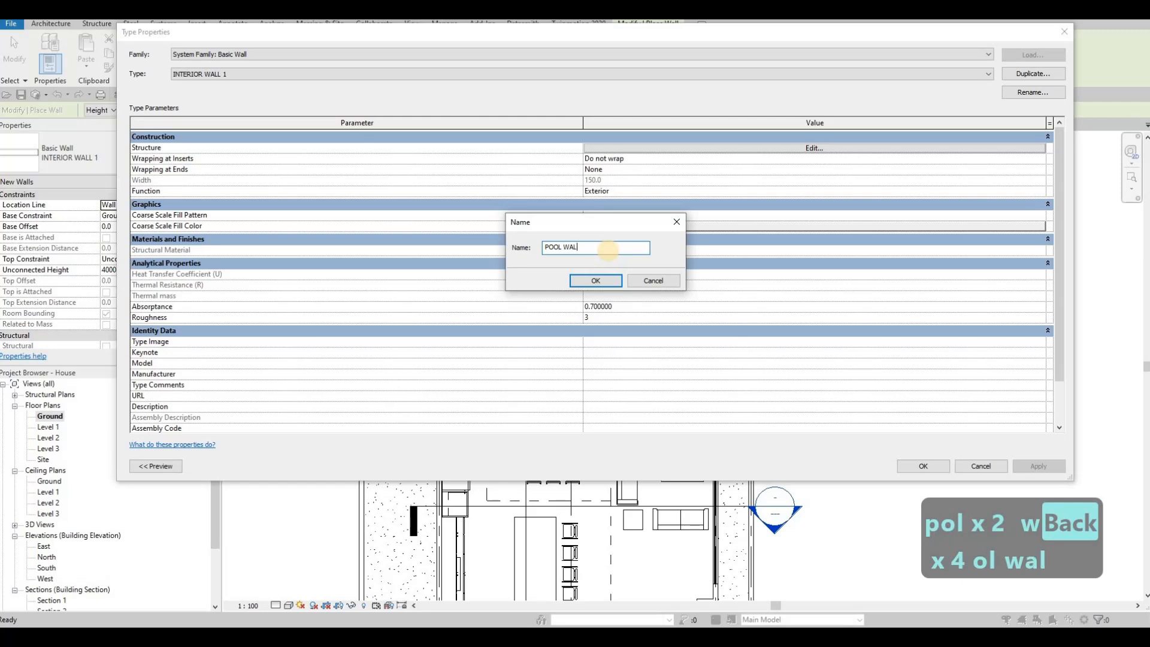
{"action": "left_click", "coordinate": [594, 281]}
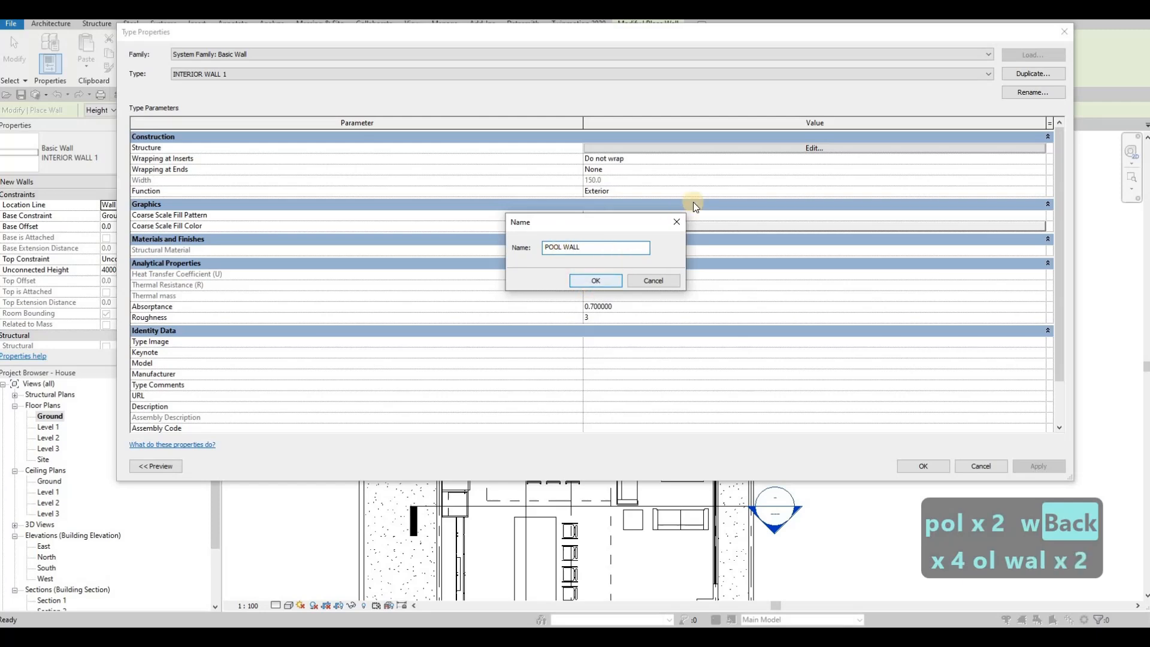
{"action": "left_click", "coordinate": [760, 149]}
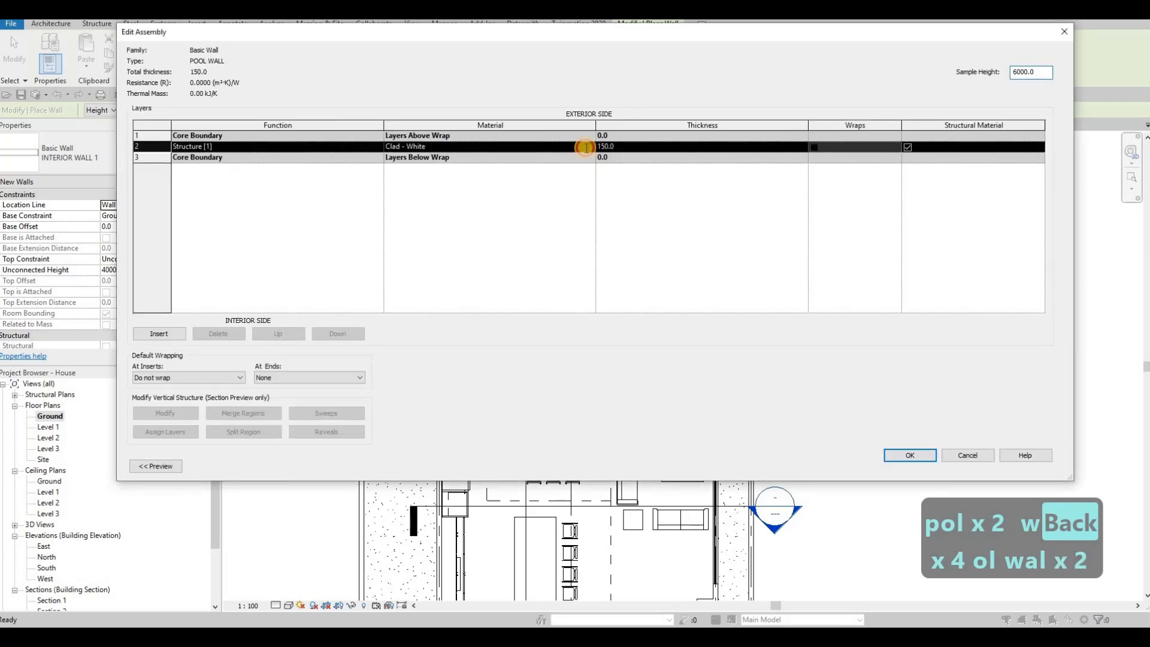
Open the Material Browser for the structure layer and expand the AEC Materials library
{"action": "left_click", "coordinate": [589, 148]}
{"action": "left_click", "coordinate": [590, 146]}
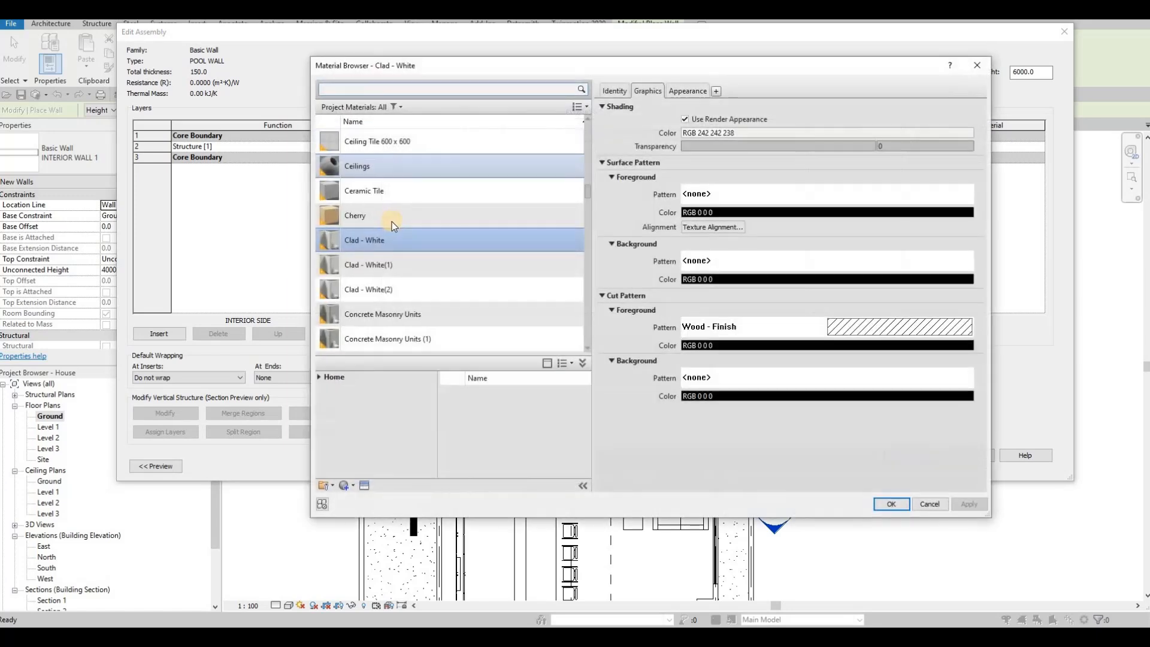
{"action": "scroll", "coordinate": [389, 300], "scroll_direction": "down", "scroll_amount": 3}
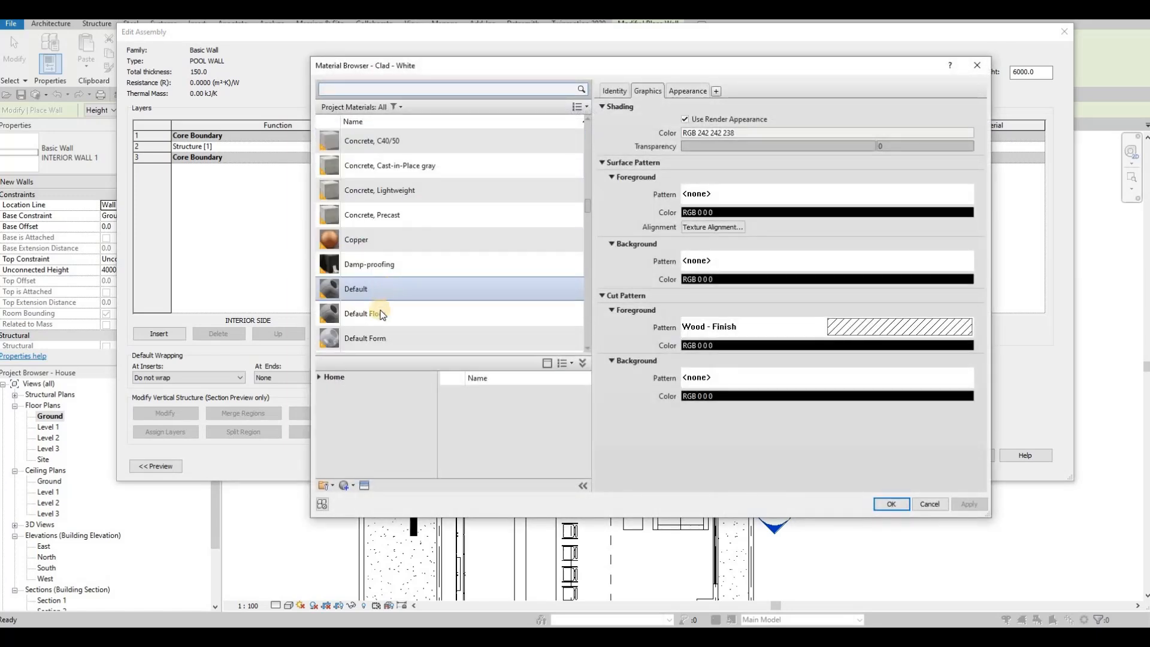
{"action": "left_click", "coordinate": [321, 377]}
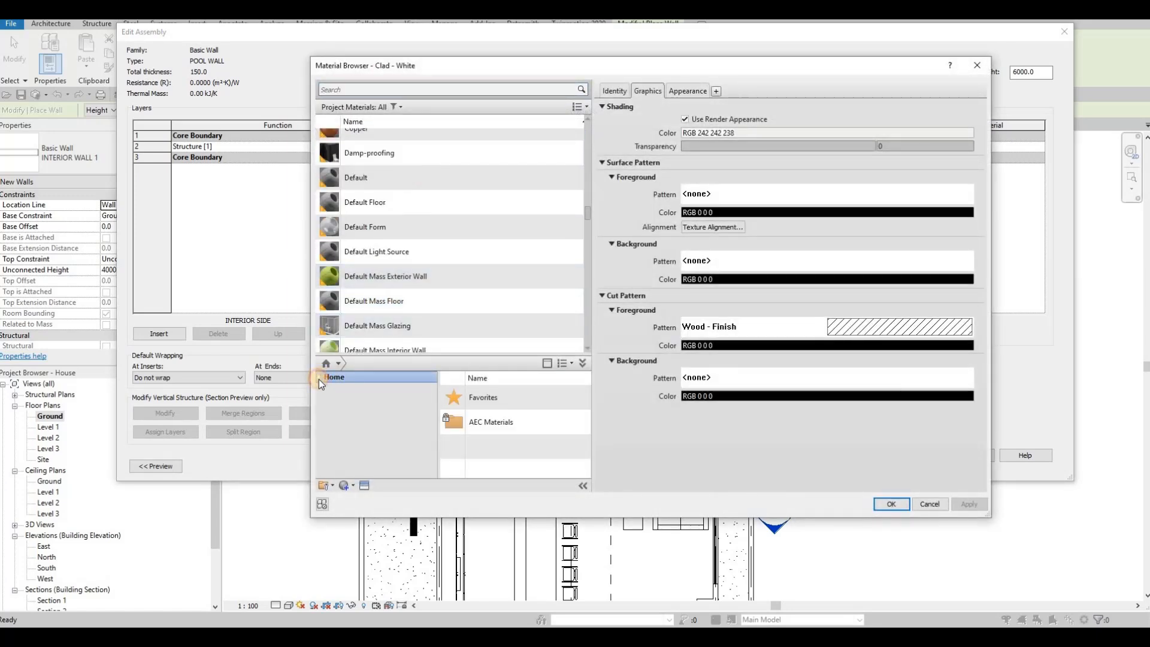
{"action": "left_click", "coordinate": [318, 377]}
{"action": "left_click", "coordinate": [324, 399]}
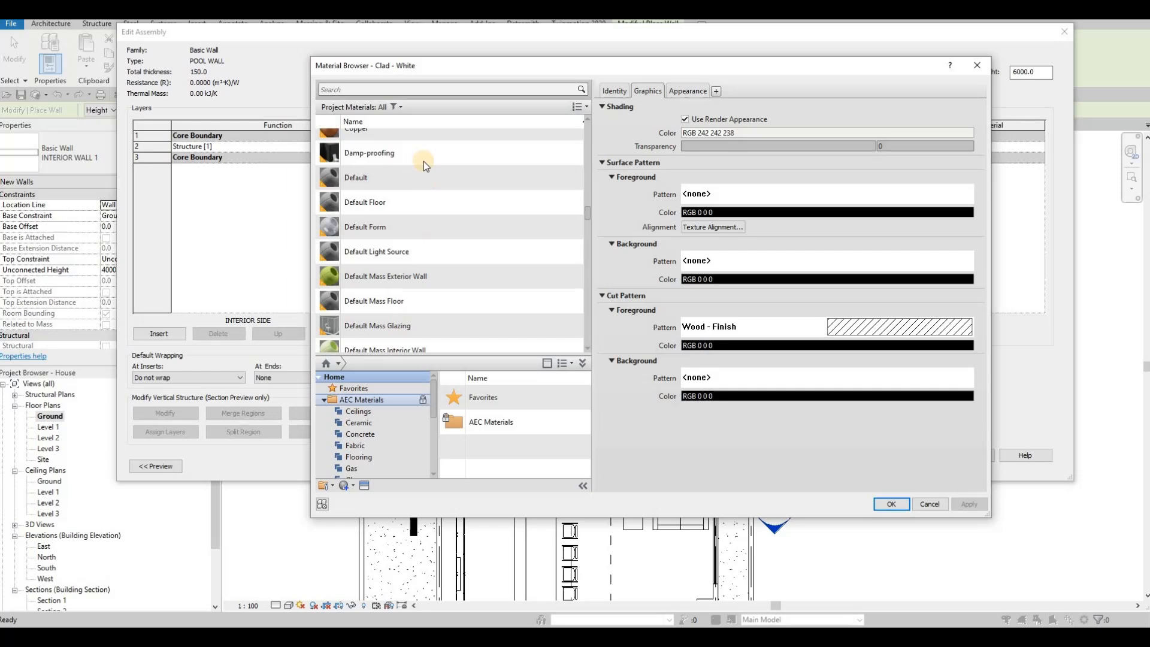
Search TILE, duplicate Ceramic Tile as Ceramic Tile(1), and apply it to the layer
{"action": "left_click", "coordinate": [390, 89]}
{"action": "type", "text": "TI"}
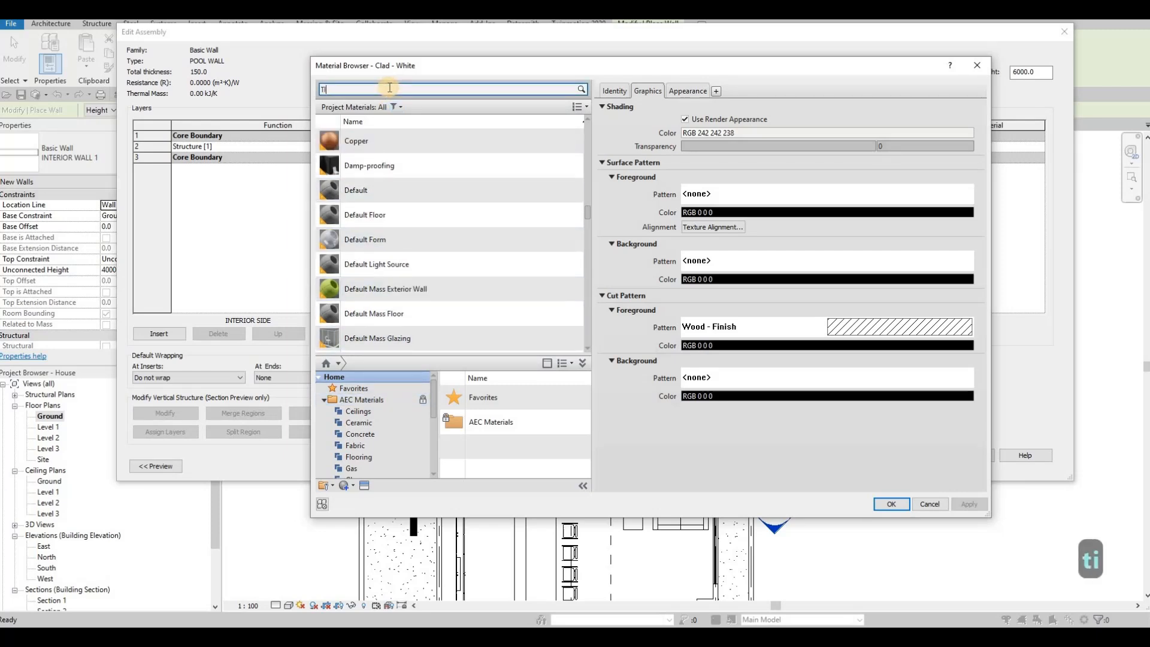
{"action": "type", "text": "LE"}
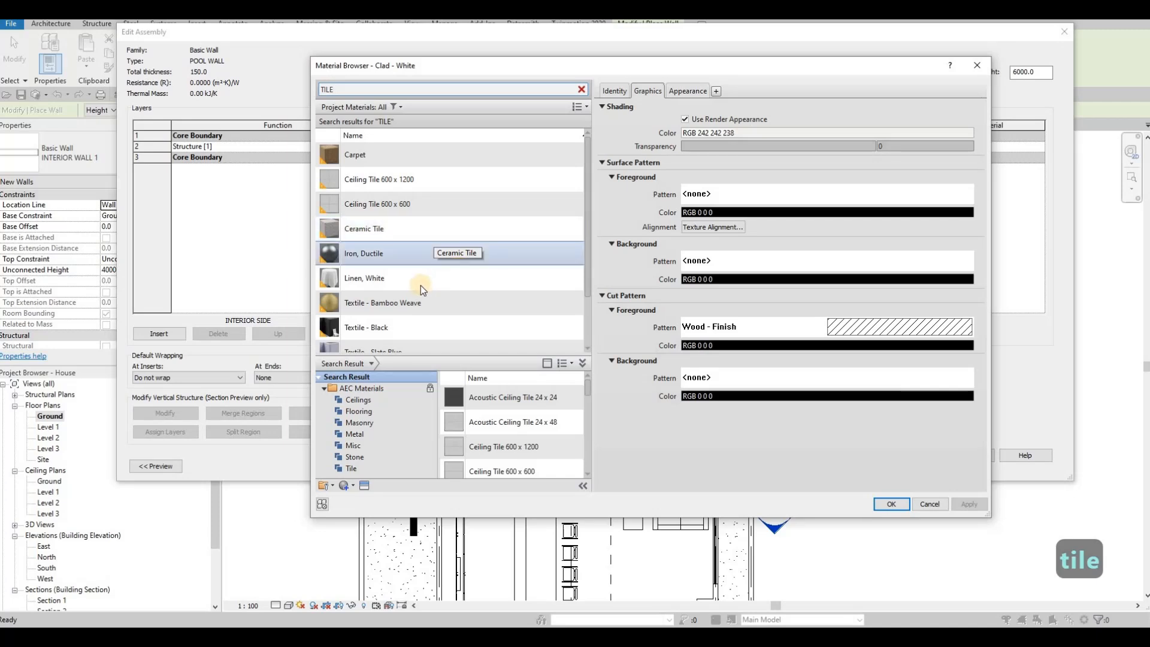
{"action": "scroll", "coordinate": [420, 285], "scroll_direction": "down", "scroll_amount": 1}
{"action": "left_click", "coordinate": [362, 168]}
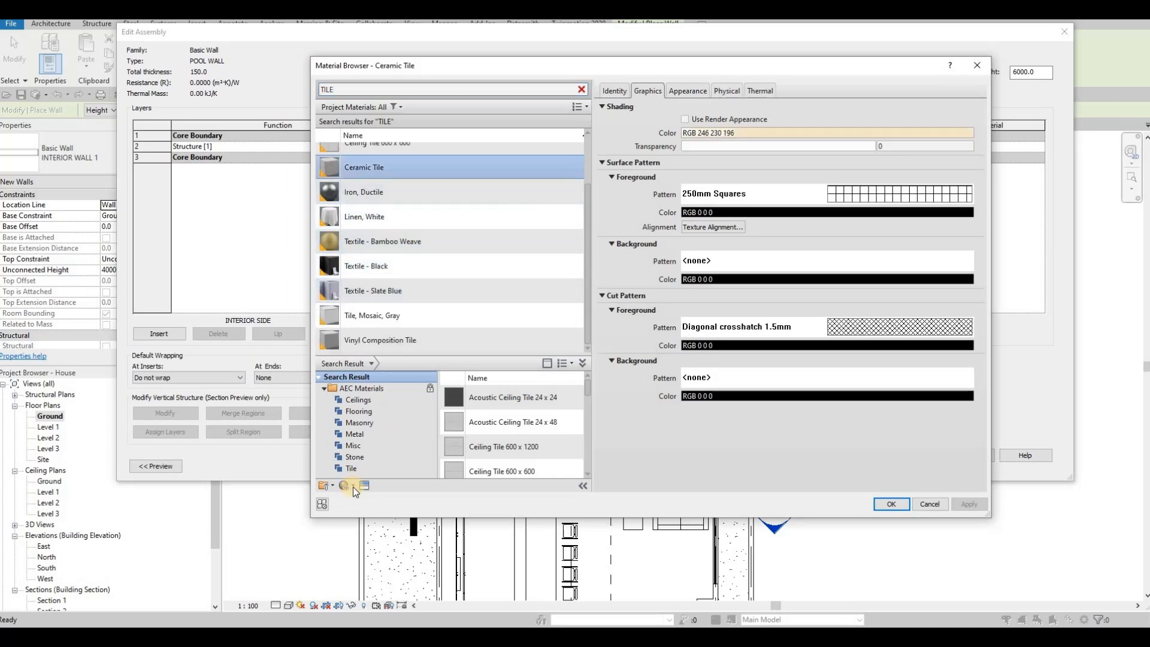
{"action": "left_click", "coordinate": [354, 485]}
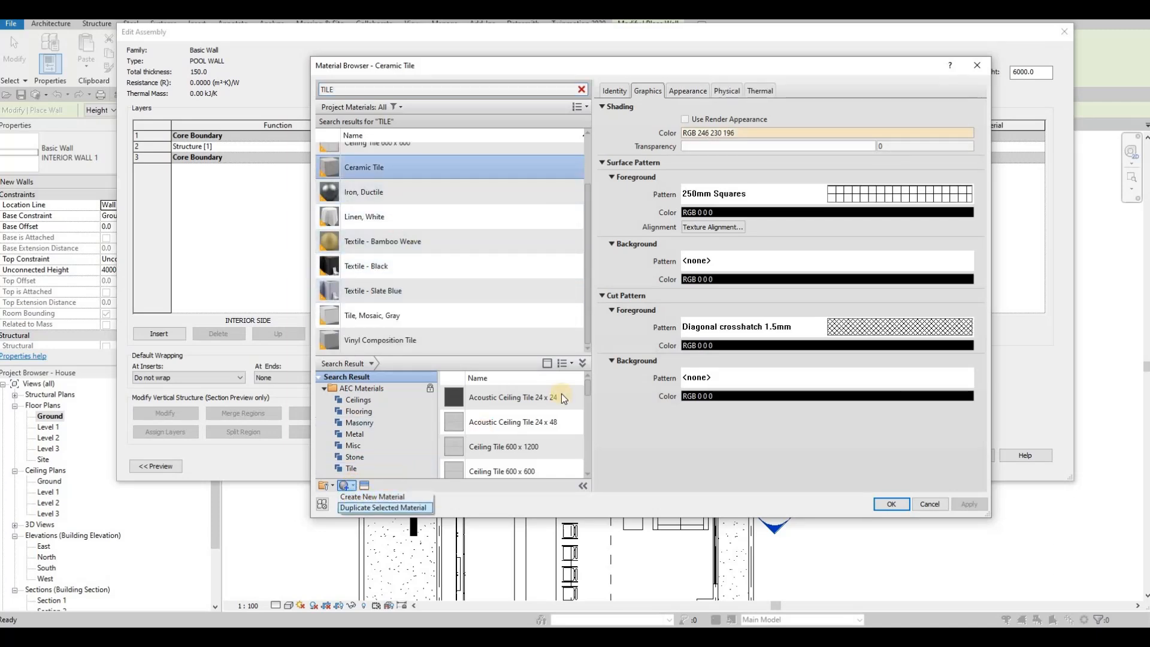
{"action": "left_click", "coordinate": [898, 506]}
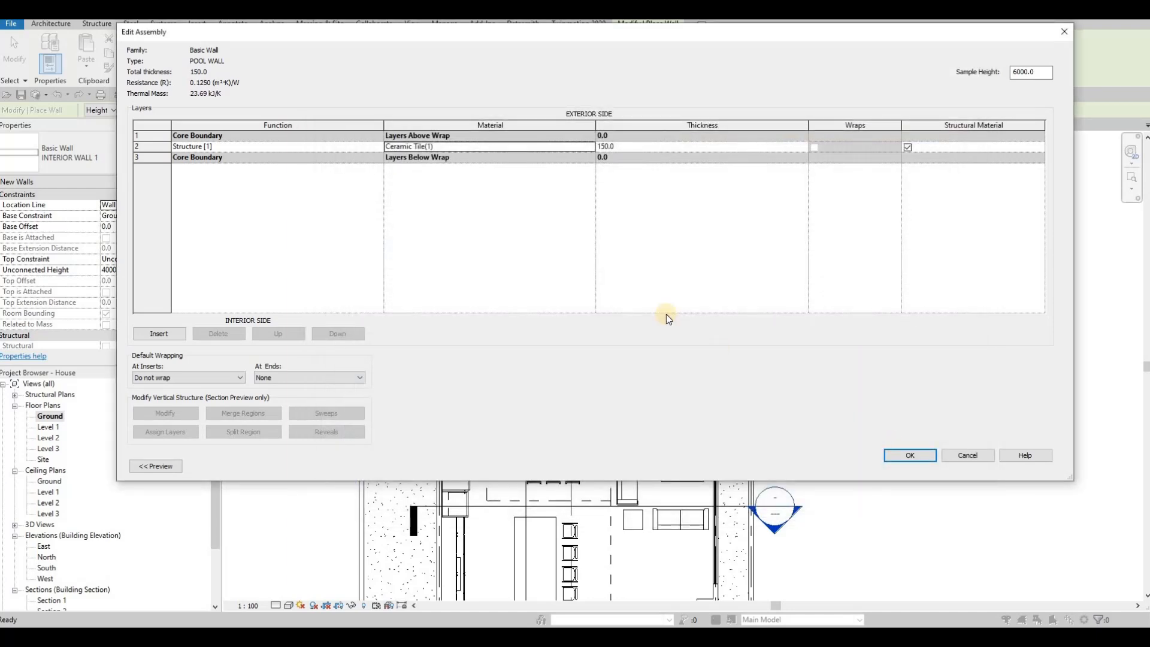
{"action": "key", "text": "Return"}
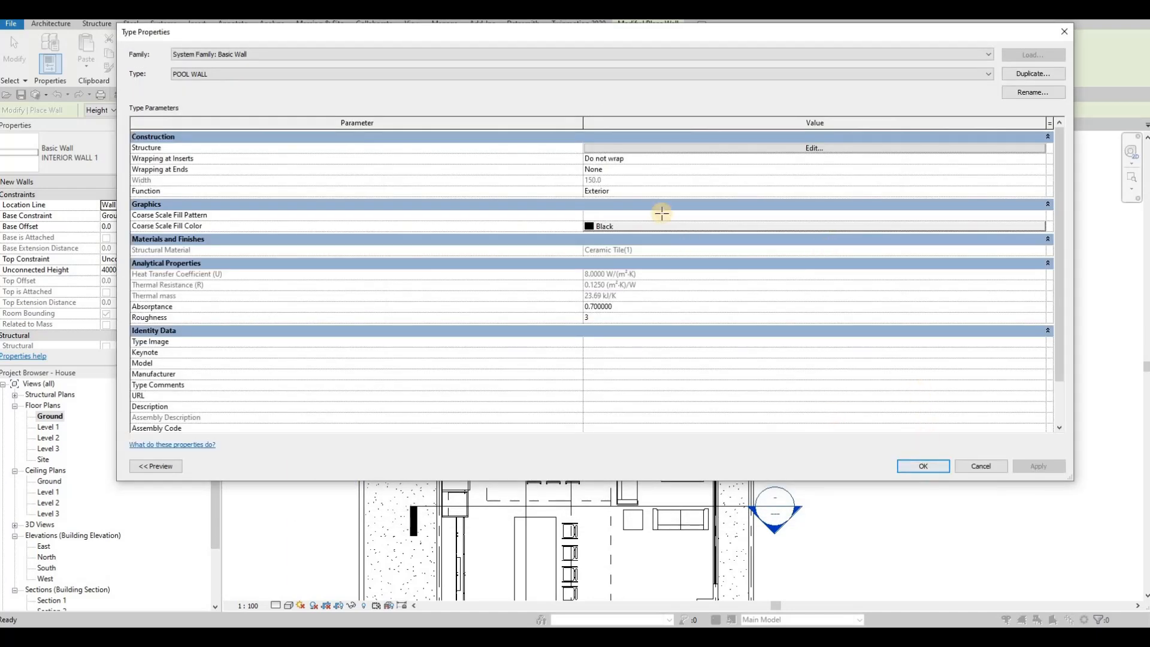
{"action": "key", "text": "Return"}
Draw a rectangle of POOL WALL walls around the pool opening
{"action": "left_click", "coordinate": [491, 39]}
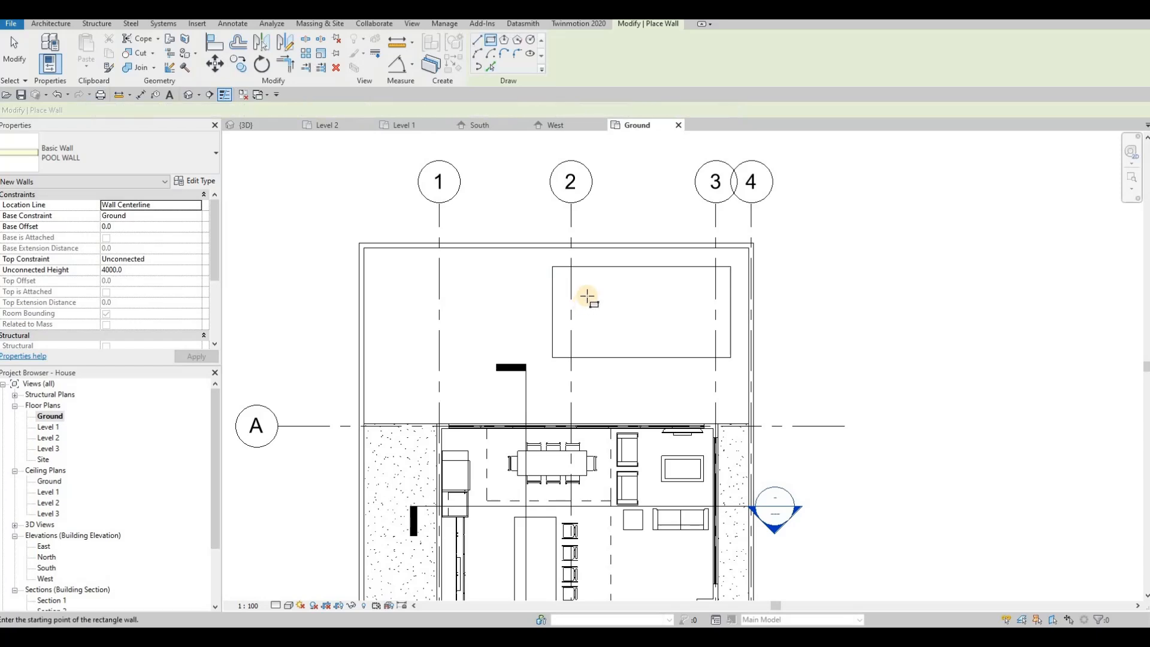
{"action": "scroll", "coordinate": [584, 295], "scroll_direction": "up", "scroll_amount": 2}
{"action": "scroll", "coordinate": [520, 237], "scroll_direction": "up", "scroll_amount": 1}
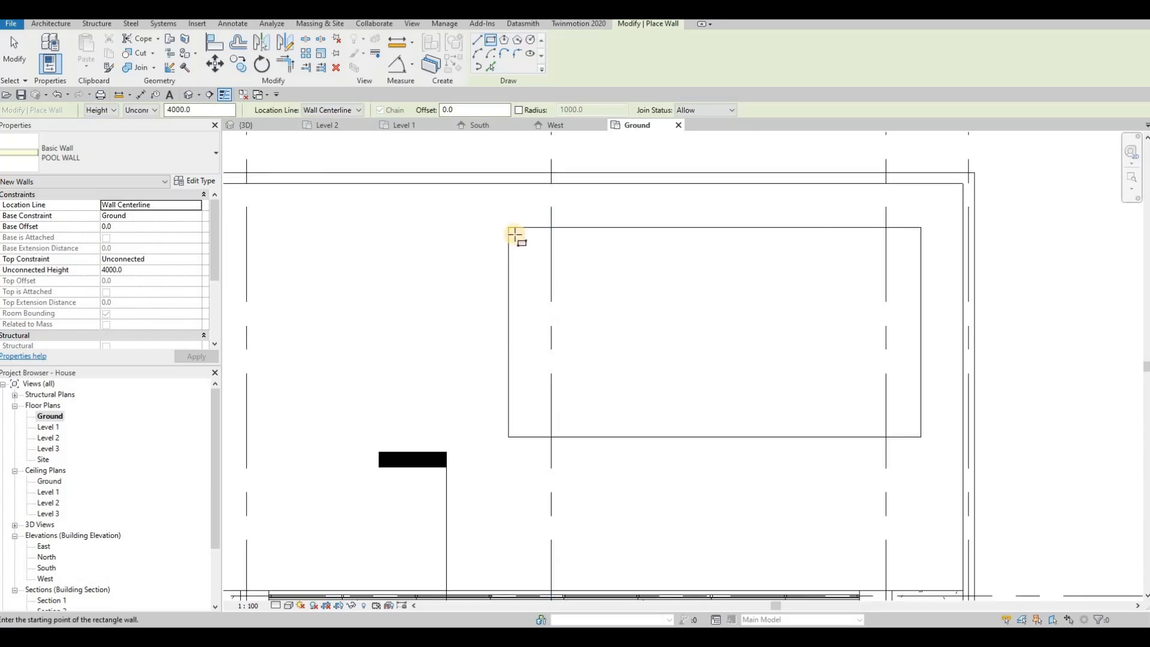
{"action": "left_click", "coordinate": [513, 234]}
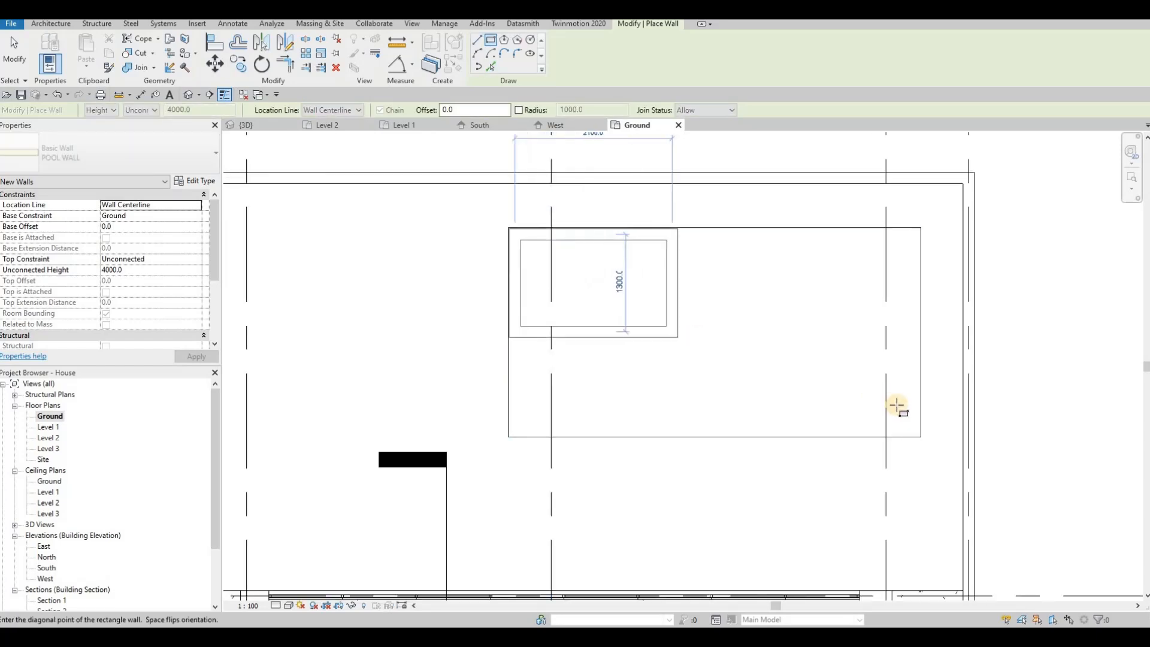
{"action": "left_click", "coordinate": [914, 430]}
{"action": "key", "text": "Escape"}
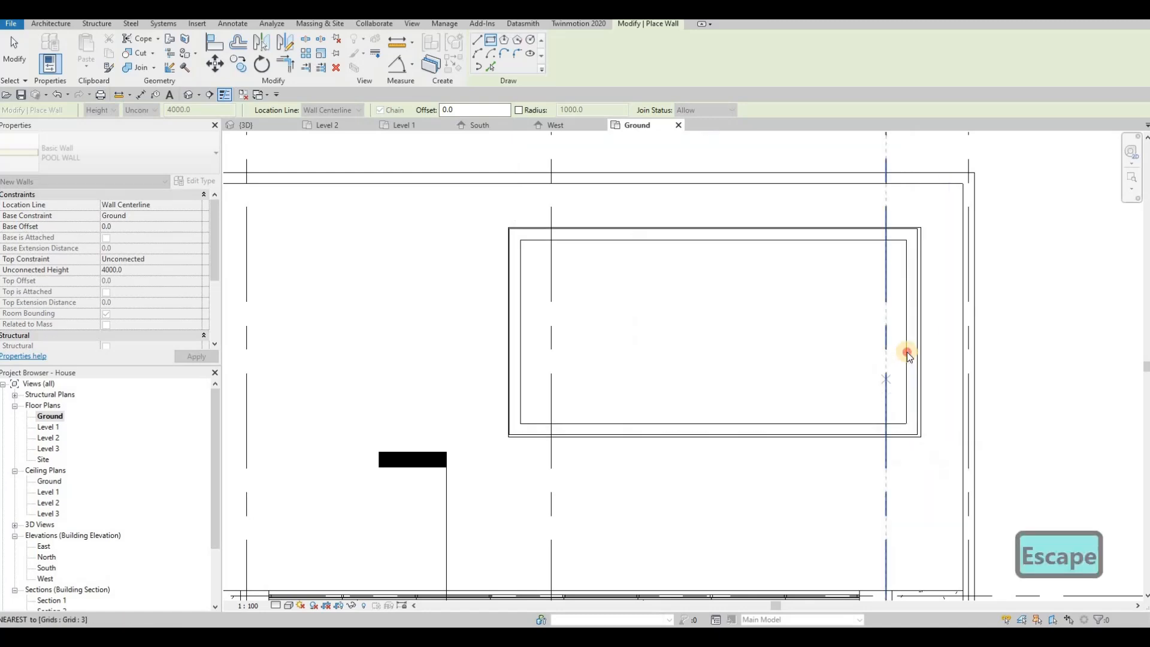
{"action": "key", "text": "Escape"}
Select the four pool walls and change the tile layer thickness from 150 to 50
{"action": "left_click", "coordinate": [909, 279]}
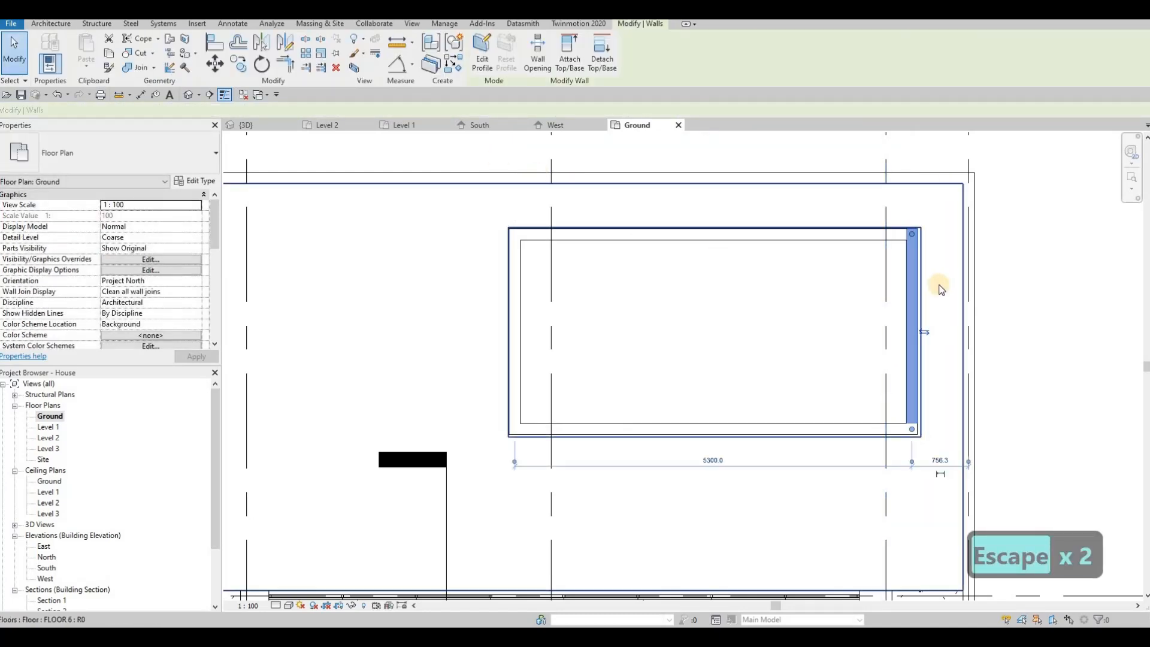
{"action": "key", "text": "Escape"}
{"action": "key", "text": "Tab"}
{"action": "left_click", "coordinate": [909, 279]}
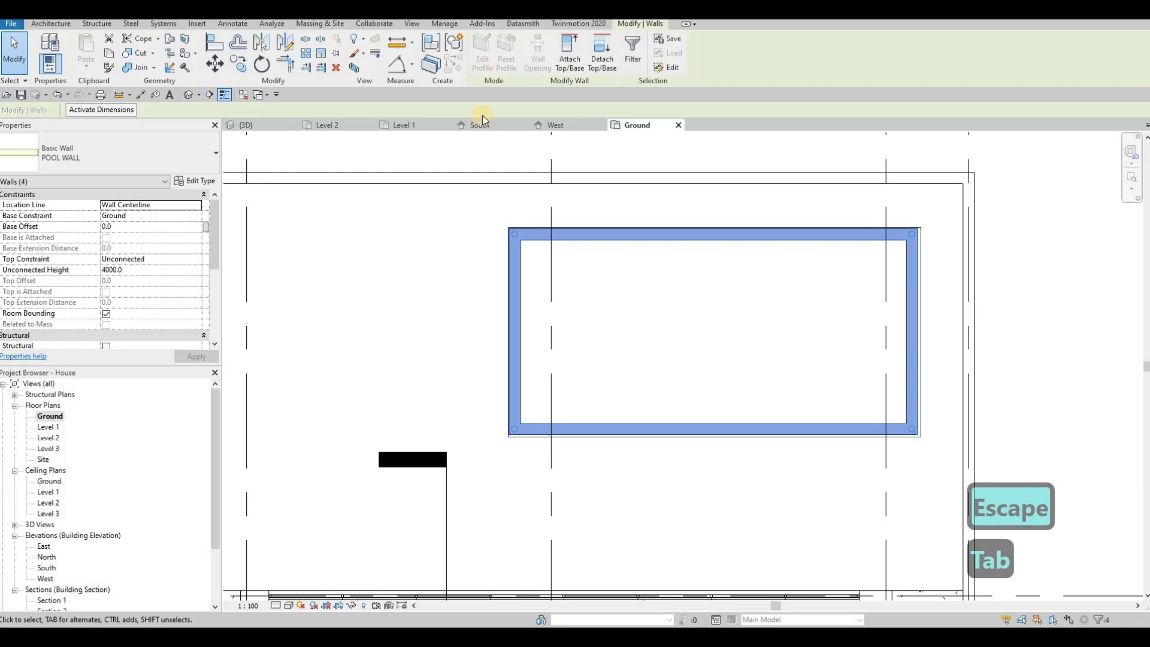
{"action": "left_click", "coordinate": [201, 182]}
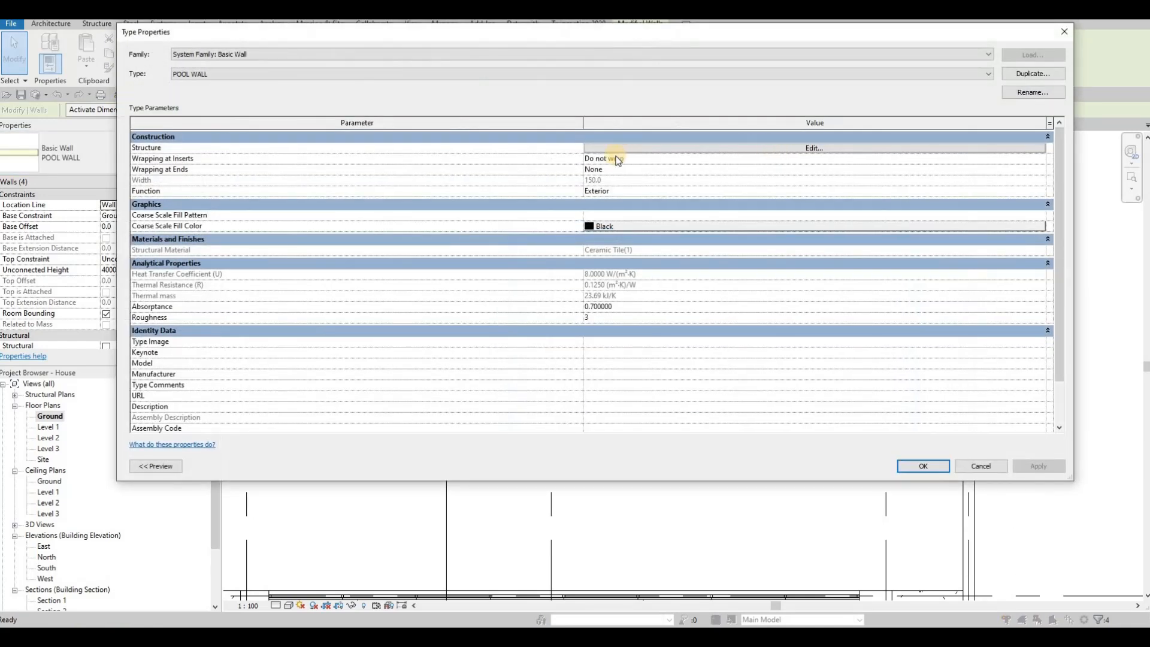
{"action": "left_click", "coordinate": [618, 149]}
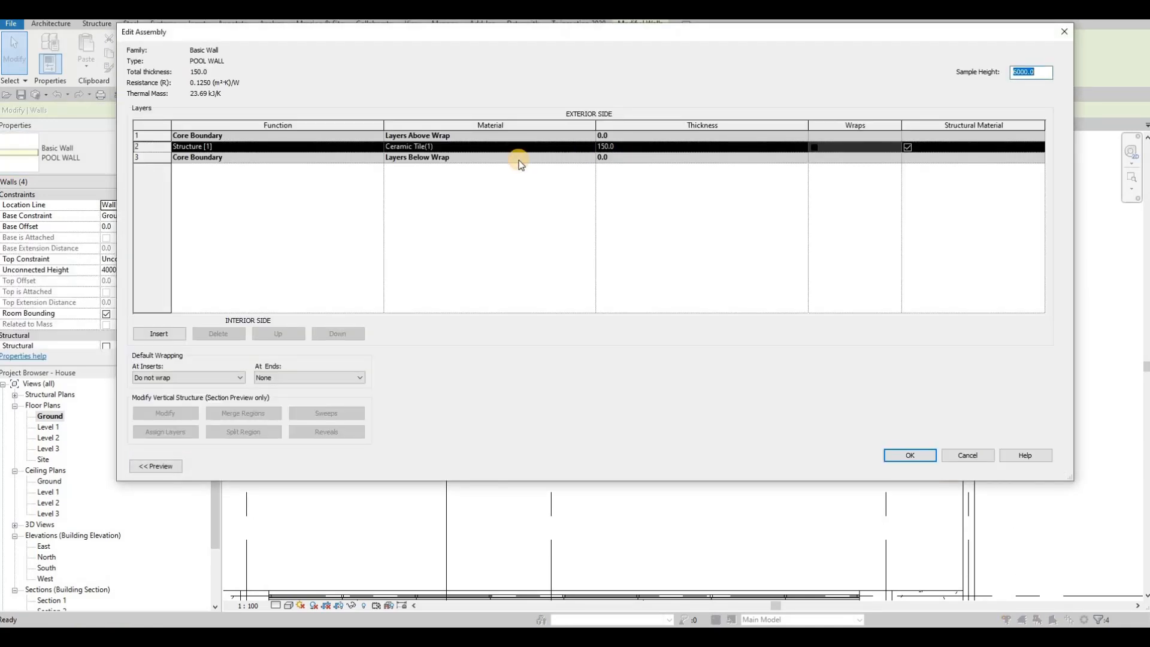
{"action": "type", "text": "50"}
{"action": "key", "text": "Return"}
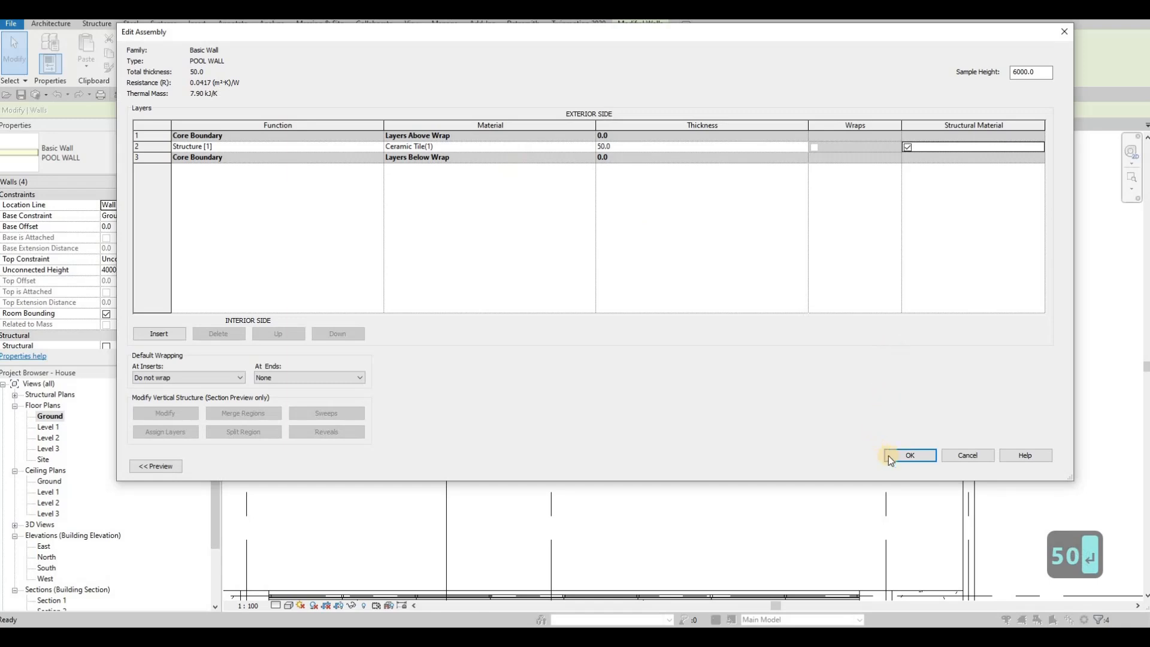
{"action": "left_click", "coordinate": [916, 455]}
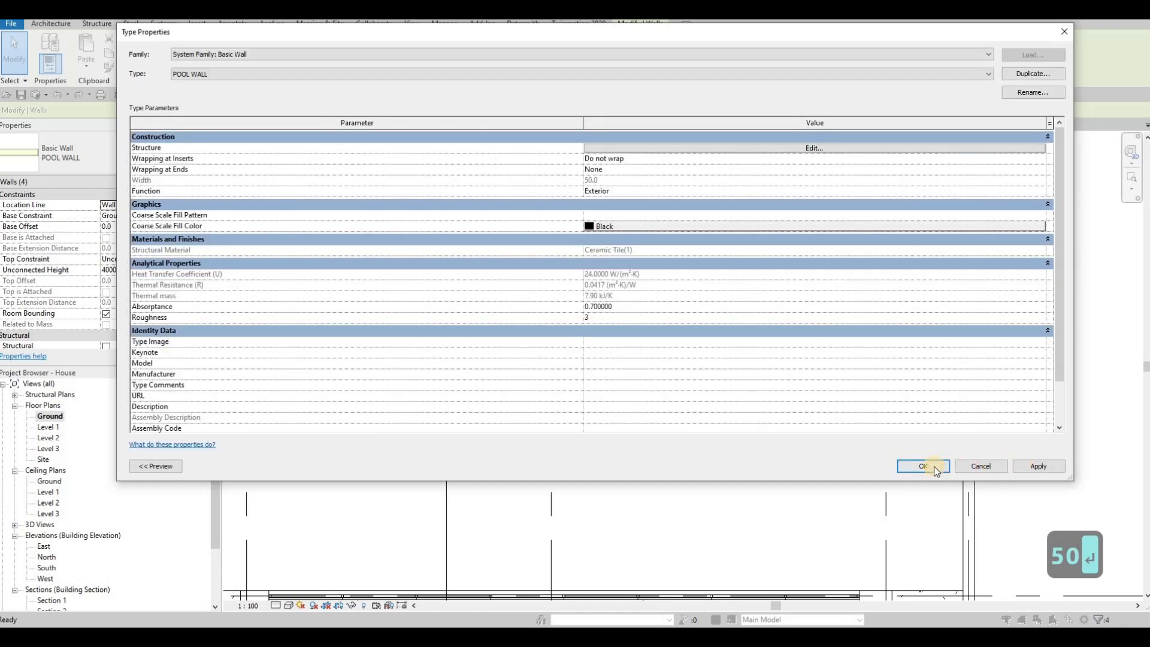
{"action": "middle_click_drag", "start_coordinate": [700, 340], "coordinate": [725, 311]}
Open the floor slab's boundary sketch and push the opening's left and top edges outward
{"action": "scroll", "coordinate": [713, 333], "scroll_direction": "down", "scroll_amount": 1}
{"action": "key", "text": "Escape"}
{"action": "key", "text": "Escape"}
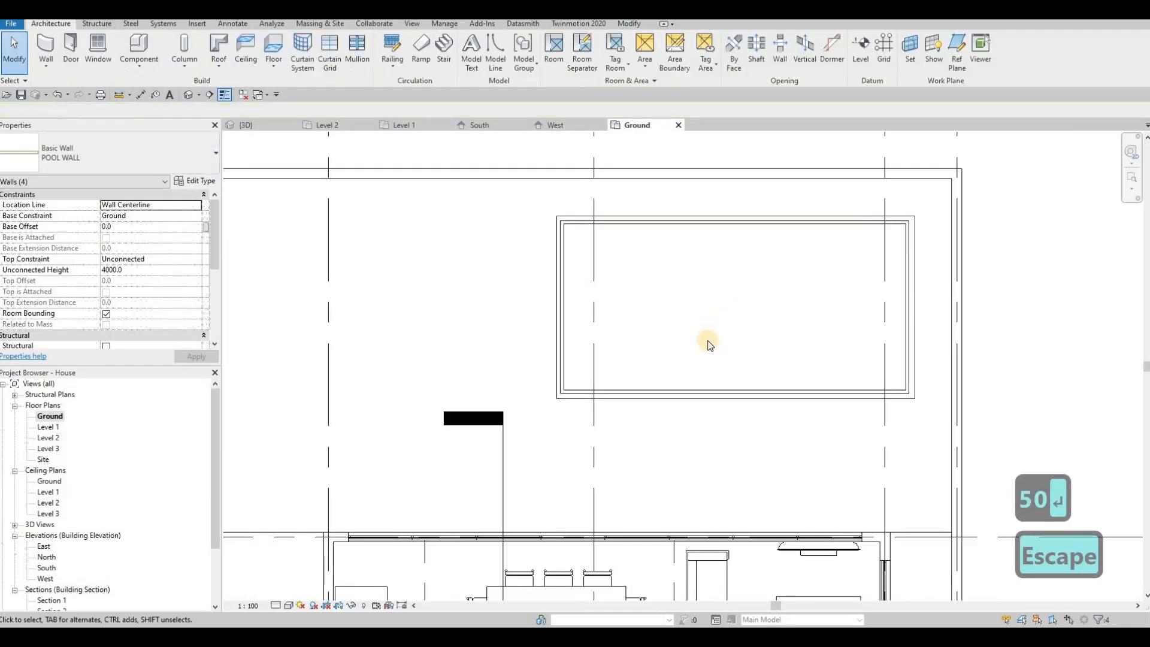
{"action": "scroll", "coordinate": [706, 335], "scroll_direction": "down", "scroll_amount": 3}
{"action": "left_click", "coordinate": [604, 305]}
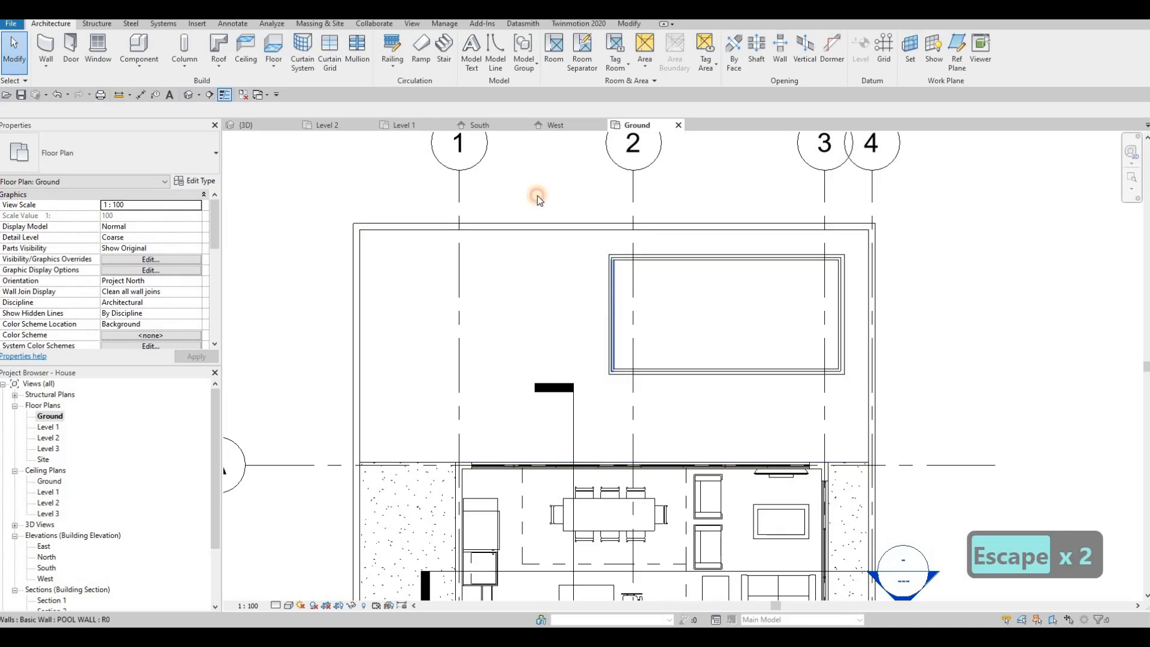
{"action": "left_click", "coordinate": [499, 51]}
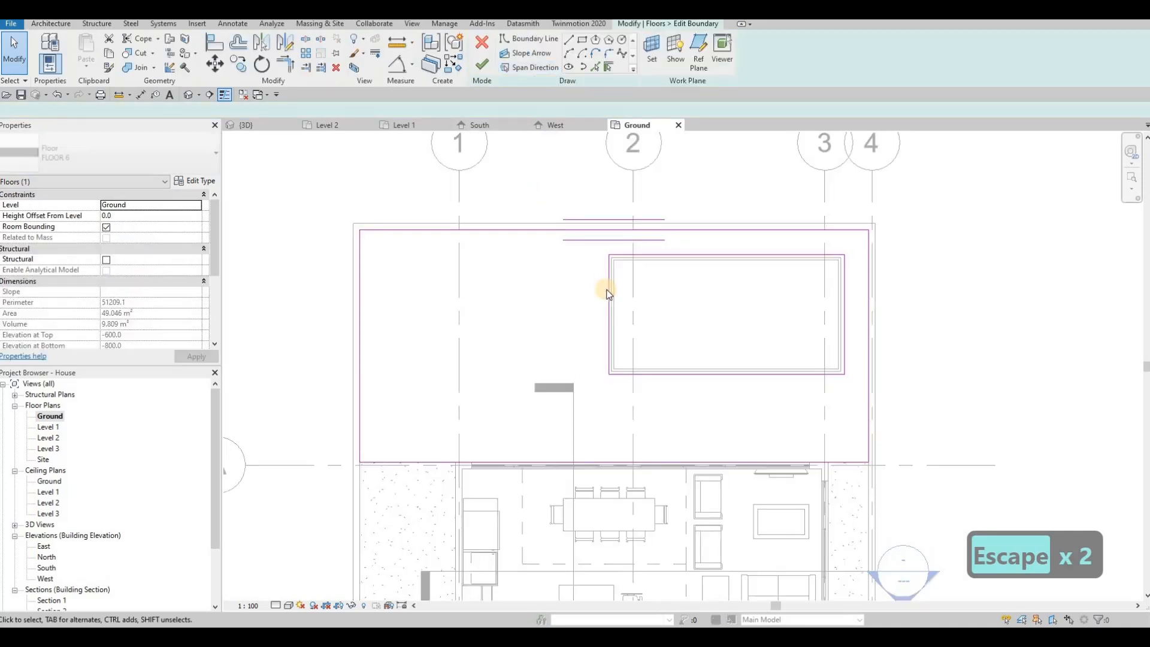
{"action": "left_click", "coordinate": [608, 285]}
{"action": "left_click_drag", "start_coordinate": [570, 279], "coordinate": [560, 279]}
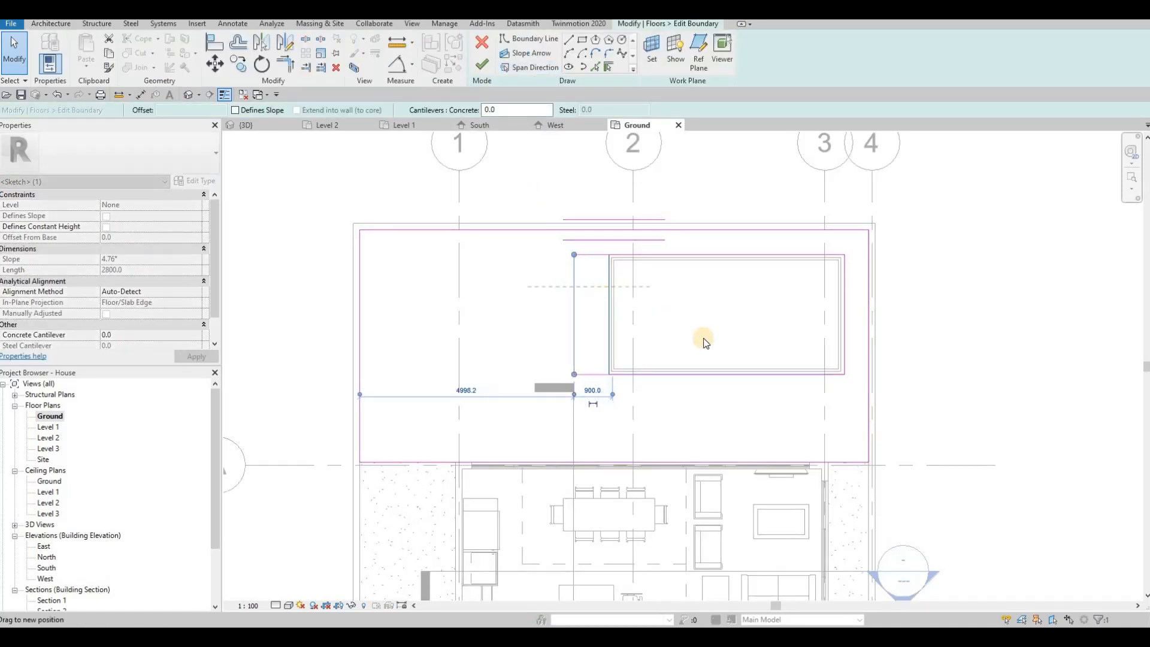
{"action": "left_click", "coordinate": [728, 255]}
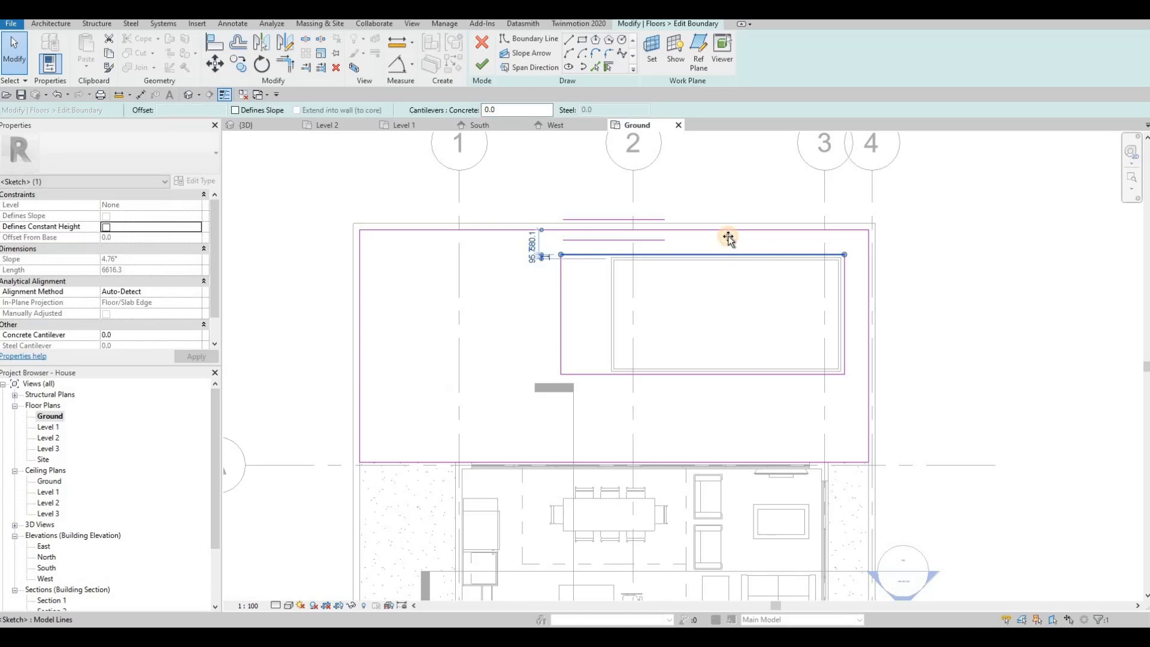
{"action": "left_click_drag", "start_coordinate": [726, 250], "coordinate": [721, 242]}
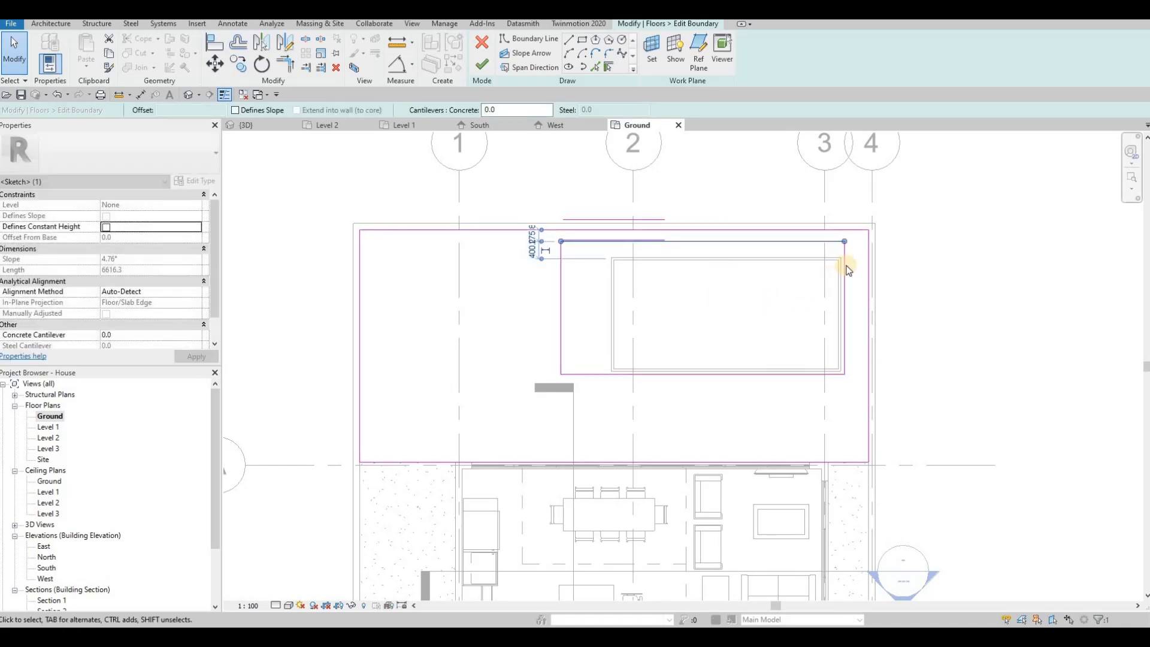
Push the opening's right and bottom edges outward and finish the boundary edit
{"action": "key", "text": "Escape"}
{"action": "key", "text": "Escape"}
{"action": "left_click_drag", "start_coordinate": [844, 252], "coordinate": [856, 253]}
{"action": "key", "text": "Escape"}
{"action": "key", "text": "Escape"}
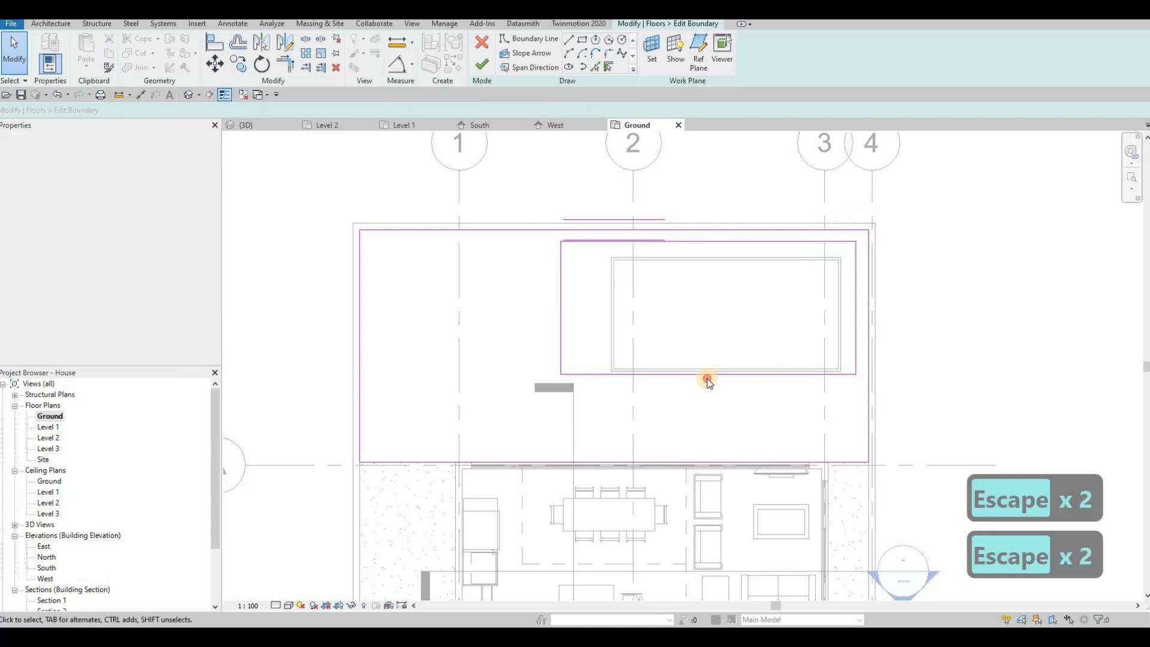
{"action": "left_click", "coordinate": [707, 379]}
{"action": "left_click_drag", "start_coordinate": [708, 383], "coordinate": [708, 388]}
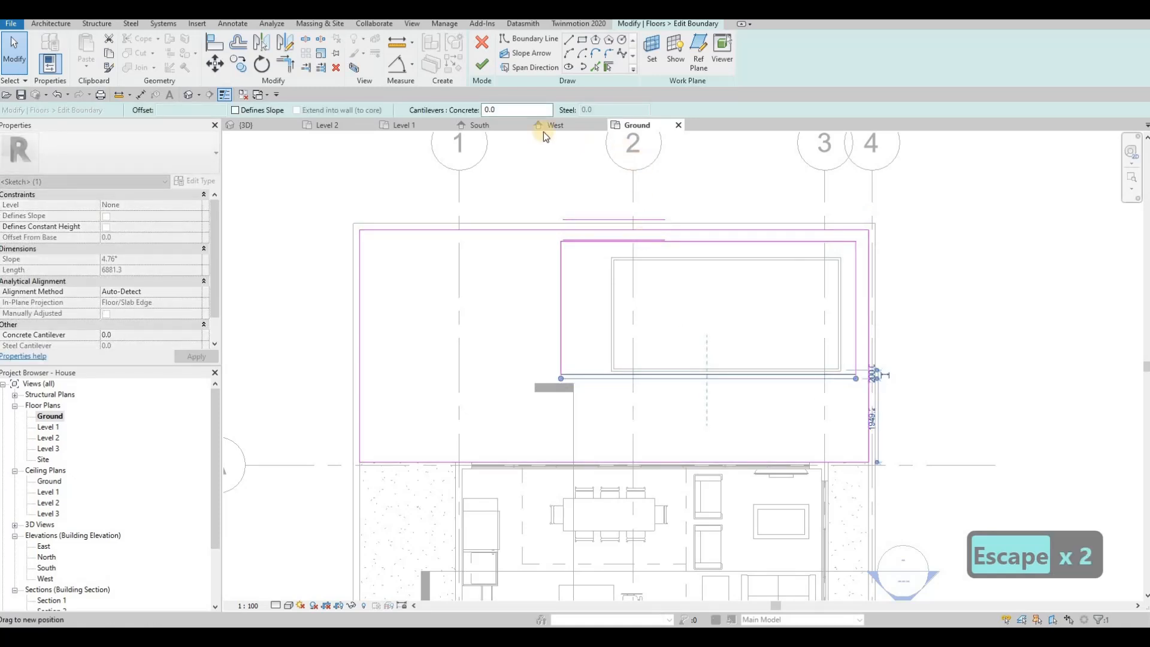
{"action": "left_click", "coordinate": [484, 65]}
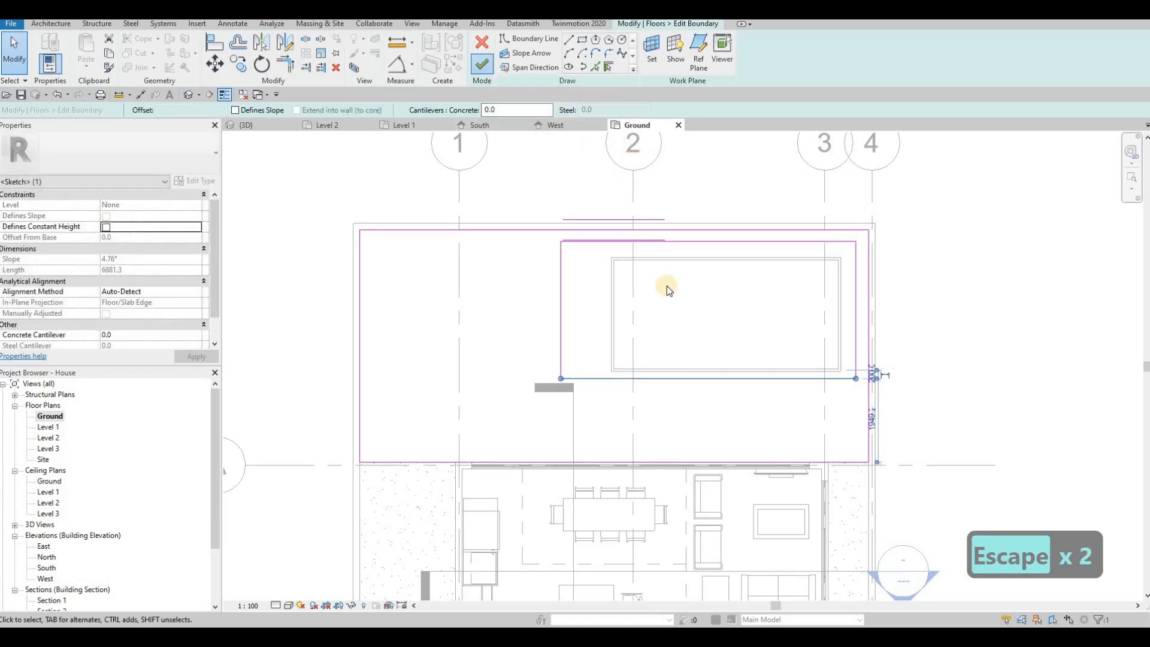
{"action": "key", "text": "Escape"}
{"action": "key", "text": "Escape"}
Align the pool's left, top and right walls to the matching opening edges with AL
{"action": "key", "text": "a"}
{"action": "key", "text": "l"}
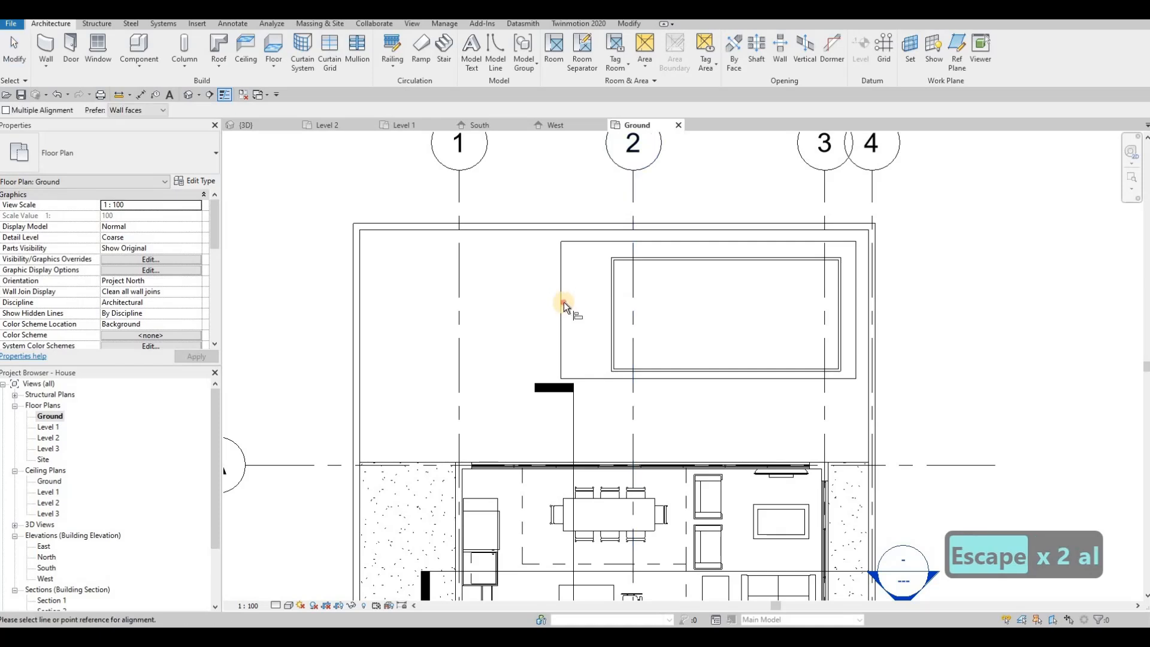
{"action": "left_click", "coordinate": [561, 302]}
{"action": "left_click", "coordinate": [608, 303]}
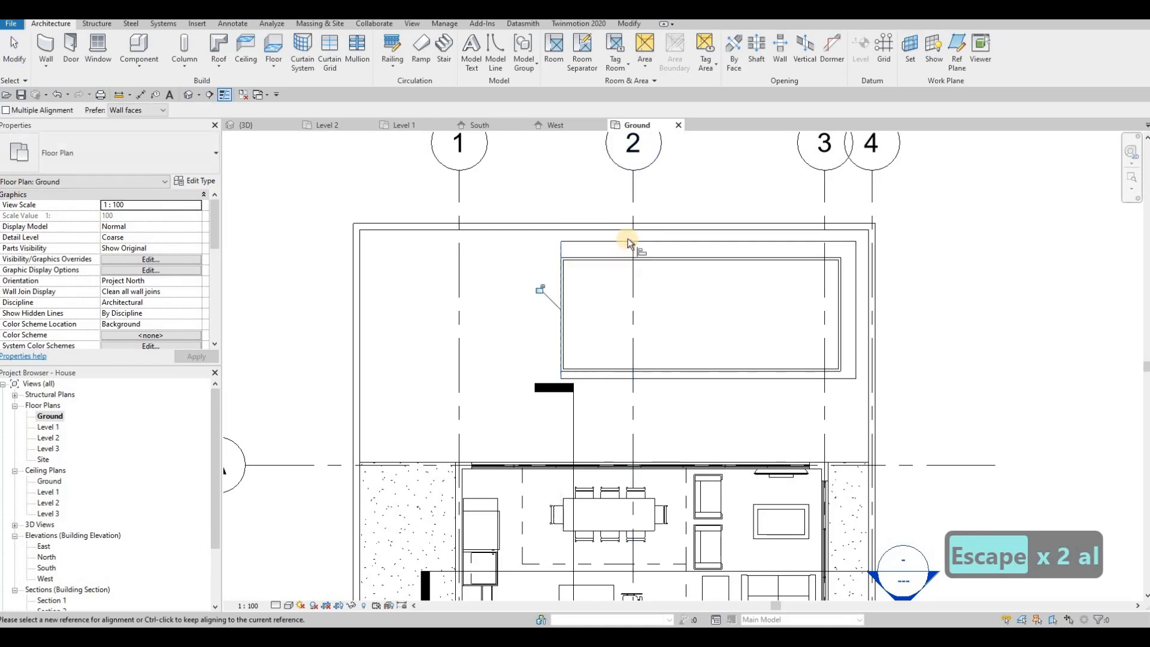
{"action": "left_click", "coordinate": [629, 241]}
{"action": "left_click", "coordinate": [649, 257]}
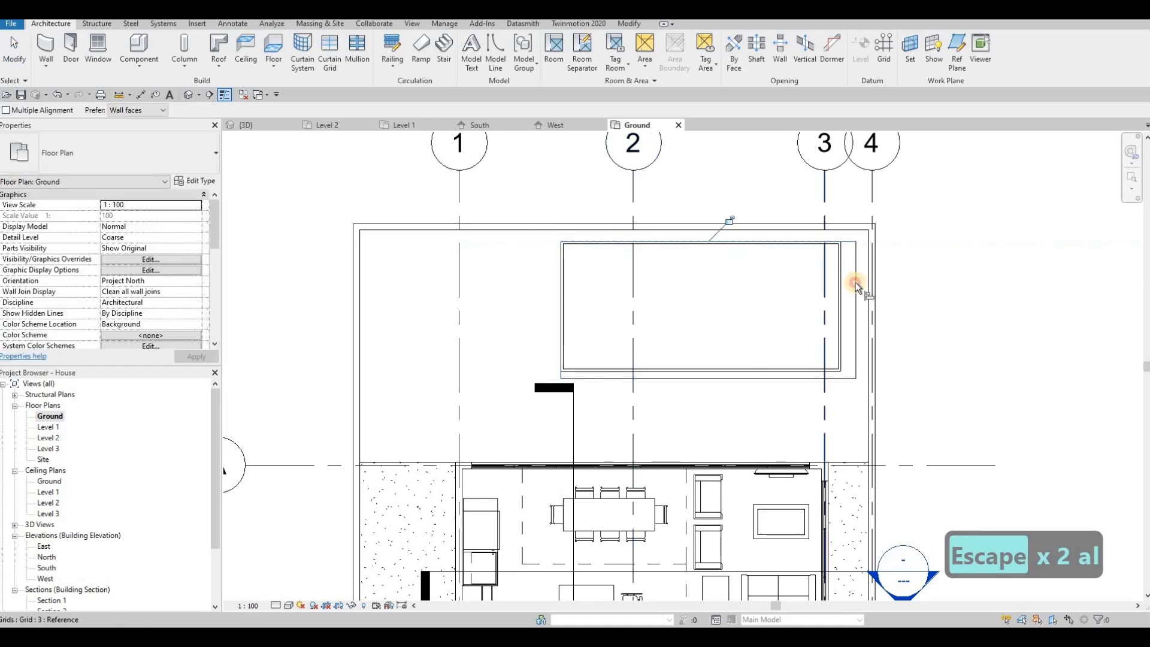
{"action": "left_click", "coordinate": [855, 282]}
{"action": "left_click", "coordinate": [785, 376]}
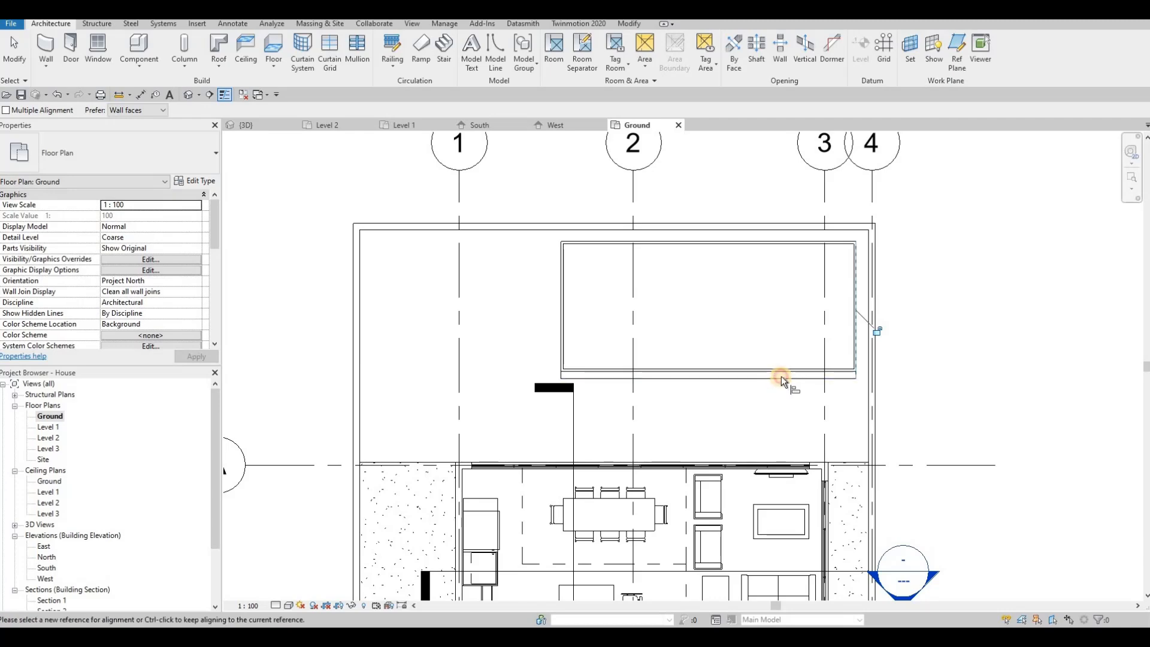
Align the bottom pool wall, then show the model in 3D and select all four pool walls
{"action": "left_click", "coordinate": [785, 374]}
{"action": "key", "text": "Escape"}
{"action": "key", "text": "Escape"}
{"action": "left_click", "coordinate": [267, 126]}
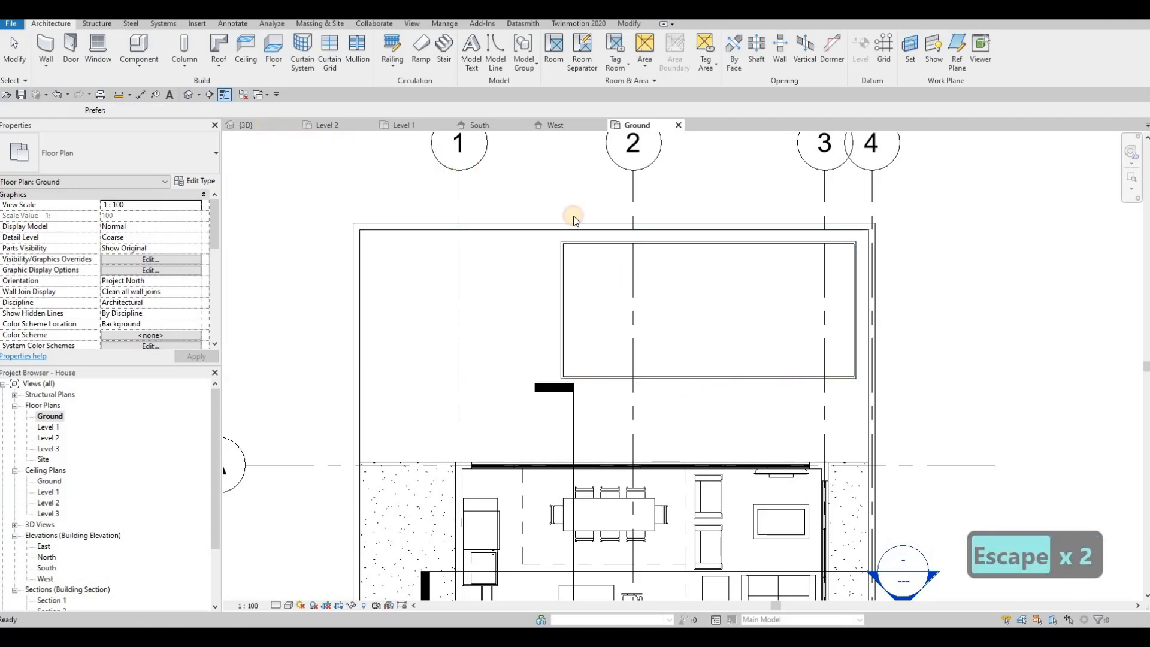
{"action": "middle_click_drag", "start_coordinate": [624, 323], "coordinate": [764, 394], "text": "shift"}
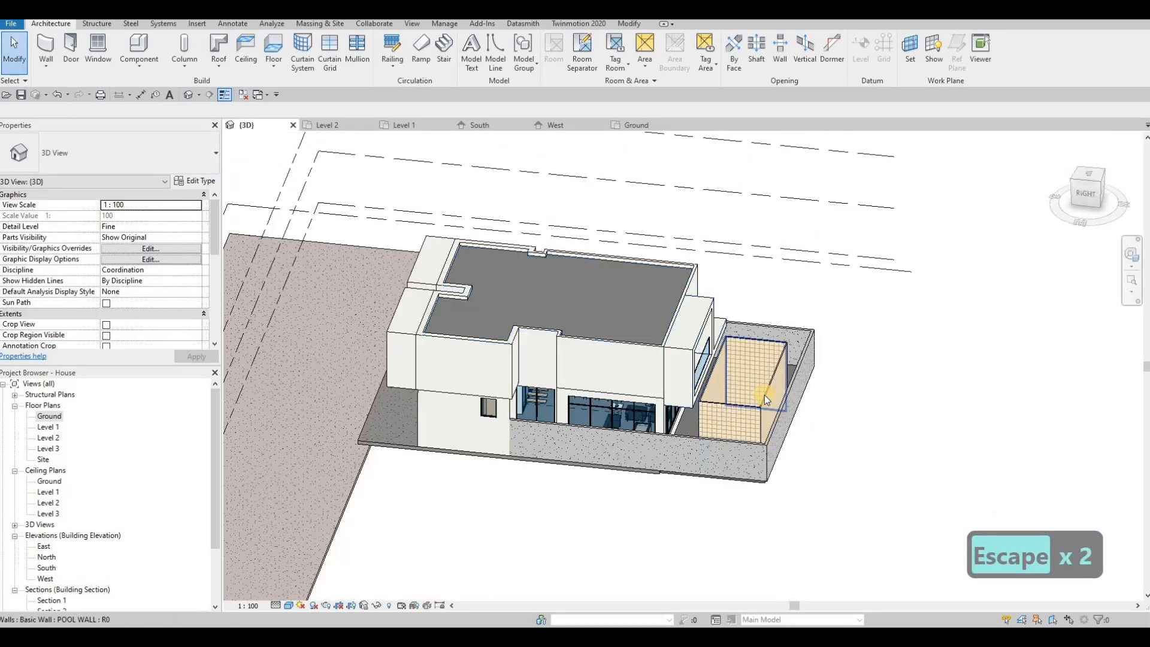
{"action": "key", "text": "Tab"}
{"action": "left_click", "coordinate": [253, 280]}
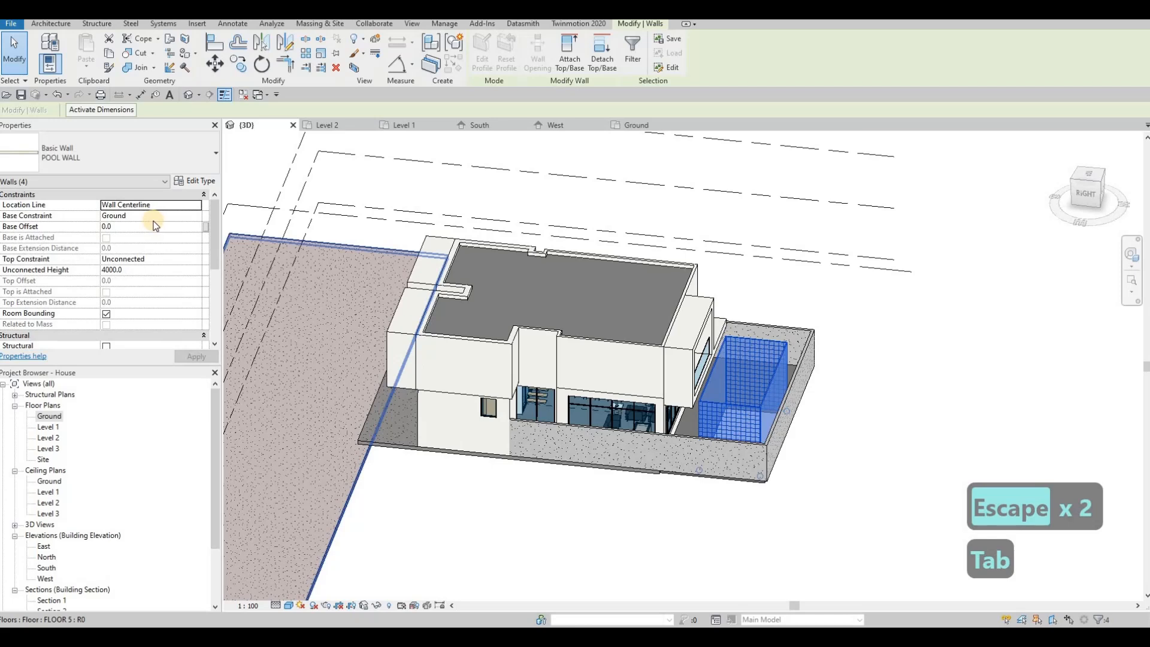
Set the pool walls' Top Constraint to Ground and Base Offset to -2000, and apply
{"action": "left_click", "coordinate": [147, 259]}
{"action": "left_click", "coordinate": [193, 260]}
{"action": "left_click", "coordinate": [144, 278]}
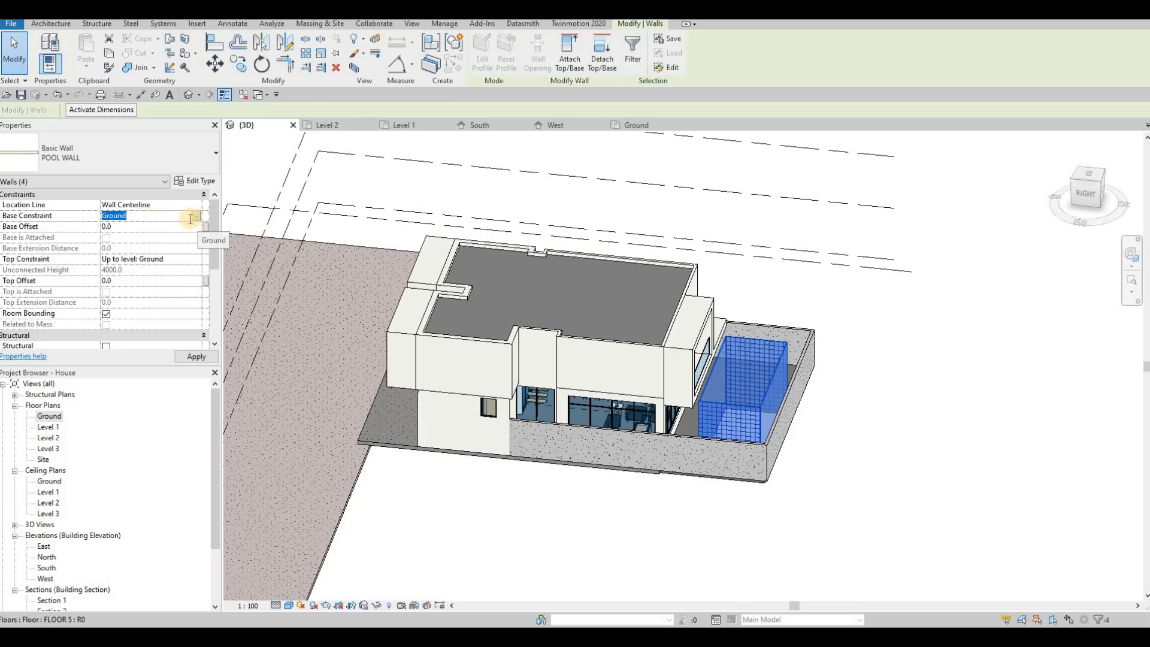
{"action": "left_click", "coordinate": [196, 216]}
{"action": "left_click", "coordinate": [126, 227]}
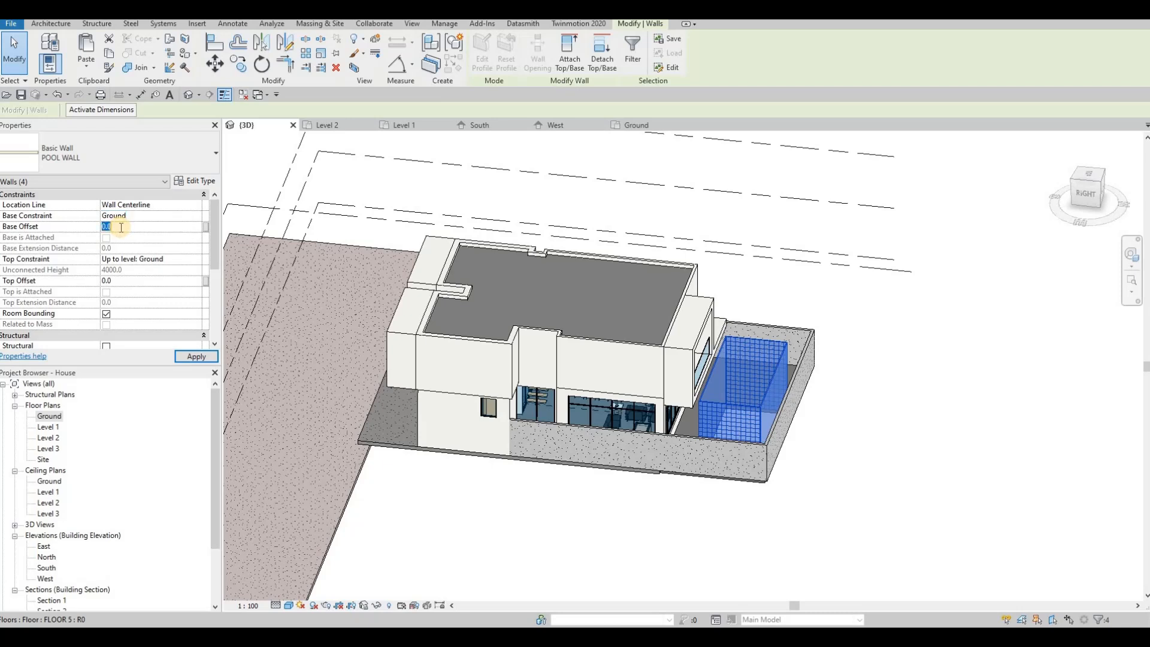
{"action": "type", "text": "-2000"}
{"action": "left_click", "coordinate": [192, 357]}
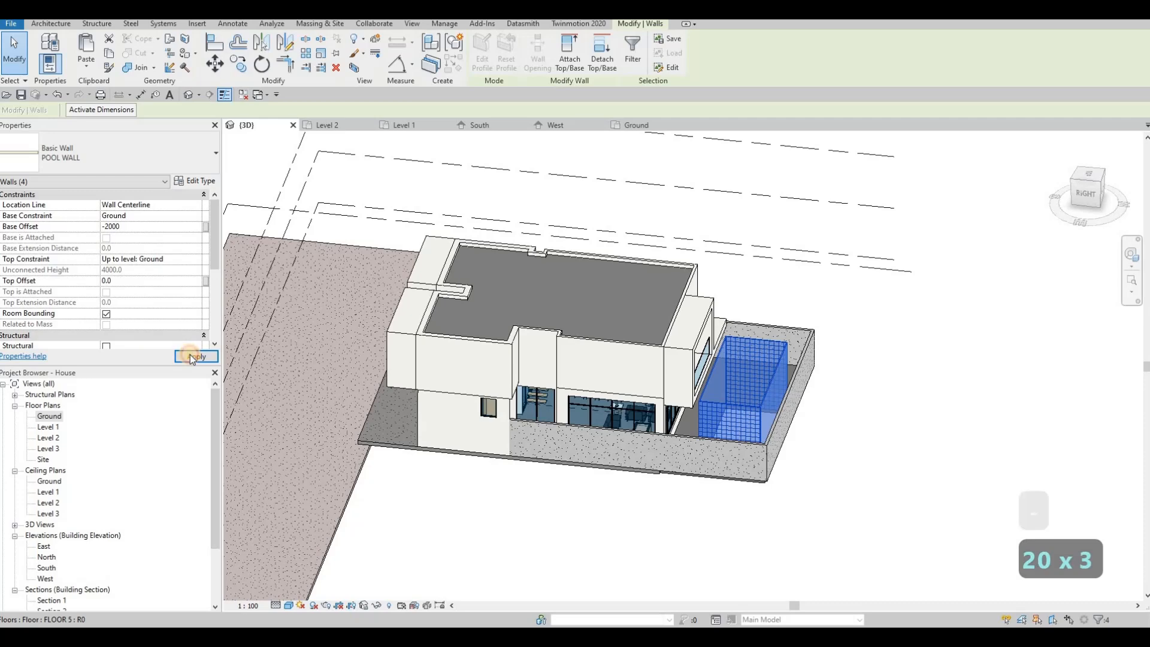
Reselect the four pool walls and set their Top Offset to 25
{"action": "key", "text": "Escape"}
{"action": "key", "text": "Escape"}
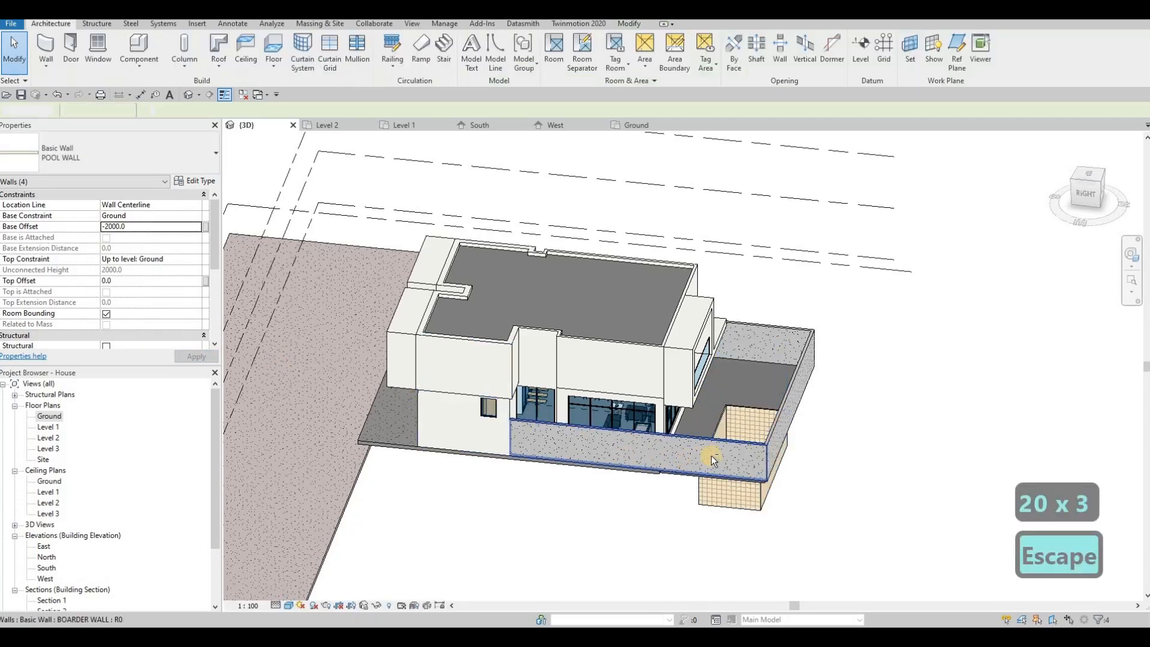
{"action": "scroll", "coordinate": [718, 437], "scroll_direction": "up", "scroll_amount": 4}
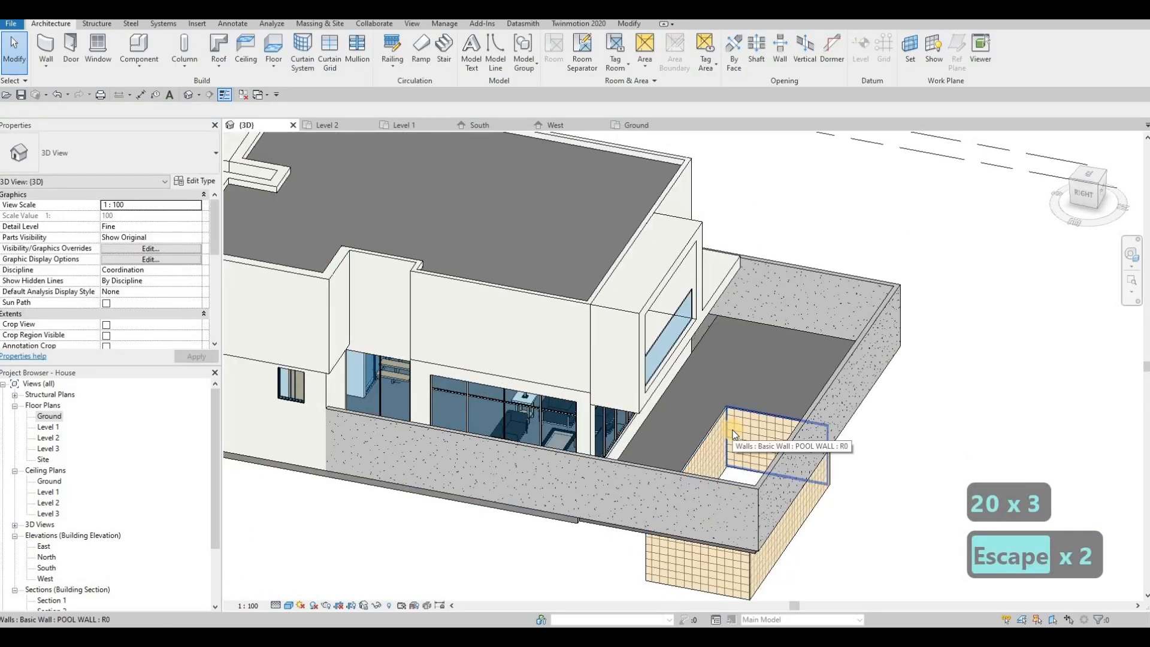
{"action": "key", "text": "Tab"}
{"action": "left_click", "coordinate": [734, 435]}
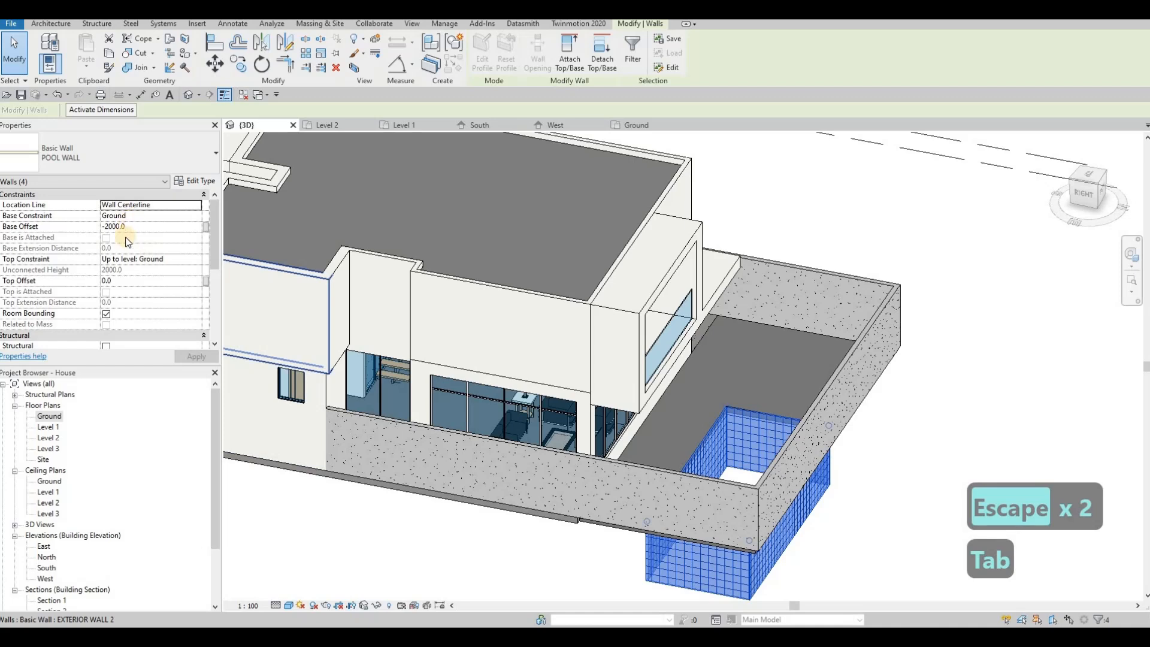
{"action": "left_click", "coordinate": [129, 280]}
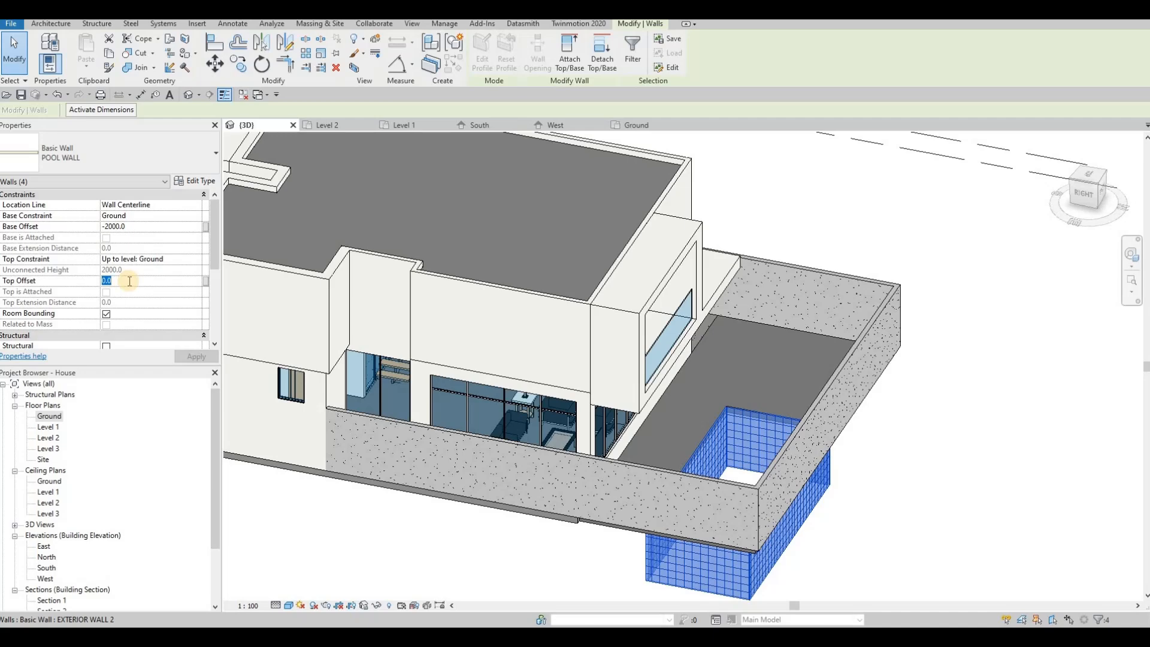
{"action": "type", "text": "25"}
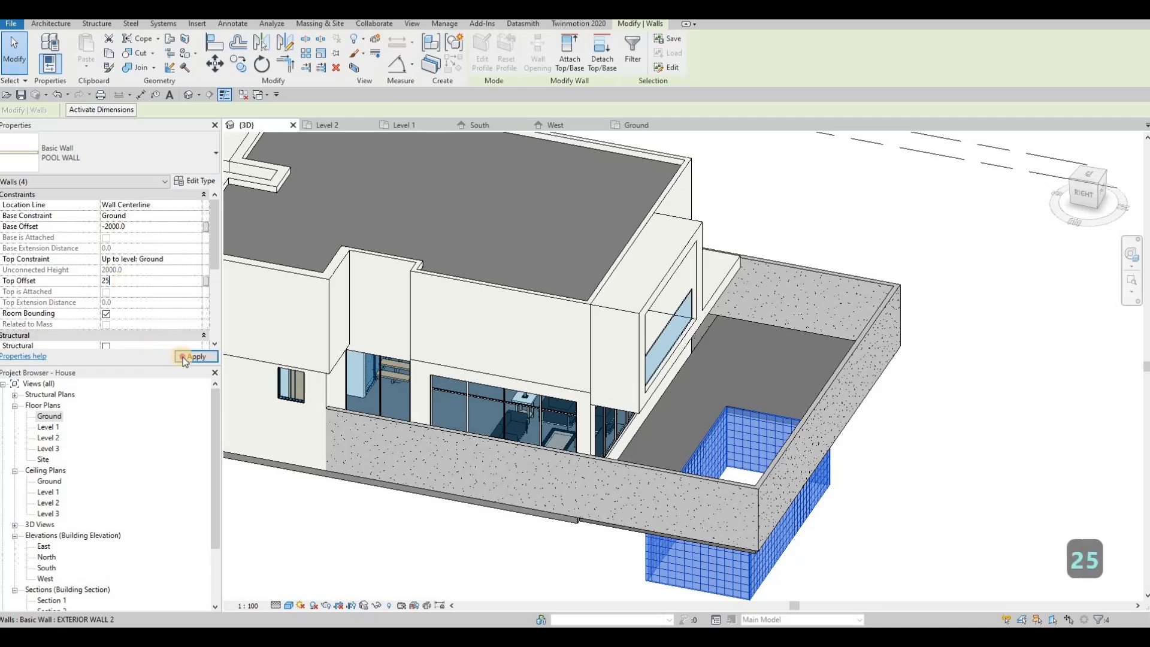
Orbit the 3D view to inspect the sunken pool from the side and back
{"action": "key", "text": "Escape"}
{"action": "key", "text": "Escape"}
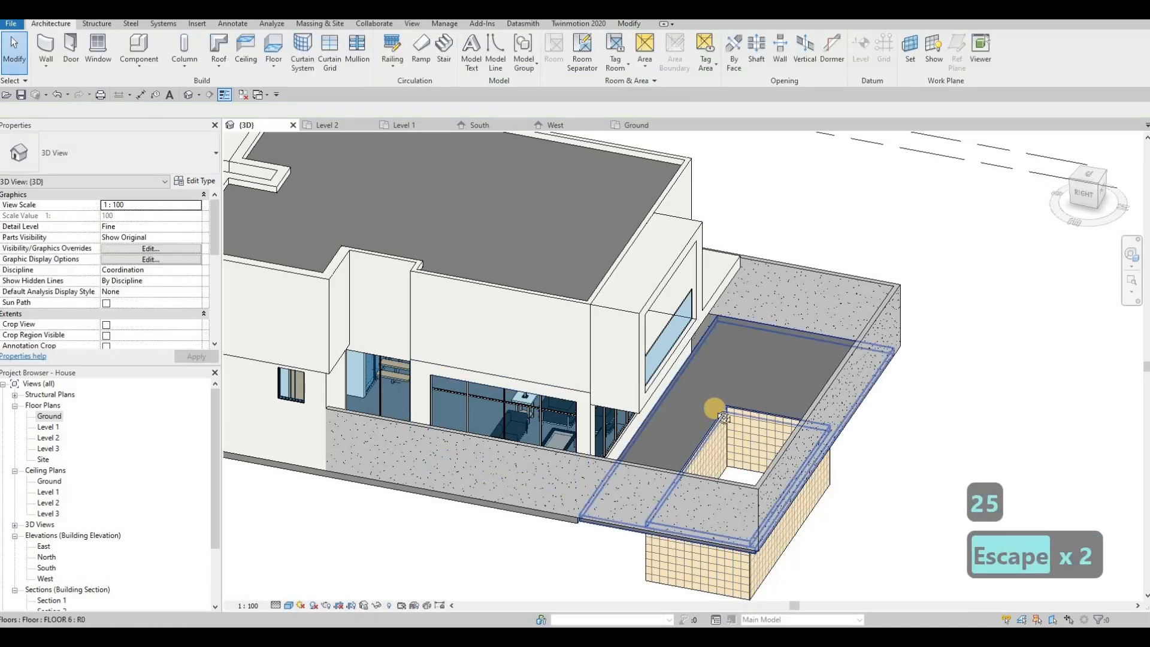
{"action": "scroll", "coordinate": [766, 332], "scroll_direction": "up", "scroll_amount": 5}
{"action": "middle_click_drag", "start_coordinate": [767, 332], "coordinate": [667, 336], "text": "shift"}
{"action": "scroll", "coordinate": [667, 335], "scroll_direction": "down", "scroll_amount": 4}
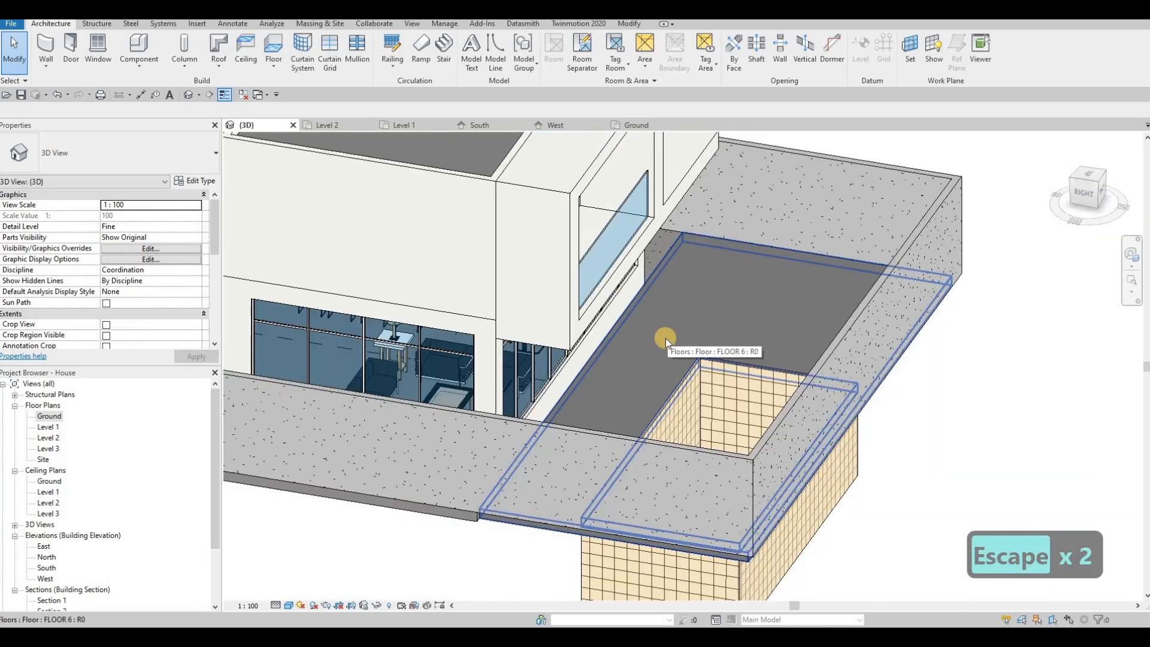
{"action": "scroll", "coordinate": [665, 338], "scroll_direction": "up", "scroll_amount": 2}
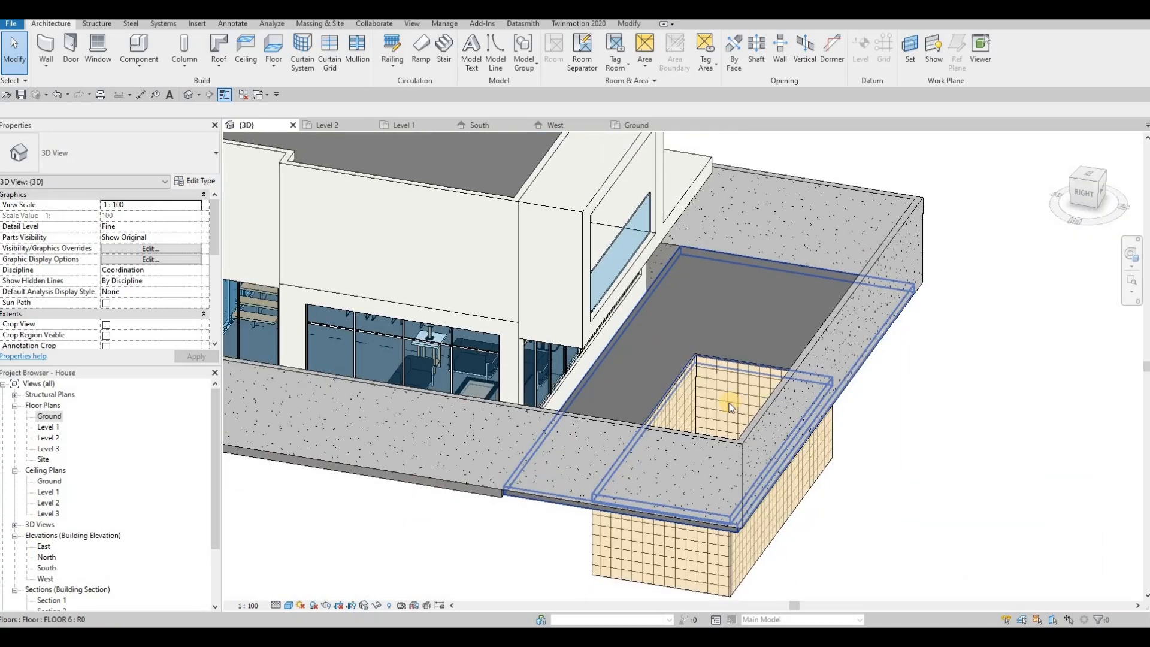
{"action": "middle_click_drag", "start_coordinate": [675, 353], "coordinate": [660, 368], "text": "shift"}
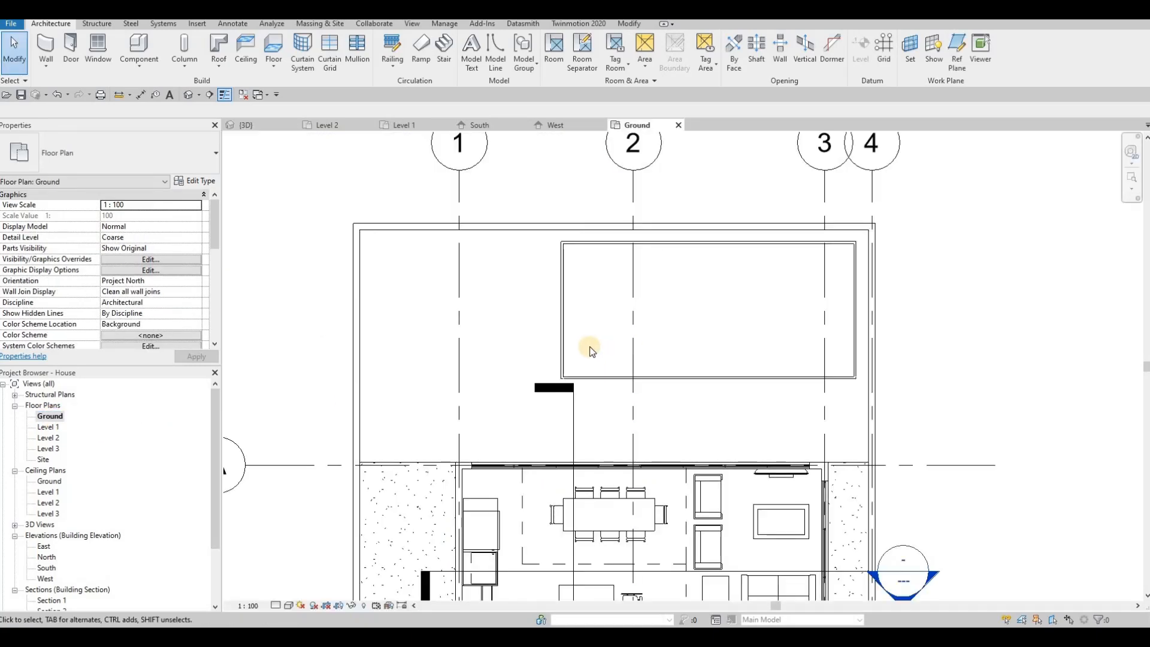
Create an in-place Generic Models family via Component > Model In-Place, keeping the default name
{"action": "scroll", "coordinate": [590, 347], "scroll_direction": "down", "scroll_amount": 1}
{"action": "key", "text": "Escape"}
{"action": "middle_click_drag", "start_coordinate": [590, 347], "coordinate": [554, 344]}
{"action": "left_click", "coordinate": [140, 70]}
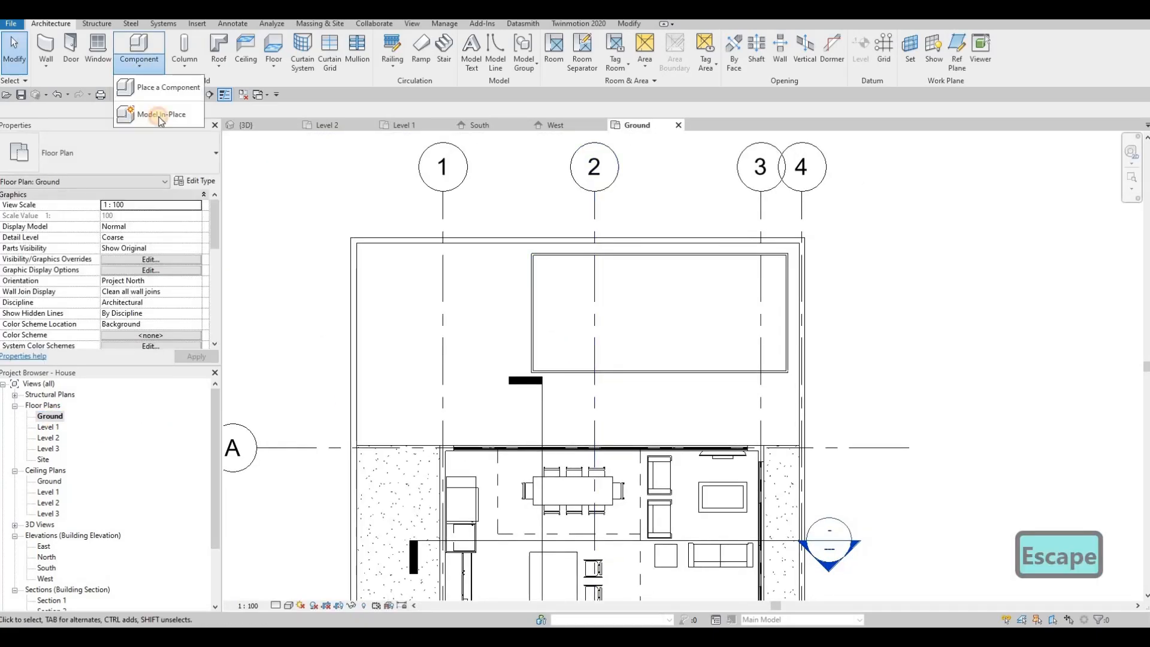
{"action": "left_click", "coordinate": [144, 112]}
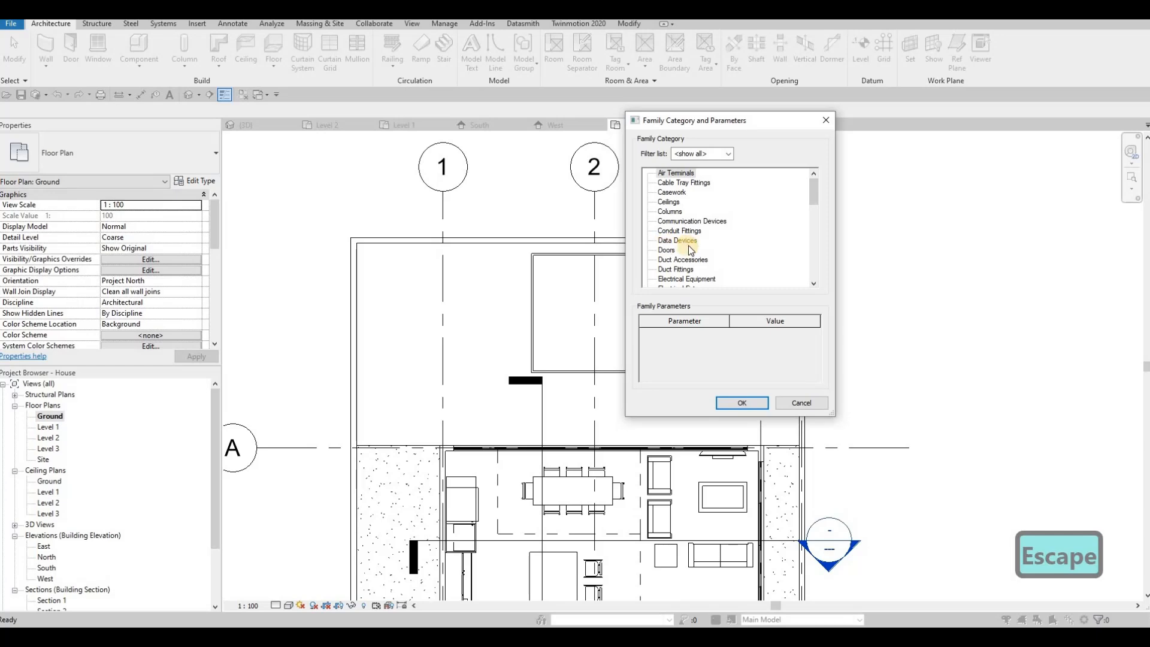
{"action": "scroll", "coordinate": [688, 245], "scroll_direction": "down", "scroll_amount": 4}
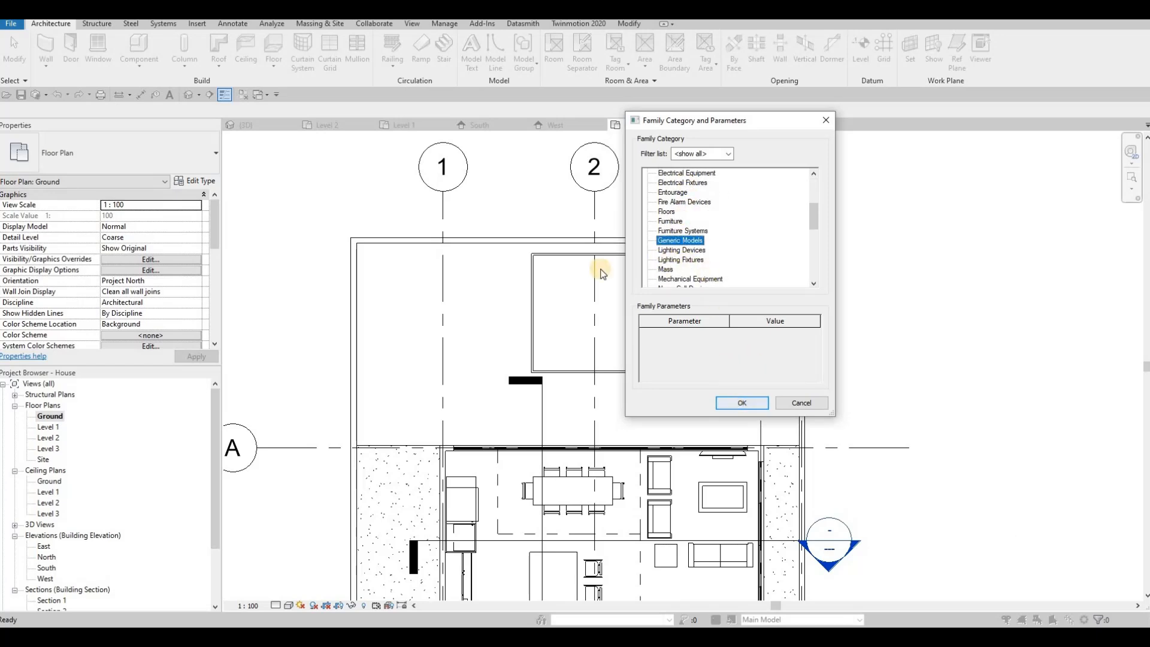
{"action": "key", "text": "Return"}
{"action": "left_click", "coordinate": [574, 340]}
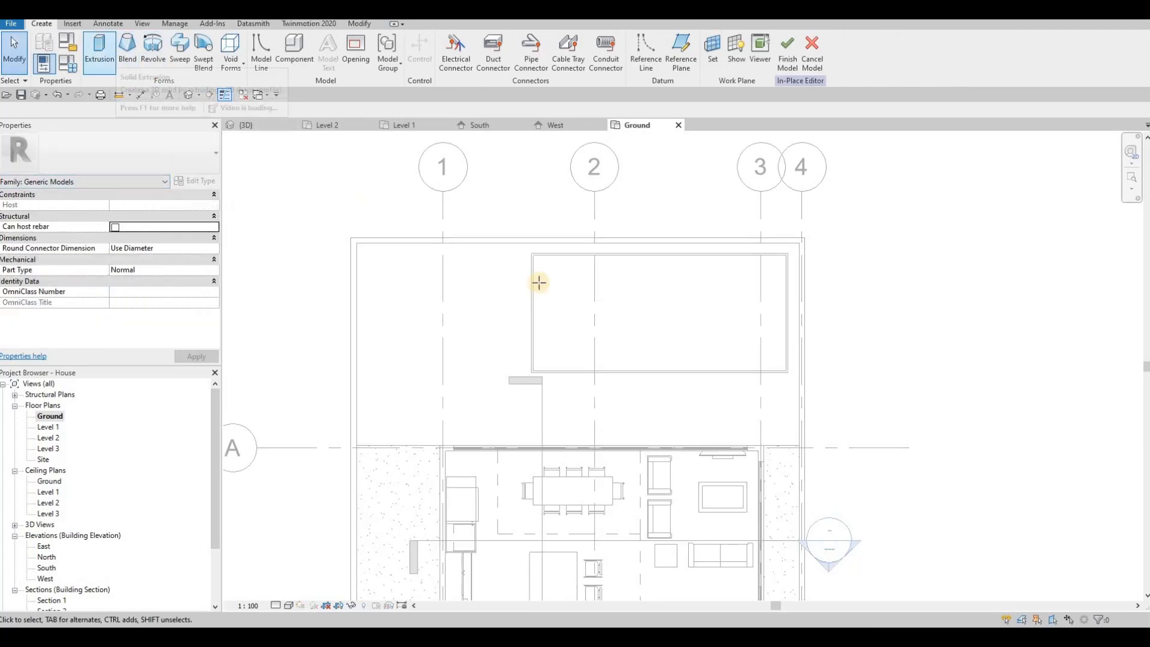
Sketch the extrusion rectangle from the pool's top-left corner to its bottom-right corner
{"action": "left_click", "coordinate": [532, 255]}
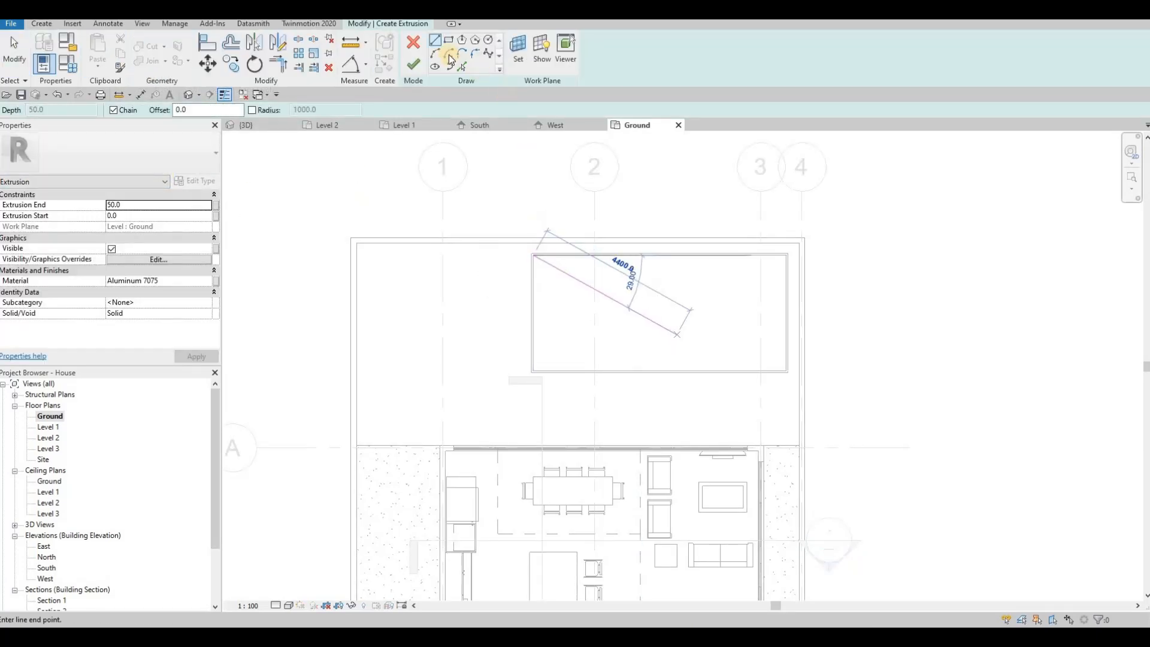
{"action": "key", "text": "Escape"}
{"action": "scroll", "coordinate": [522, 263], "scroll_direction": "up", "scroll_amount": 2}
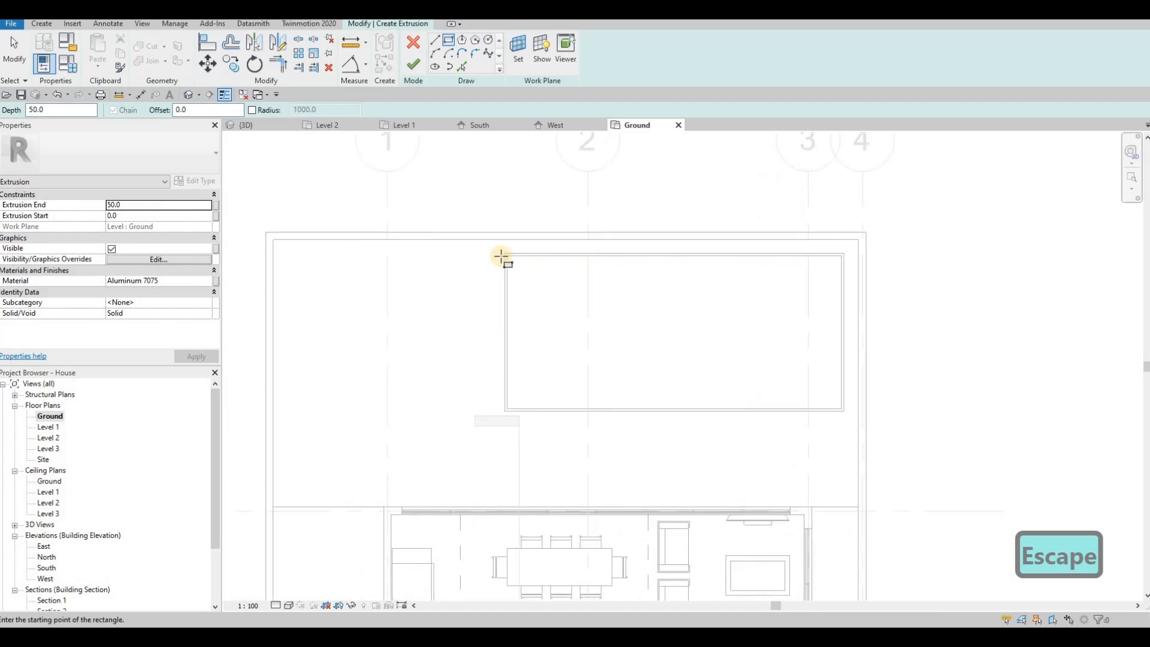
{"action": "left_click", "coordinate": [532, 254]}
{"action": "left_click", "coordinate": [885, 430]}
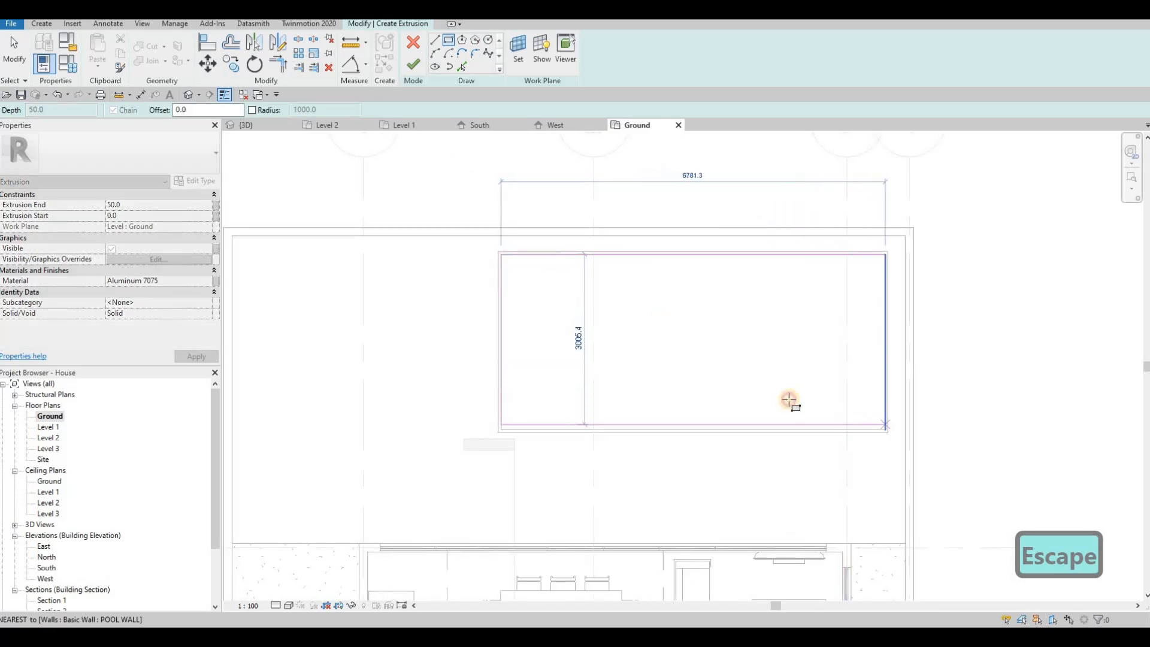
{"action": "key", "text": "Escape"}
Assign the Ceramic Tile(1) material to the extrusion using the Material Browser search 'TILE'
{"action": "left_click", "coordinate": [178, 281]}
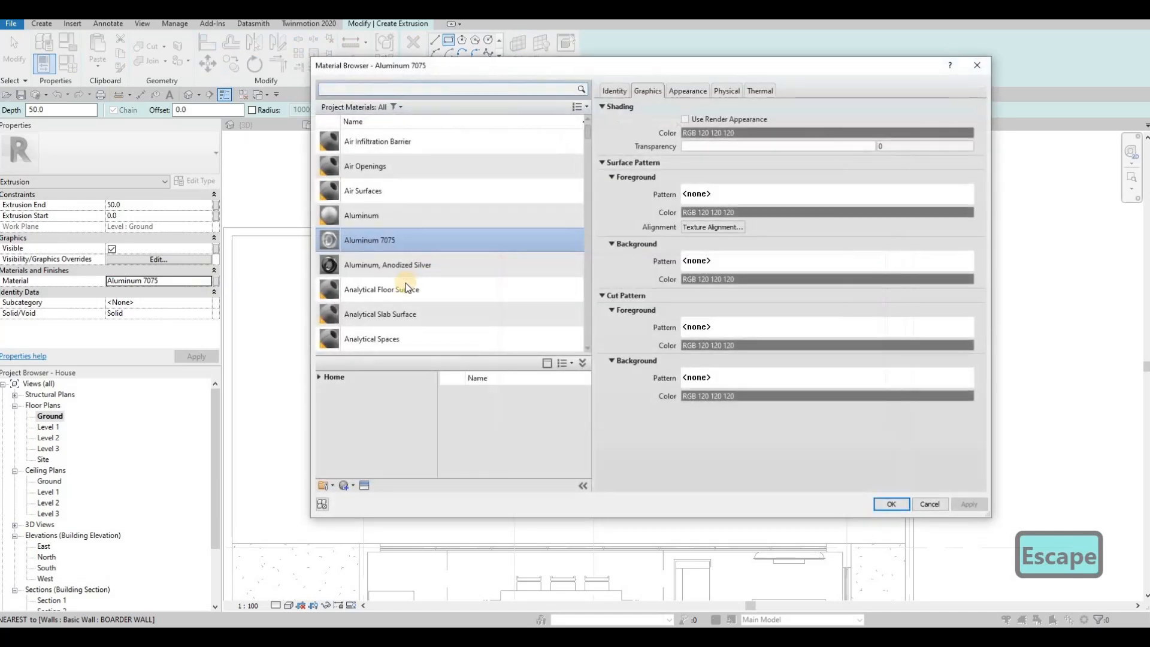
{"action": "left_click", "coordinate": [359, 88]}
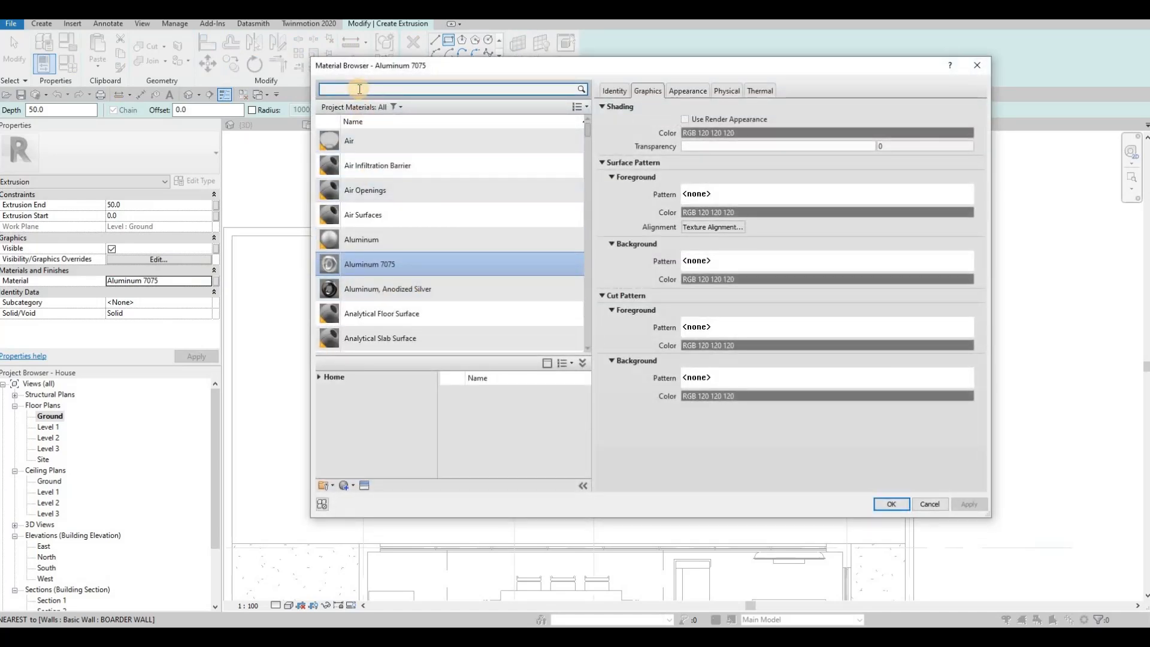
{"action": "type", "text": "TILE"}
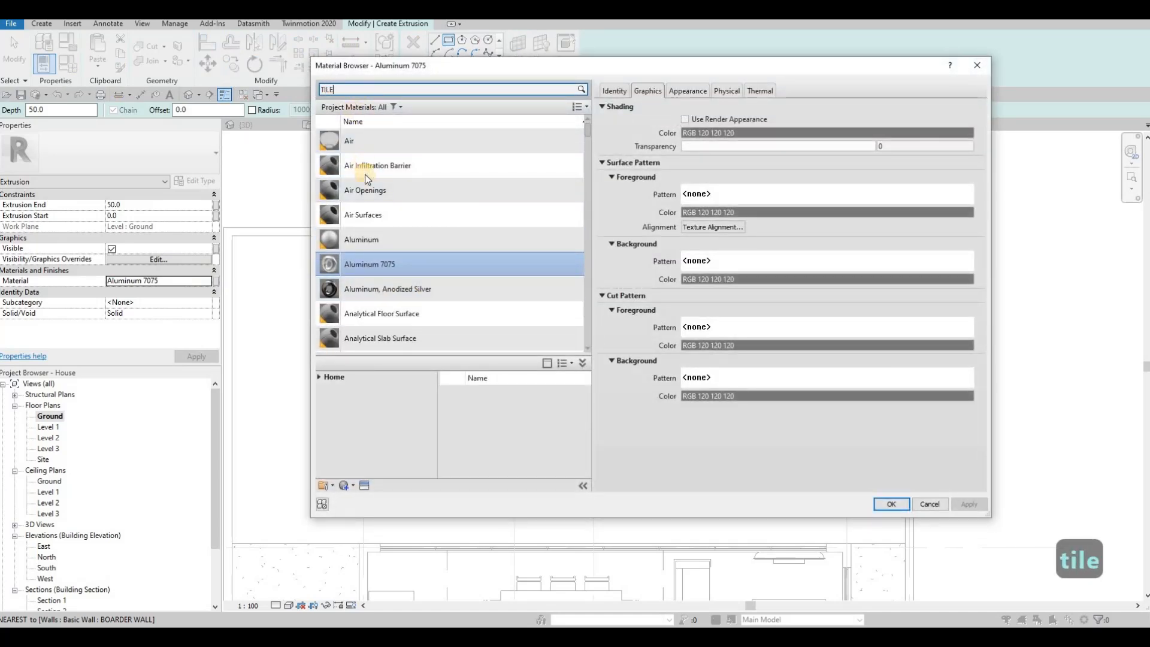
{"action": "left_click", "coordinate": [389, 252]}
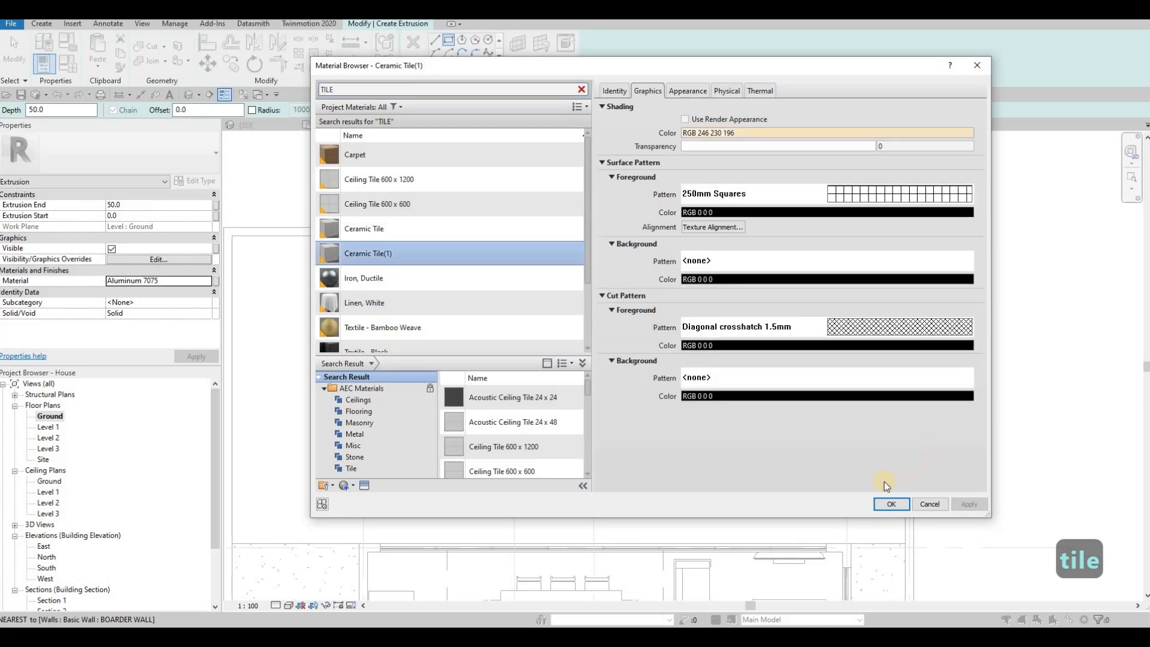
{"action": "left_click", "coordinate": [892, 502]}
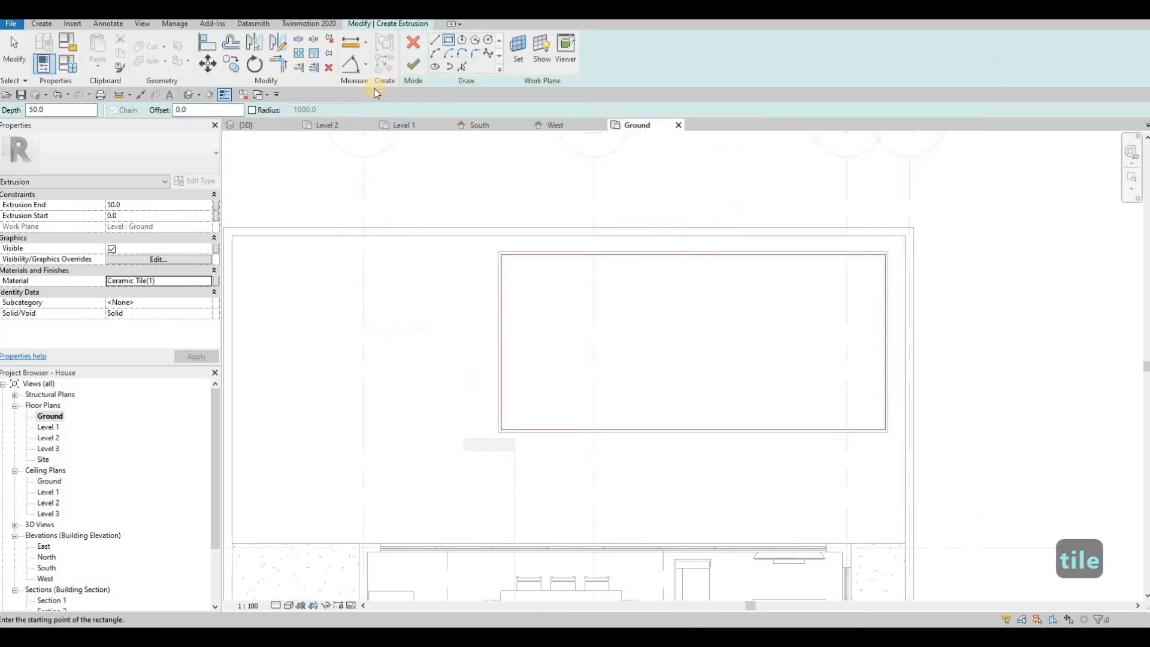
Finish the tile extrusion and drag its bottom down to span -2000 to -1634.3 in 3D
{"action": "left_click", "coordinate": [259, 127]}
{"action": "middle_click_drag", "start_coordinate": [637, 400], "coordinate": [631, 400], "text": "shift"}
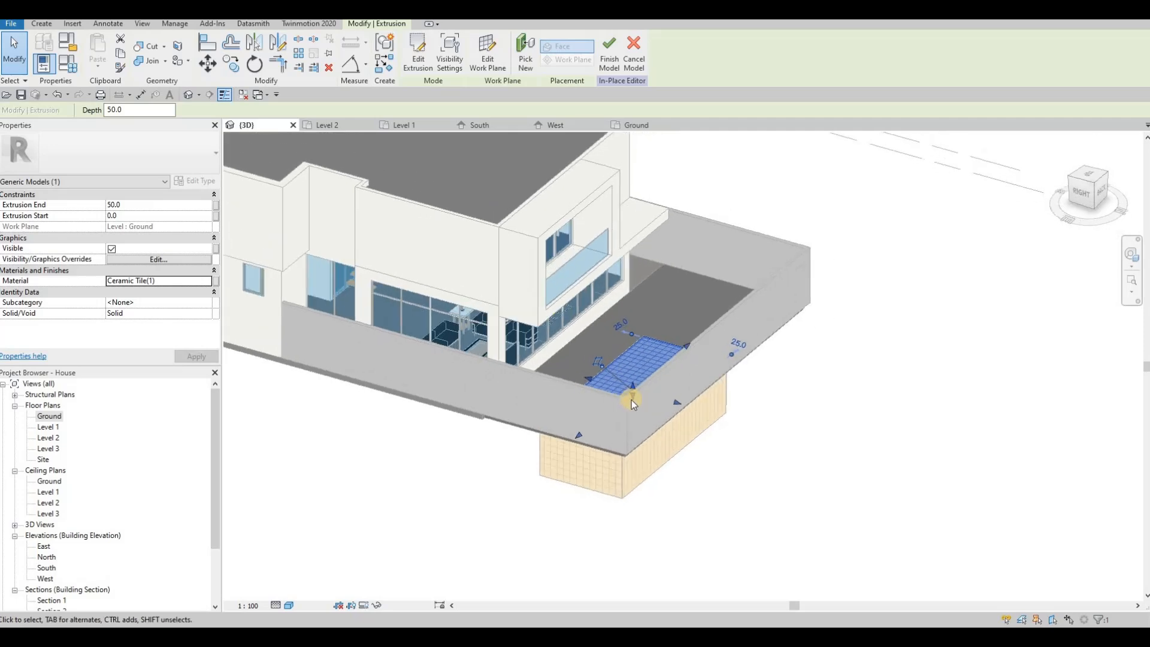
{"action": "mouse_move", "coordinate": [629, 452]}
{"action": "left_mouse_down"}
{"action": "mouse_move", "coordinate": [630, 384]}
{"action": "mouse_move", "coordinate": [624, 436]}
{"action": "left_mouse_up"}
{"action": "left_click_drag", "start_coordinate": [623, 441], "coordinate": [634, 419]}
{"action": "key", "text": "Escape"}
{"action": "middle_click_drag", "start_coordinate": [764, 493], "coordinate": [642, 390], "text": "shift"}
{"action": "left_click", "coordinate": [642, 389]}
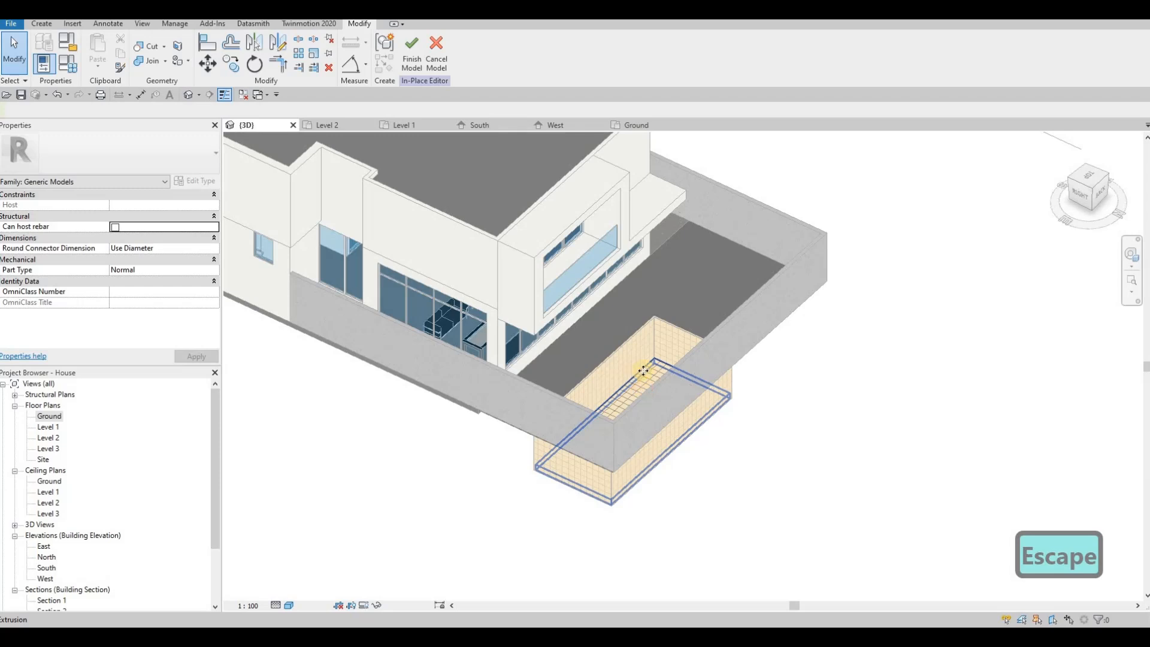
{"action": "key", "text": "Escape"}
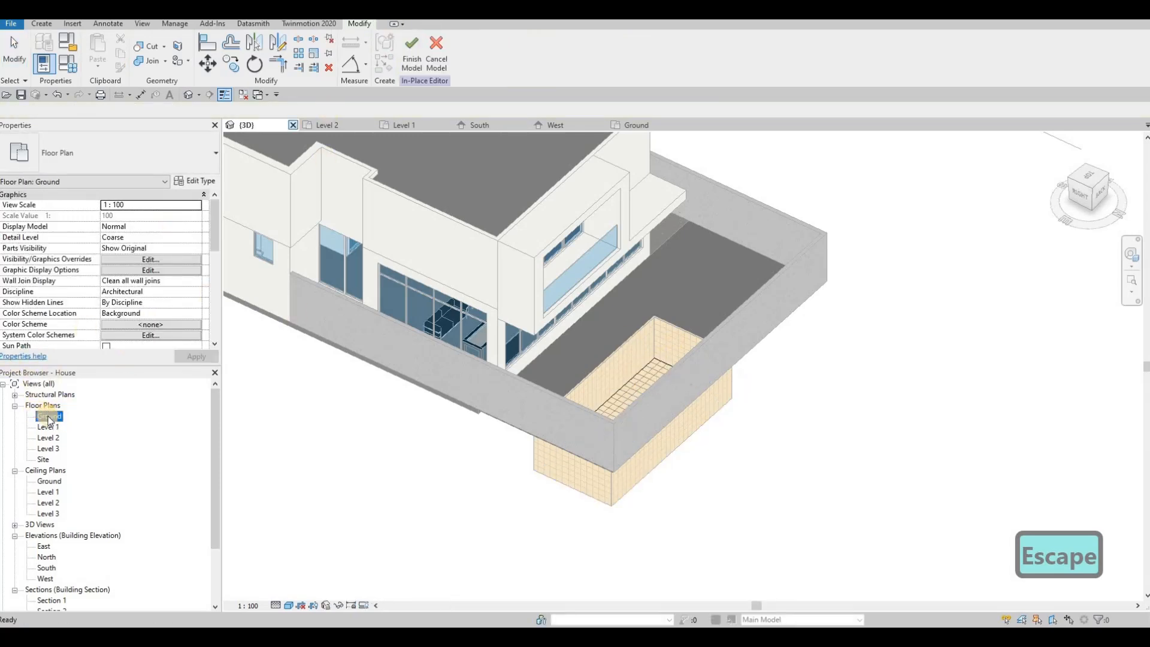
In the Ground plan, start a new extrusion and try typing WATER as its material
{"action": "double_click", "coordinate": [48, 417]}
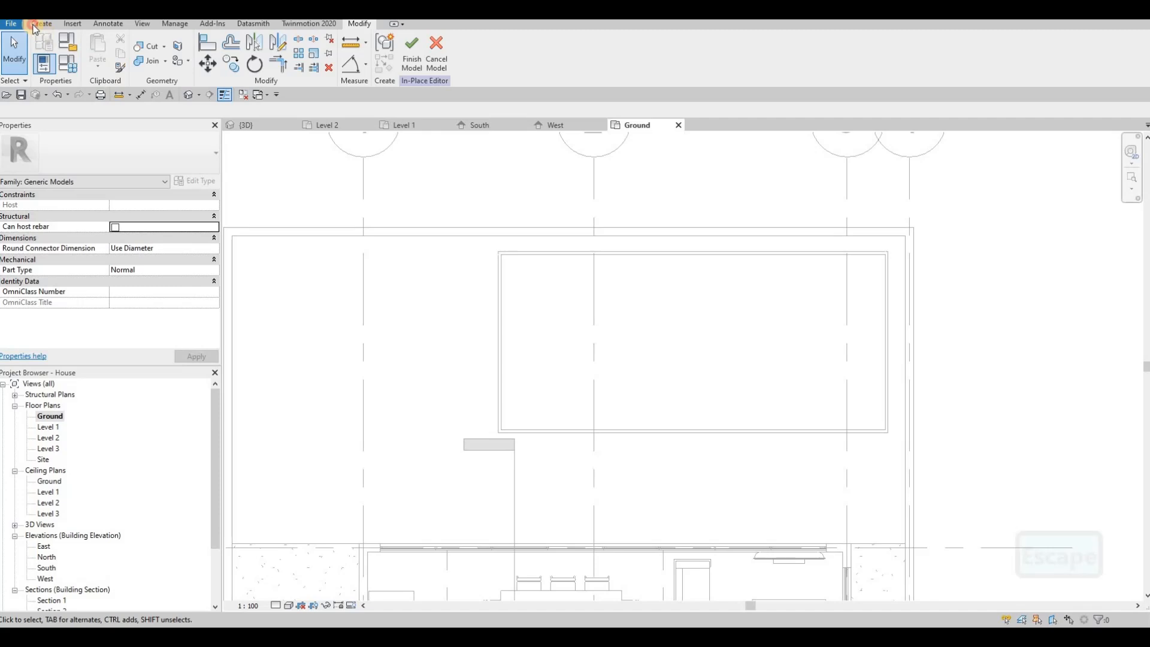
{"action": "left_click", "coordinate": [36, 24]}
{"action": "left_click", "coordinate": [97, 50]}
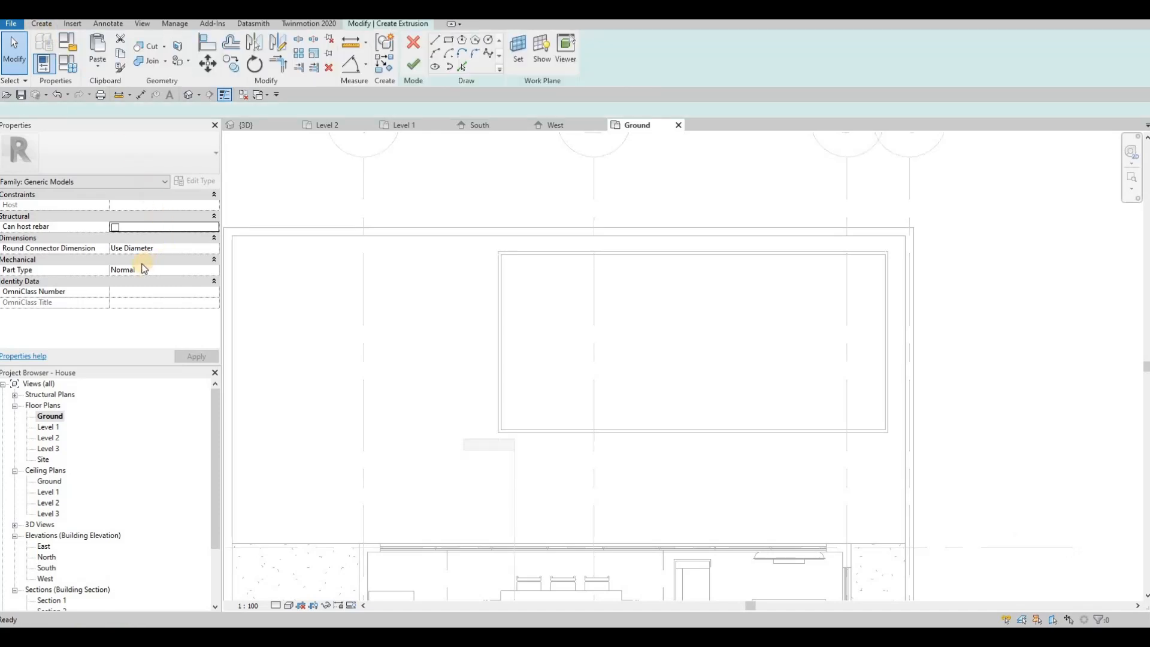
{"action": "left_click", "coordinate": [179, 282]}
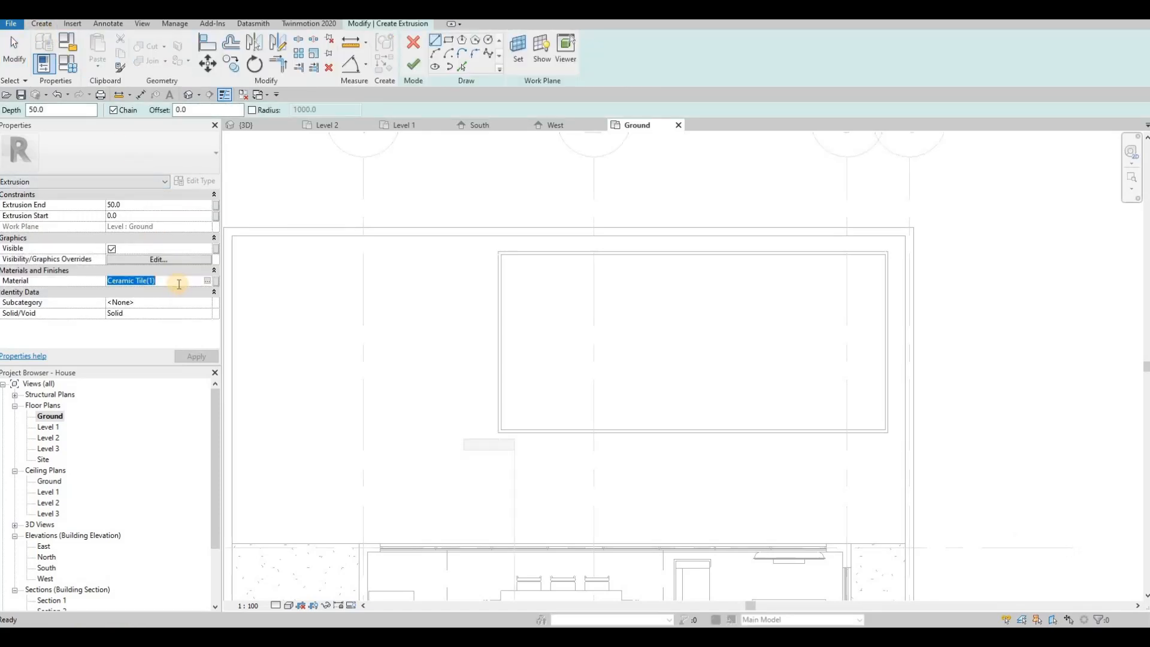
{"action": "type", "text": "WATER"}
{"action": "left_click", "coordinate": [197, 357]}
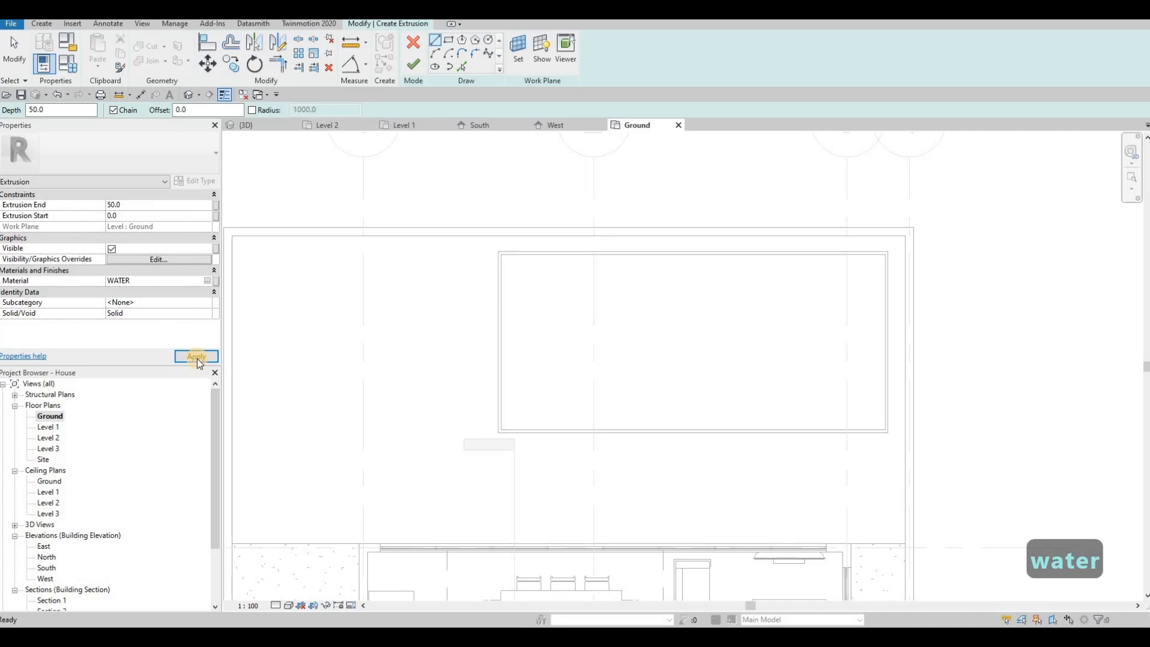
{"action": "key", "text": "Escape"}
Find Water in the Material Browser library and add it as the extrusion's material
{"action": "left_click", "coordinate": [207, 281]}
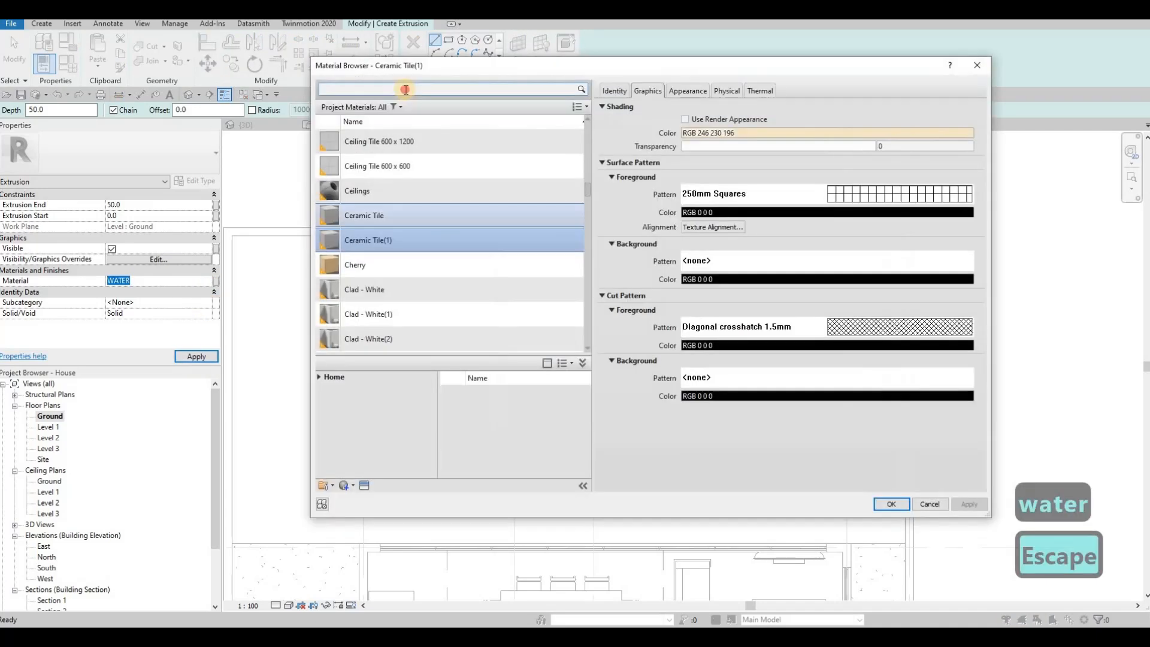
{"action": "left_click", "coordinate": [405, 89]}
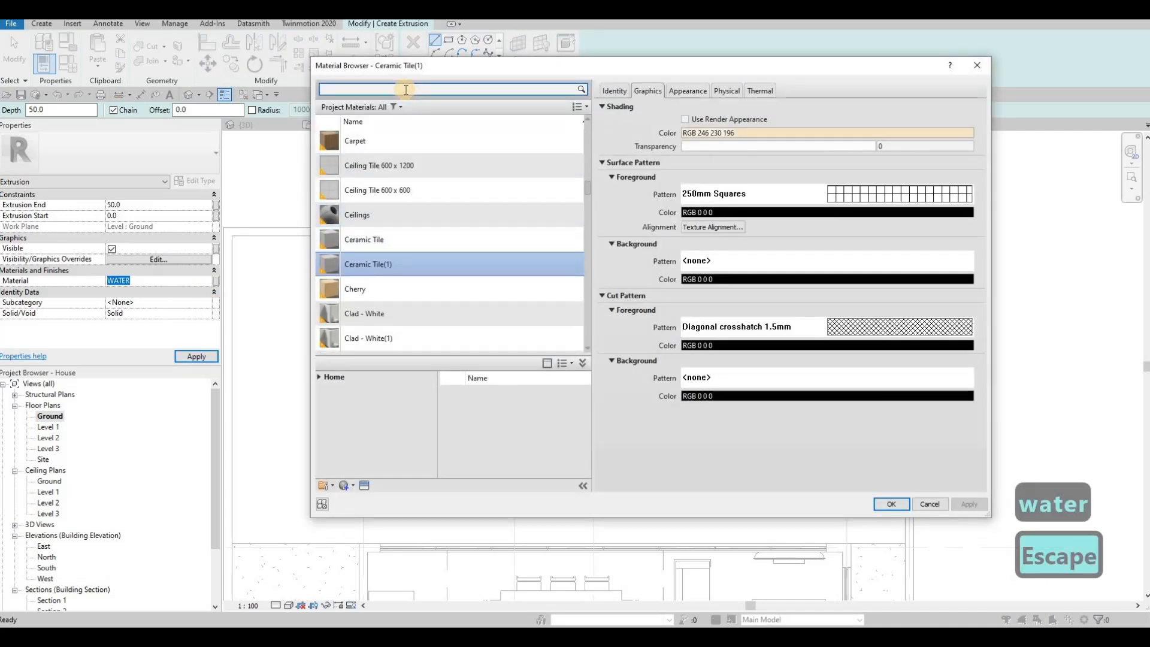
{"action": "type", "text": "WATER"}
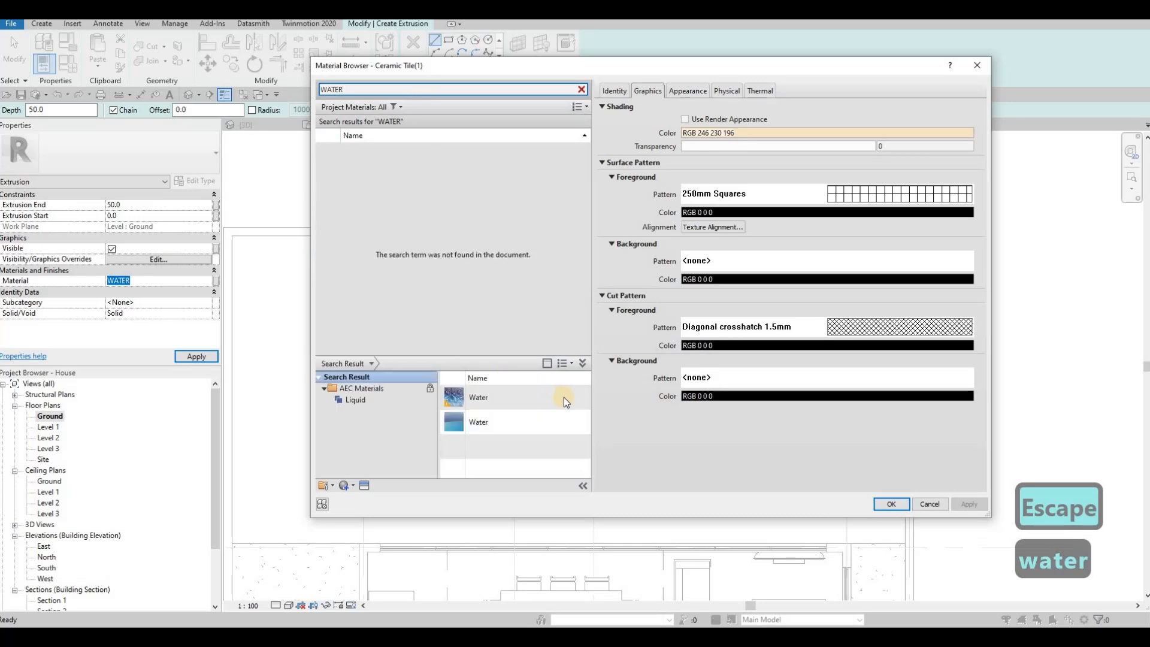
{"action": "left_click", "coordinate": [569, 421]}
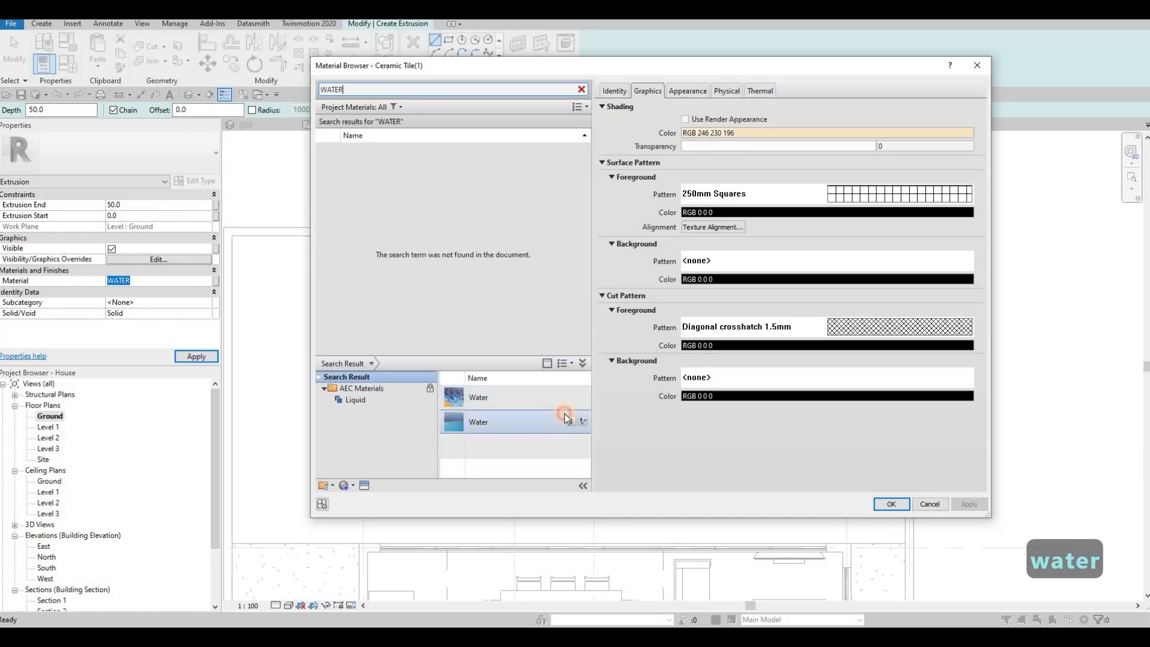
{"action": "left_click", "coordinate": [567, 420]}
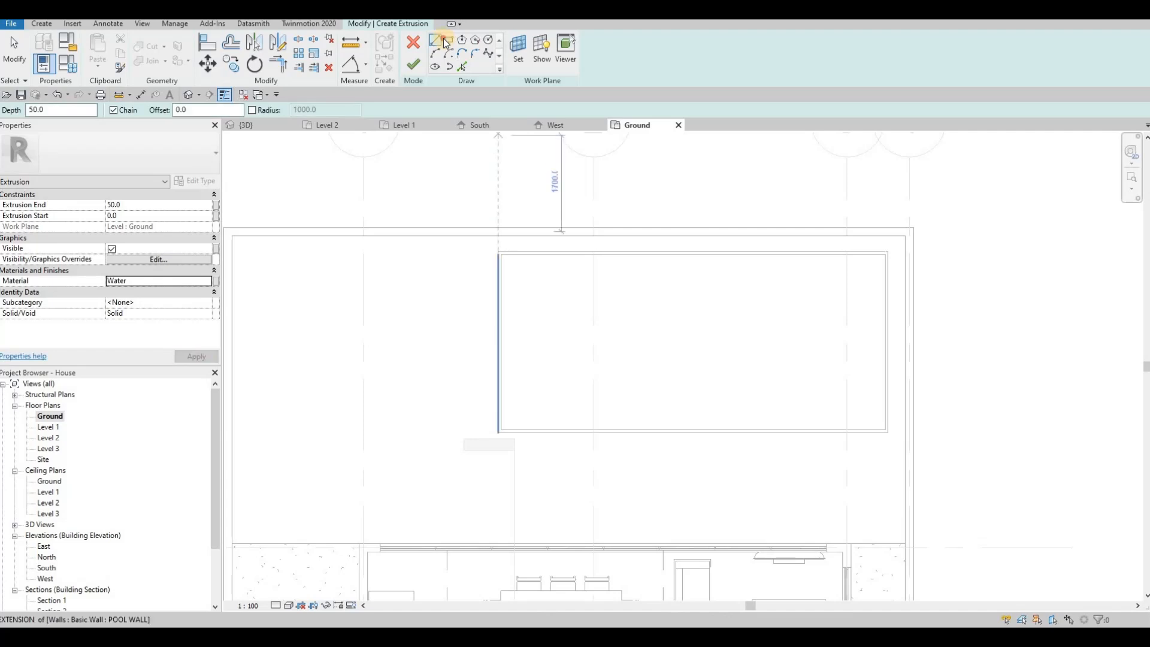
Draw the water rectangle over the pool, finish the sketch, and view it in 3D
{"action": "left_click", "coordinate": [446, 44]}
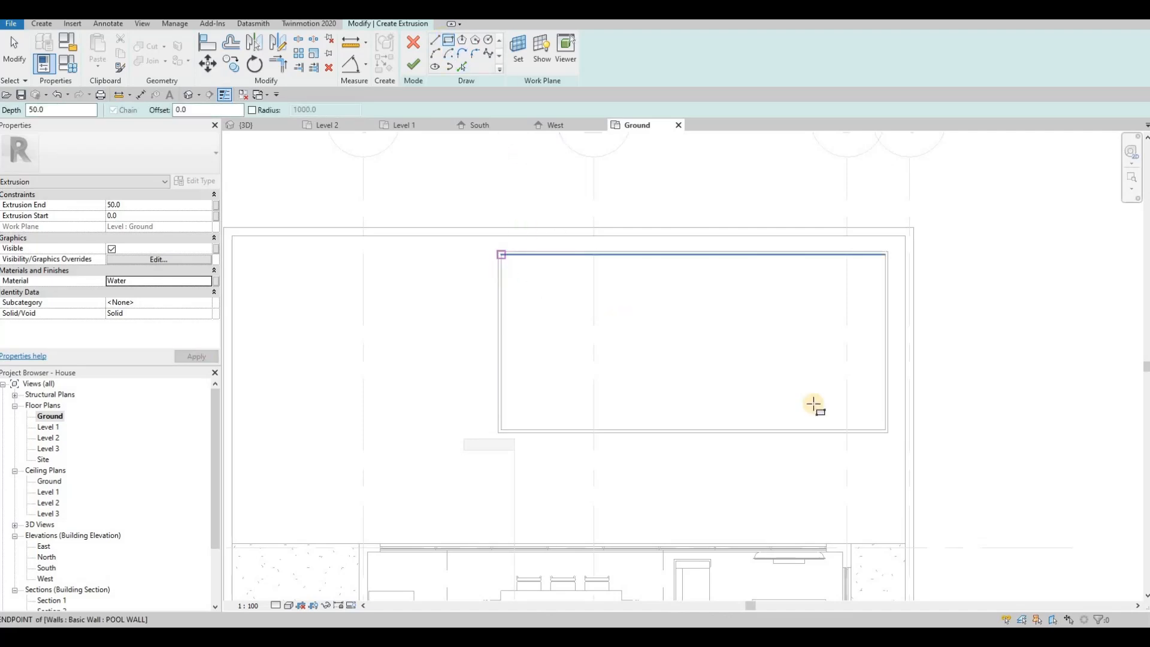
{"action": "left_click", "coordinate": [884, 429]}
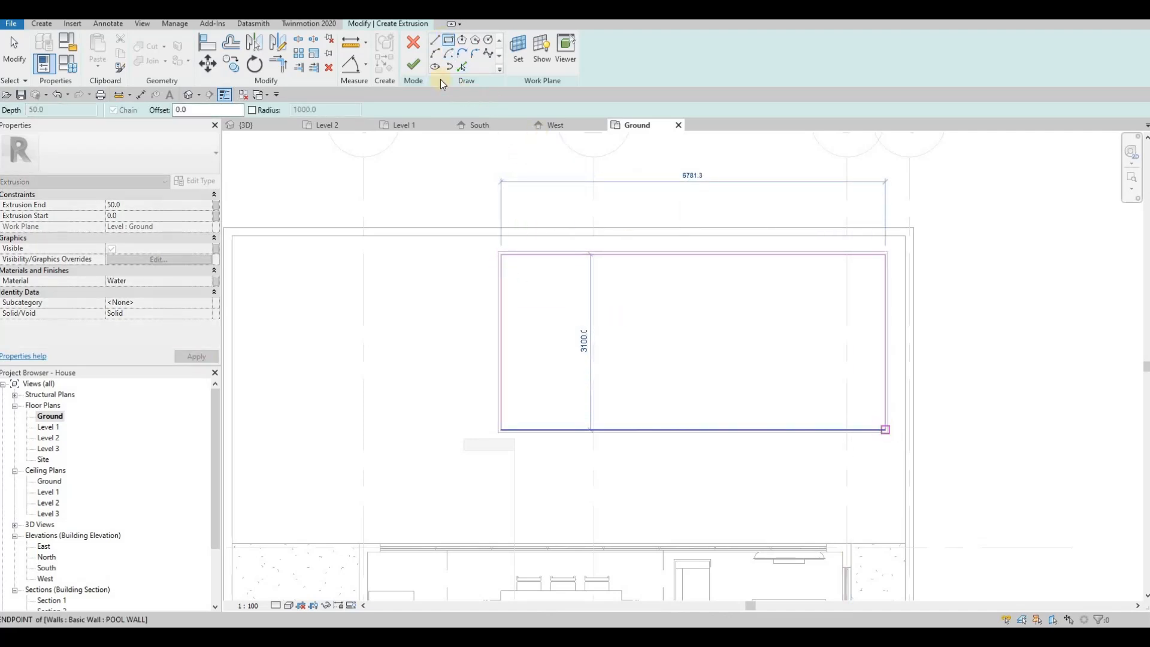
{"action": "left_click", "coordinate": [414, 64]}
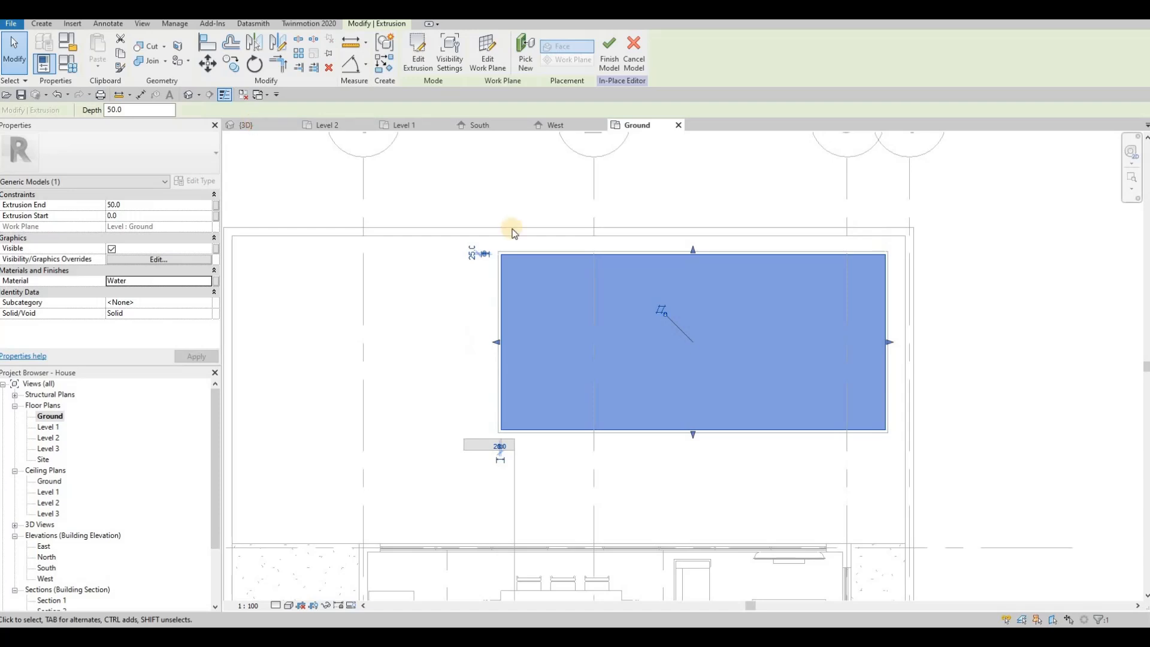
{"action": "key", "text": "ctrl+Tab"}
{"action": "middle_click_drag", "start_coordinate": [621, 386], "coordinate": [627, 393], "text": "shift"}
Deepen the water extrusion to start at -200 and finish the in-place pool model
{"action": "scroll", "coordinate": [627, 393], "scroll_direction": "up", "scroll_amount": 2}
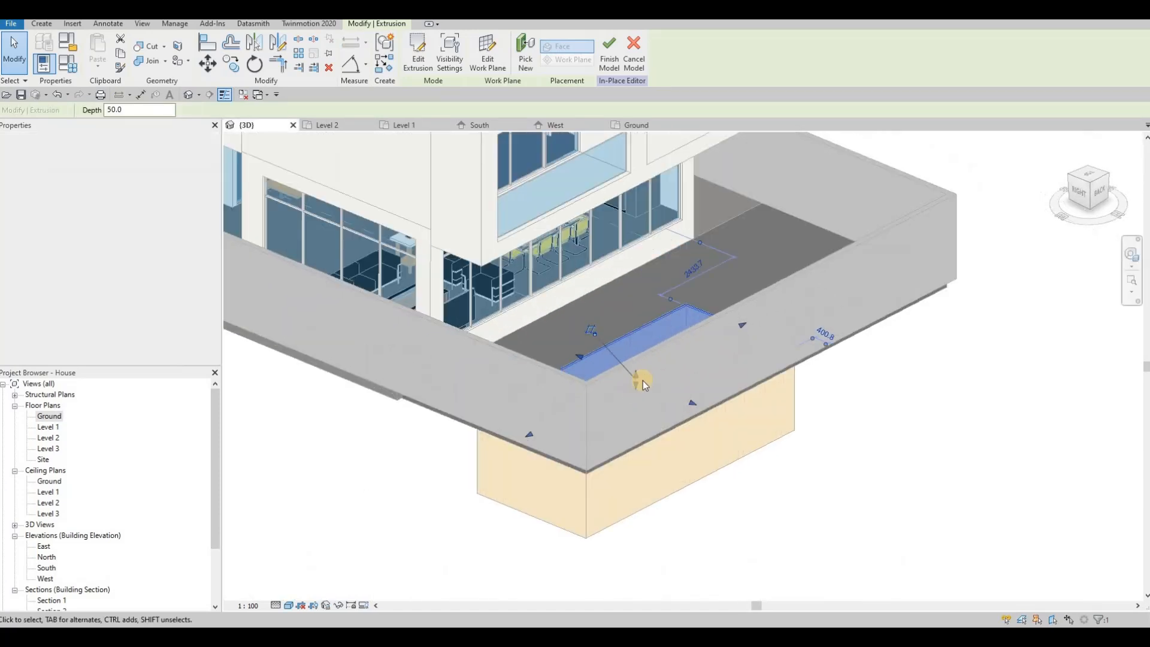
{"action": "scroll", "coordinate": [642, 379], "scroll_direction": "up", "scroll_amount": 2}
{"action": "mouse_move", "coordinate": [647, 378]}
{"action": "left_mouse_down"}
{"action": "mouse_move", "coordinate": [651, 362]}
{"action": "mouse_move", "coordinate": [649, 376]}
{"action": "left_mouse_up"}
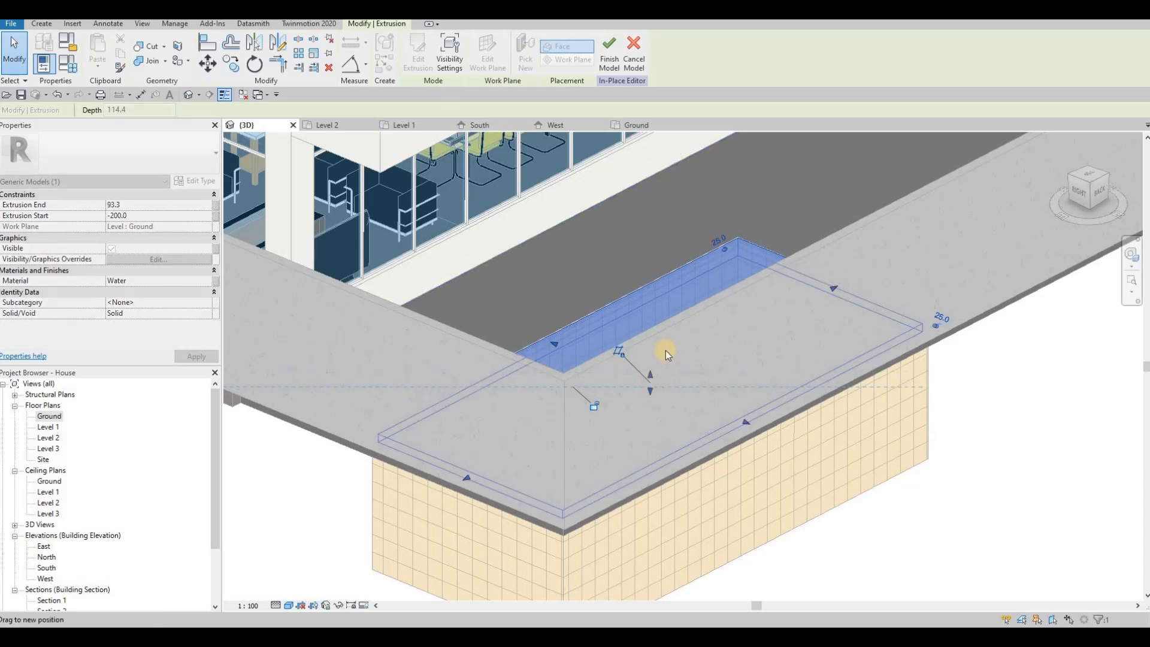
{"action": "key", "text": "Escape"}
{"action": "key", "text": "Escape"}
{"action": "scroll", "coordinate": [653, 377], "scroll_direction": "down", "scroll_amount": 3}
{"action": "middle_click_drag", "start_coordinate": [388, 143], "coordinate": [476, 169], "text": "shift"}
{"action": "left_click", "coordinate": [411, 51]}
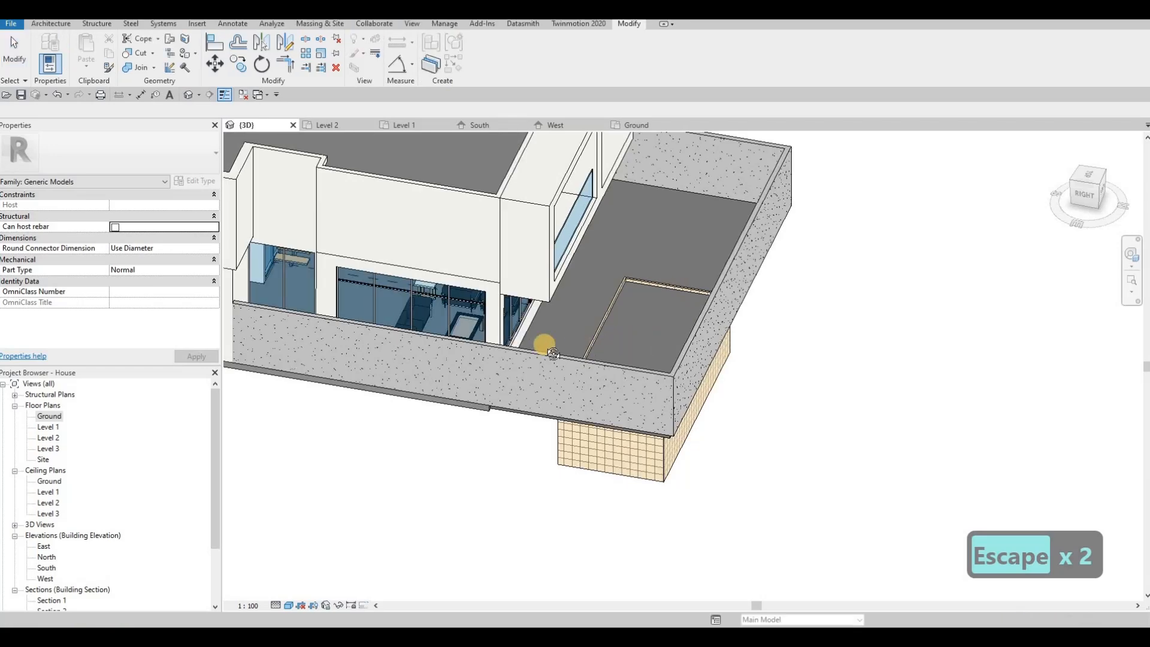
{"action": "middle_click_drag", "start_coordinate": [538, 341], "coordinate": [636, 333], "text": "shift"}
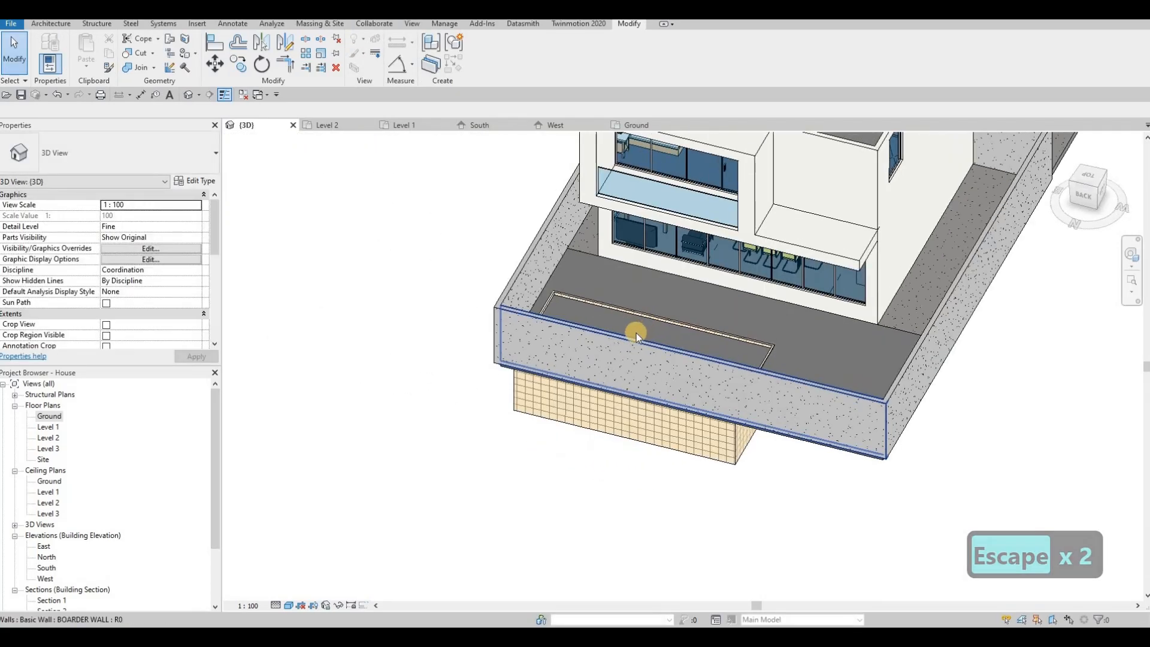
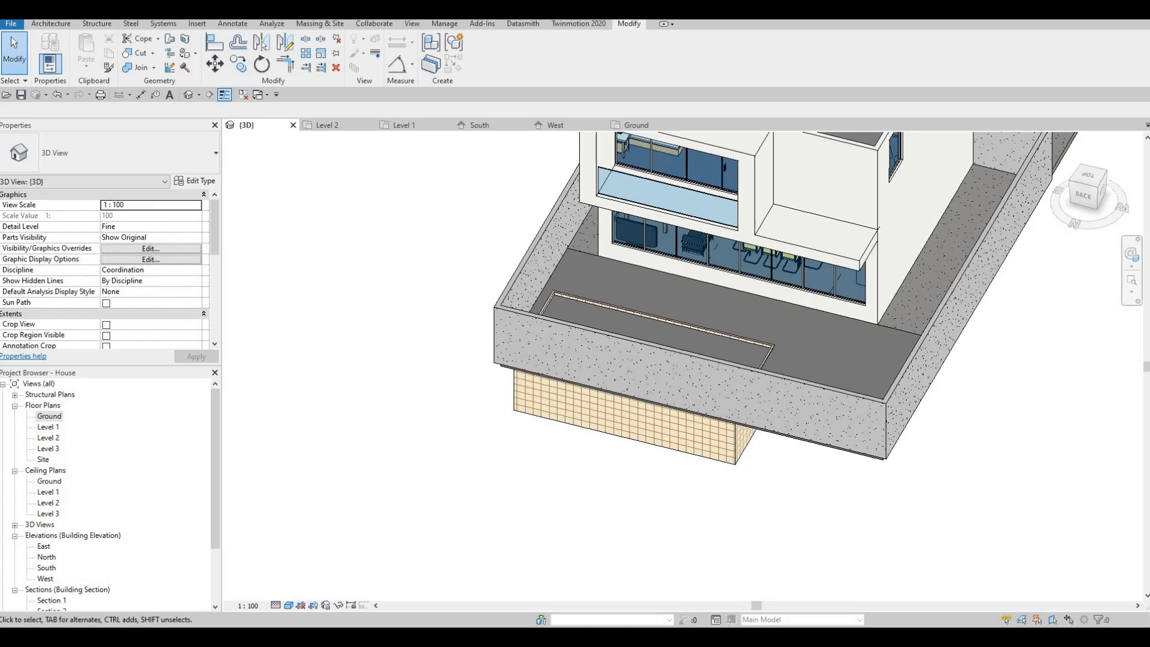
Drag the Google Drive 'All Extra Families' browser window over Revit and maximize it
{"action": "left_click_drag", "start_coordinate": [1148, 107], "coordinate": [557, 22]}
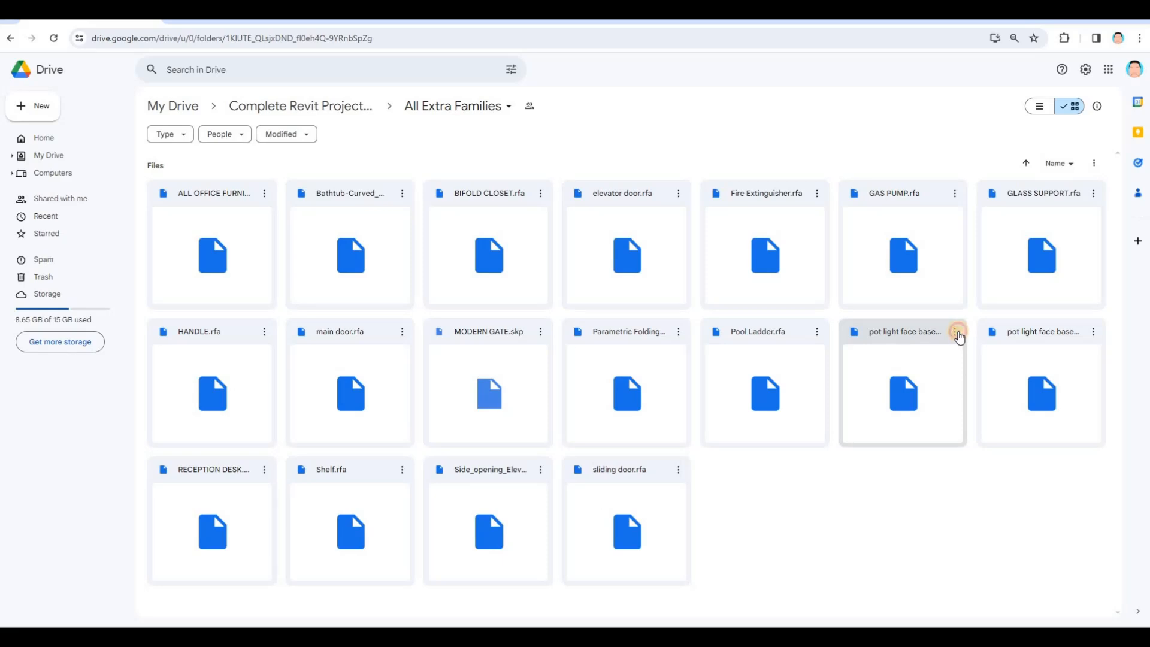
Download the circle and square pot light face base families
{"action": "left_click", "coordinate": [957, 332]}
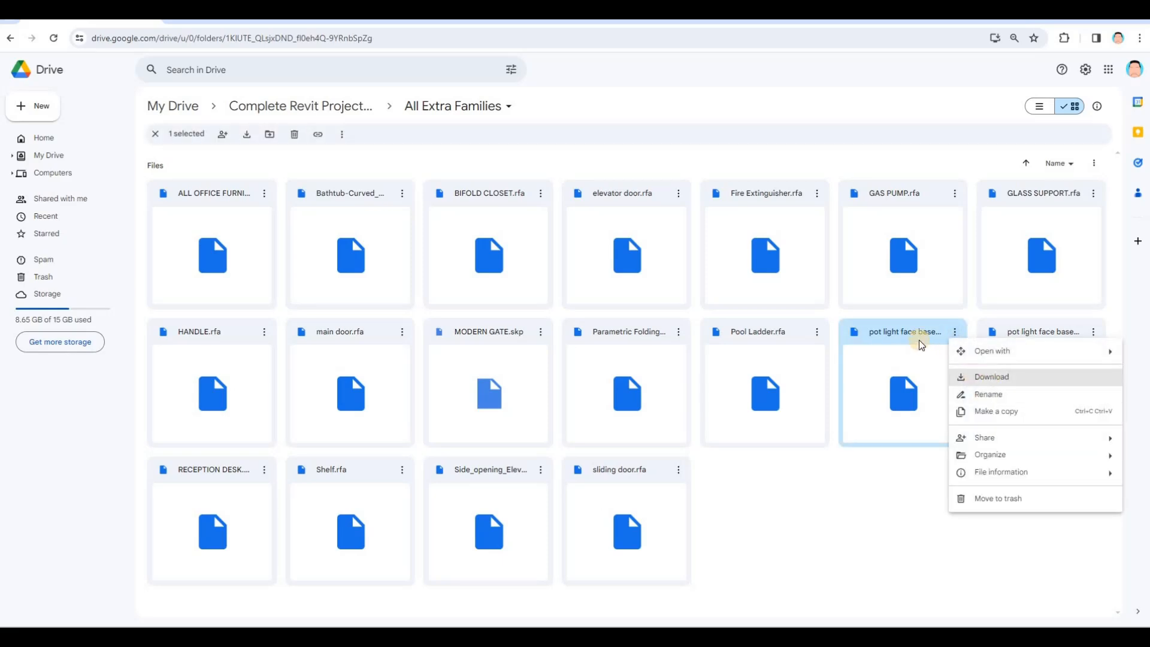
{"action": "key", "text": "Return"}
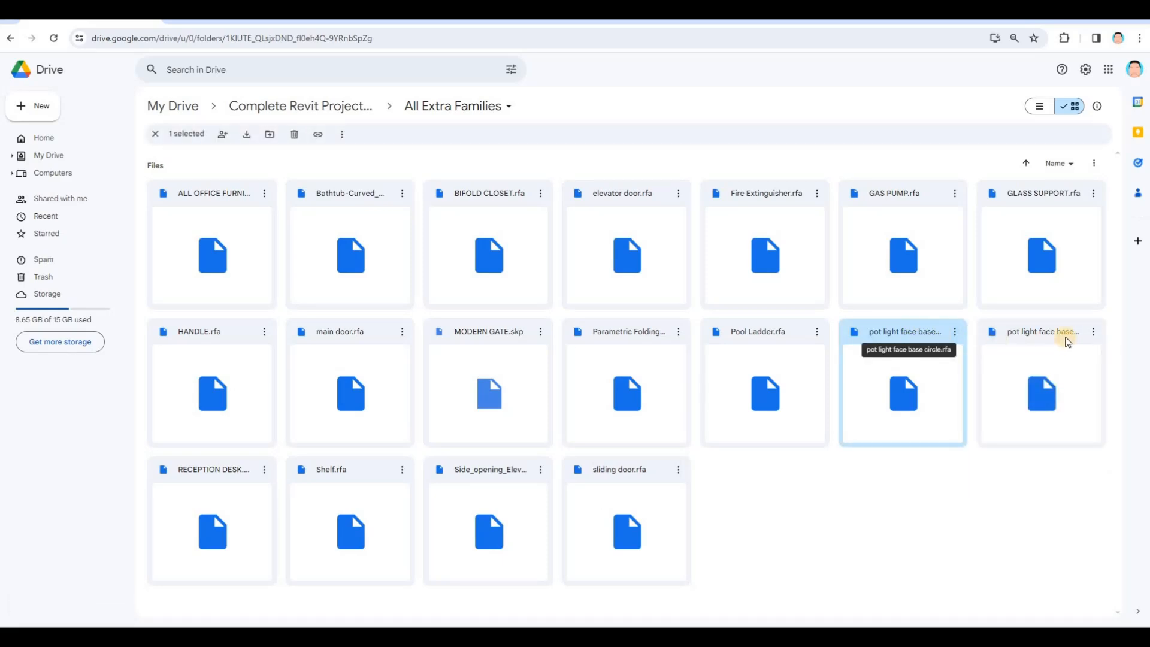
{"action": "left_click", "coordinate": [1092, 332]}
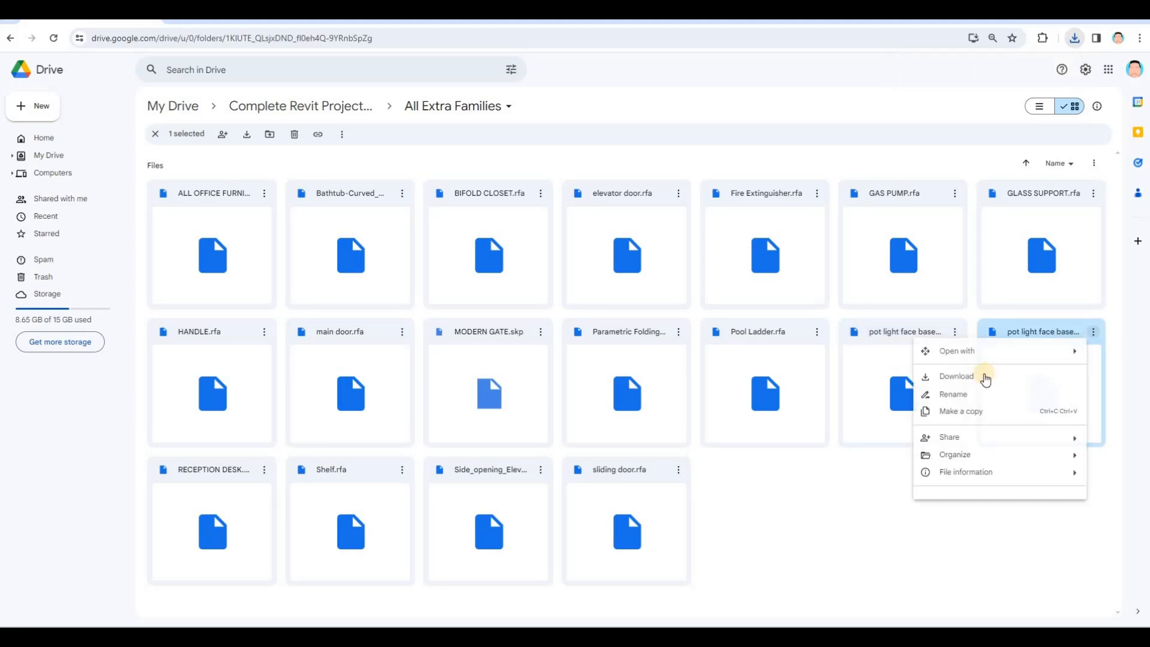
{"action": "left_click", "coordinate": [922, 376]}
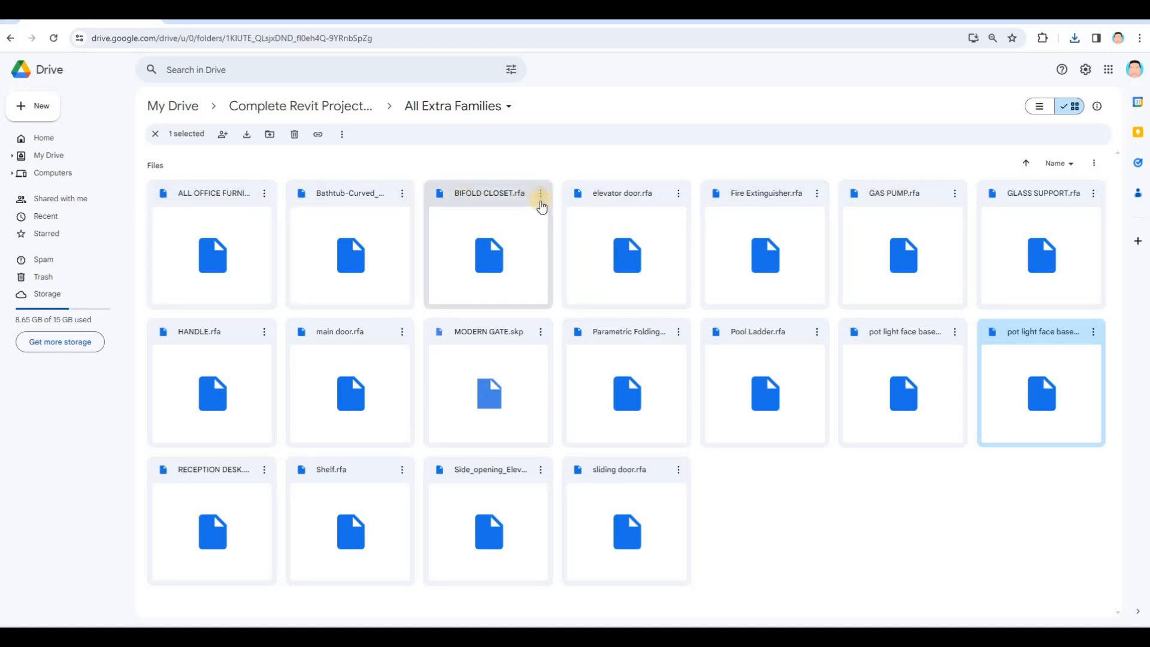
Download BIFOLD CLOSET.rfa and Pool Ladder.rfa from the folder
{"action": "left_click", "coordinate": [541, 201]}
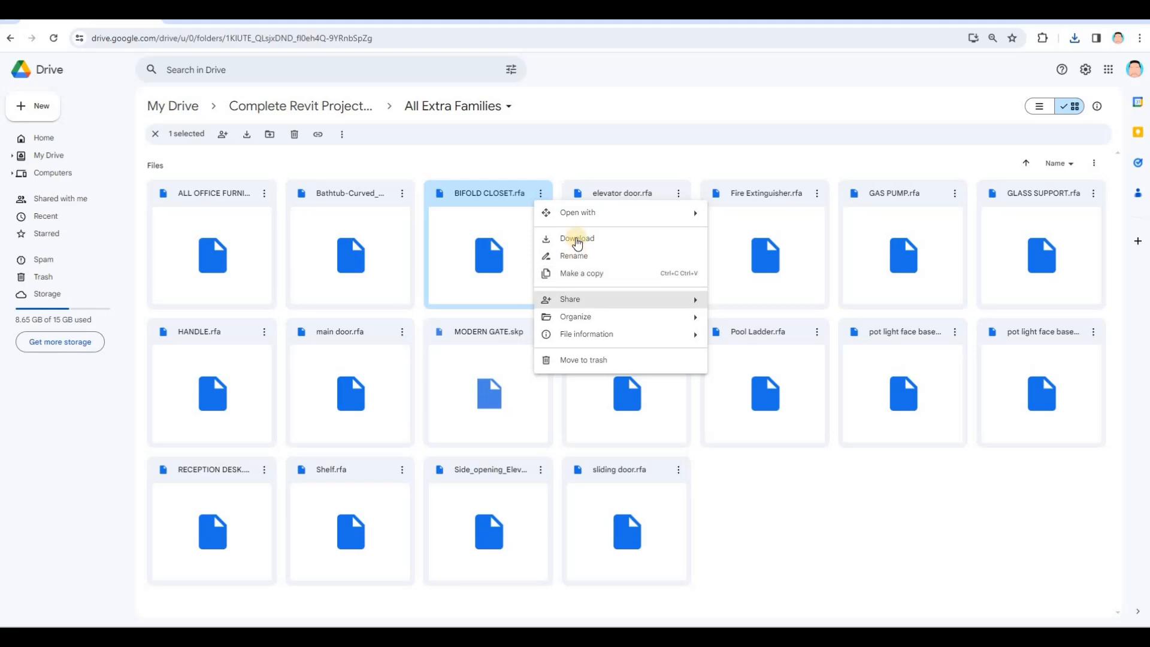
{"action": "left_click", "coordinate": [575, 240]}
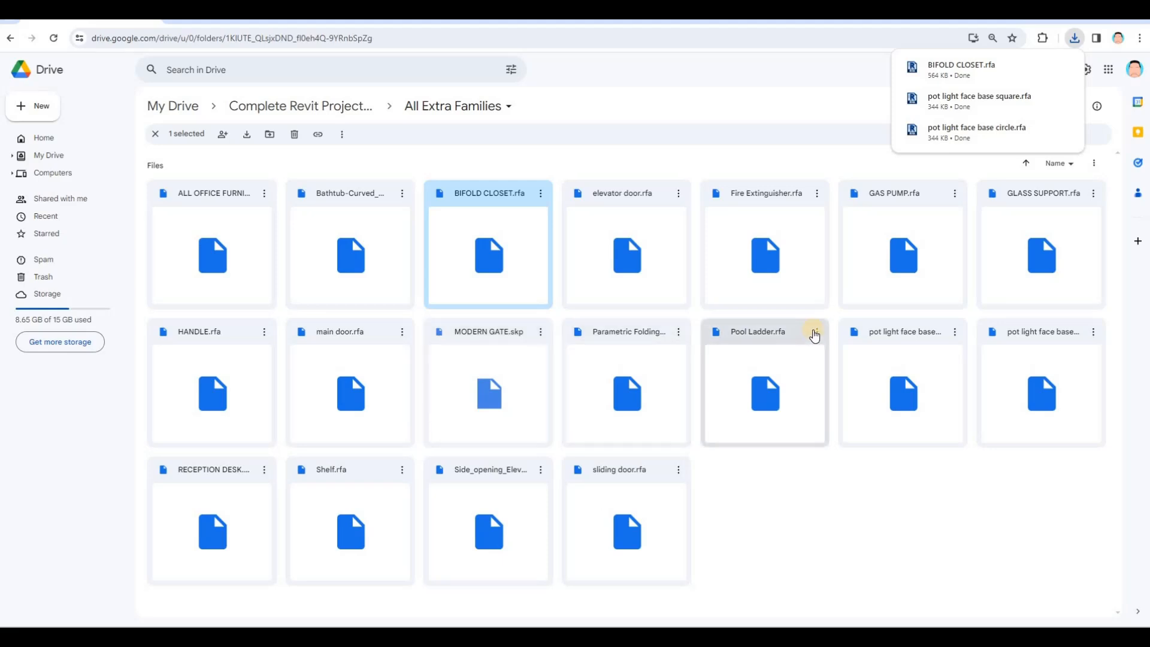
{"action": "left_click", "coordinate": [815, 335]}
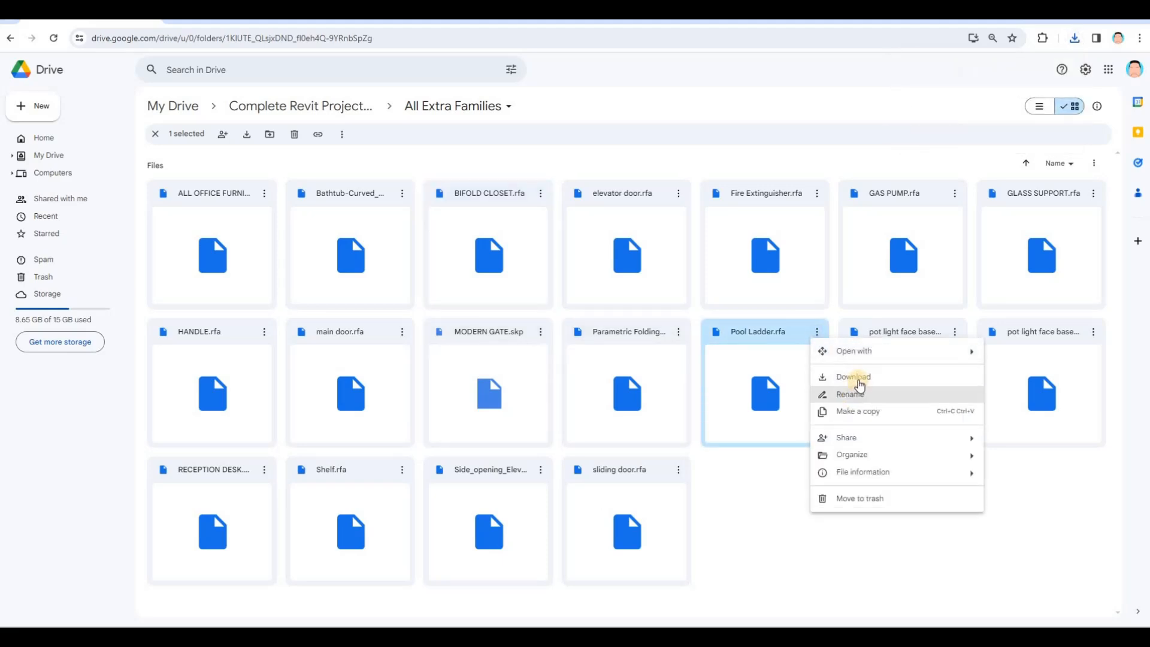
{"action": "left_click", "coordinate": [853, 377]}
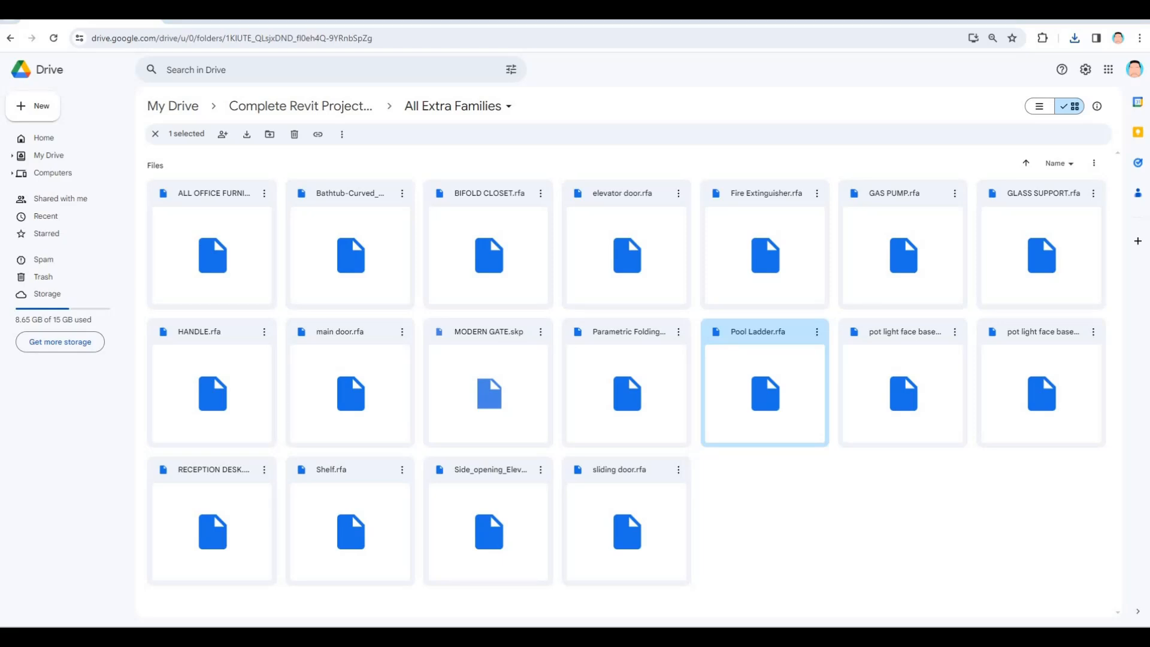
{"action": "key", "text": "Delete"}
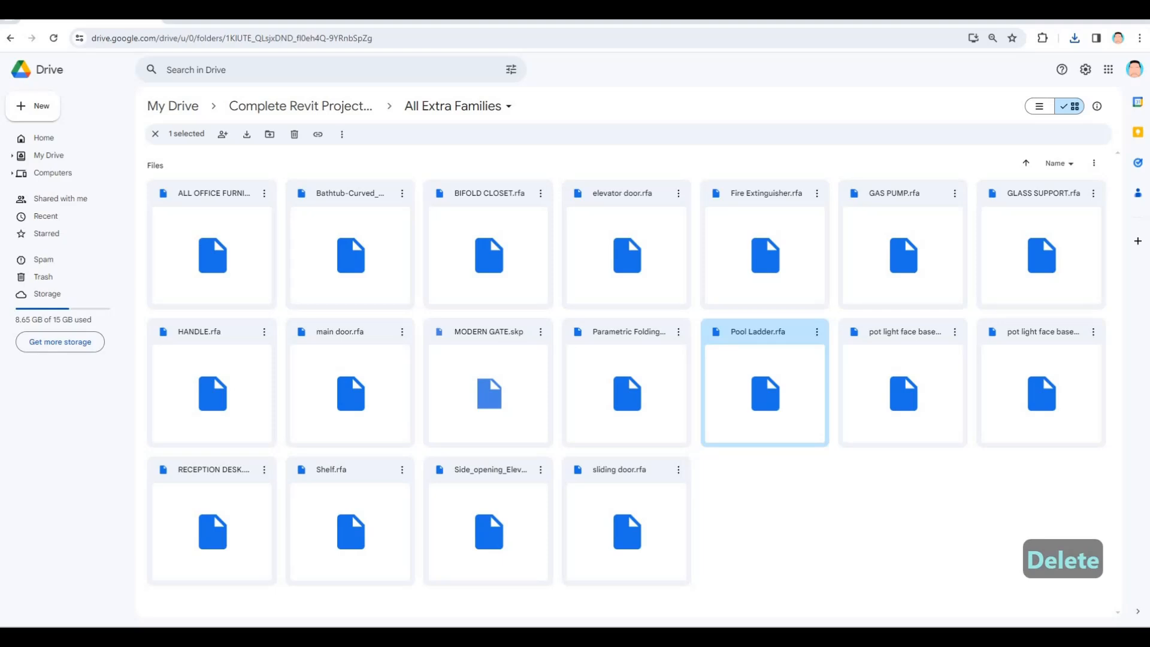
Drag Pool Ladder.rfa from the Downloads folder into the Revit 3D view to load it
{"action": "left_click_drag", "start_coordinate": [1149, 148], "coordinate": [599, 148]}
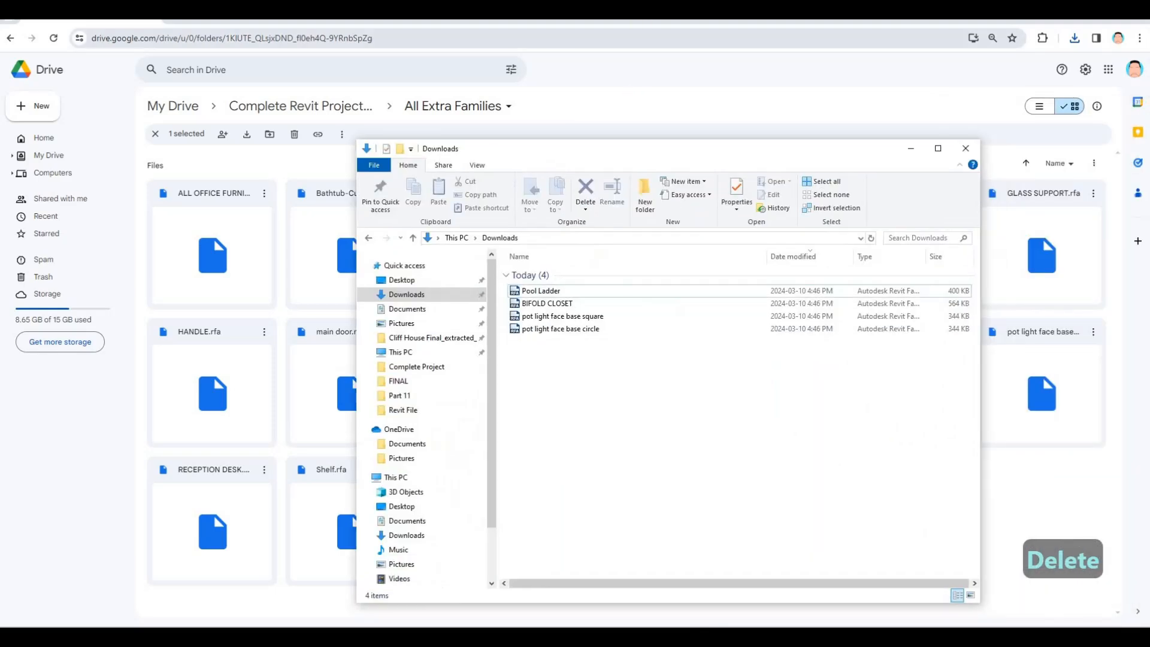
{"action": "left_click_drag", "start_coordinate": [694, 22], "coordinate": [1149, 45]}
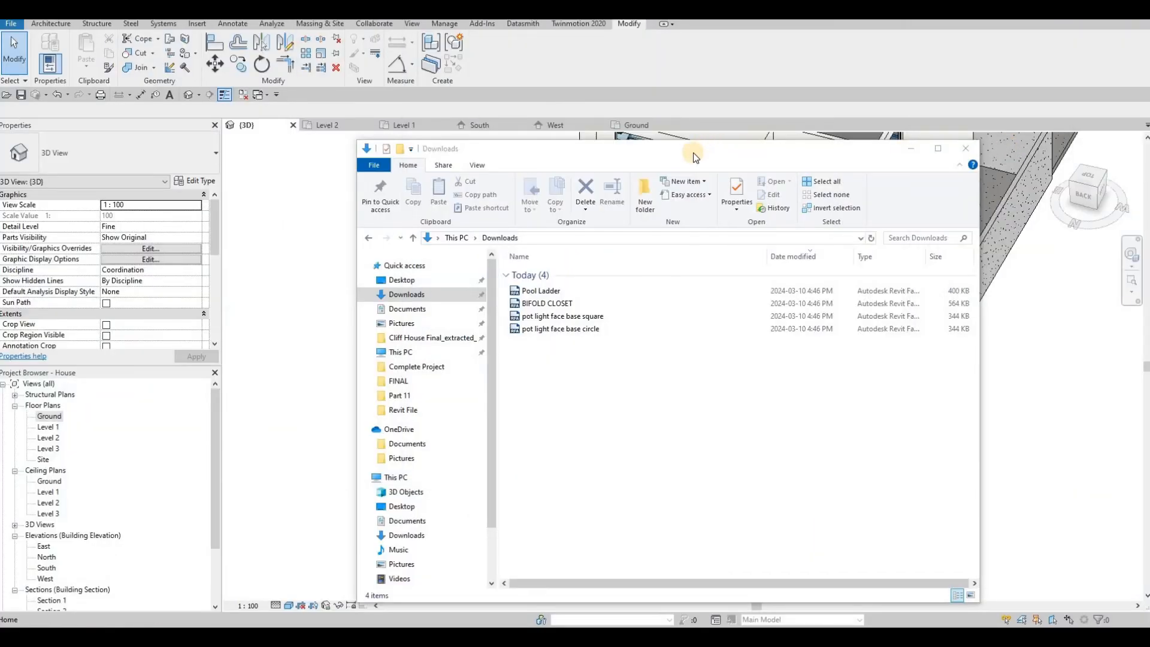
{"action": "left_click_drag", "start_coordinate": [802, 152], "coordinate": [1149, 130]}
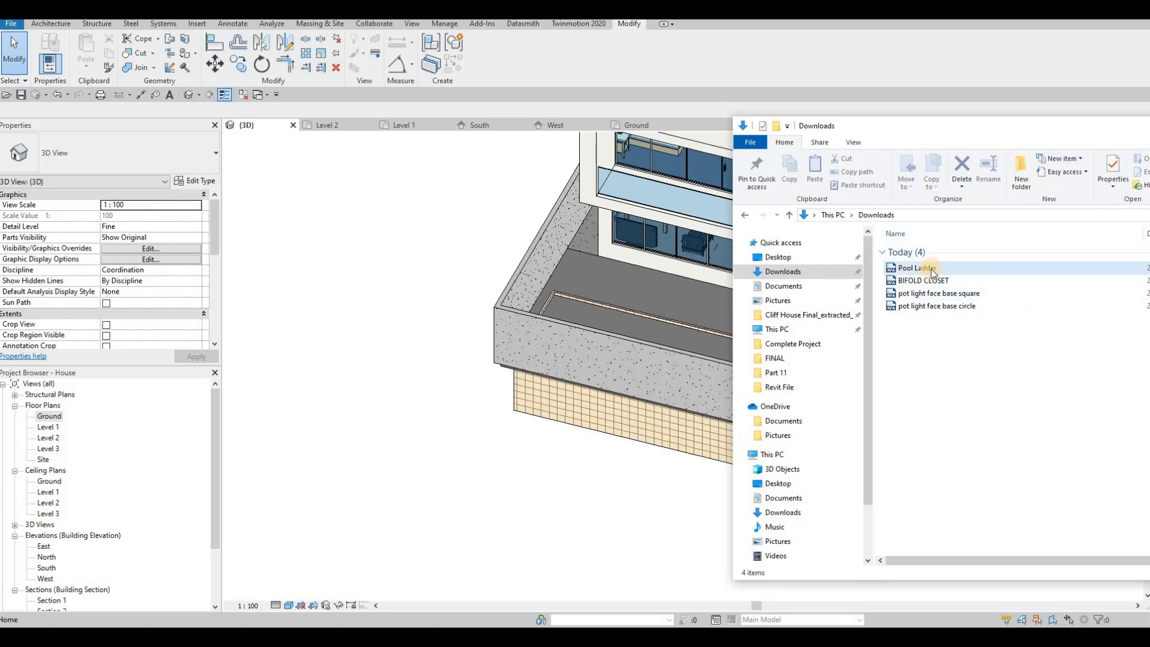
{"action": "left_click_drag", "start_coordinate": [916, 267], "coordinate": [691, 315]}
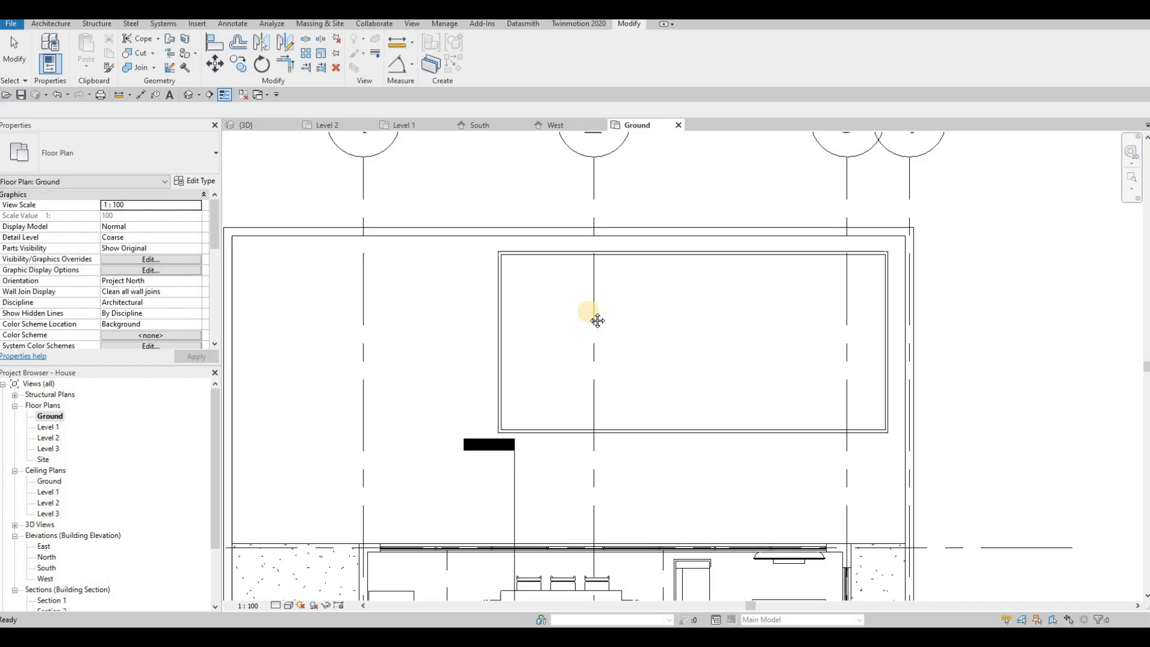
Place the Pool Ladder (CM), rotated a quarter turn, at the pool wall corner
{"action": "key", "text": "Escape"}
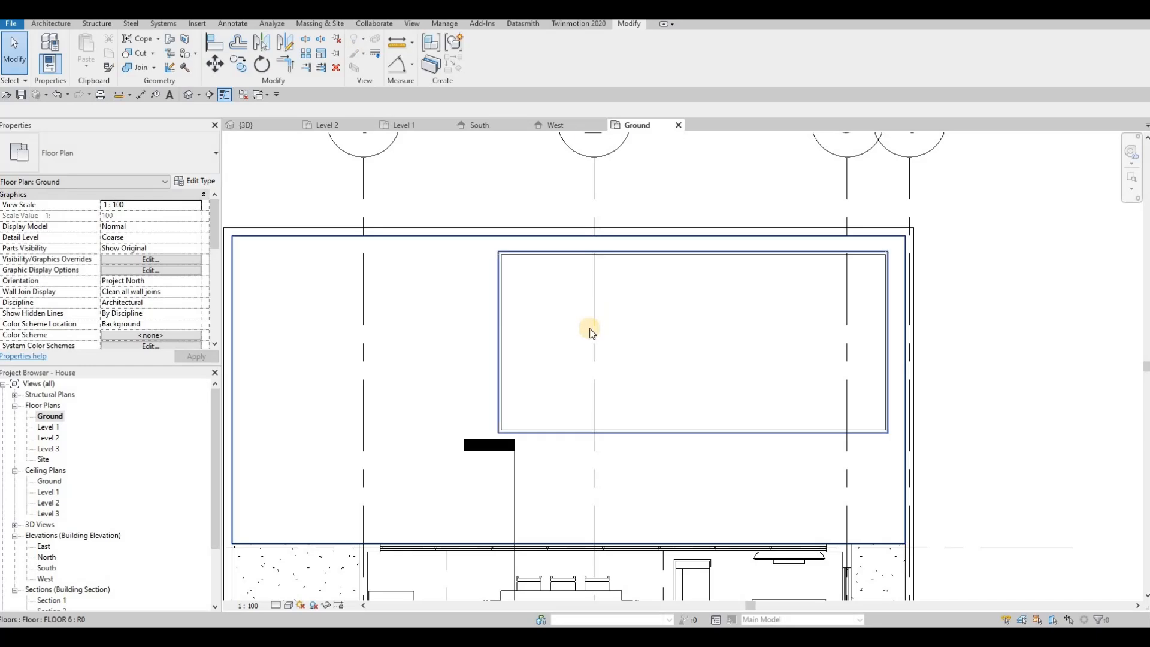
{"action": "key", "text": "c"}
{"action": "key", "text": "m"}
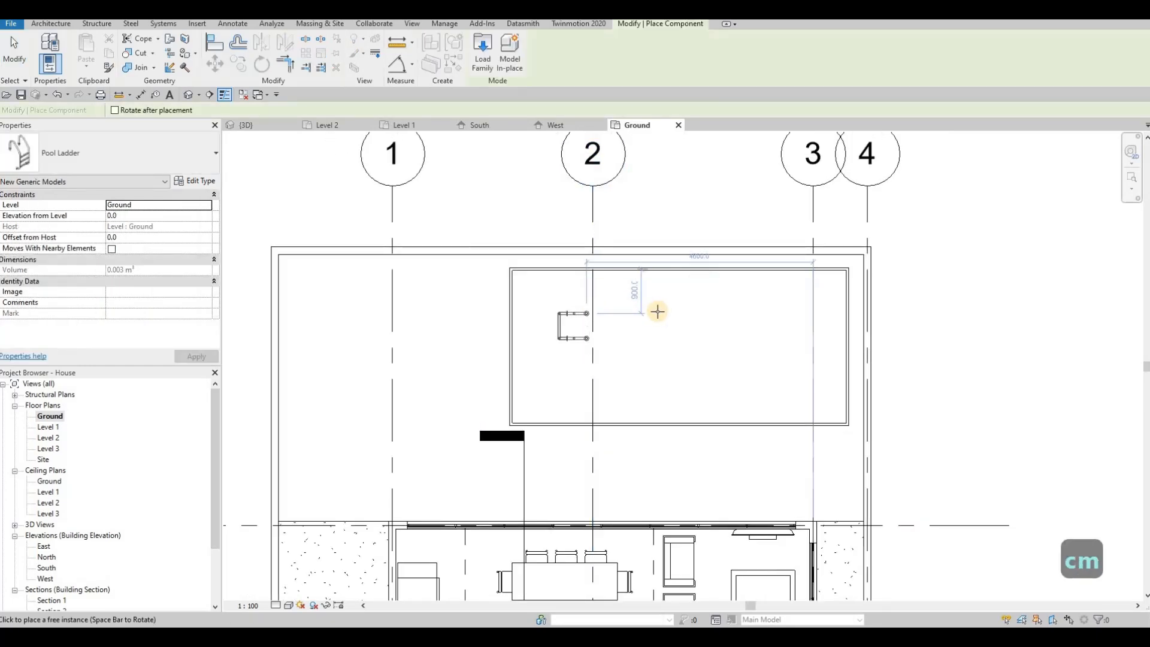
{"action": "scroll", "coordinate": [731, 303], "scroll_direction": "up", "scroll_amount": 3}
{"action": "scroll", "coordinate": [796, 286], "scroll_direction": "up", "scroll_amount": 3}
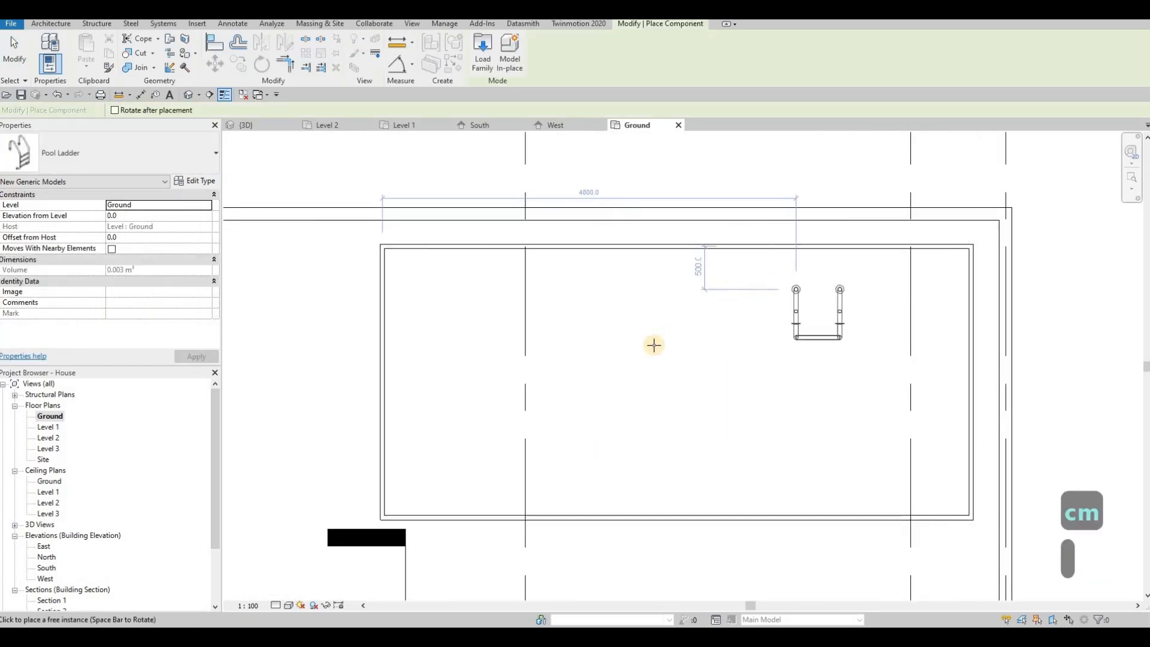
{"action": "key", "text": "space"}
{"action": "key", "text": "space"}
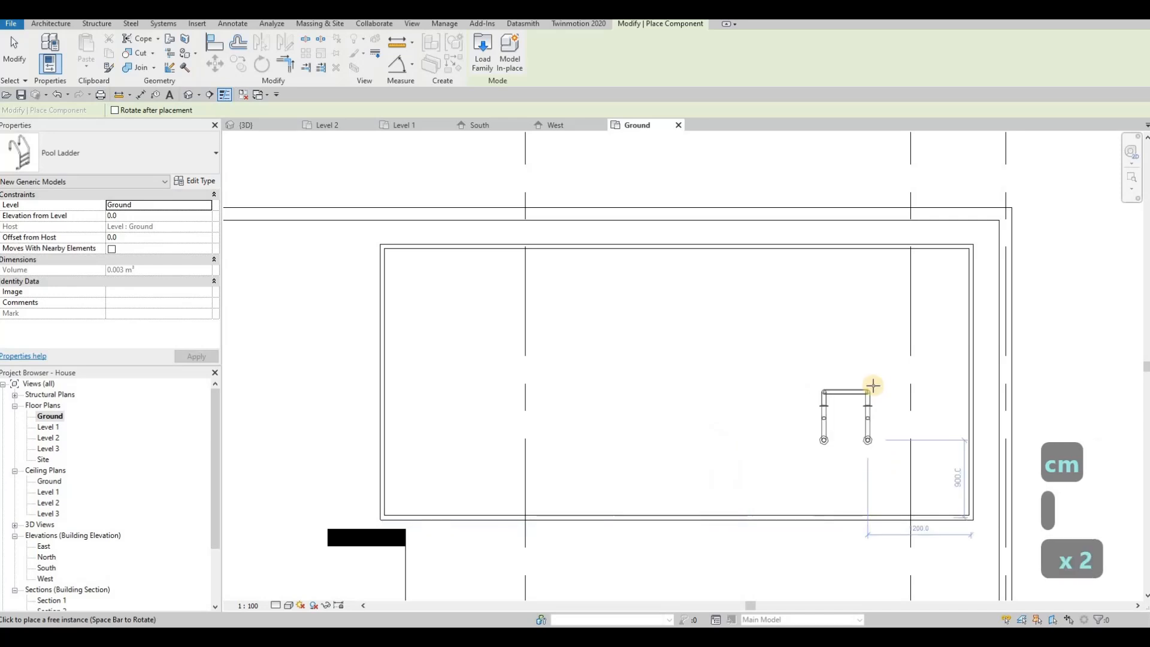
{"action": "middle_click_drag", "start_coordinate": [974, 494], "coordinate": [971, 417]}
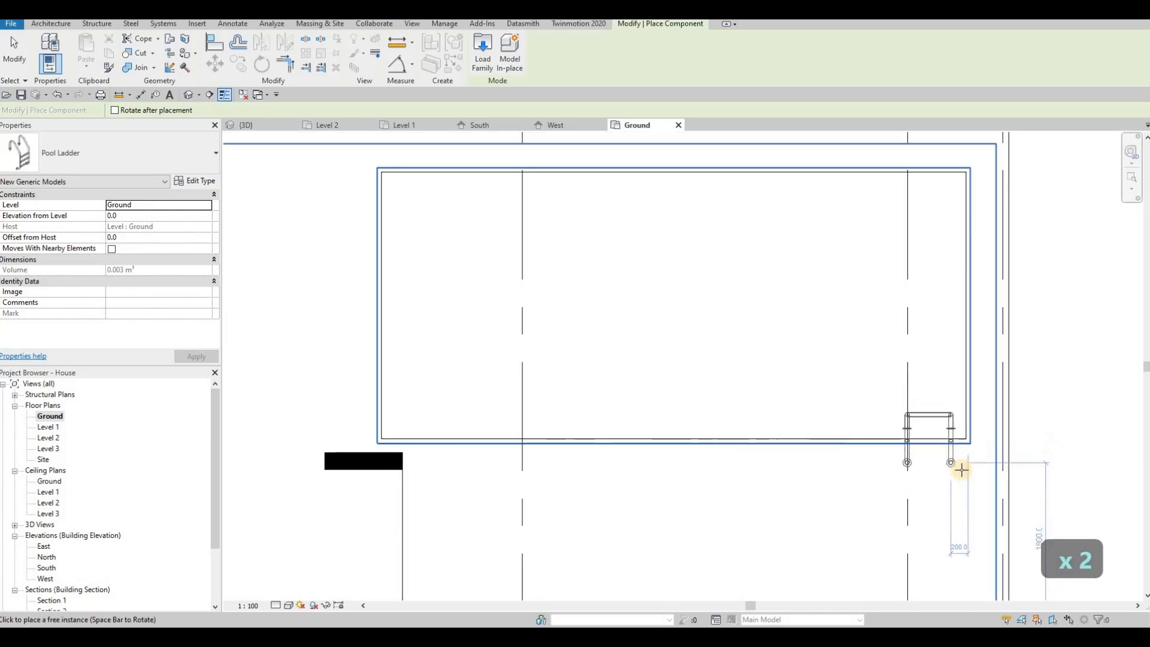
{"action": "left_click", "coordinate": [957, 454]}
{"action": "scroll", "coordinate": [952, 446], "scroll_direction": "up", "scroll_amount": 2}
{"action": "key", "text": "Escape"}
{"action": "key", "text": "Escape"}
{"action": "key", "text": "Escape"}
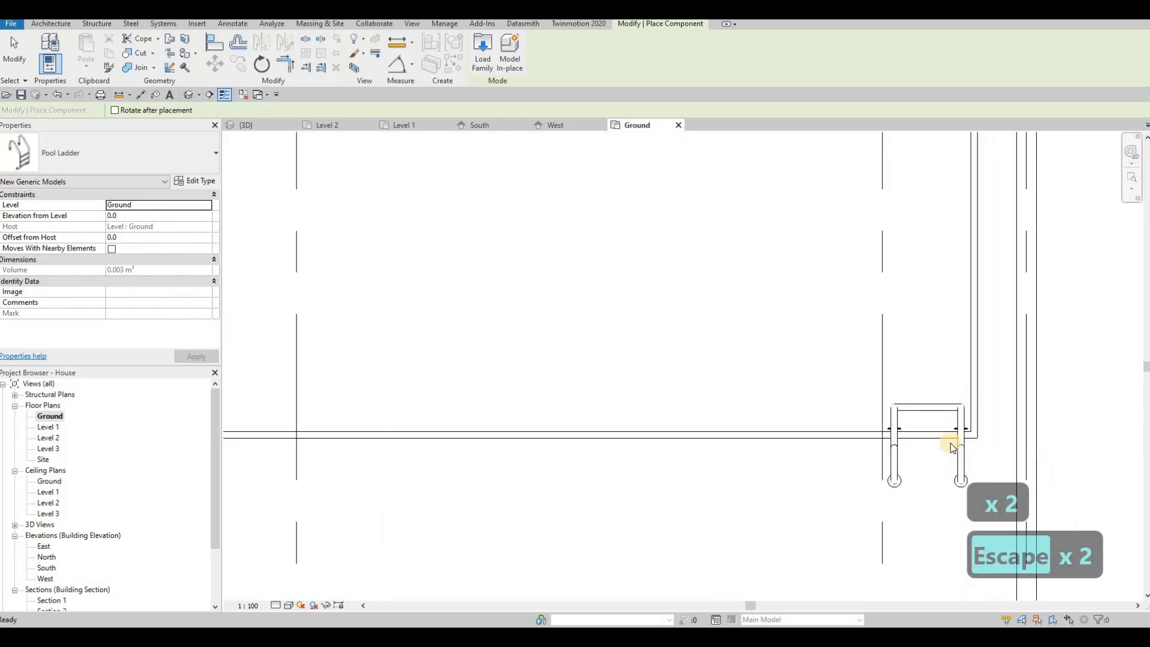
Align the ladder to the pool wall with AL
{"action": "key", "text": "a"}
{"action": "key", "text": "l"}
{"action": "scroll", "coordinate": [902, 433], "scroll_direction": "up", "scroll_amount": 2}
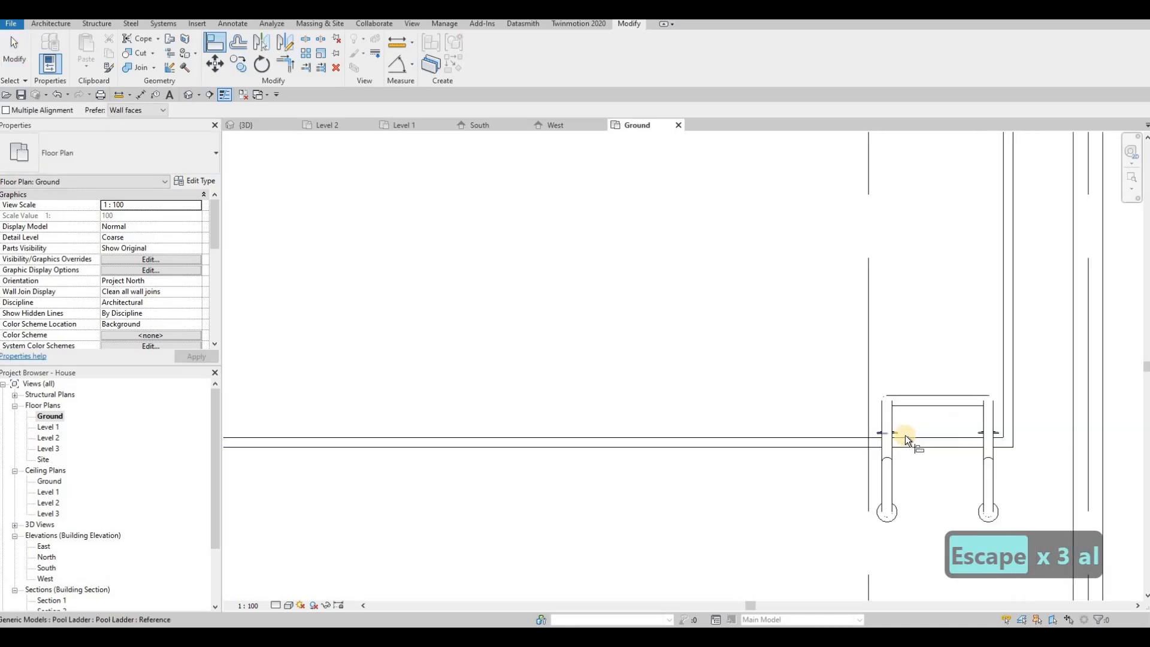
{"action": "left_click", "coordinate": [902, 432]}
{"action": "left_click", "coordinate": [920, 426]}
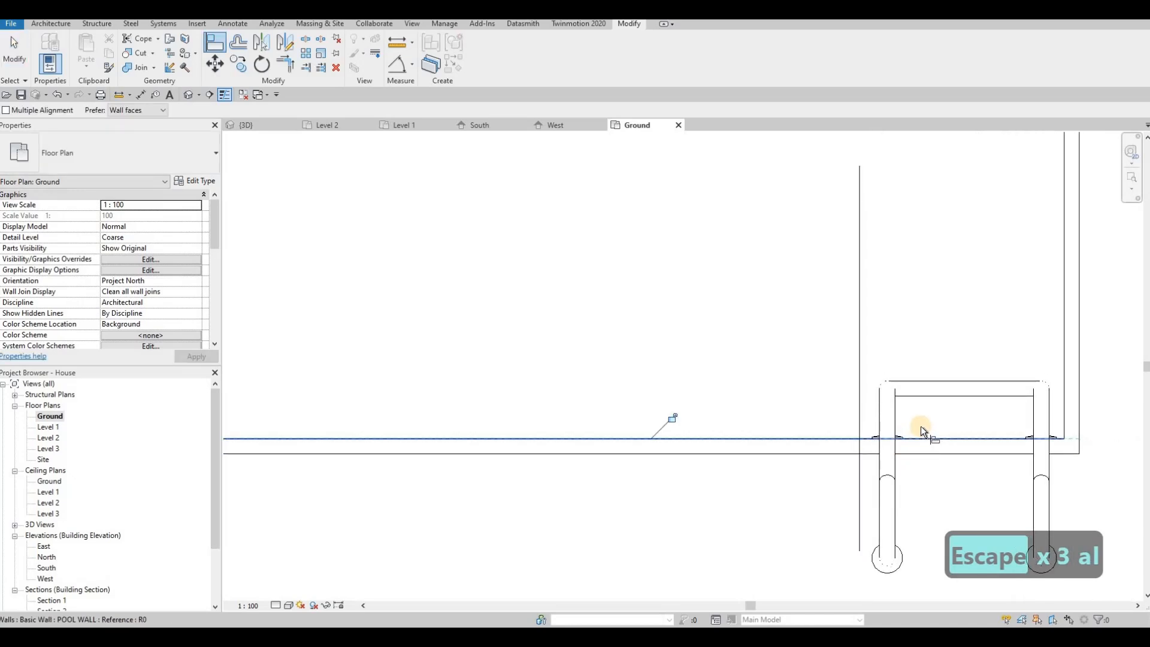
{"action": "scroll", "coordinate": [920, 425], "scroll_direction": "down", "scroll_amount": 2}
{"action": "key", "text": "Escape"}
{"action": "key", "text": "Escape"}
{"action": "key", "text": "Escape"}
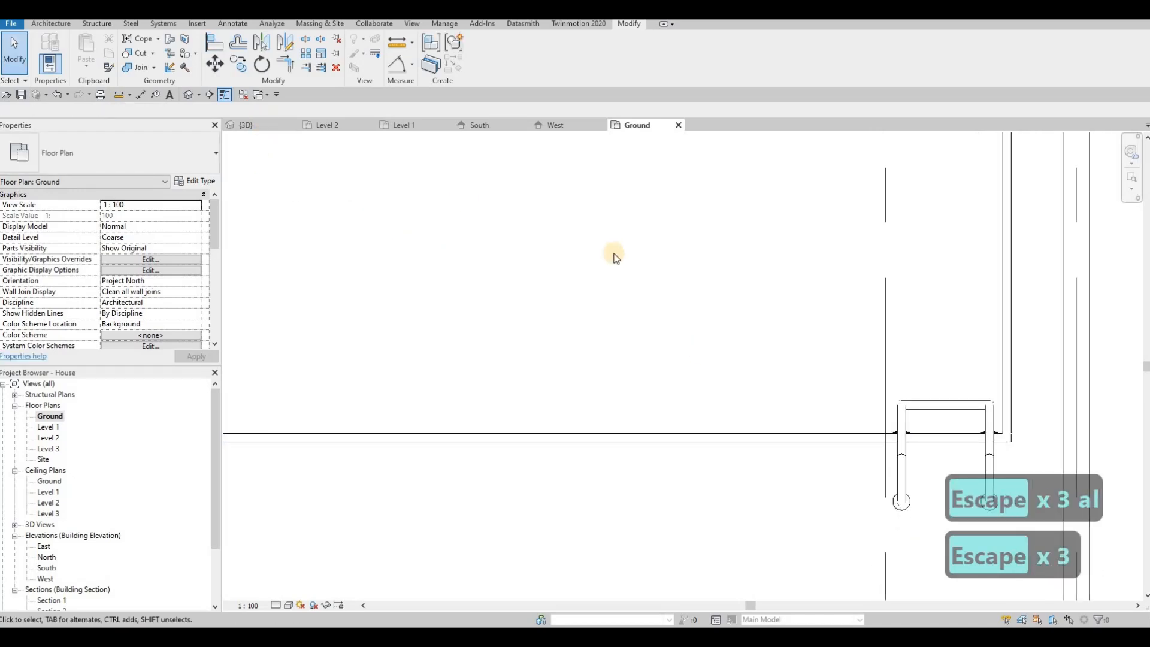
Check the ladder in the 3D view, then return to the Ground floor plan
{"action": "key", "text": "ctrl+Tab"}
{"action": "middle_click_drag", "start_coordinate": [539, 285], "coordinate": [679, 304], "text": "shift"}
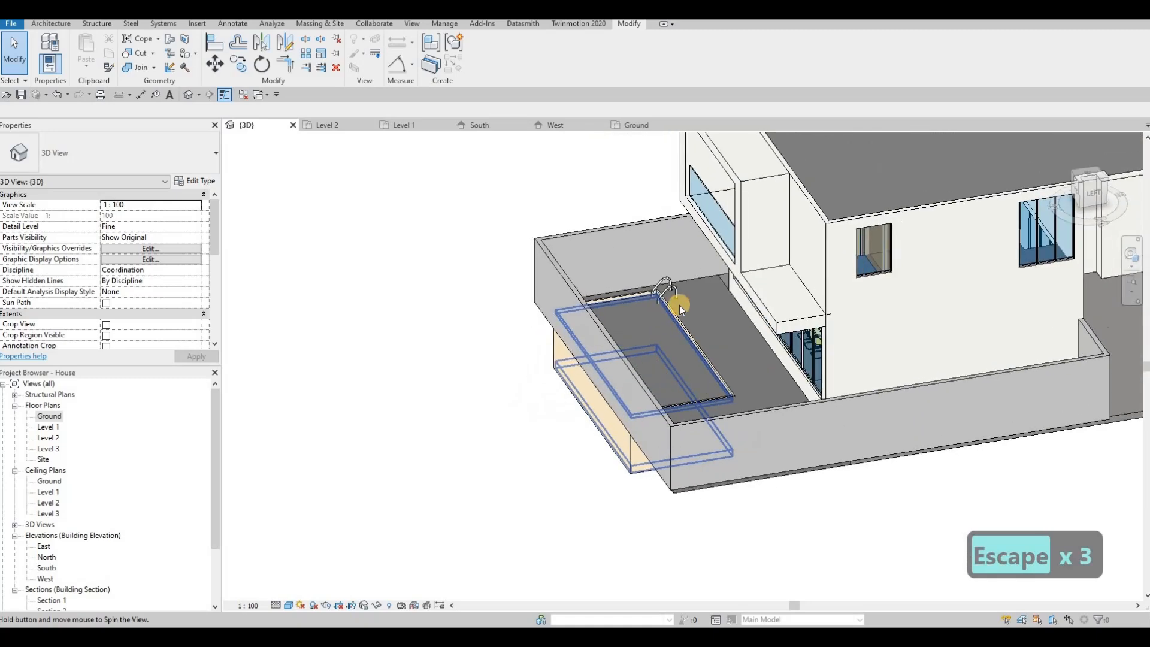
{"action": "scroll", "coordinate": [746, 286], "scroll_direction": "up", "scroll_amount": 5}
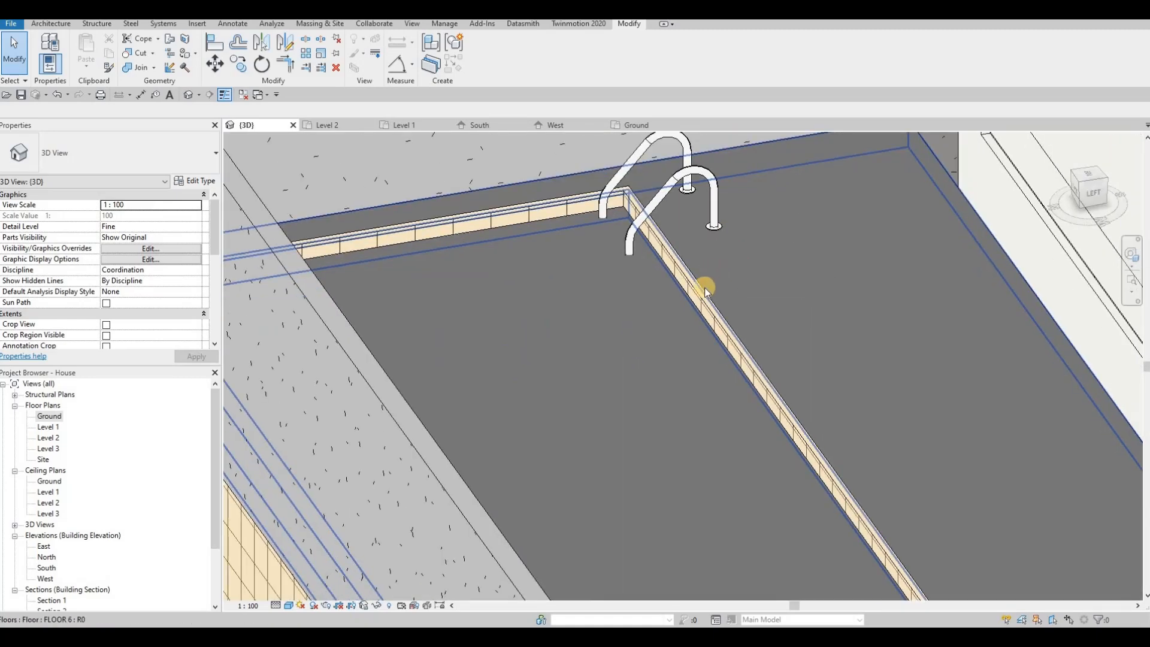
{"action": "middle_click_drag", "start_coordinate": [705, 291], "coordinate": [336, 393], "text": "shift"}
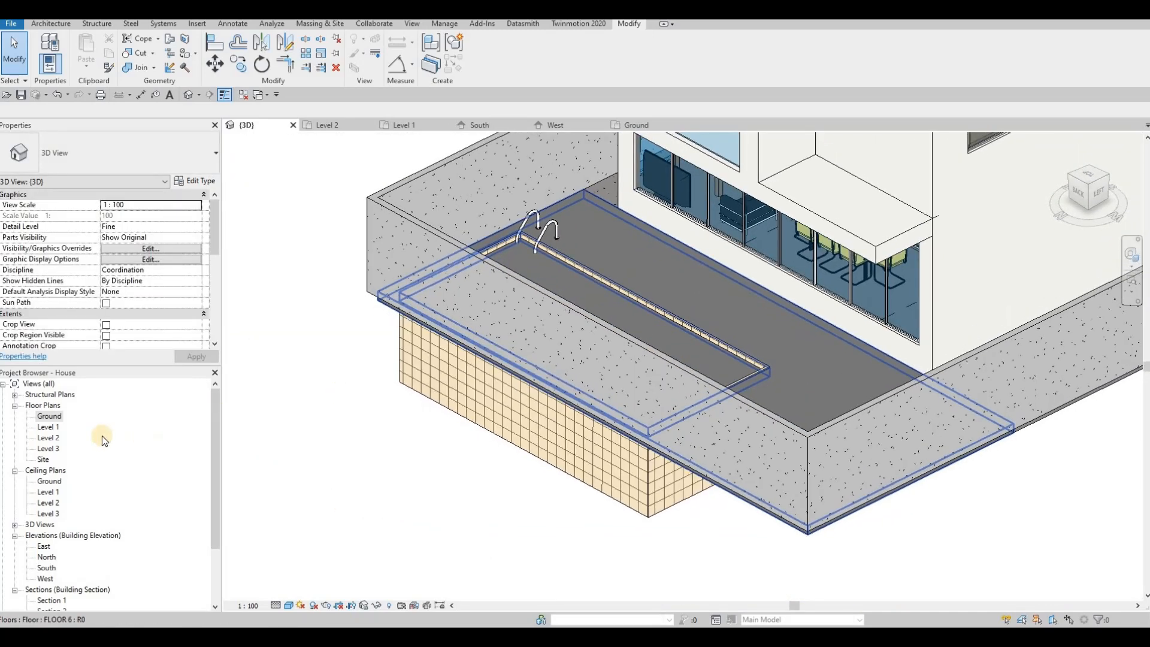
{"action": "double_click", "coordinate": [77, 419]}
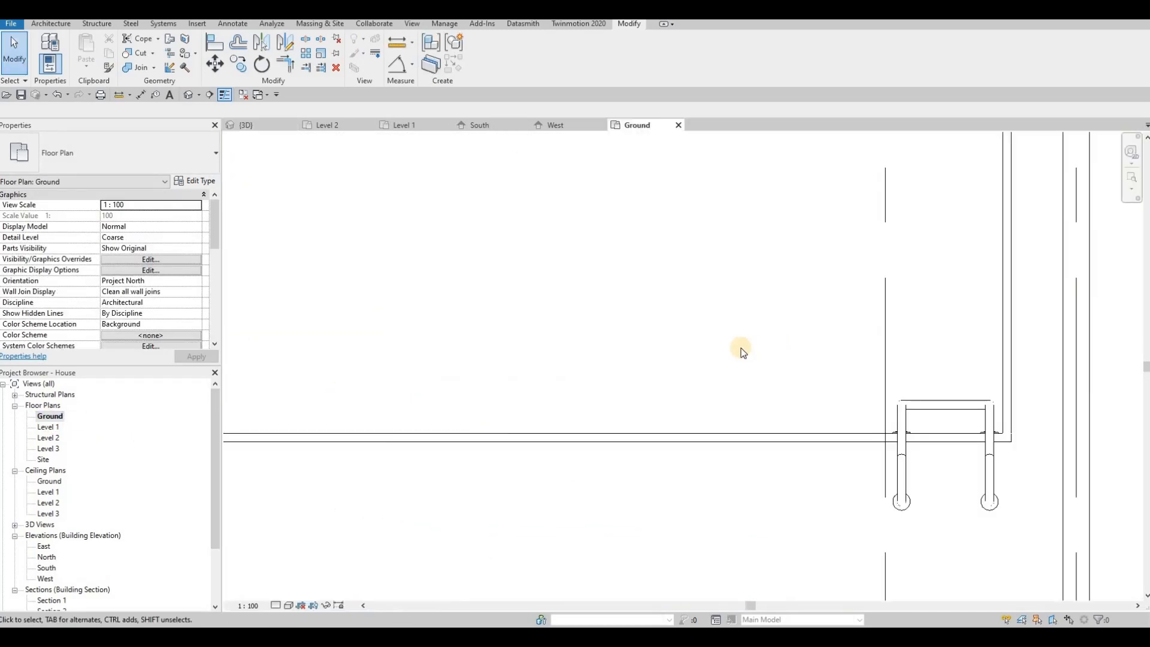
{"action": "scroll", "coordinate": [739, 347], "scroll_direction": "down", "scroll_amount": 5}
{"action": "middle_click_drag", "start_coordinate": [312, 183], "coordinate": [365, 150]}
Create a Model In-Place Generic Models family named Generic Models 14 and start a Blend
{"action": "left_click", "coordinate": [51, 24]}
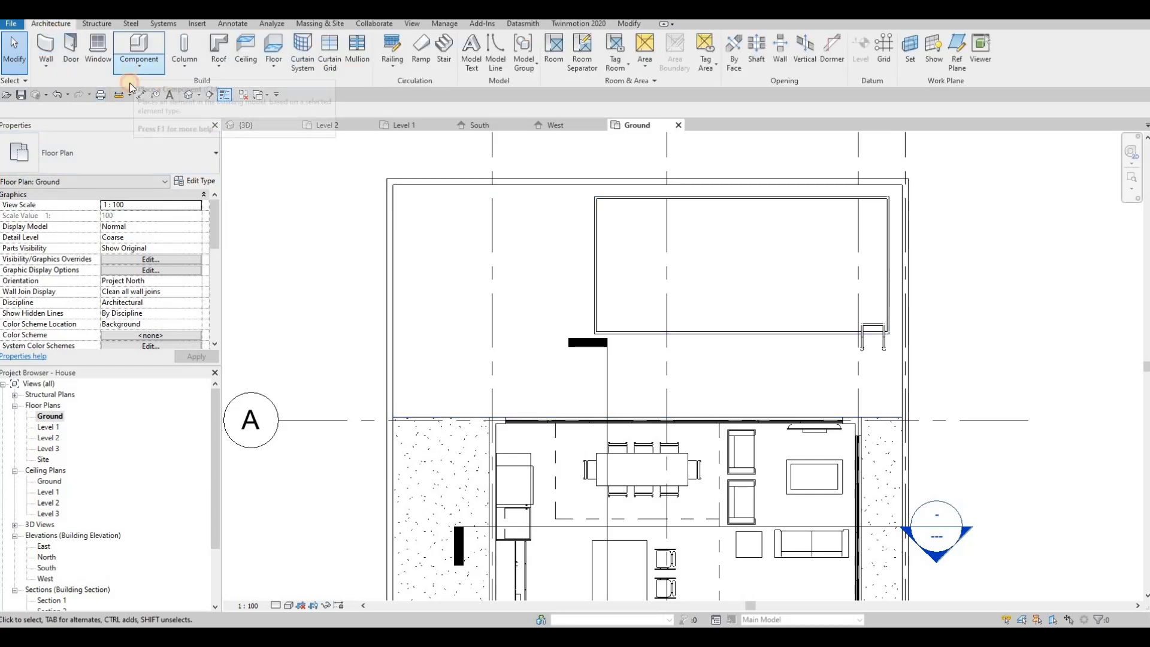
{"action": "left_click", "coordinate": [138, 67]}
{"action": "left_click", "coordinate": [161, 114]}
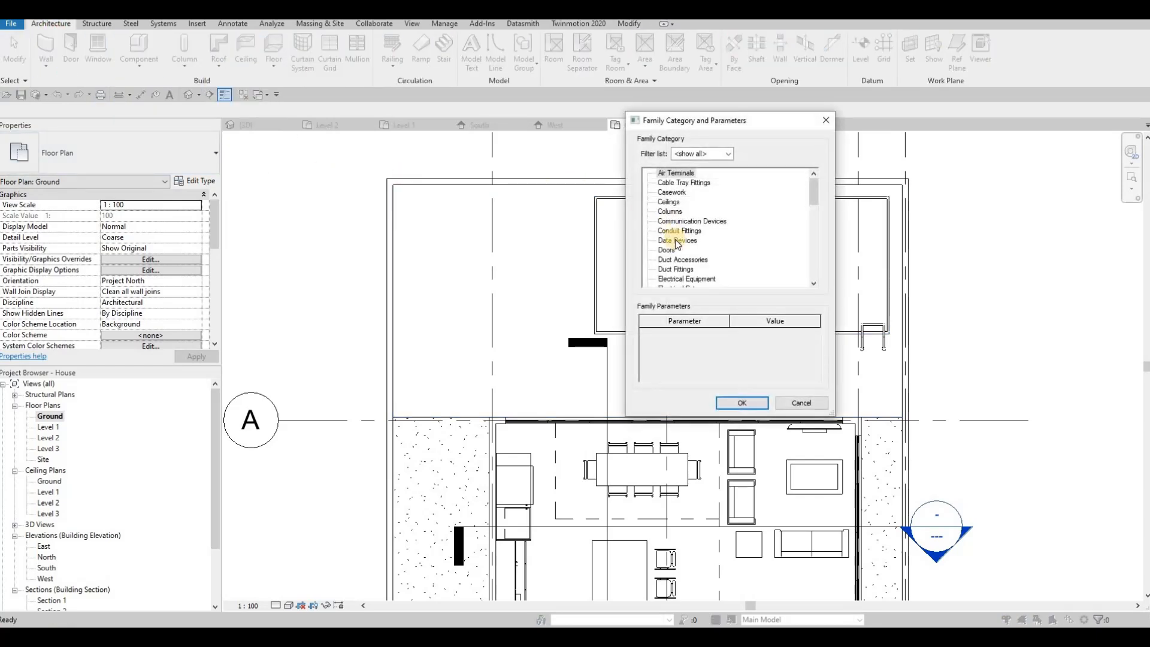
{"action": "scroll", "coordinate": [680, 267], "scroll_direction": "down", "scroll_amount": 2}
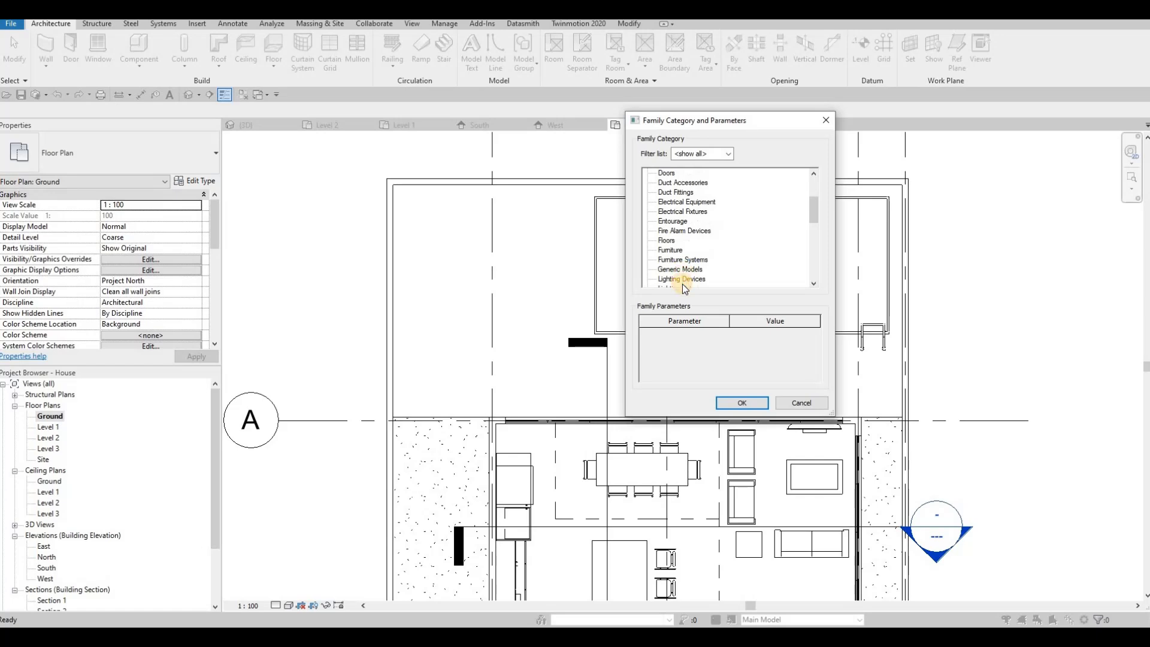
{"action": "left_click", "coordinate": [736, 401]}
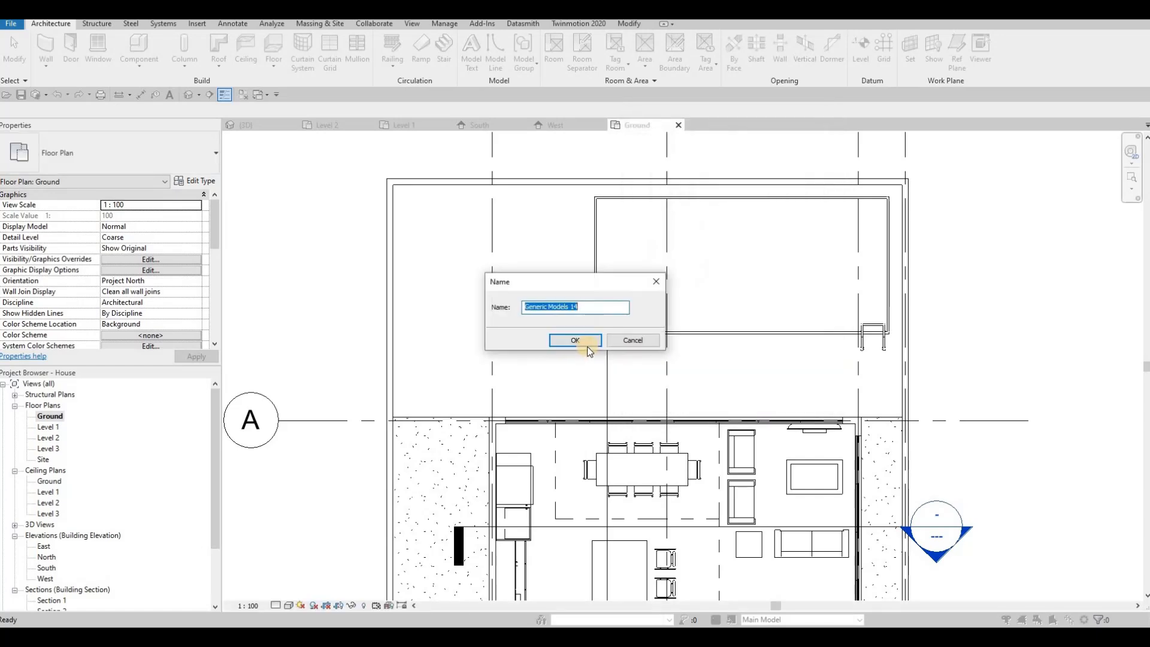
{"action": "left_click", "coordinate": [576, 340]}
{"action": "left_click", "coordinate": [127, 50]}
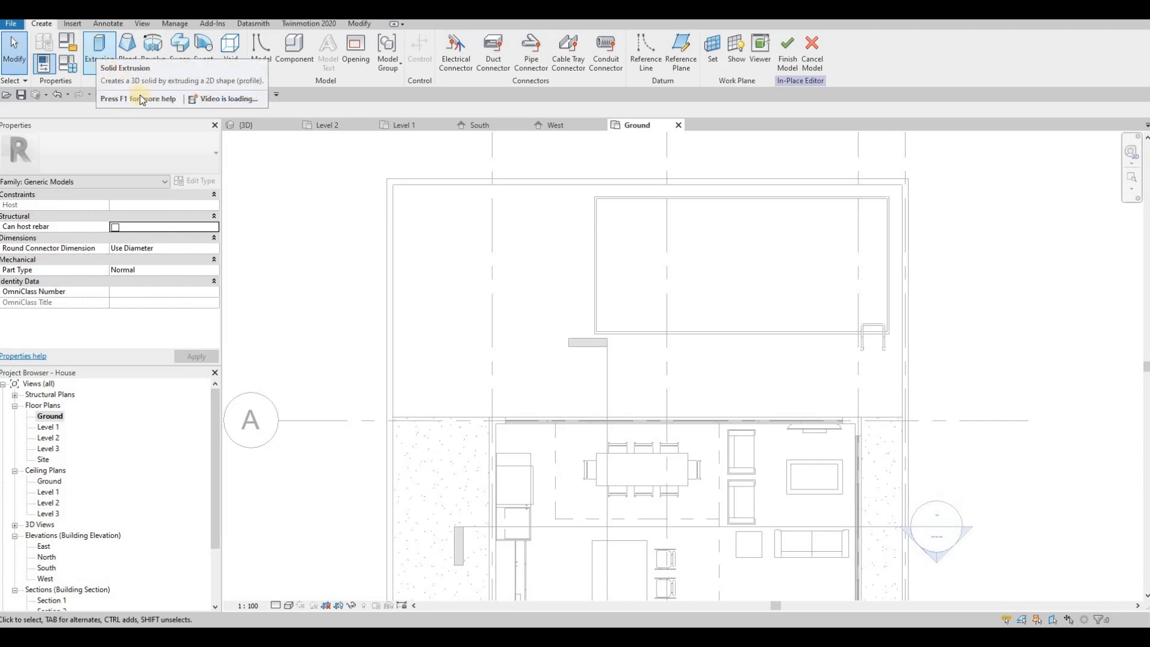
Start an extrusion and browse its material to the AEC Materials library
{"action": "left_click", "coordinate": [99, 48]}
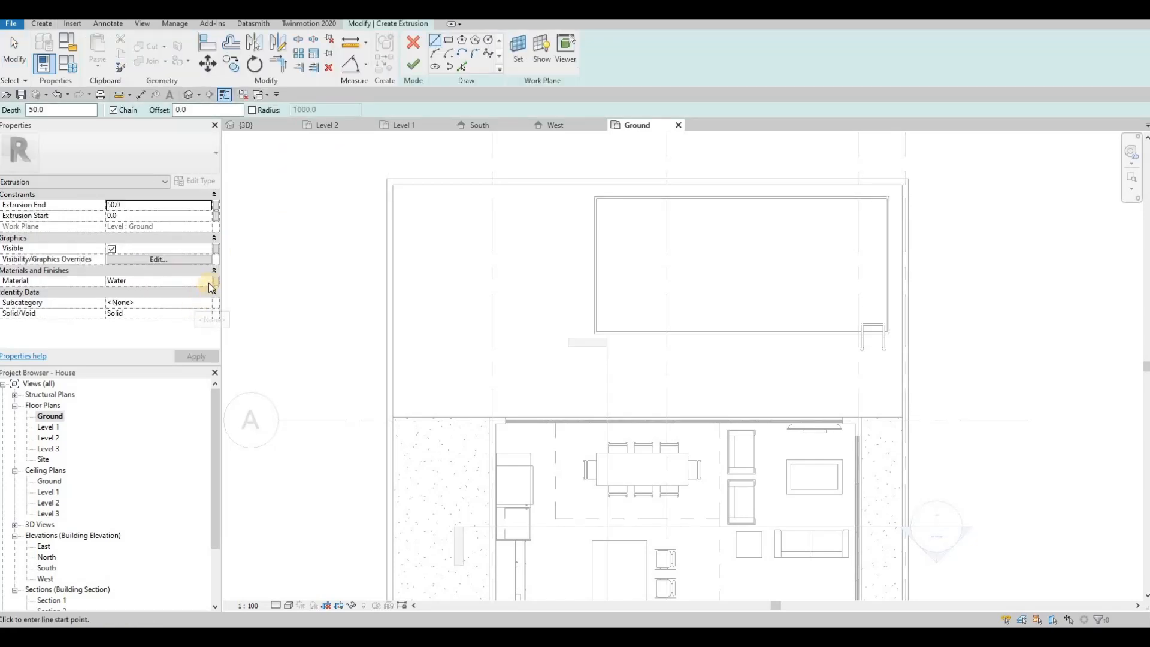
{"action": "left_click", "coordinate": [209, 282]}
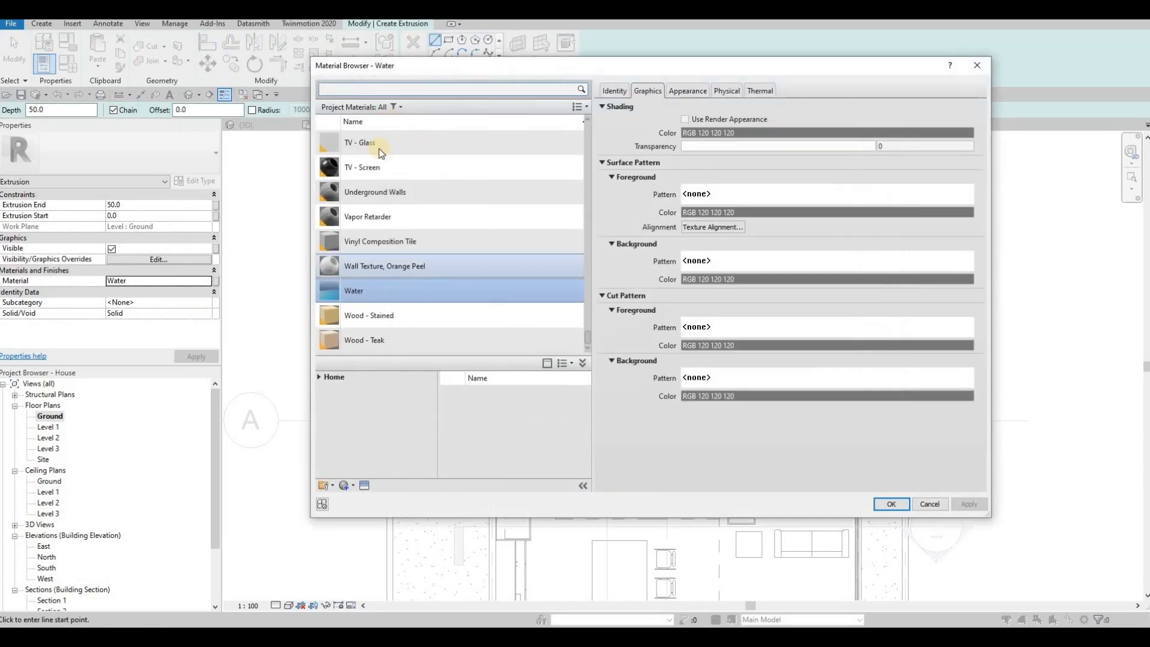
{"action": "scroll", "coordinate": [380, 154], "scroll_direction": "up", "scroll_amount": 1}
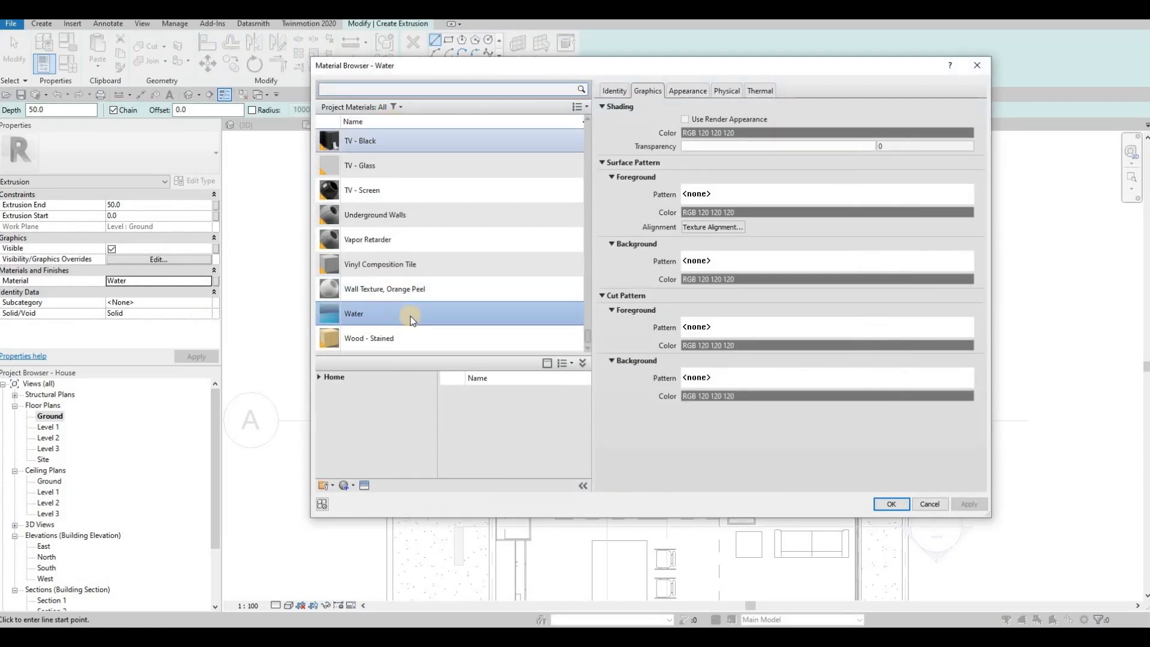
{"action": "left_click", "coordinate": [373, 93]}
{"action": "left_click", "coordinate": [319, 376]}
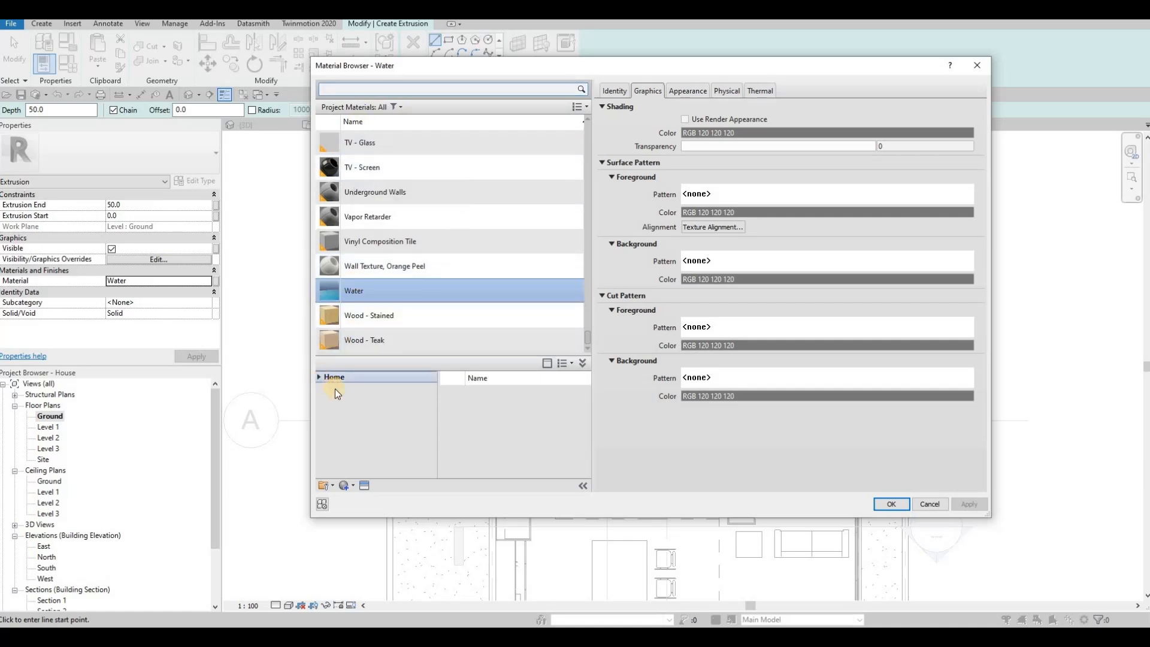
{"action": "double_click", "coordinate": [359, 399]}
{"action": "scroll", "coordinate": [358, 431], "scroll_direction": "down", "scroll_amount": 3}
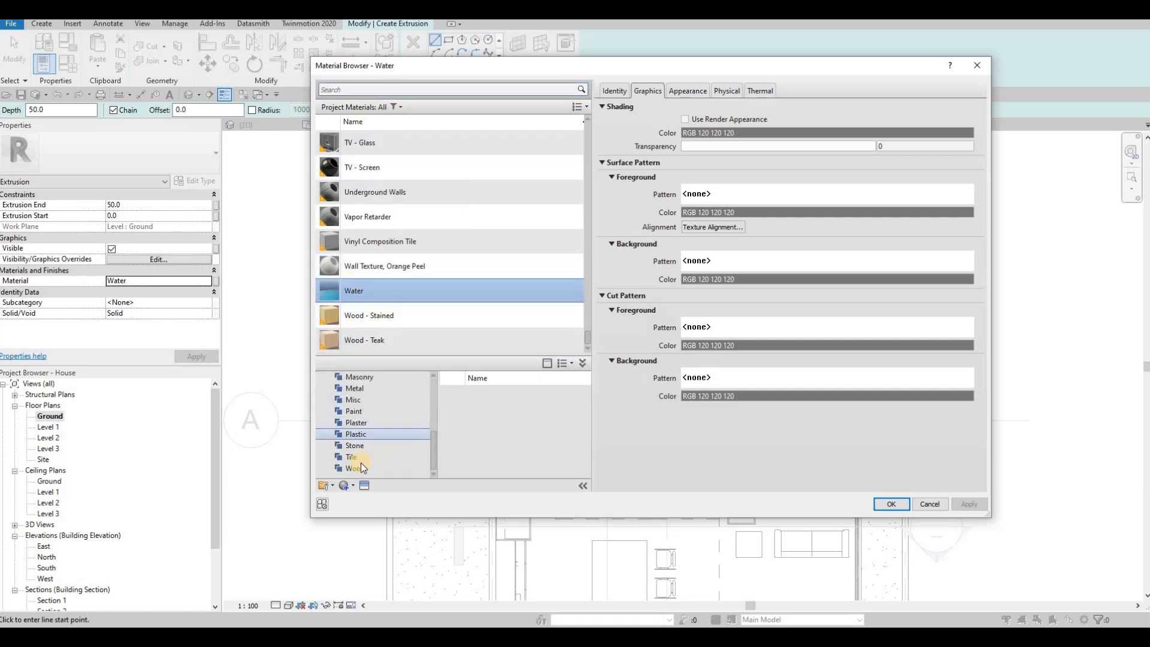
Add Maple - Semigloss from AEC Wood and assign it as the extrusion material
{"action": "left_click", "coordinate": [357, 468]}
{"action": "scroll", "coordinate": [522, 443], "scroll_direction": "down", "scroll_amount": 5}
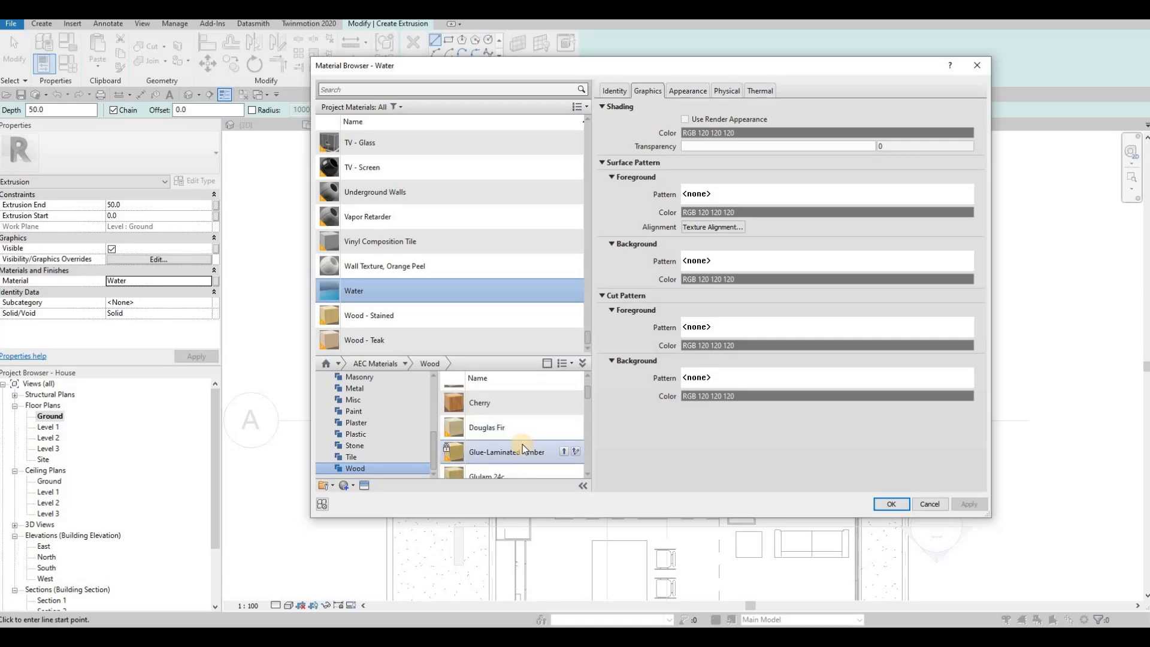
{"action": "scroll", "coordinate": [545, 418], "scroll_direction": "up", "scroll_amount": 5}
{"action": "scroll", "coordinate": [543, 450], "scroll_direction": "down", "scroll_amount": 6}
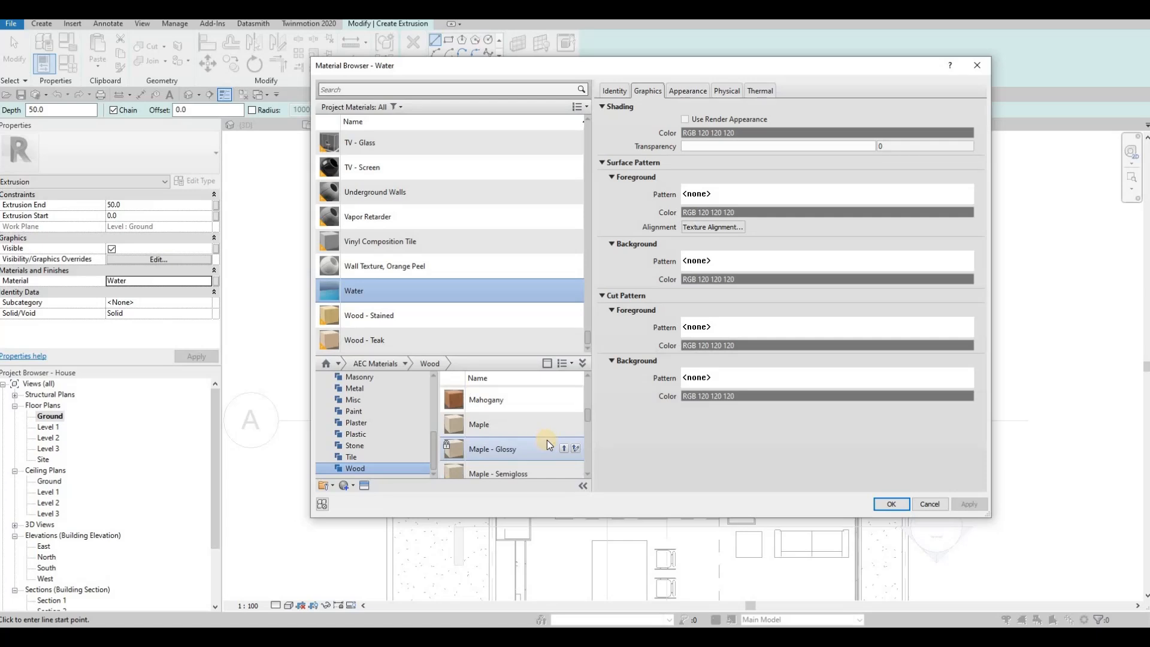
{"action": "scroll", "coordinate": [556, 464], "scroll_direction": "down", "scroll_amount": 1}
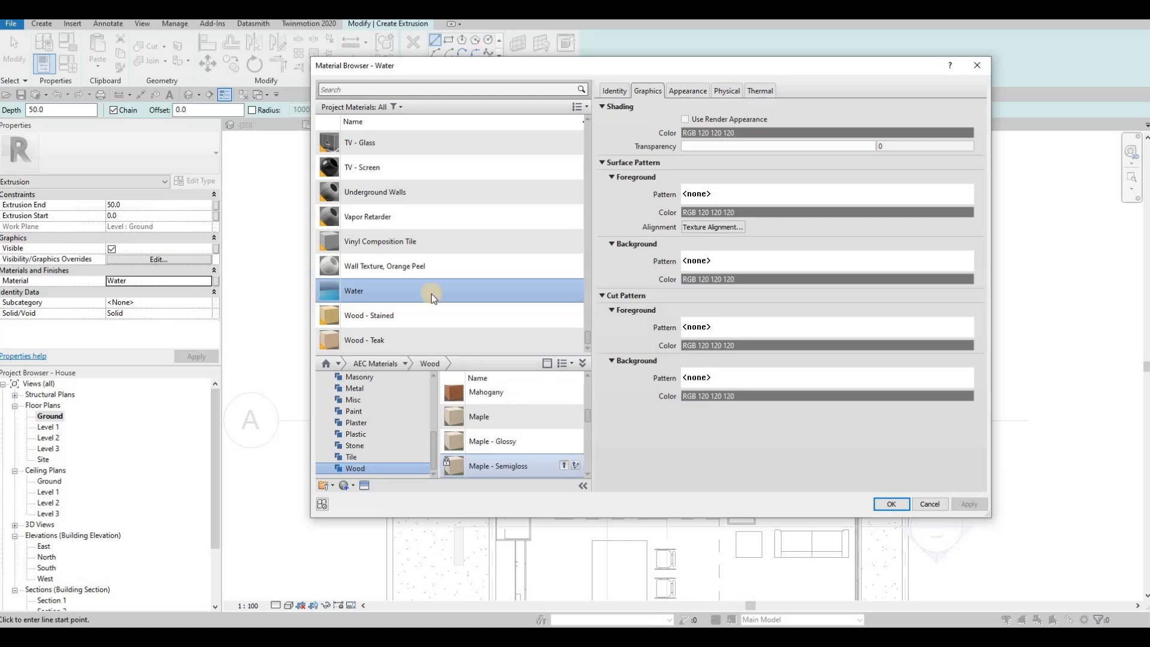
{"action": "left_click", "coordinate": [969, 502]}
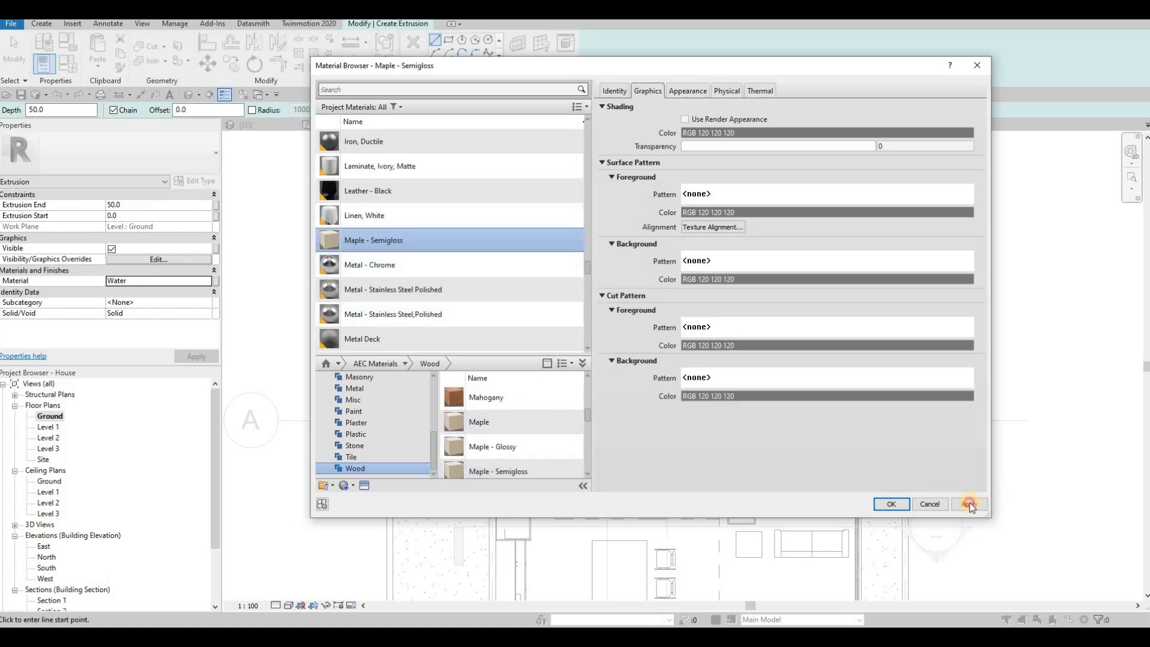
{"action": "left_click", "coordinate": [891, 504]}
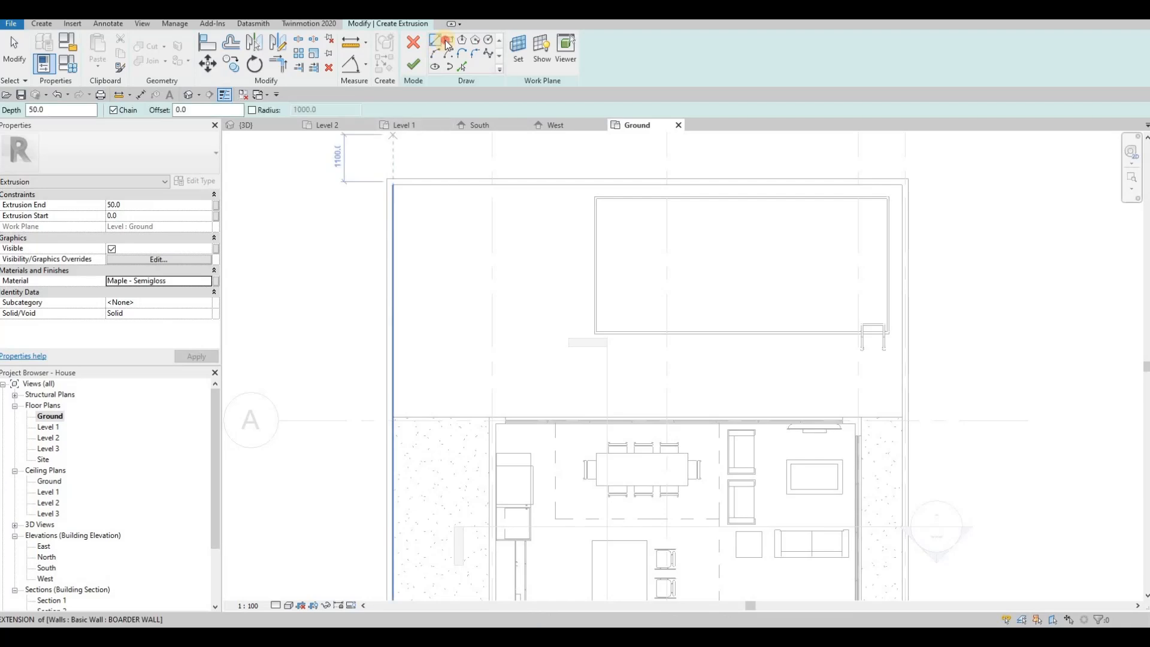
Sketch two overlapping rectangles for the deck beside the pool and house
{"action": "left_click", "coordinate": [447, 43]}
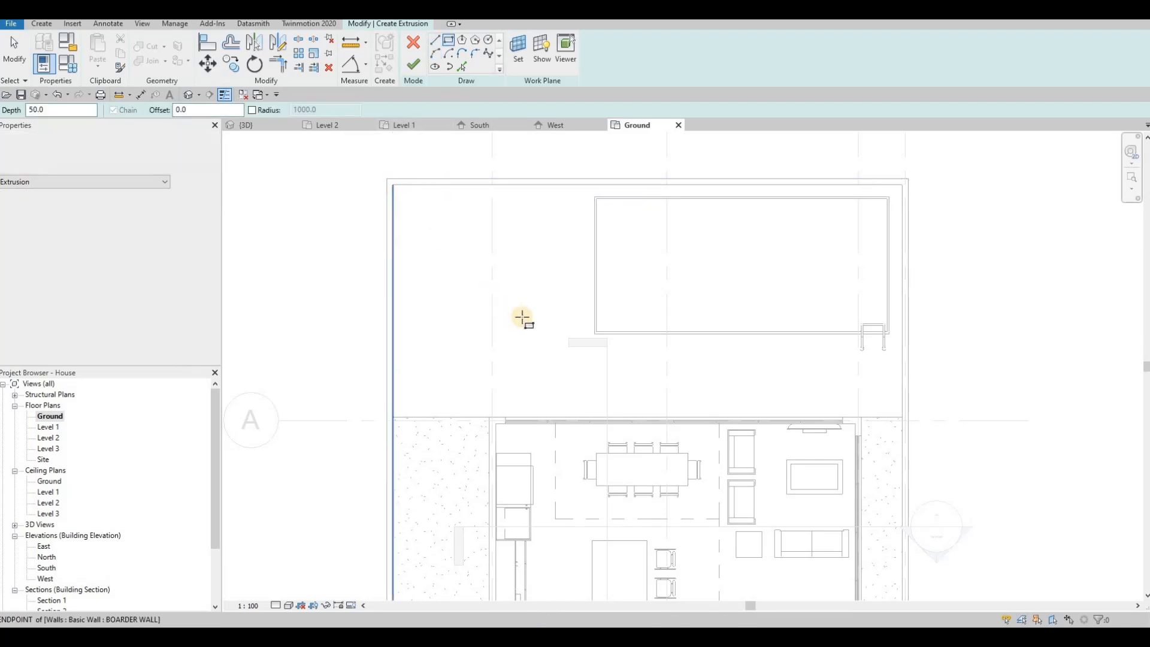
{"action": "left_click", "coordinate": [392, 185]}
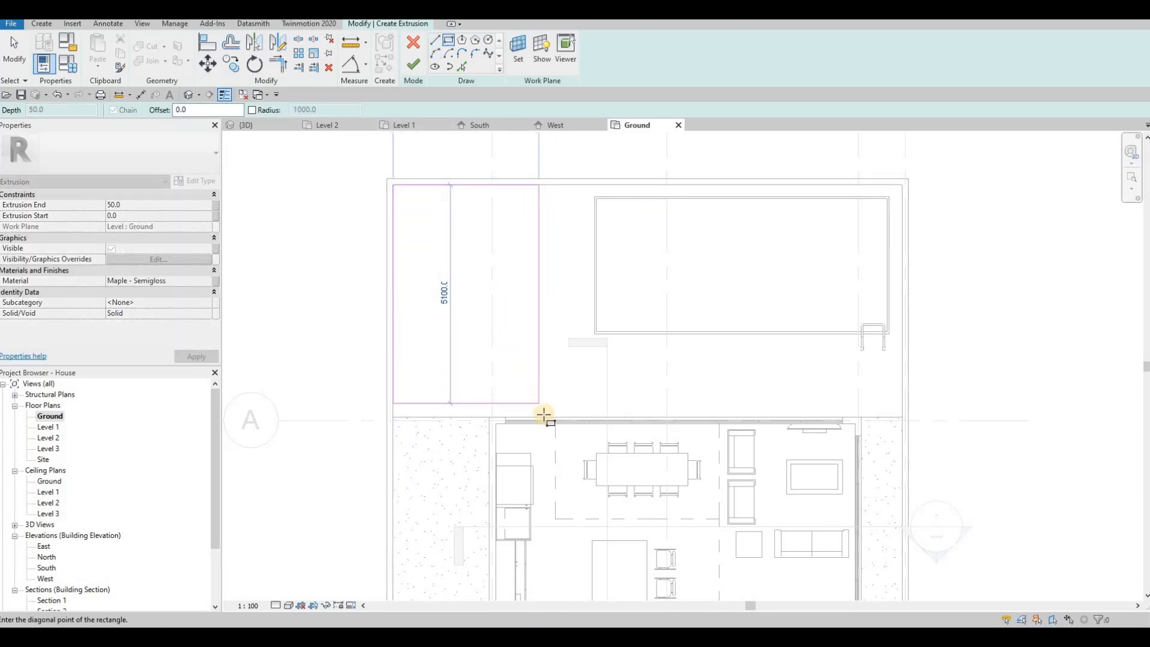
{"action": "left_click", "coordinate": [544, 415]}
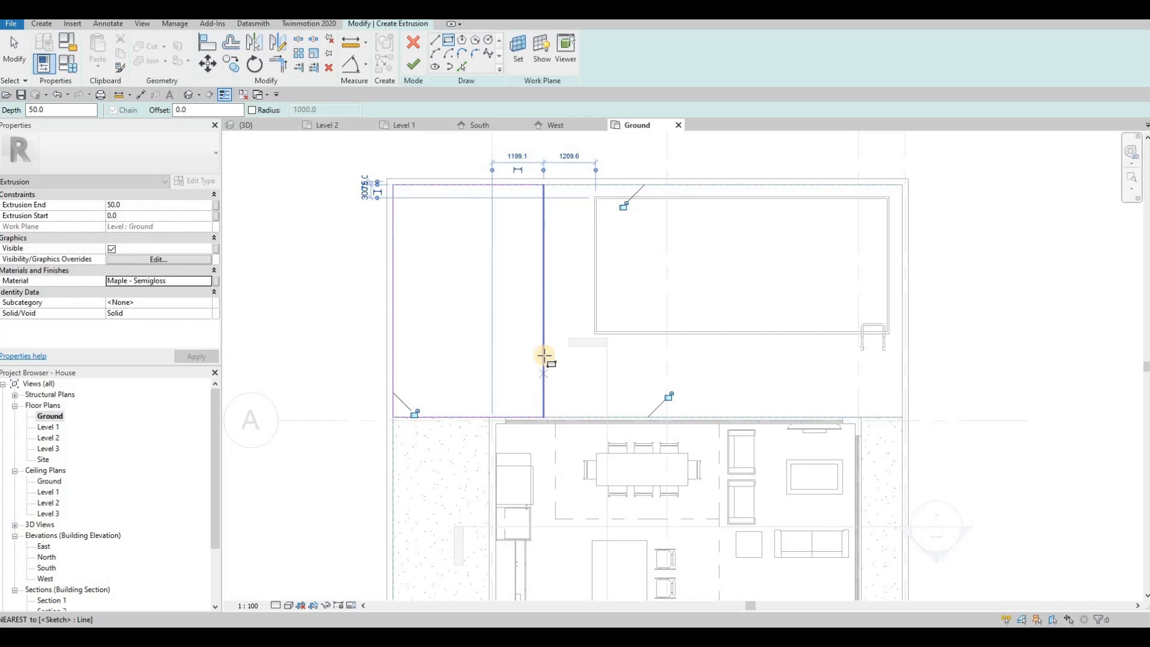
{"action": "left_click", "coordinate": [543, 356]}
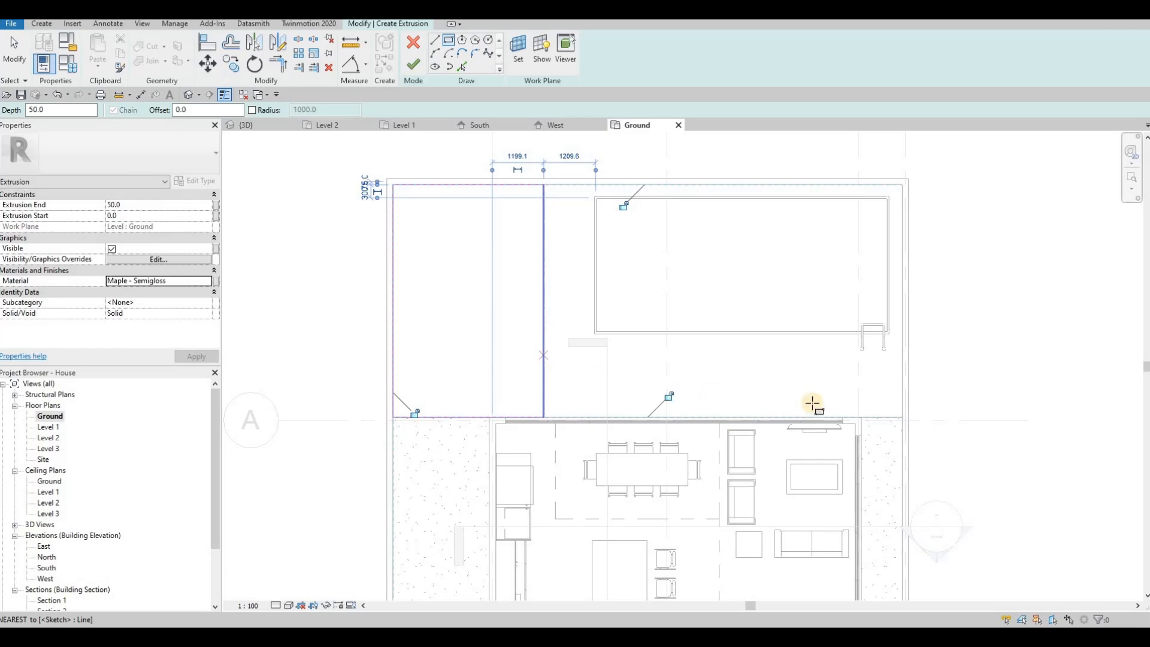
{"action": "left_click", "coordinate": [860, 415]}
{"action": "key", "text": "Escape"}
{"action": "key", "text": "Escape"}
{"action": "key", "text": "Escape"}
{"action": "key", "text": "Escape"}
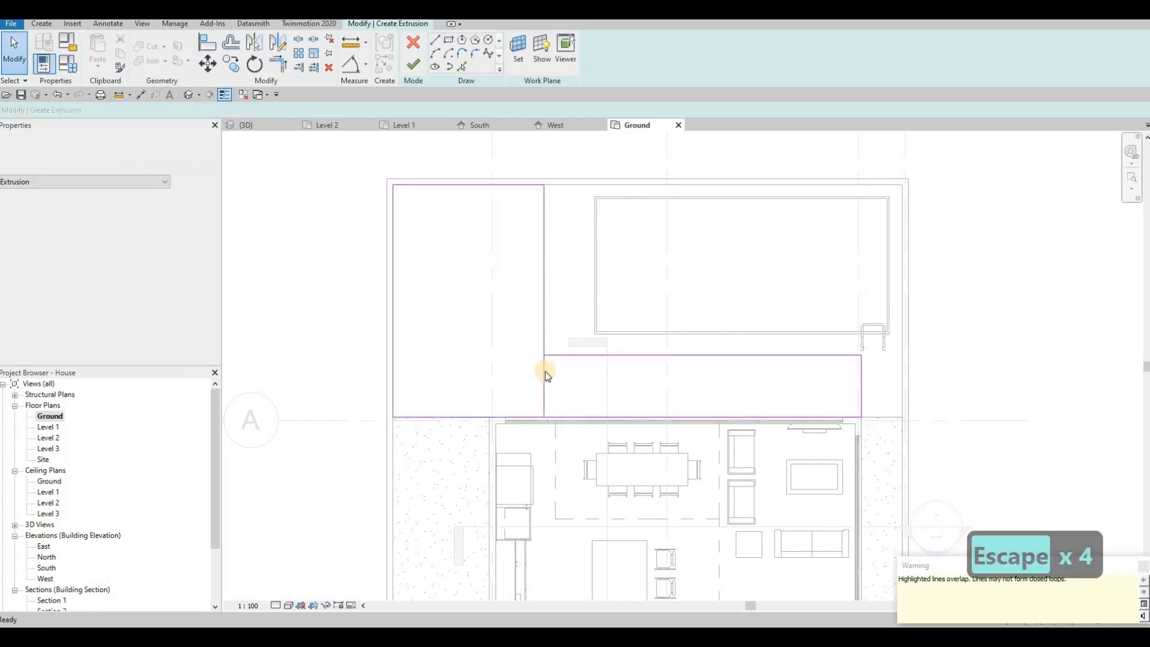
{"action": "key", "text": "Escape"}
Delete the overlapping line, trim the corner into an L outline, and finish the sketch
{"action": "left_click", "coordinate": [544, 369]}
{"action": "key", "text": "Delete"}
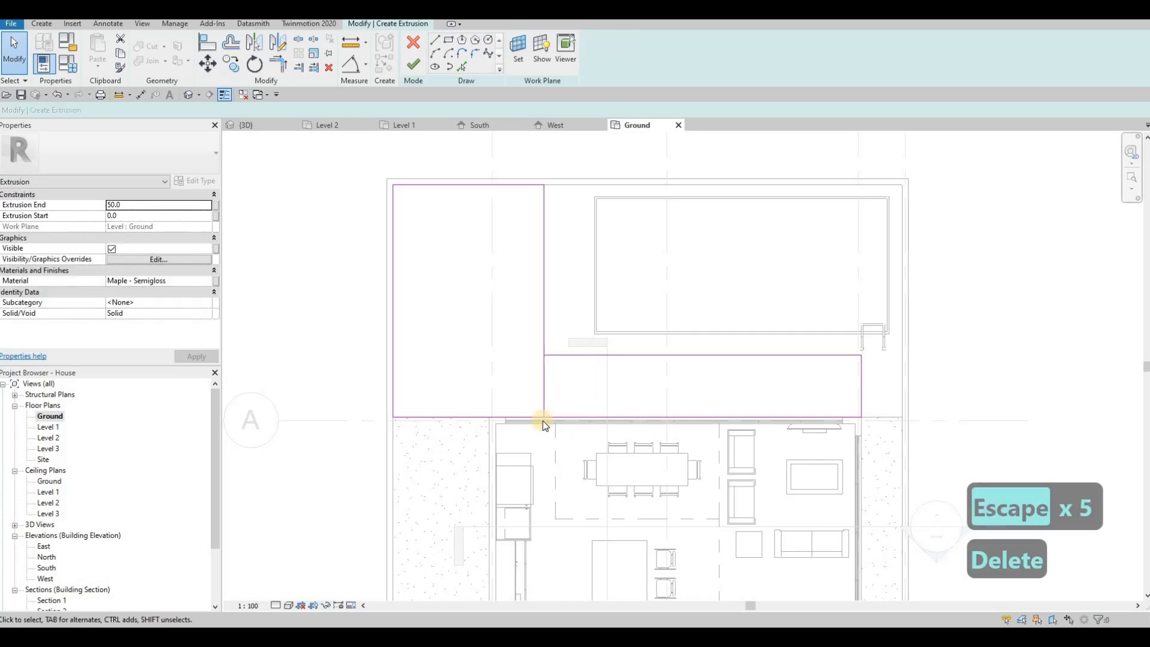
{"action": "key", "text": "t"}
{"action": "key", "text": "r"}
{"action": "left_click", "coordinate": [561, 354]}
{"action": "left_click", "coordinate": [543, 342]}
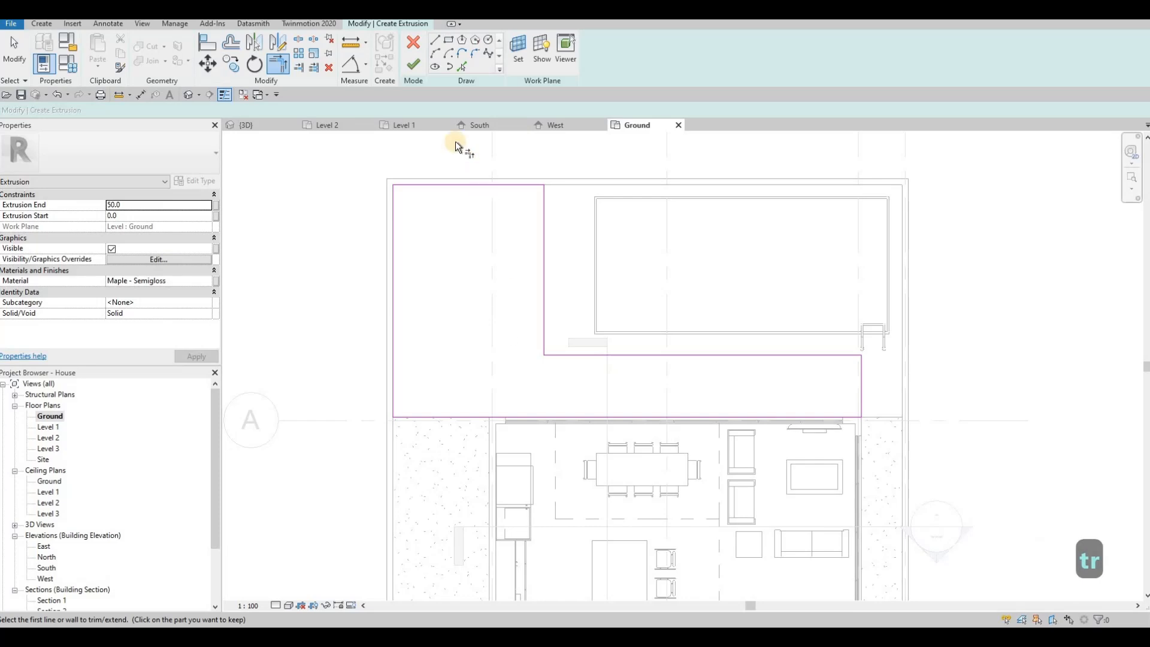
{"action": "left_click", "coordinate": [412, 66]}
{"action": "left_click", "coordinate": [265, 128]}
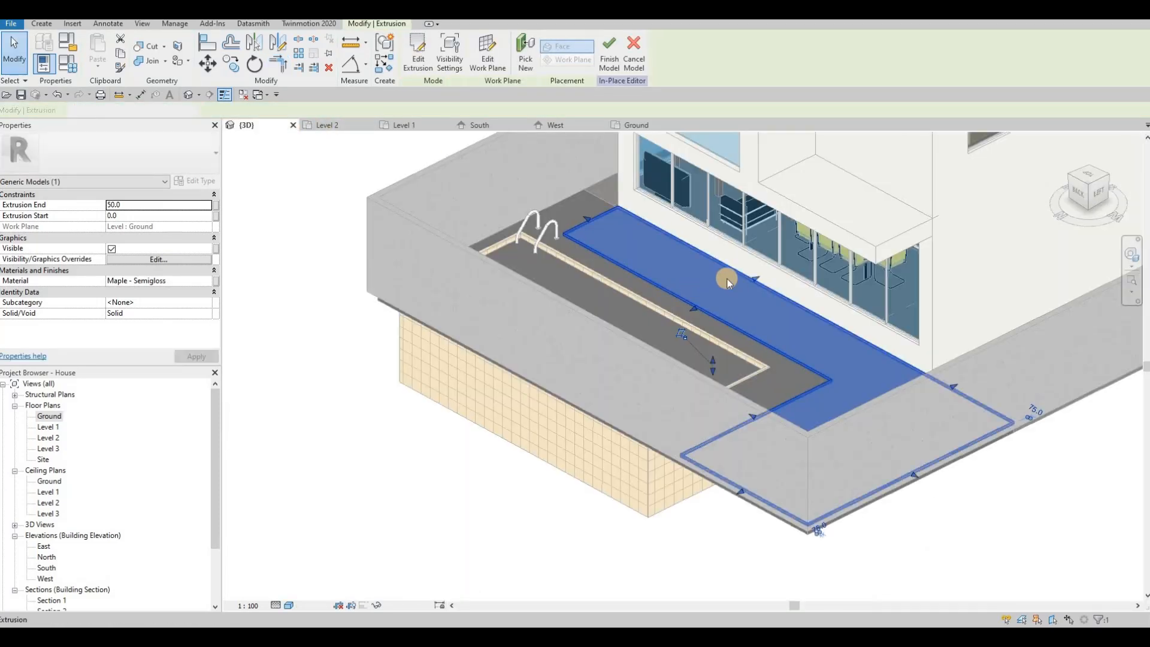
Change the maple deck extrusion end from 50 to 200 and reselect it in 3D
{"action": "middle_click_drag", "start_coordinate": [396, 263], "coordinate": [135, 210], "text": "shift"}
{"action": "left_click", "coordinate": [137, 205]}
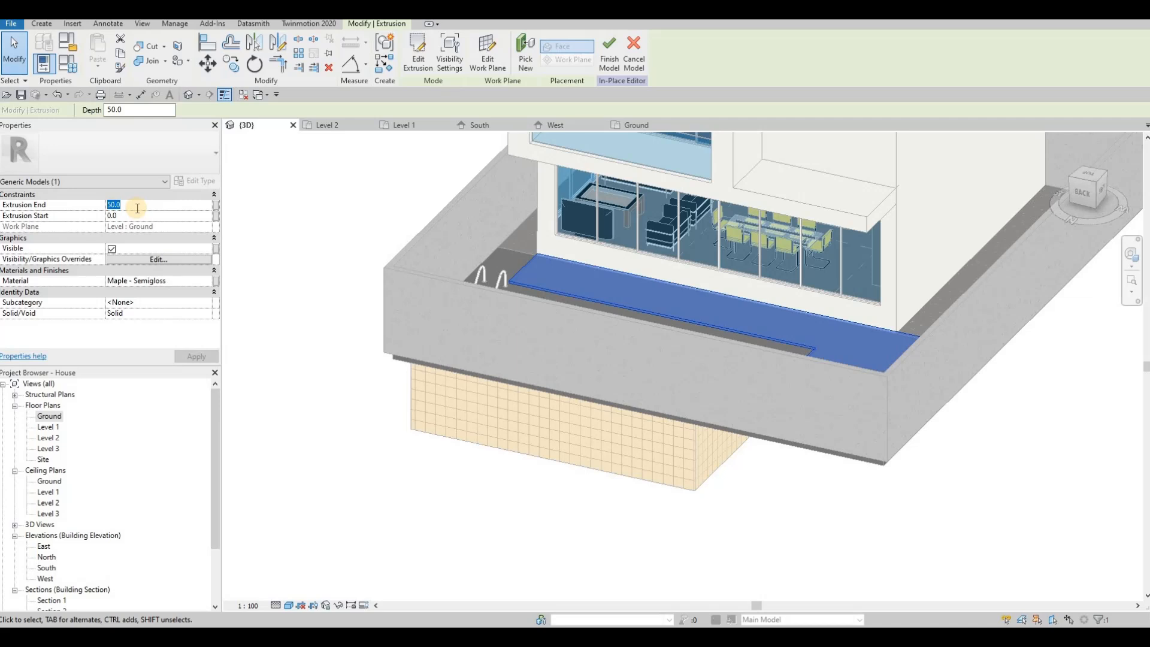
{"action": "type", "text": "200"}
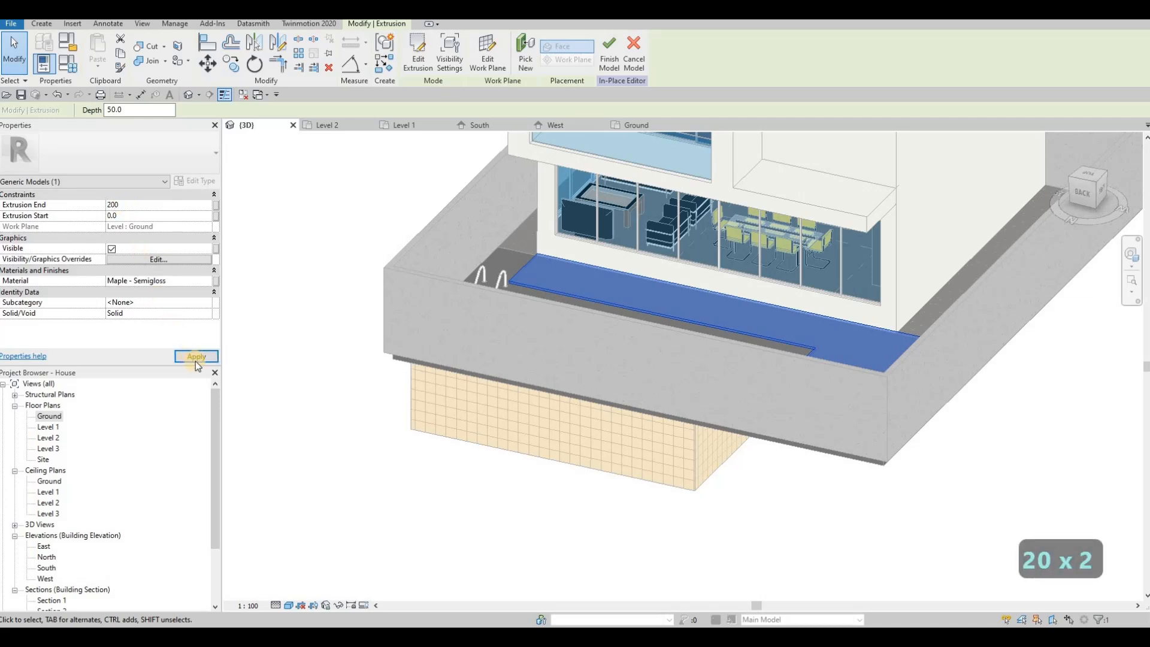
{"action": "key", "text": "Escape"}
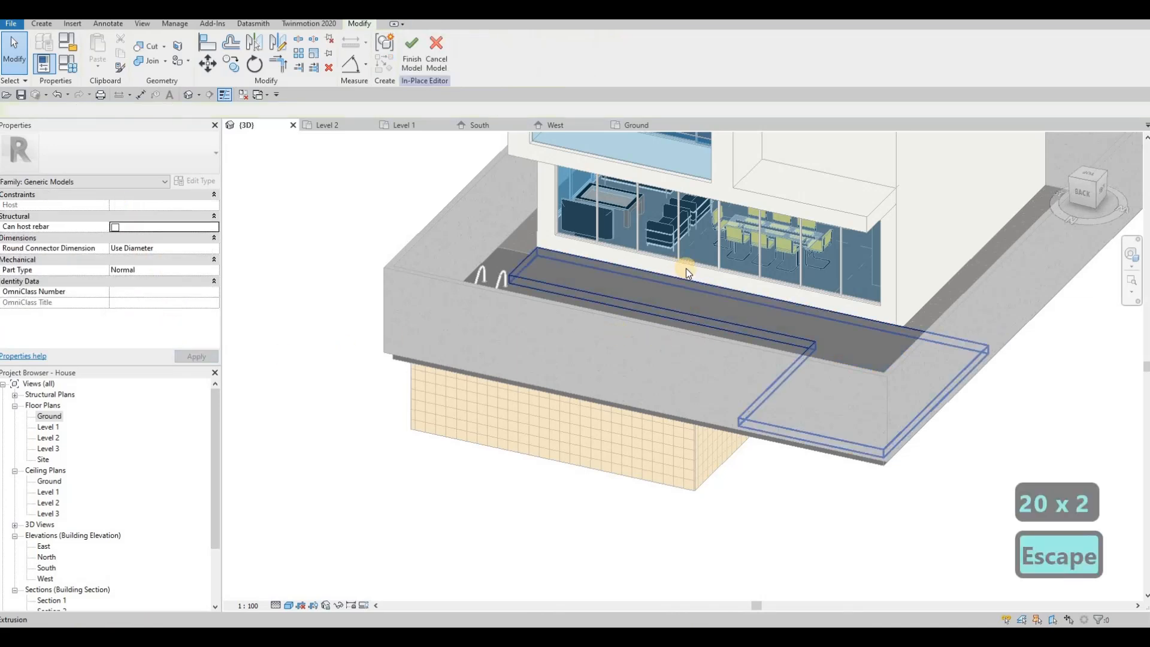
{"action": "key", "text": "Escape"}
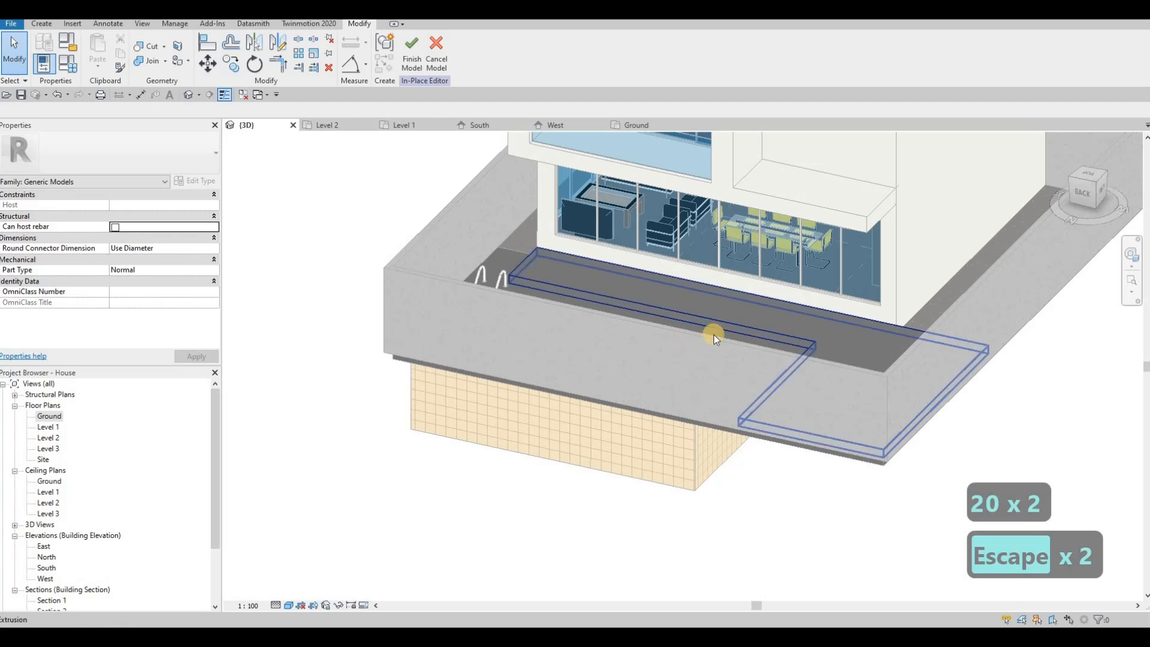
{"action": "middle_click_drag", "start_coordinate": [713, 335], "coordinate": [766, 340], "text": "shift"}
{"action": "left_click", "coordinate": [764, 326]}
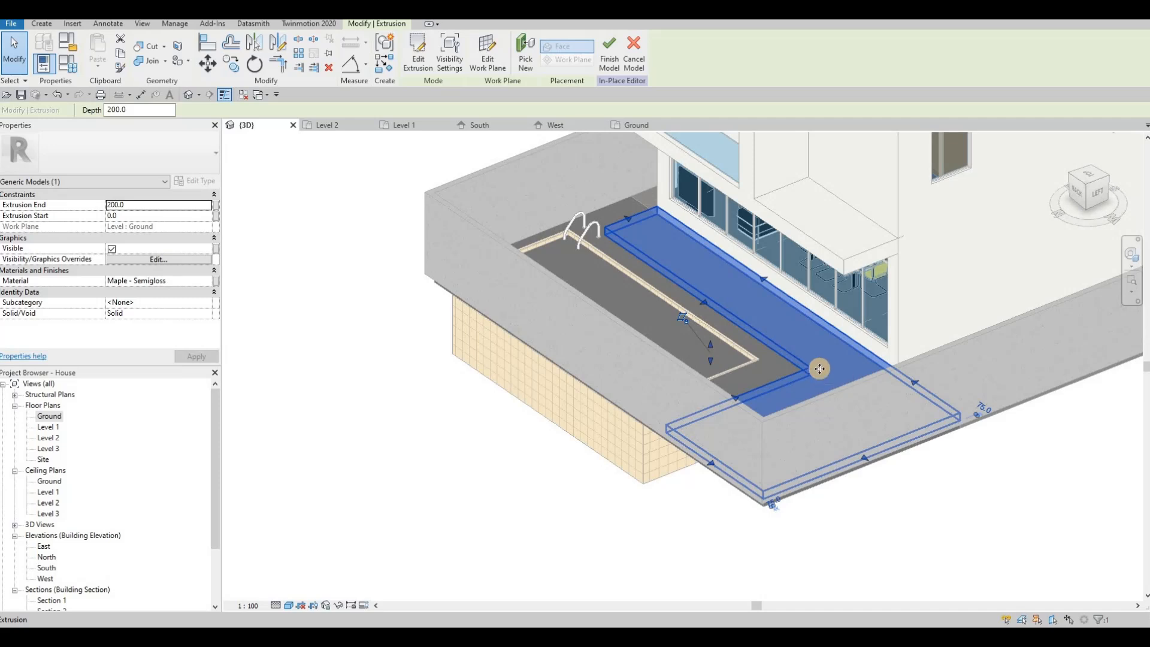
Align the deck edge to the glass curtain wall, then undo the resulting 600 extrusion end
{"action": "key", "text": "Escape"}
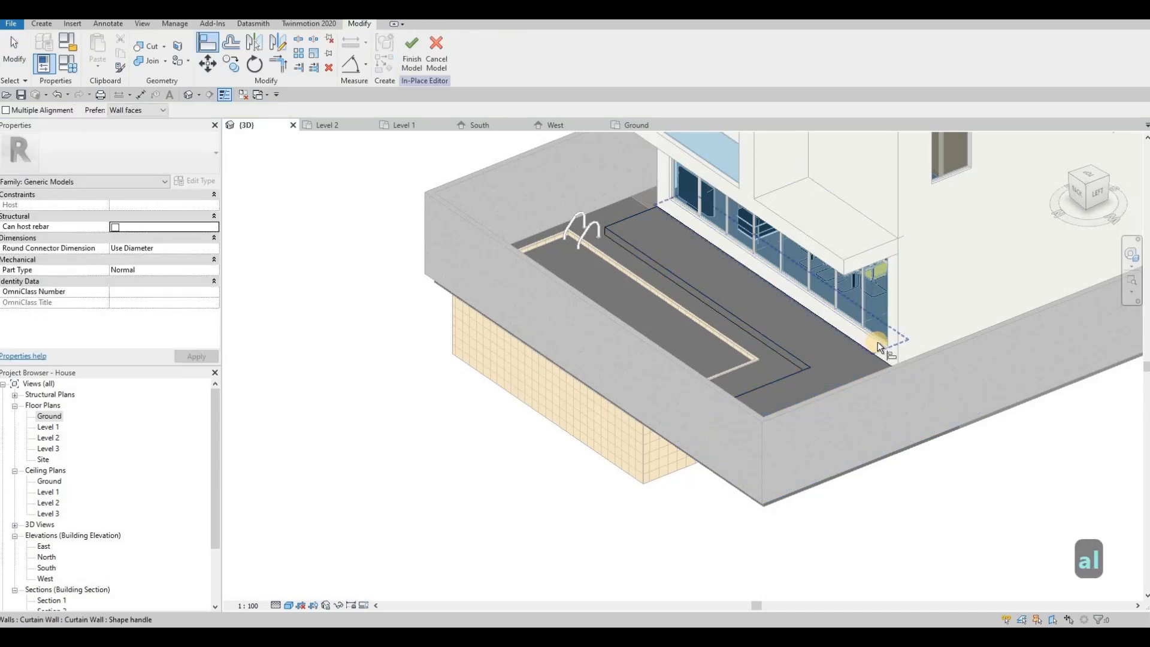
{"action": "left_click", "coordinate": [878, 341]}
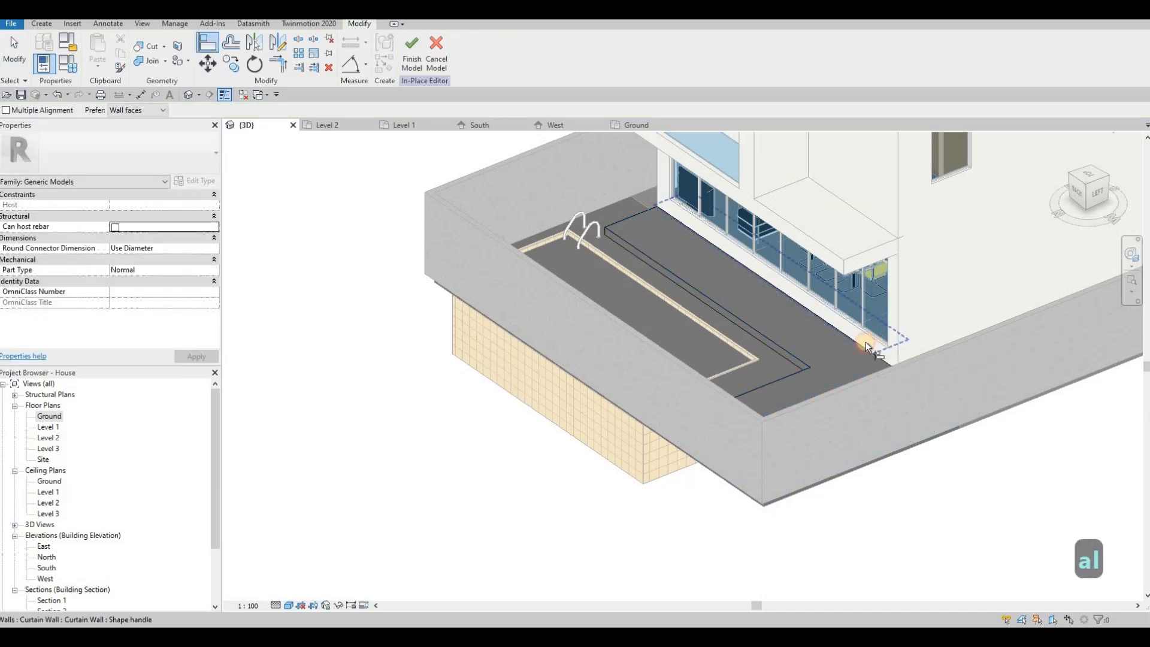
{"action": "left_click", "coordinate": [796, 328]}
{"action": "key", "text": "Escape"}
{"action": "key", "text": "Escape"}
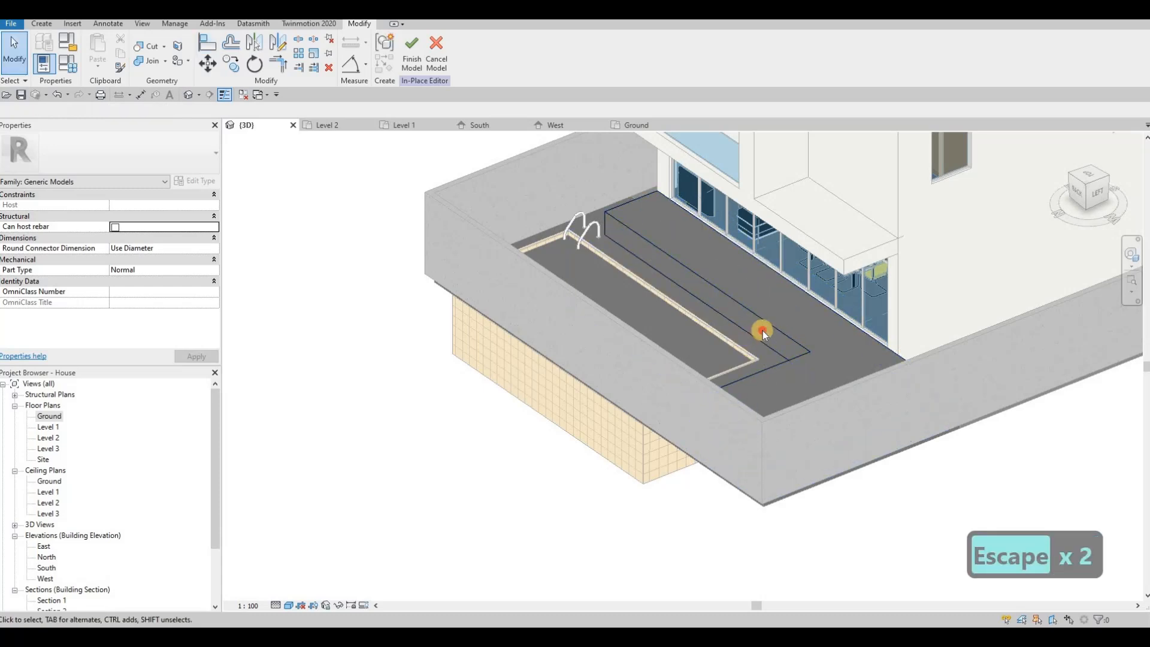
{"action": "left_click", "coordinate": [742, 328]}
{"action": "middle_click_drag", "start_coordinate": [821, 330], "coordinate": [688, 300], "text": "shift"}
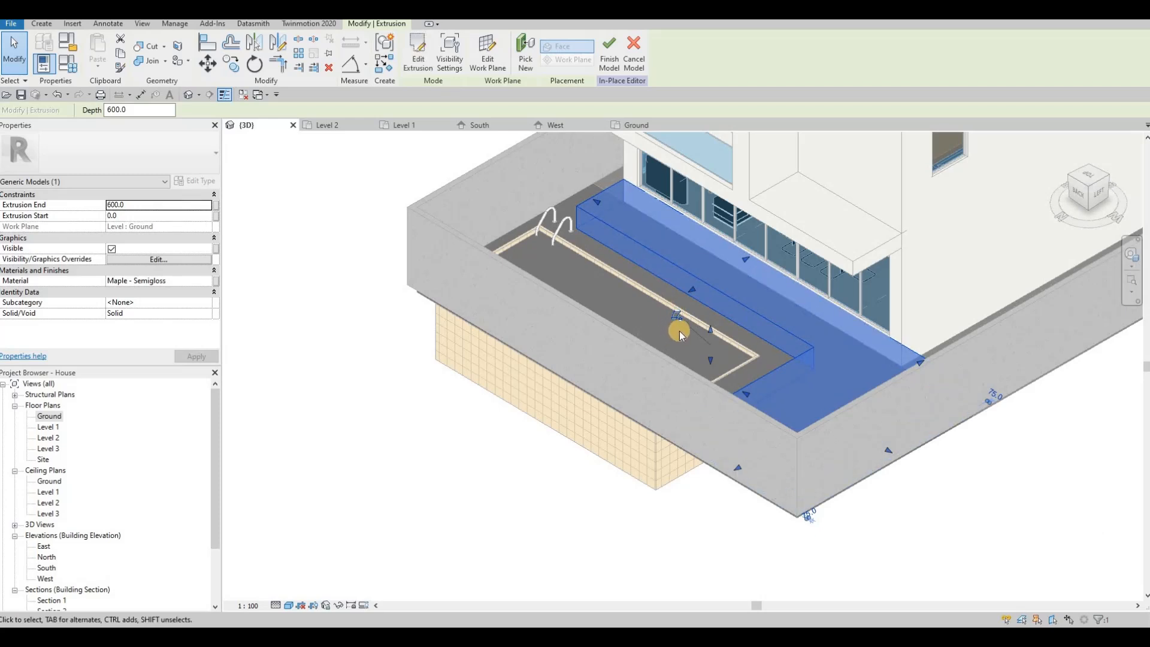
{"action": "key", "text": "ctrl+z"}
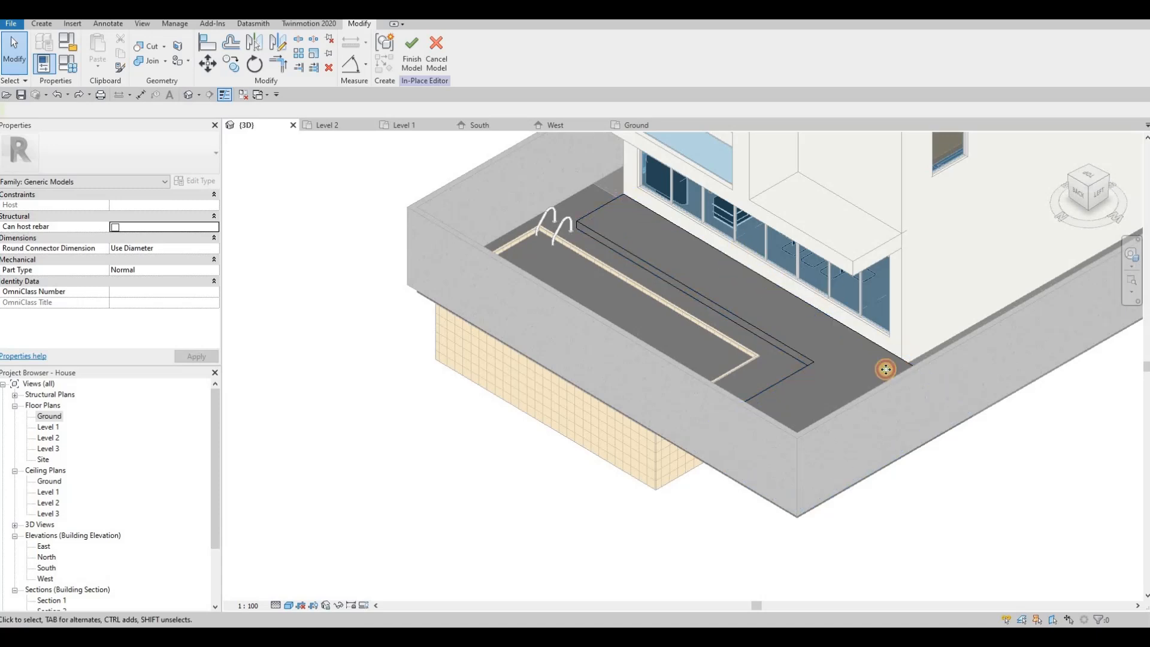
Inspect the deck corner in 3D, then deselect it and switch to the Ground floor plan
{"action": "left_click", "coordinate": [781, 358]}
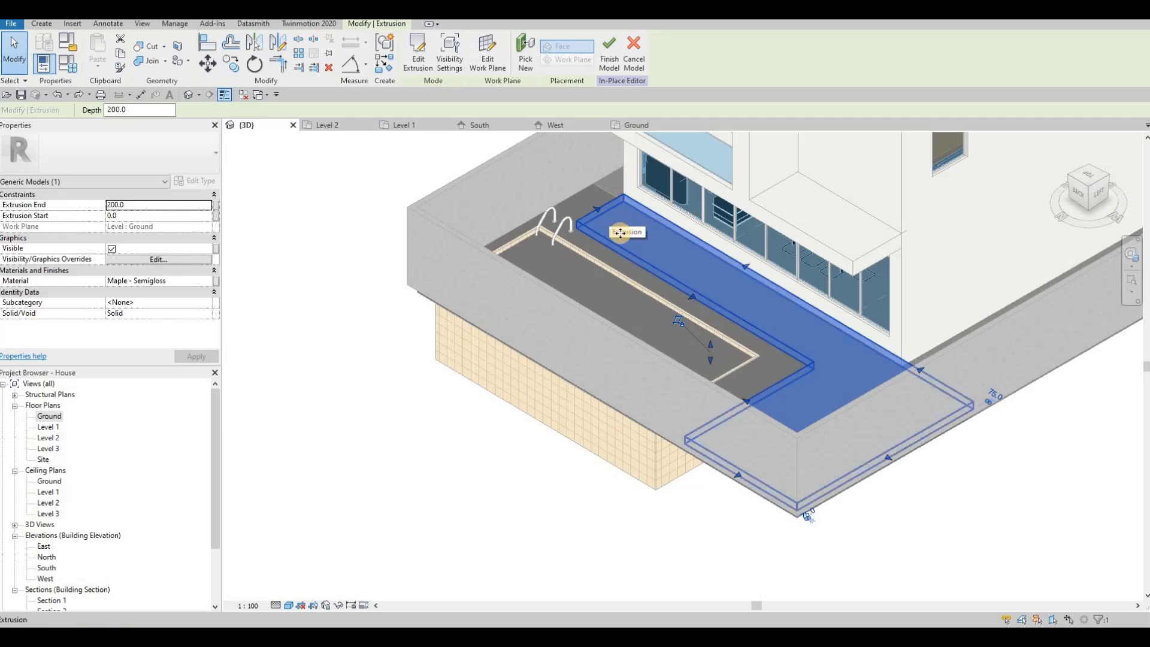
{"action": "middle_click_drag", "start_coordinate": [656, 365], "coordinate": [595, 361], "text": "shift"}
{"action": "scroll", "coordinate": [628, 381], "scroll_direction": "up", "scroll_amount": 4}
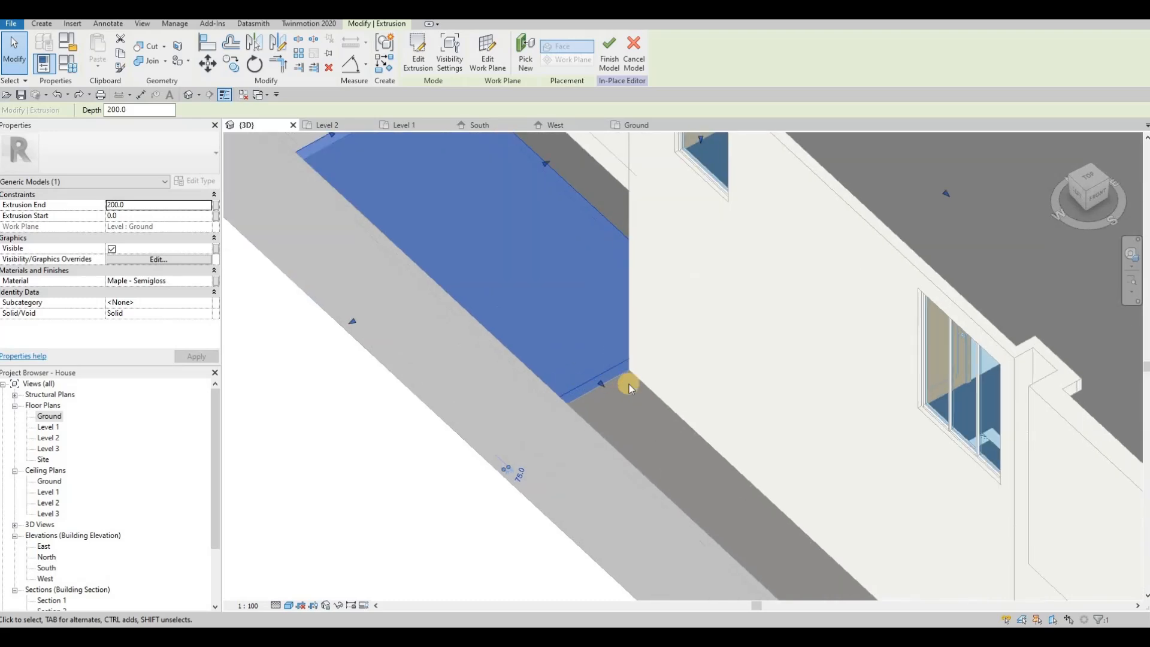
{"action": "middle_click_drag", "start_coordinate": [516, 296], "coordinate": [666, 211], "text": "shift"}
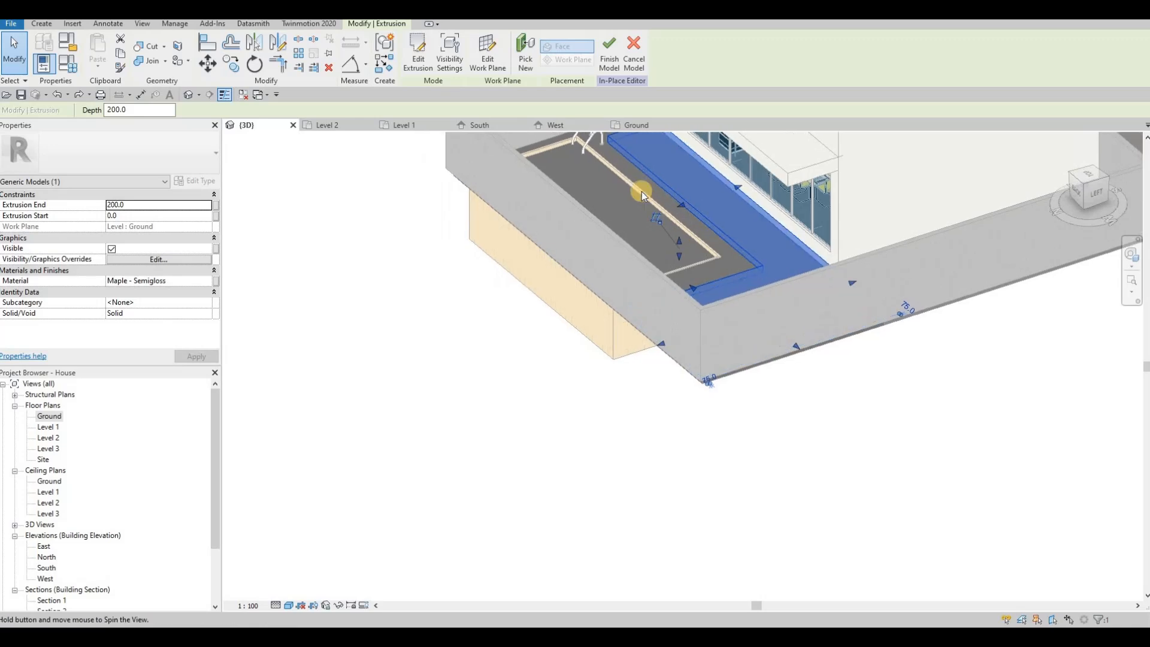
{"action": "scroll", "coordinate": [605, 171], "scroll_direction": "up", "scroll_amount": 3}
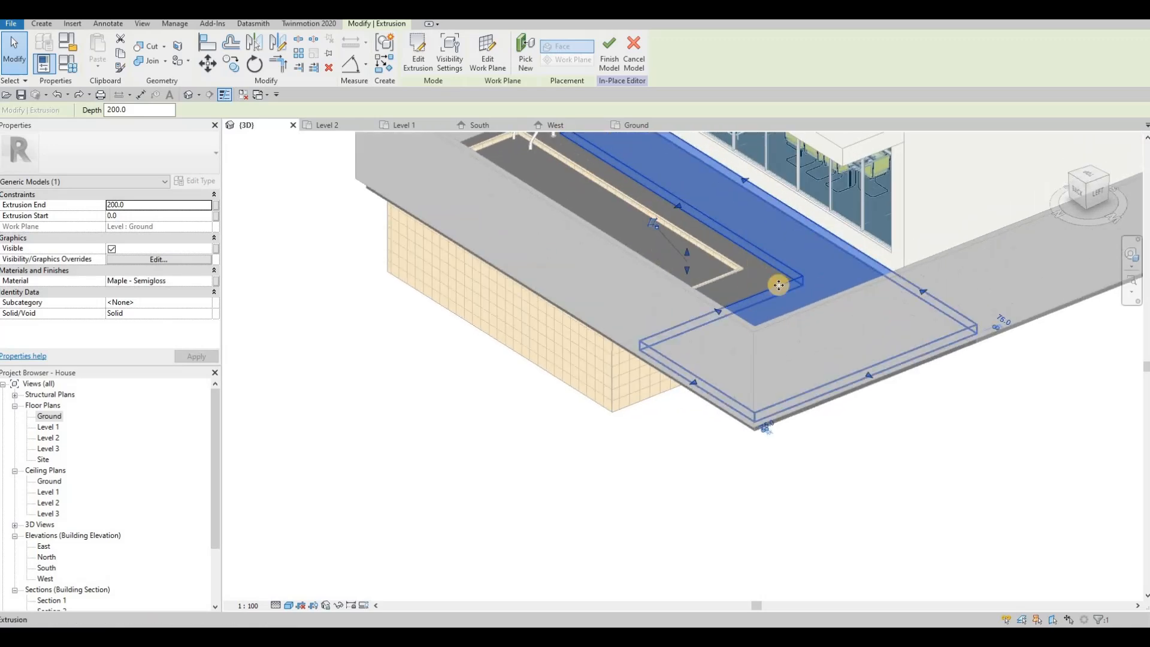
{"action": "key", "text": "Escape"}
{"action": "scroll", "coordinate": [797, 257], "scroll_direction": "down", "scroll_amount": 1}
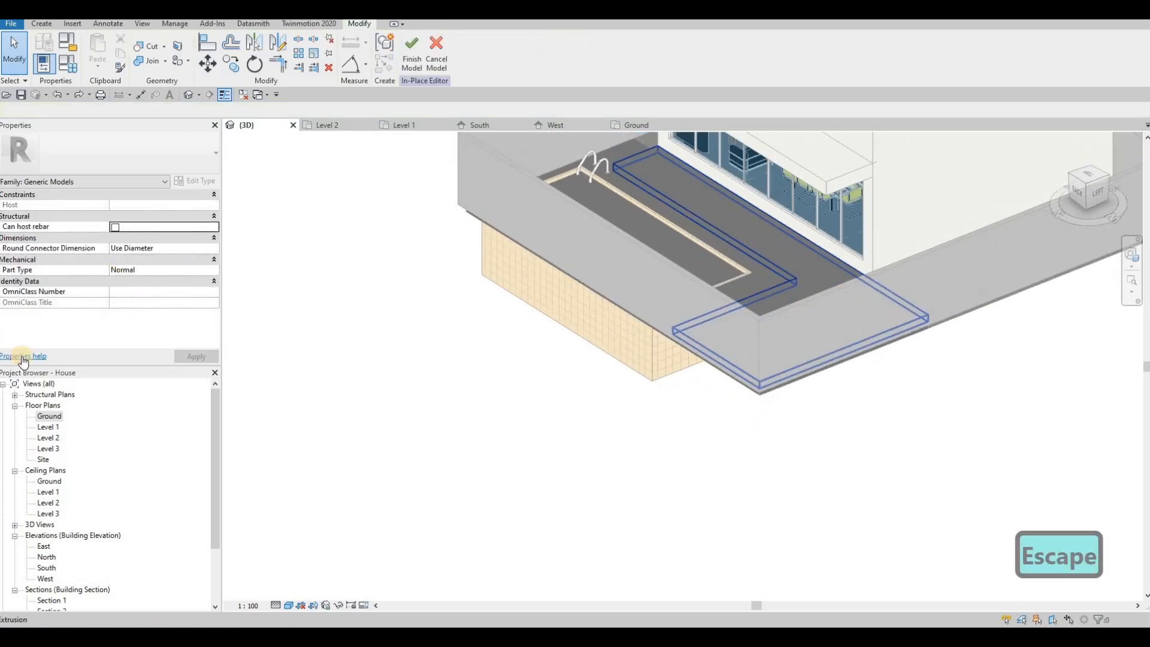
{"action": "double_click", "coordinate": [51, 417]}
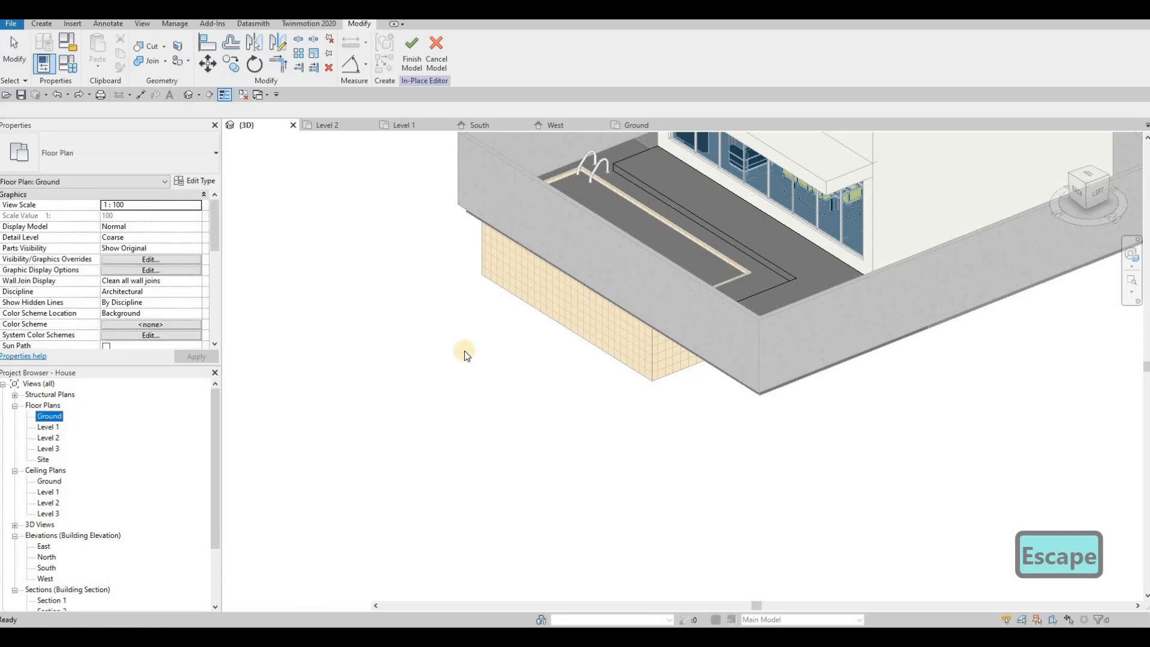
Start a Maple step extrusion with Extrusion End 200 and sketch its rectangle along the glazed wall
{"action": "left_click", "coordinate": [39, 24]}
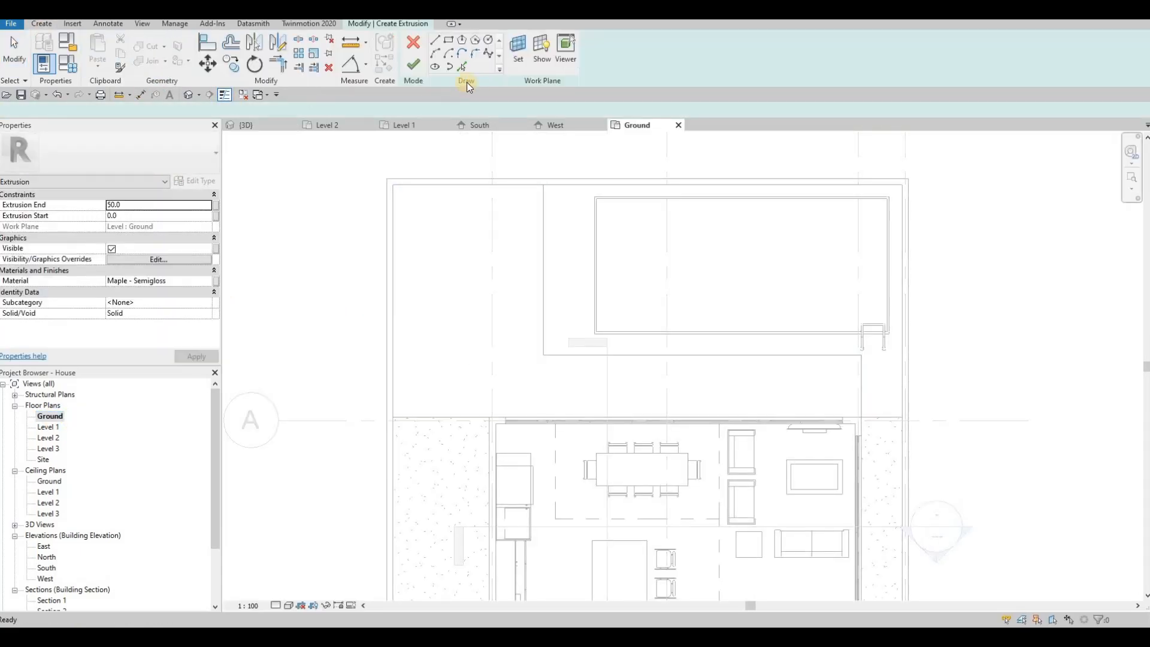
{"action": "left_click", "coordinate": [140, 205]}
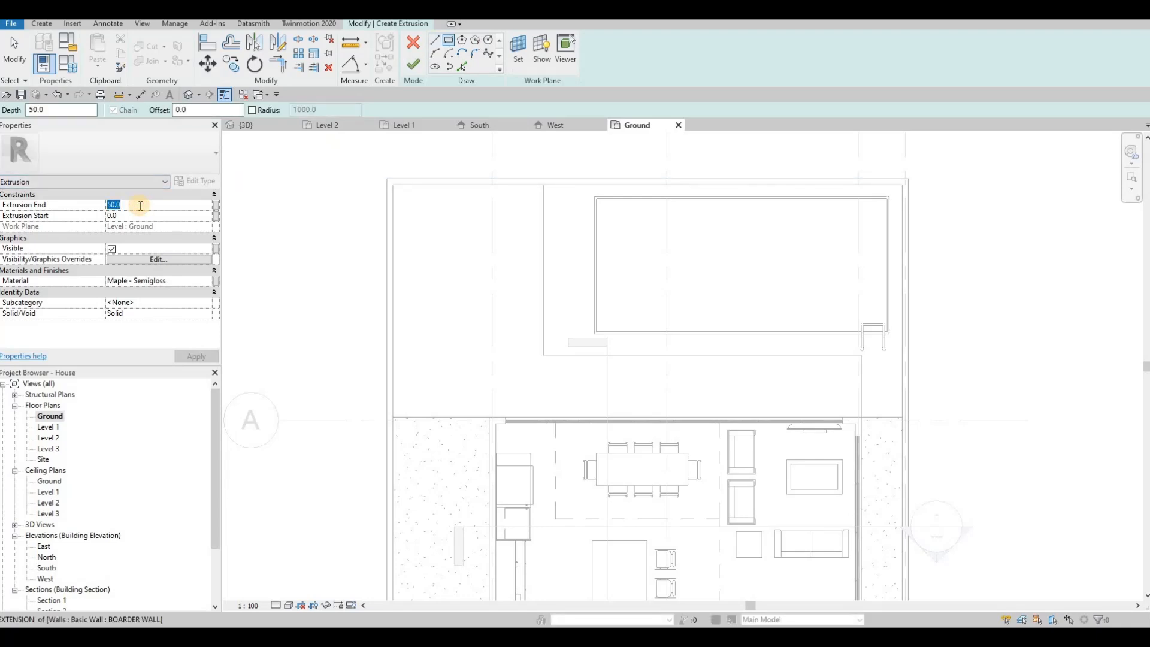
{"action": "type", "text": "200"}
{"action": "key", "text": "Return"}
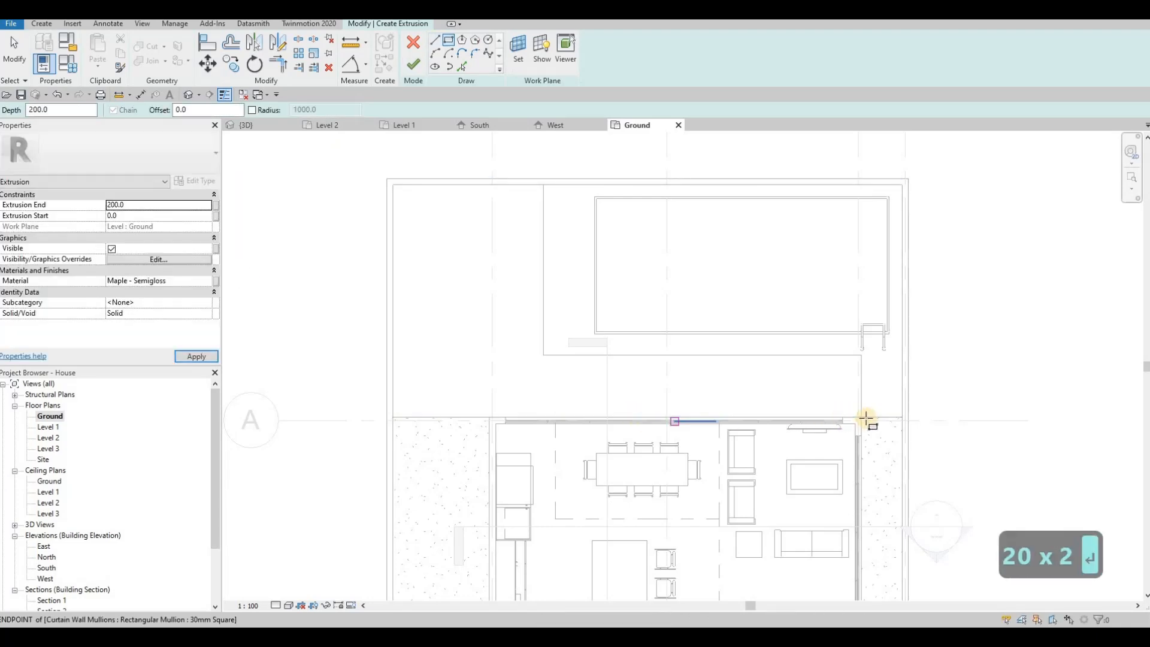
{"action": "left_click", "coordinate": [866, 419]}
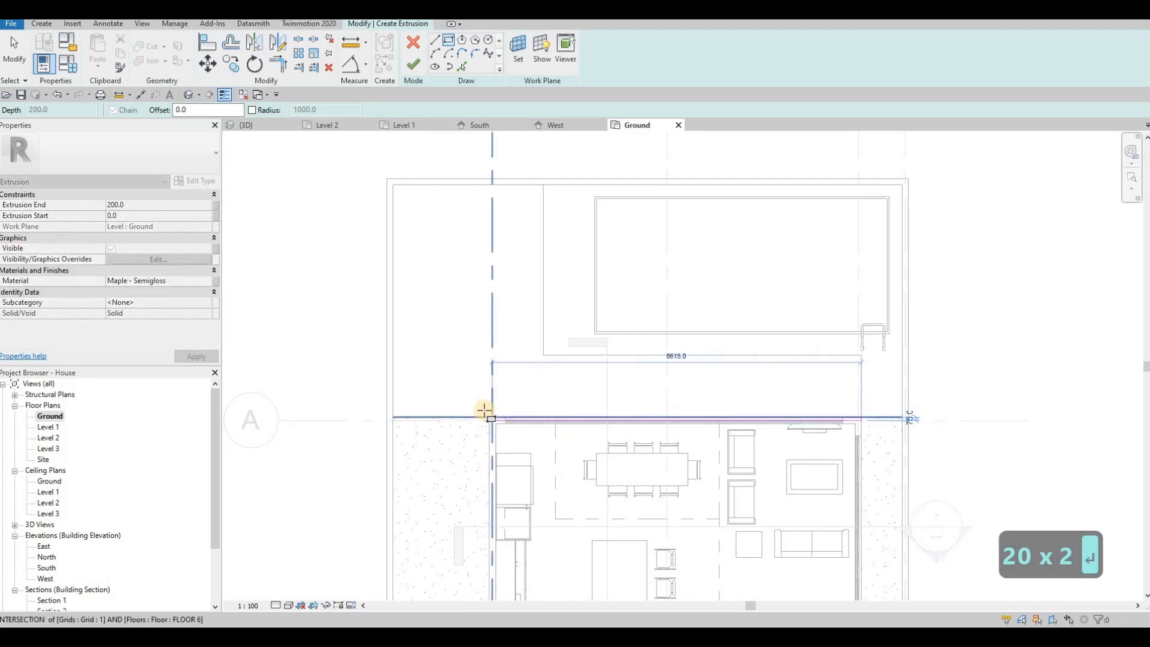
{"action": "left_click", "coordinate": [516, 421]}
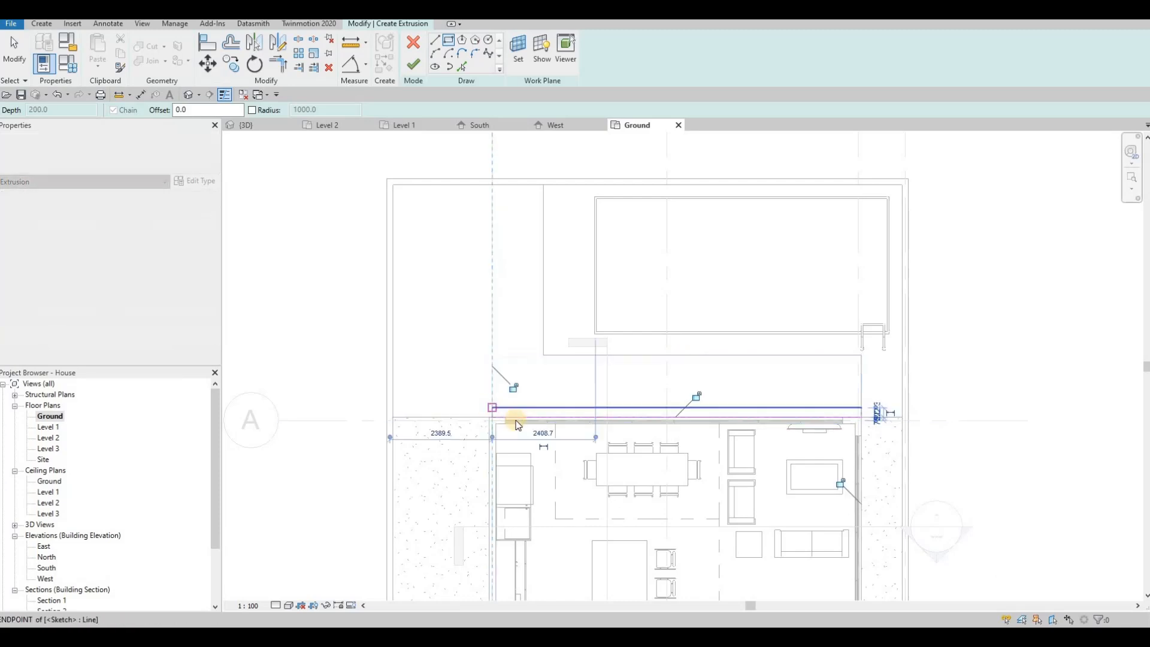
{"action": "key", "text": "Escape"}
{"action": "key", "text": "Escape"}
{"action": "scroll", "coordinate": [513, 423], "scroll_direction": "up", "scroll_amount": 2}
{"action": "key", "text": "Escape"}
Align the rectangle's left edge to the grid, pull its top edge out to 400, and finish the sketch
{"action": "key", "text": "a"}
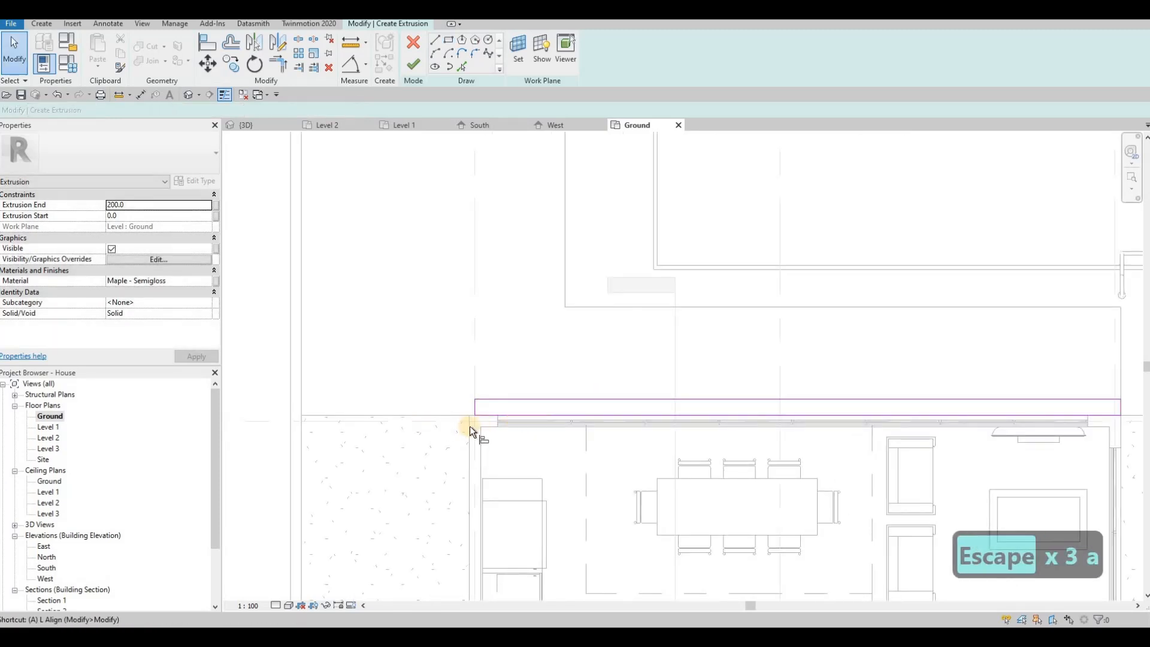
{"action": "key", "text": "l"}
{"action": "left_click", "coordinate": [468, 428]}
{"action": "left_click", "coordinate": [476, 407]}
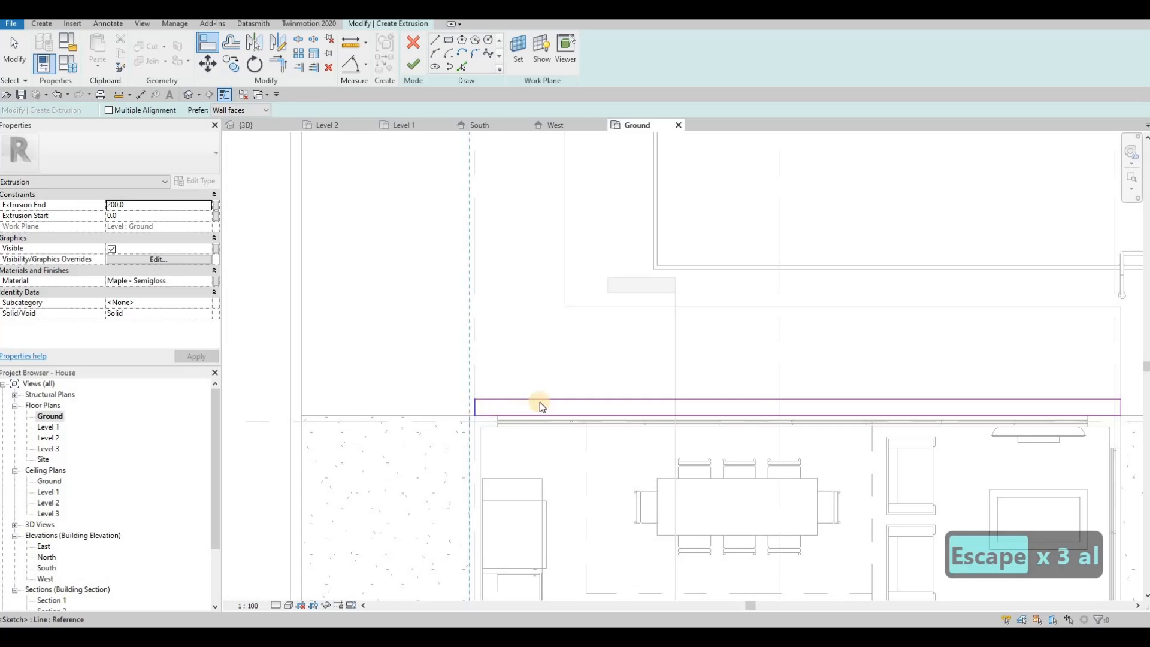
{"action": "key", "text": "Escape"}
{"action": "key", "text": "Escape"}
{"action": "left_click", "coordinate": [549, 399]}
{"action": "left_click_drag", "start_coordinate": [554, 385], "coordinate": [552, 385]}
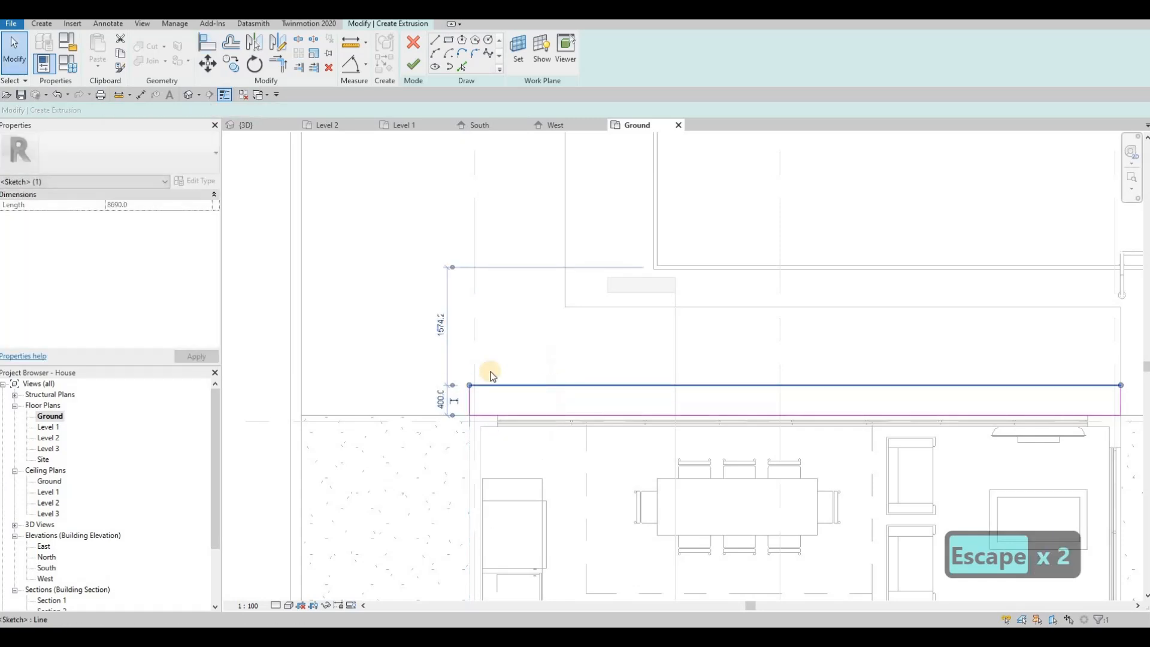
{"action": "key", "text": "Escape"}
{"action": "left_click", "coordinate": [412, 68]}
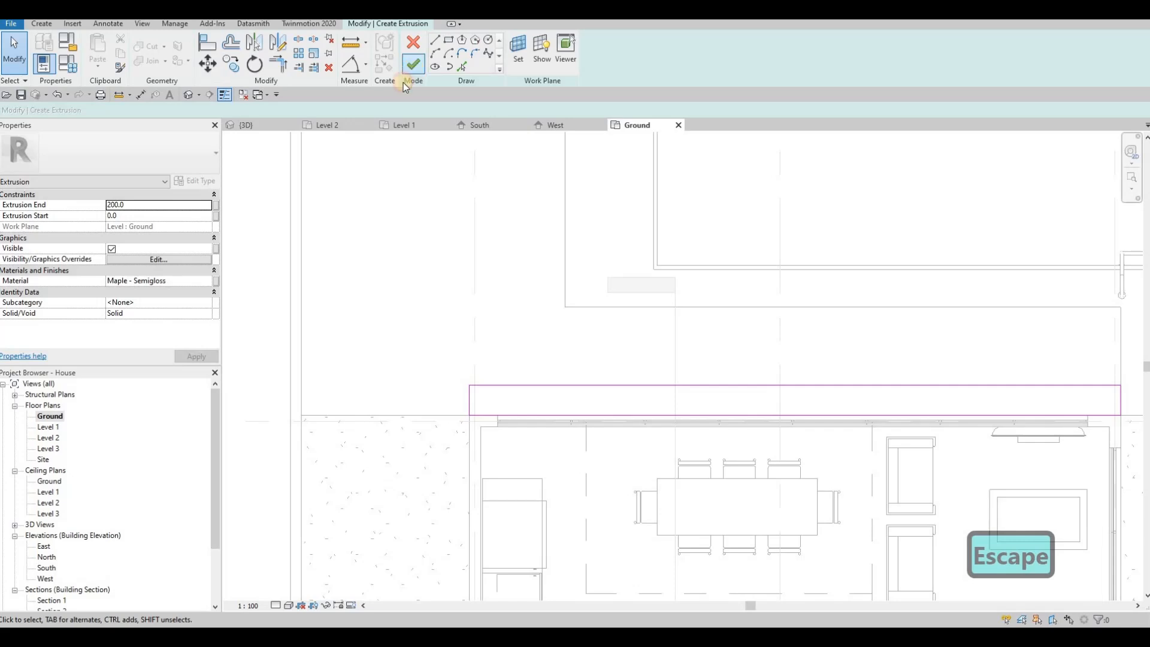
Set the step extrusion's Extrusion Start to 200 and accept deleting the invalid extrusion
{"action": "key", "text": "Escape"}
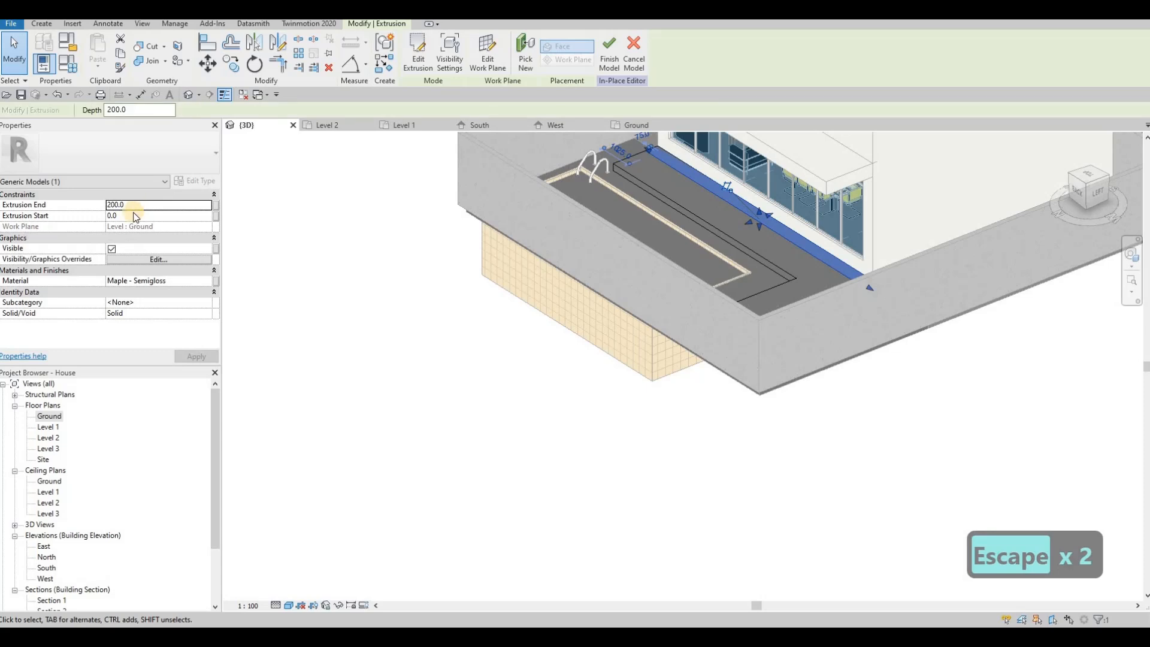
{"action": "left_click", "coordinate": [132, 216]}
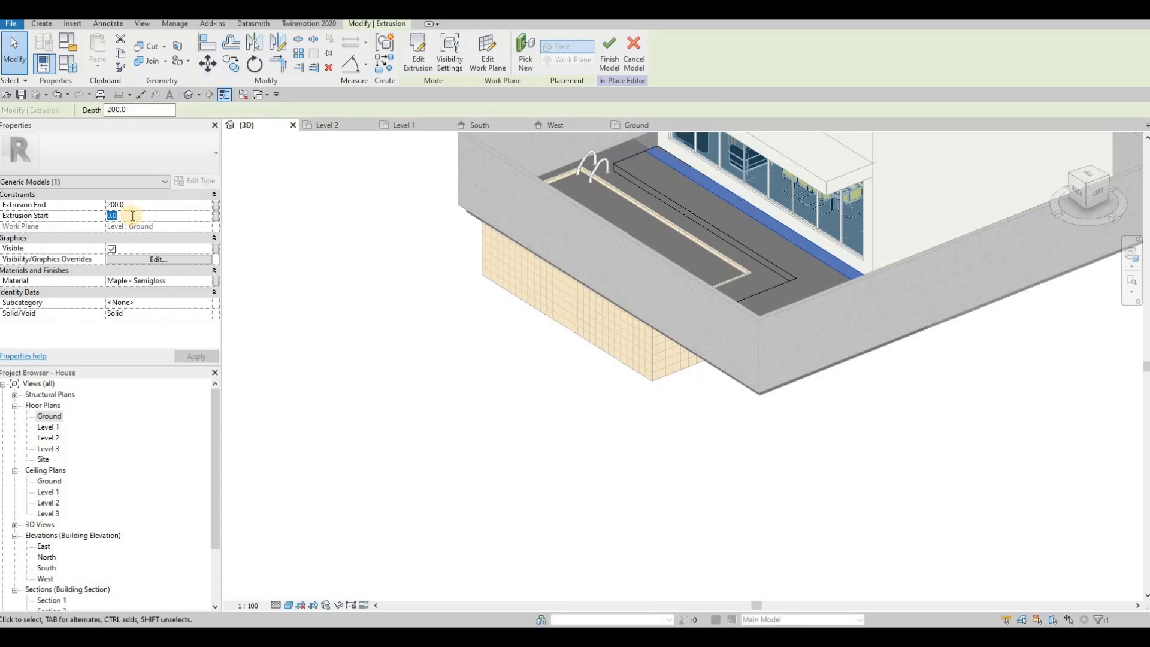
{"action": "type", "text": "200"}
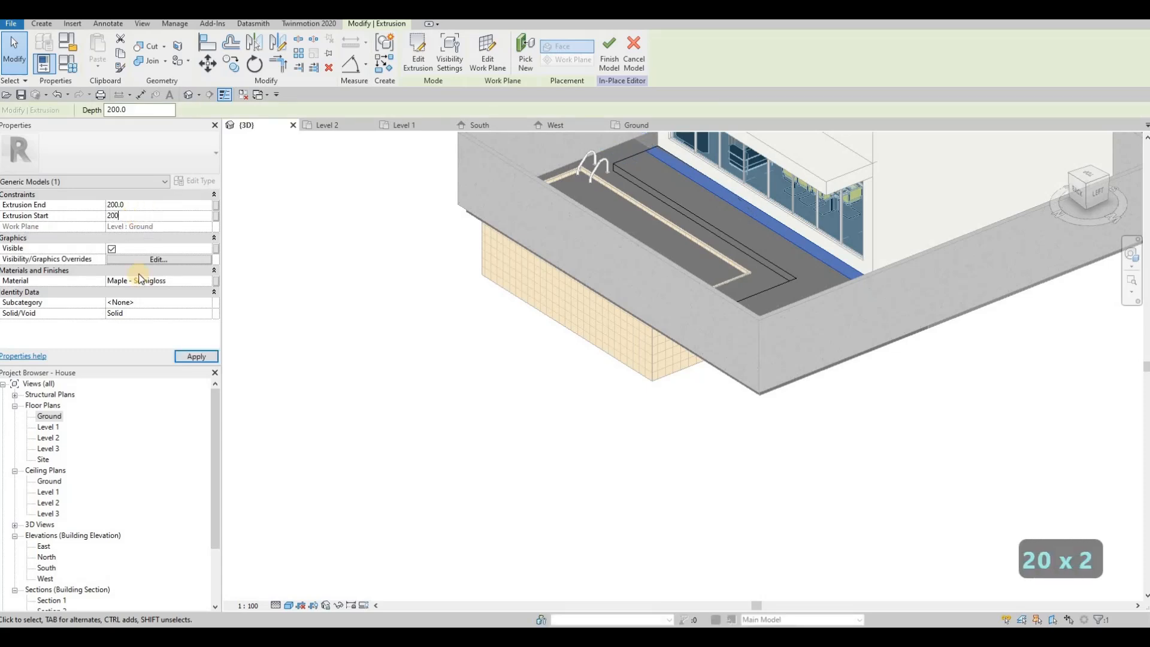
{"action": "left_click", "coordinate": [197, 356]}
{"action": "left_click", "coordinate": [510, 361]}
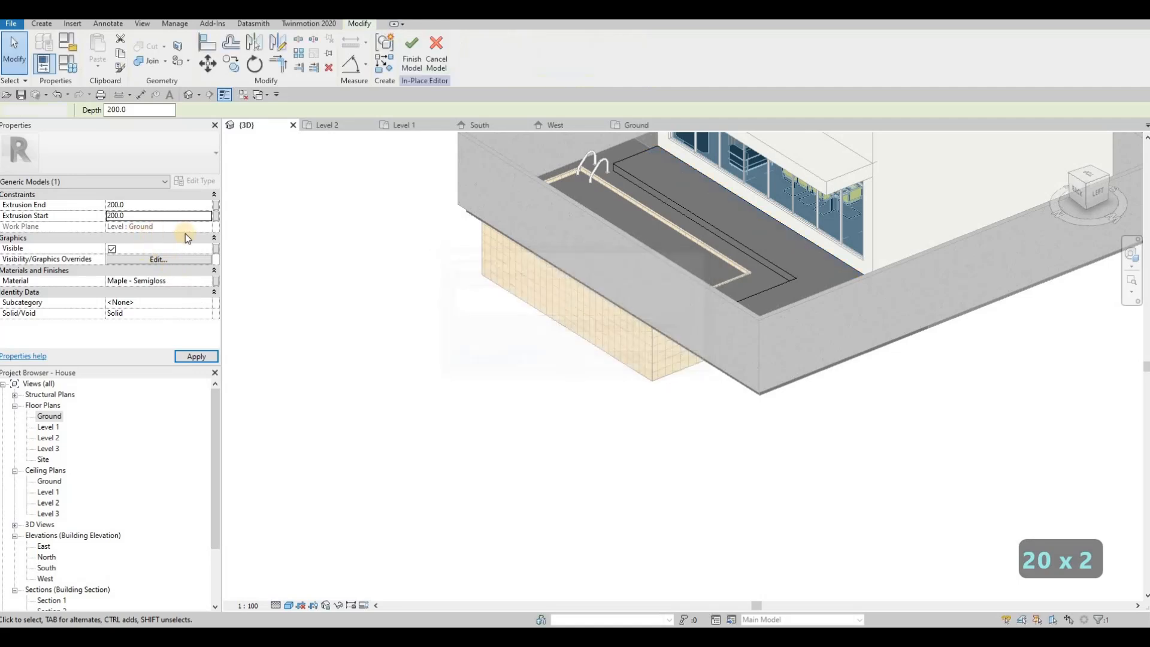
{"action": "left_click", "coordinate": [536, 250]}
{"action": "key", "text": "Escape"}
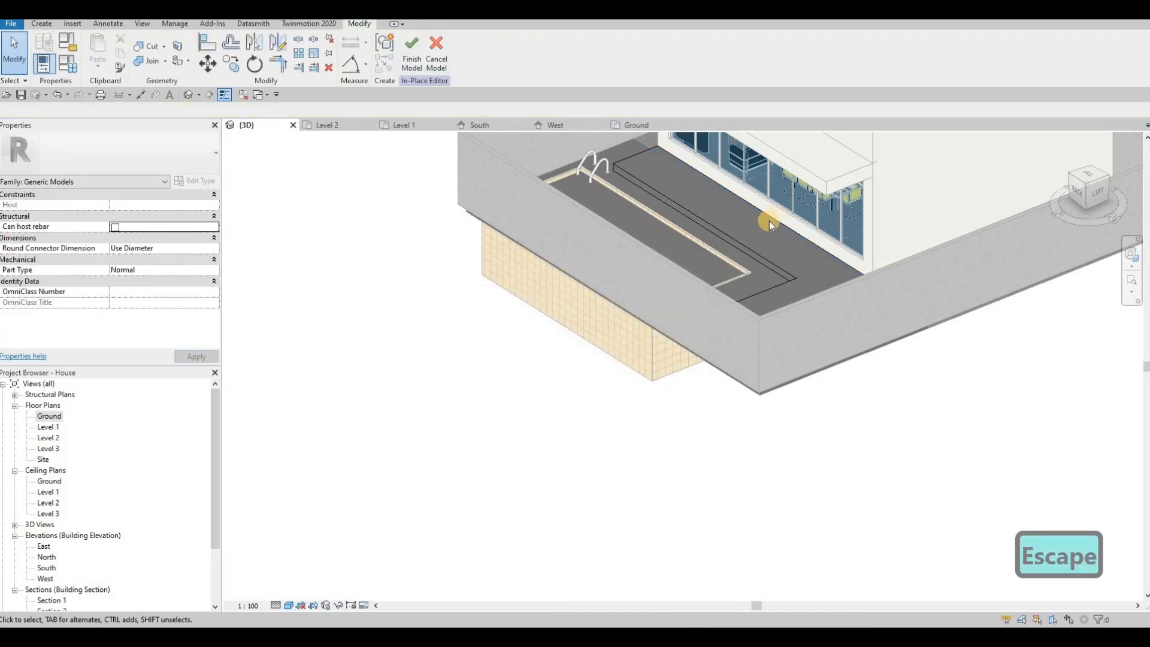
Undo to restore the deleted step extrusion and open the Ground floor plan
{"action": "key", "text": "ctrl+z"}
{"action": "key", "text": "Escape"}
{"action": "left_click", "coordinate": [768, 221]}
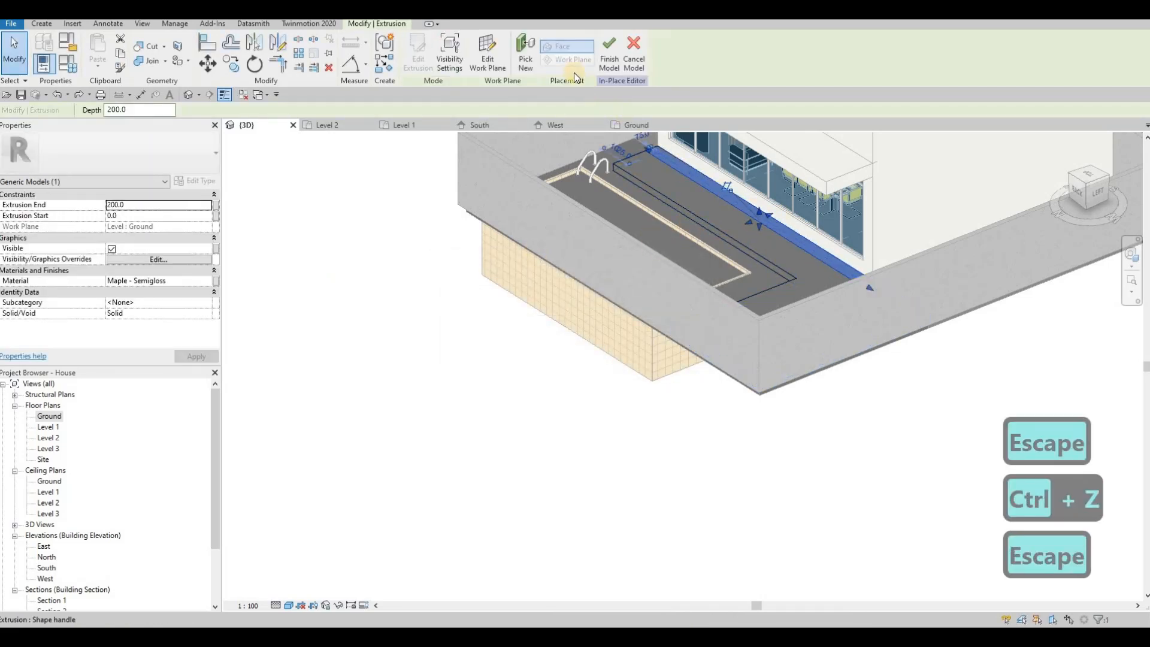
{"action": "left_click", "coordinate": [693, 184]}
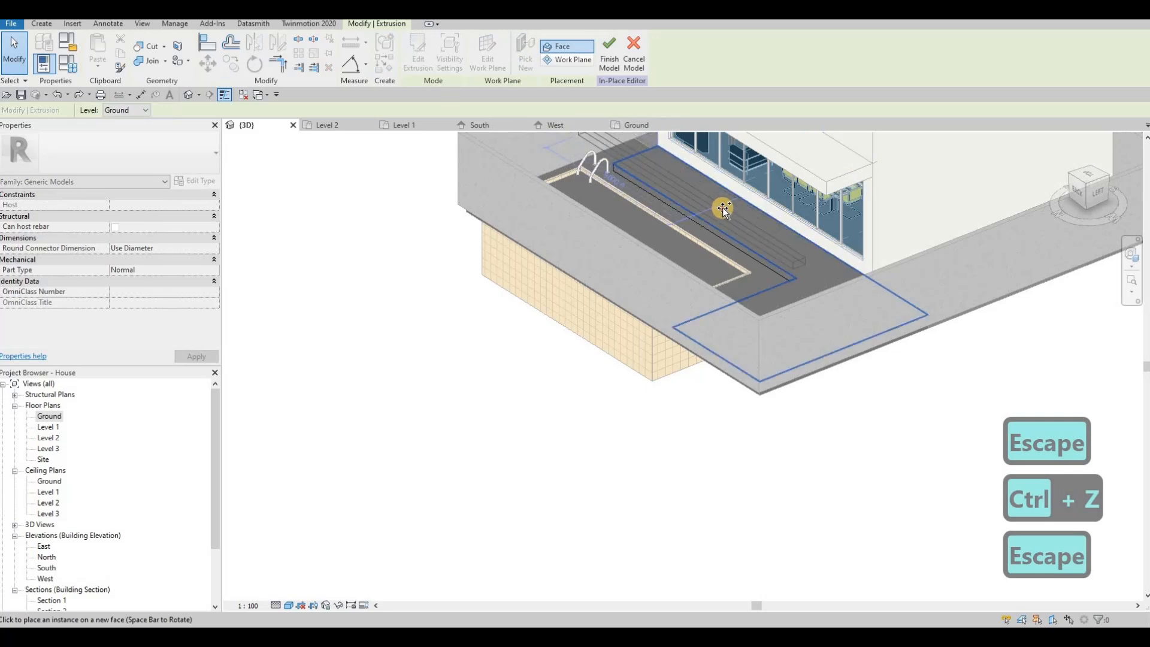
{"action": "double_click", "coordinate": [44, 416]}
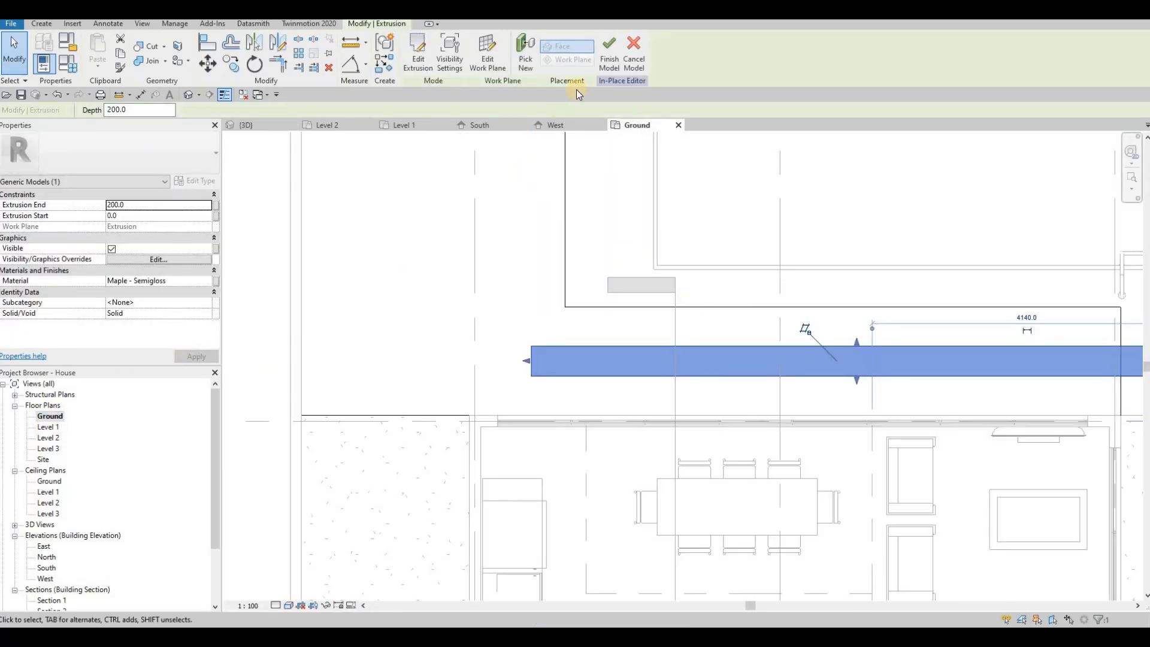
{"action": "scroll", "coordinate": [576, 89], "scroll_direction": "down", "scroll_amount": 1}
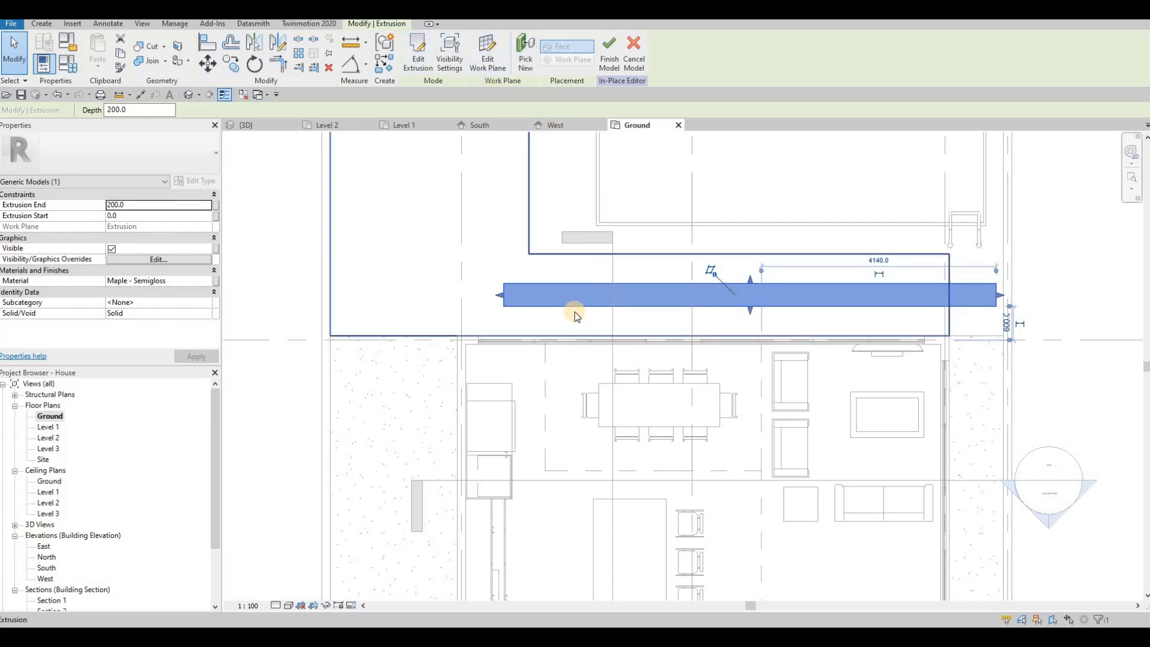
Align the step's bottom edge to the floor boundary
{"action": "key", "text": "a"}
{"action": "key", "text": "l"}
{"action": "left_click", "coordinate": [480, 336]}
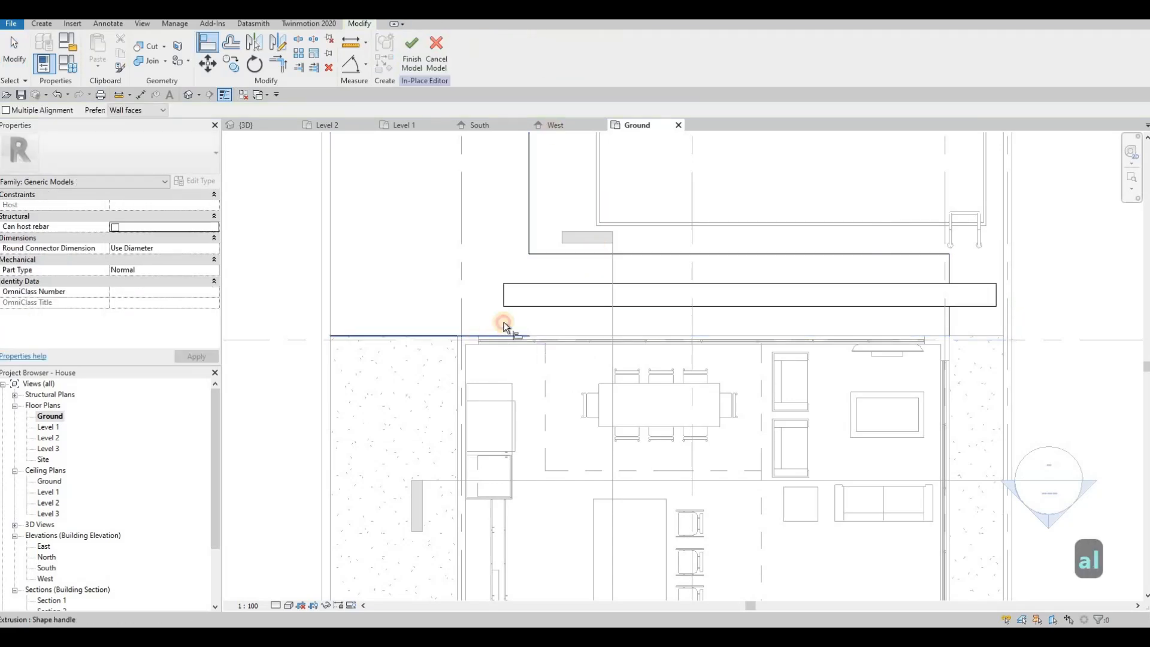
{"action": "left_click", "coordinate": [507, 307]}
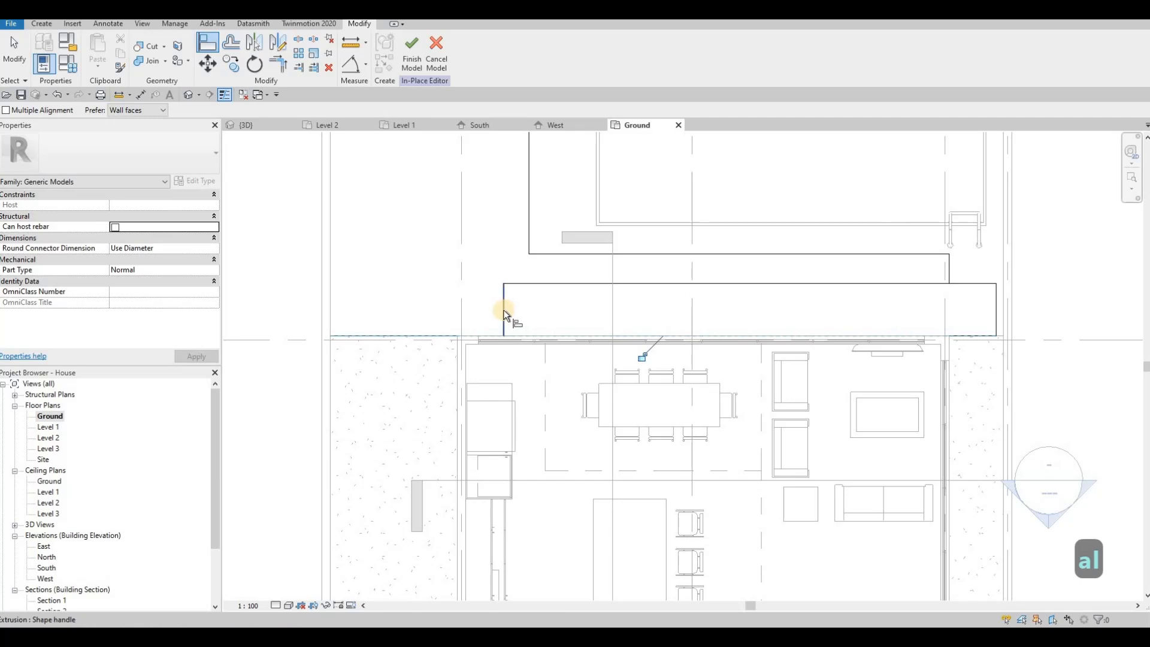
{"action": "key", "text": "Escape"}
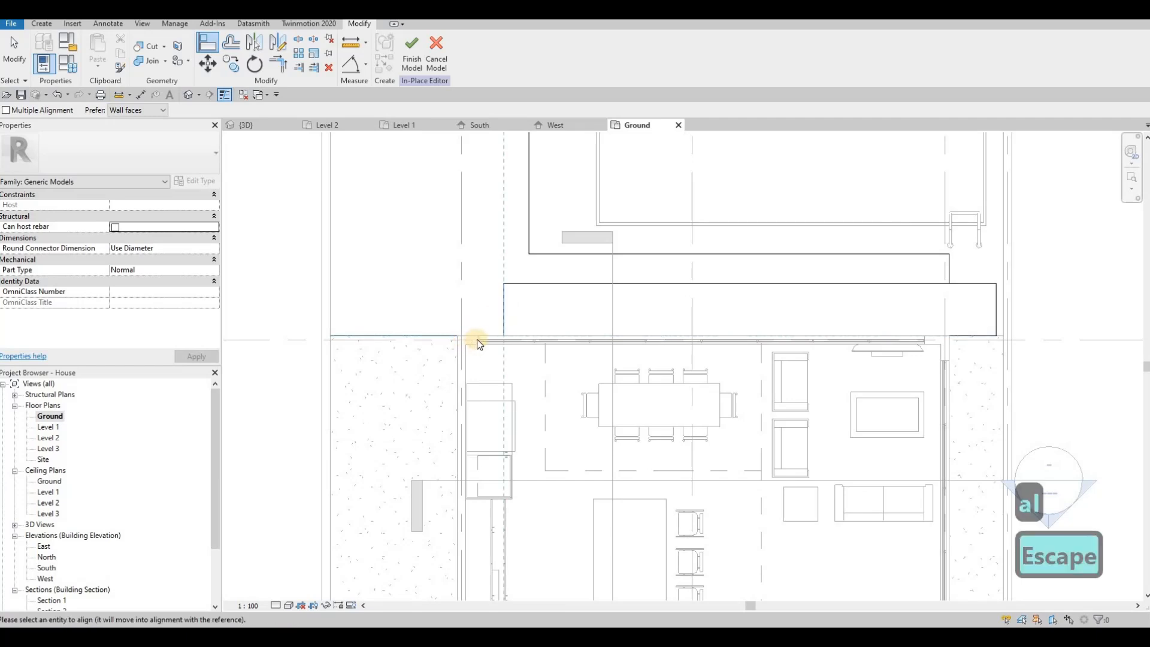
{"action": "key", "text": "Escape"}
Align the step's left edge to the dashed grid line and its right edge to the wall
{"action": "key", "text": "a"}
{"action": "key", "text": "l"}
{"action": "left_click", "coordinate": [458, 368]}
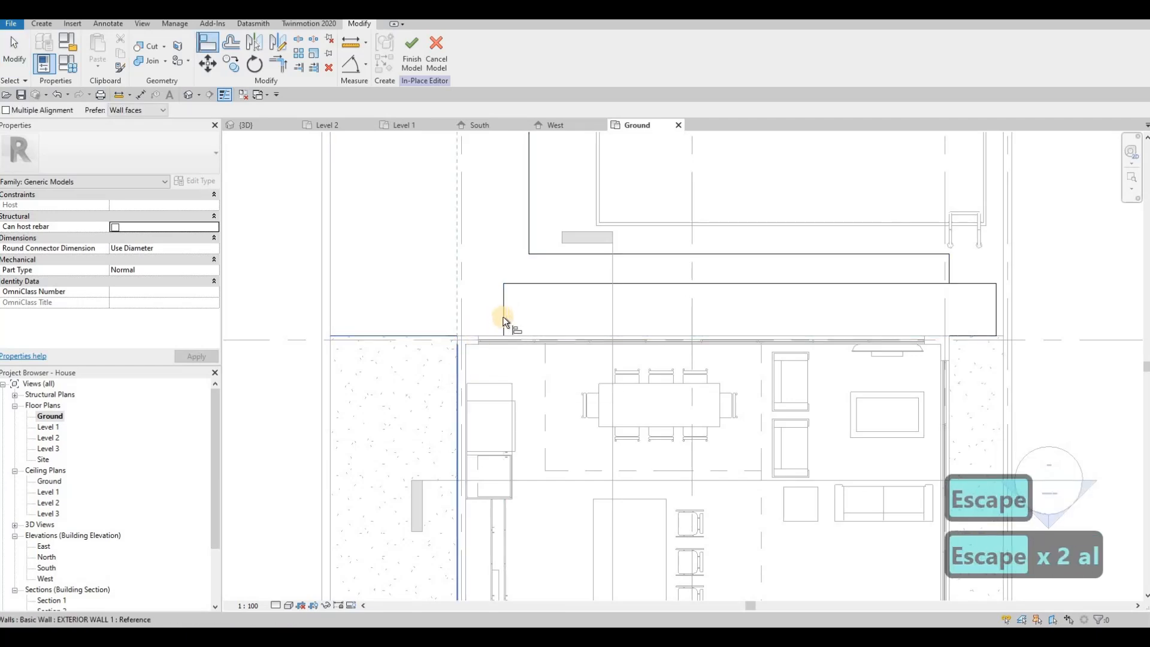
{"action": "left_click", "coordinate": [826, 331]}
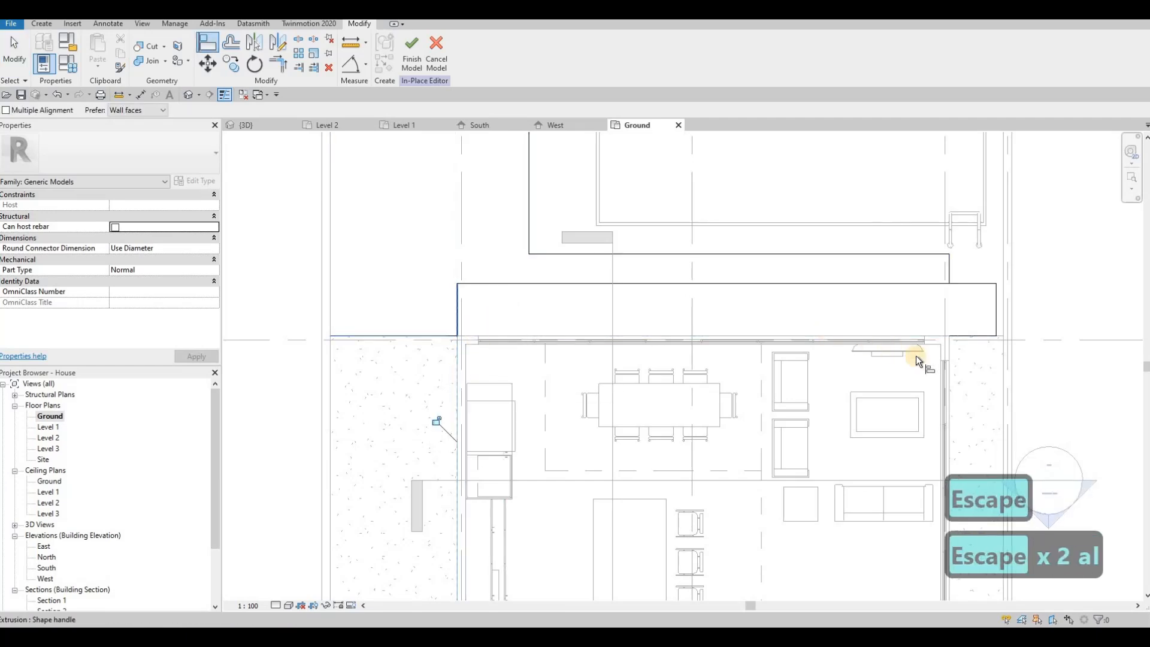
{"action": "left_click", "coordinate": [960, 346]}
{"action": "left_click", "coordinate": [996, 320]}
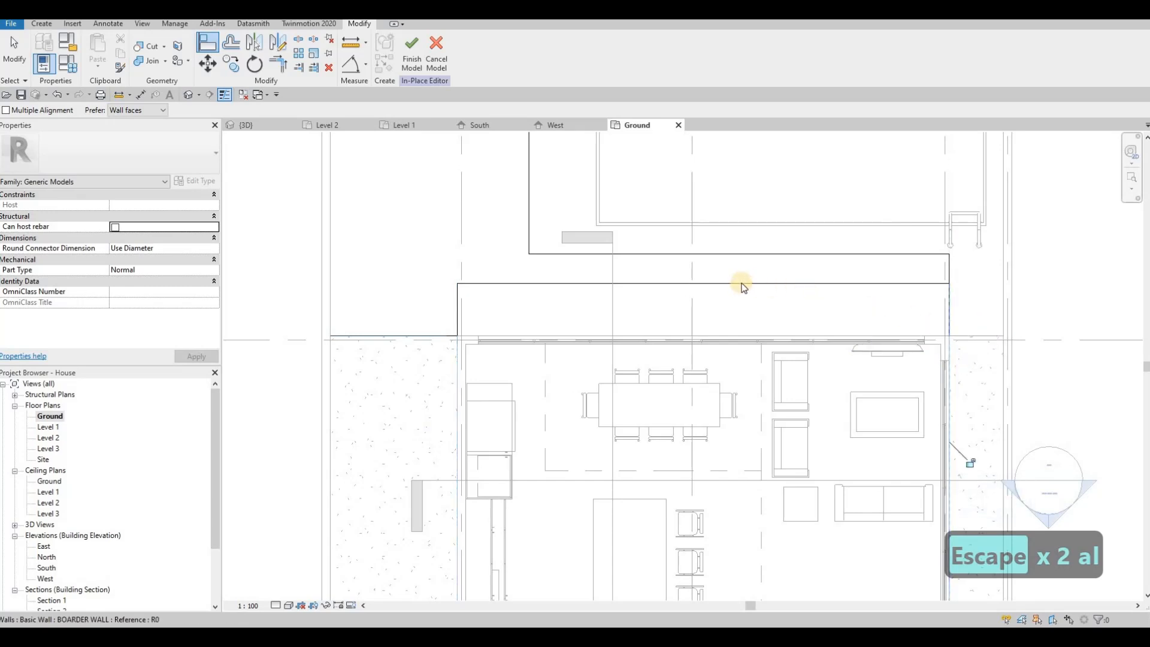
{"action": "key", "text": "Escape"}
{"action": "key", "text": "Escape"}
{"action": "left_click", "coordinate": [699, 295]}
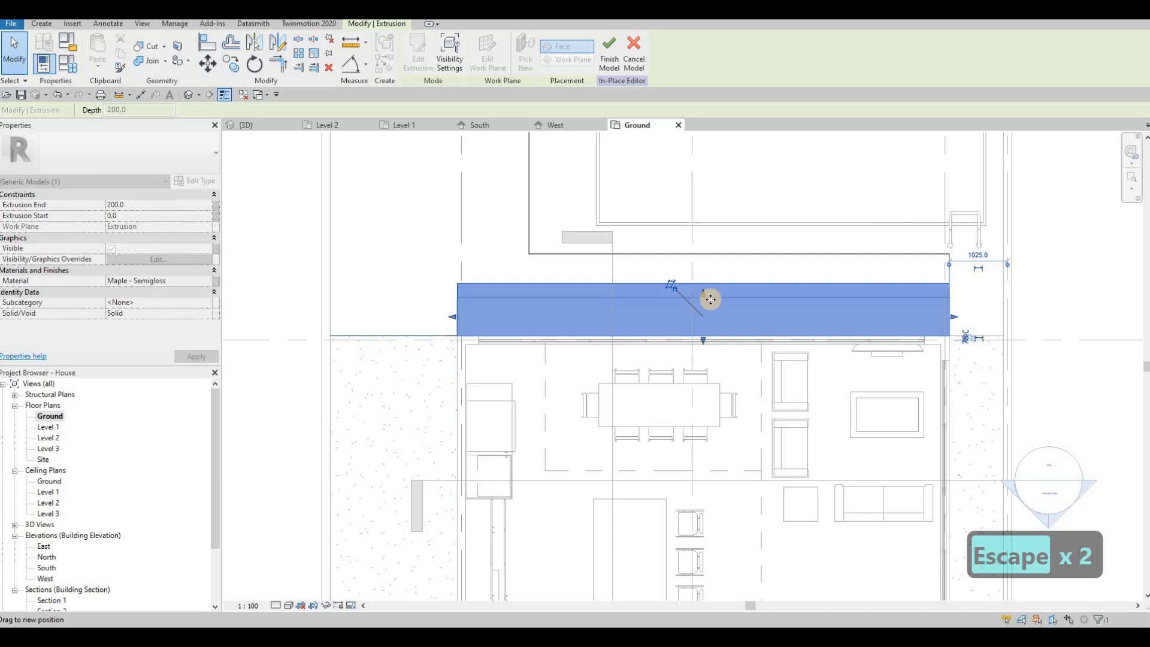
Lower the step's top edge to narrow the step extrusion
{"action": "left_click_drag", "start_coordinate": [710, 300], "coordinate": [696, 297]}
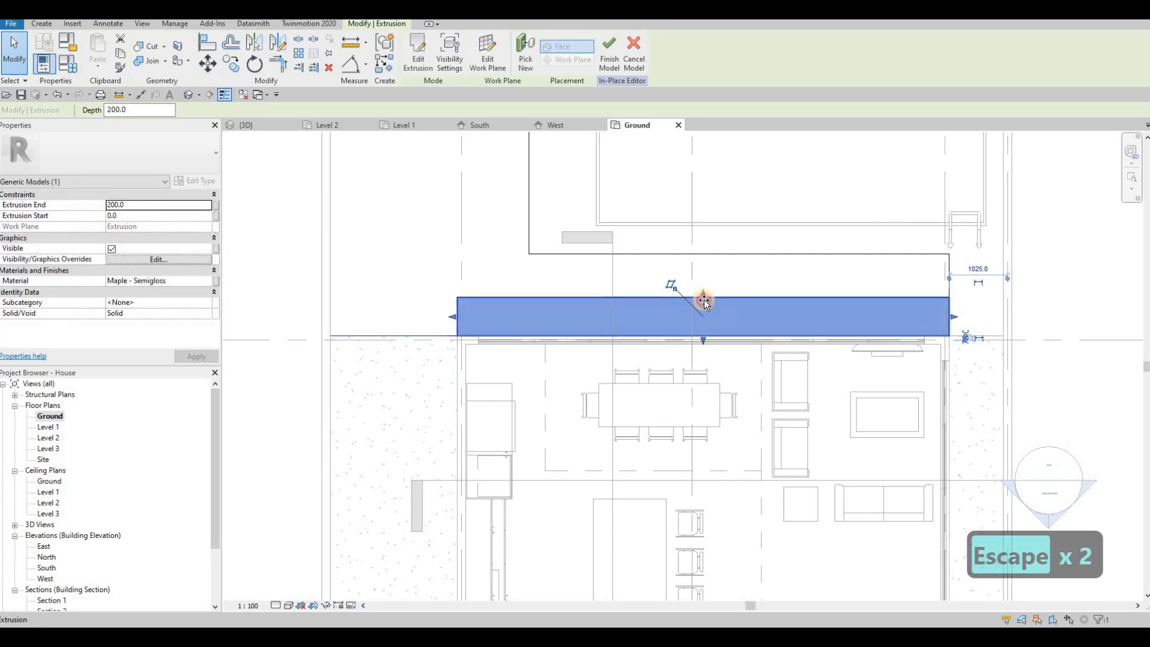
{"action": "key", "text": "Escape"}
{"action": "key", "text": "Escape"}
{"action": "left_click", "coordinate": [601, 303]}
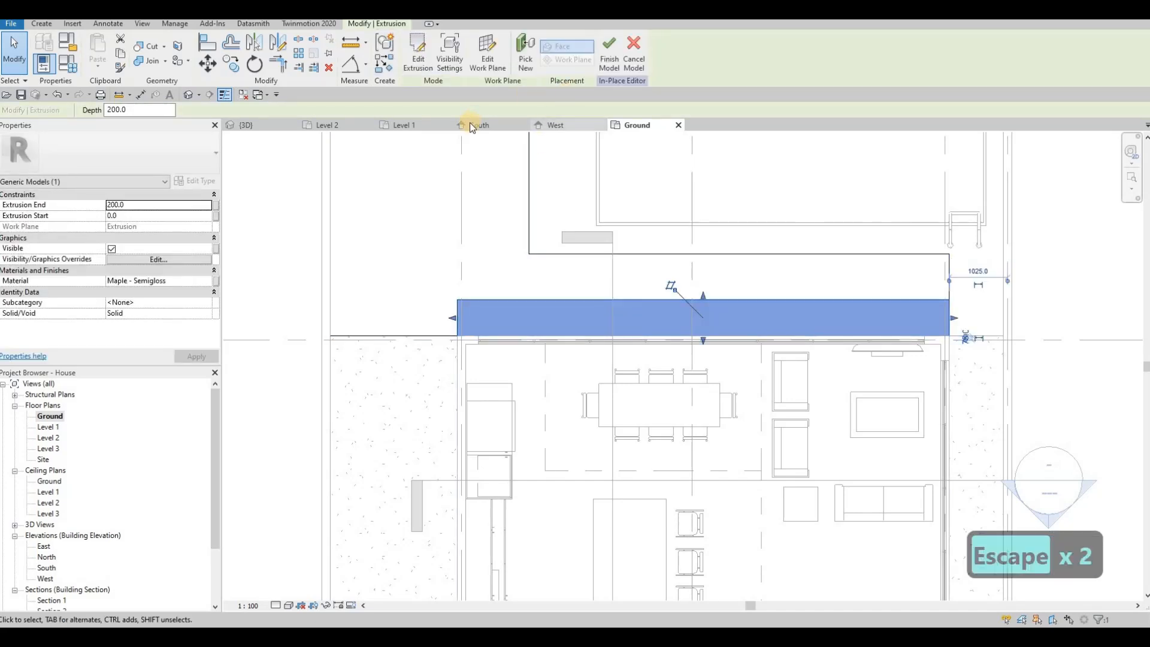
Create a similar maple extrusion sketched on the wall plane along the house edge, then view it in 3D
{"action": "key", "text": "c"}
{"action": "key", "text": "s"}
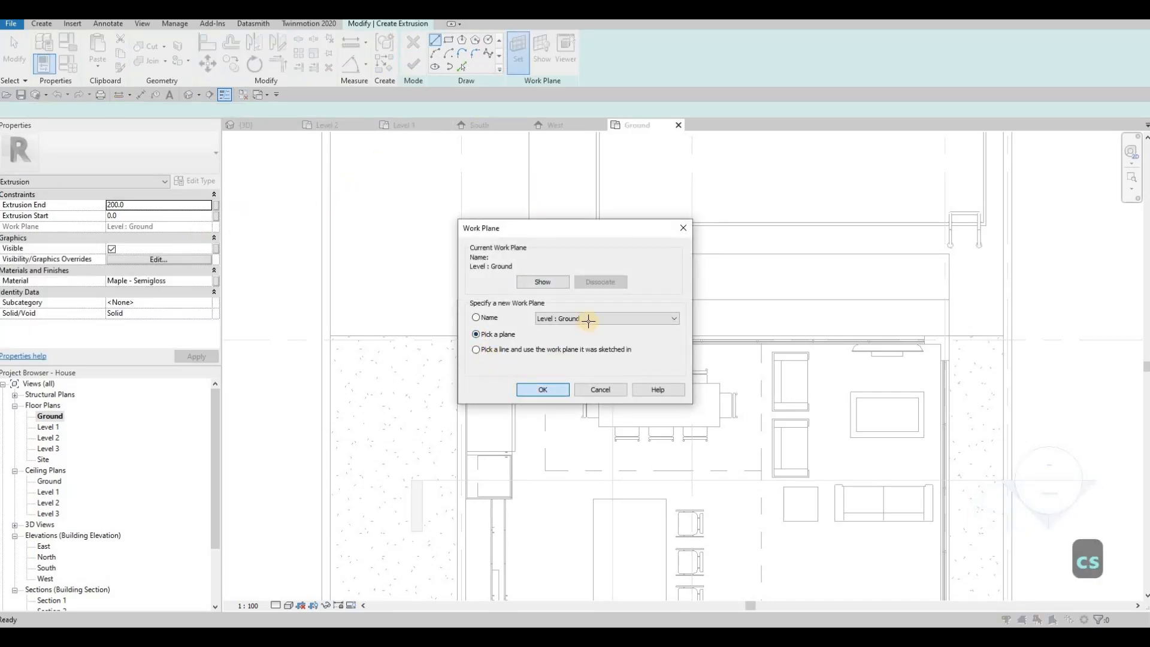
{"action": "key", "text": "Return"}
{"action": "left_click", "coordinate": [589, 321]}
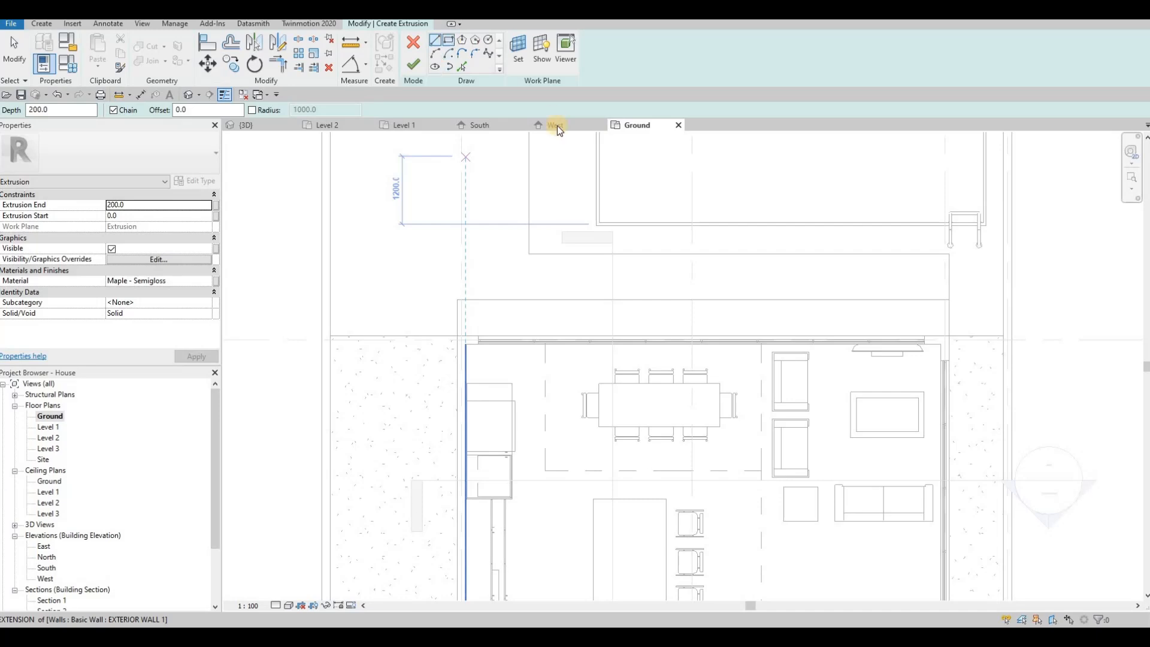
{"action": "left_click", "coordinate": [949, 335]}
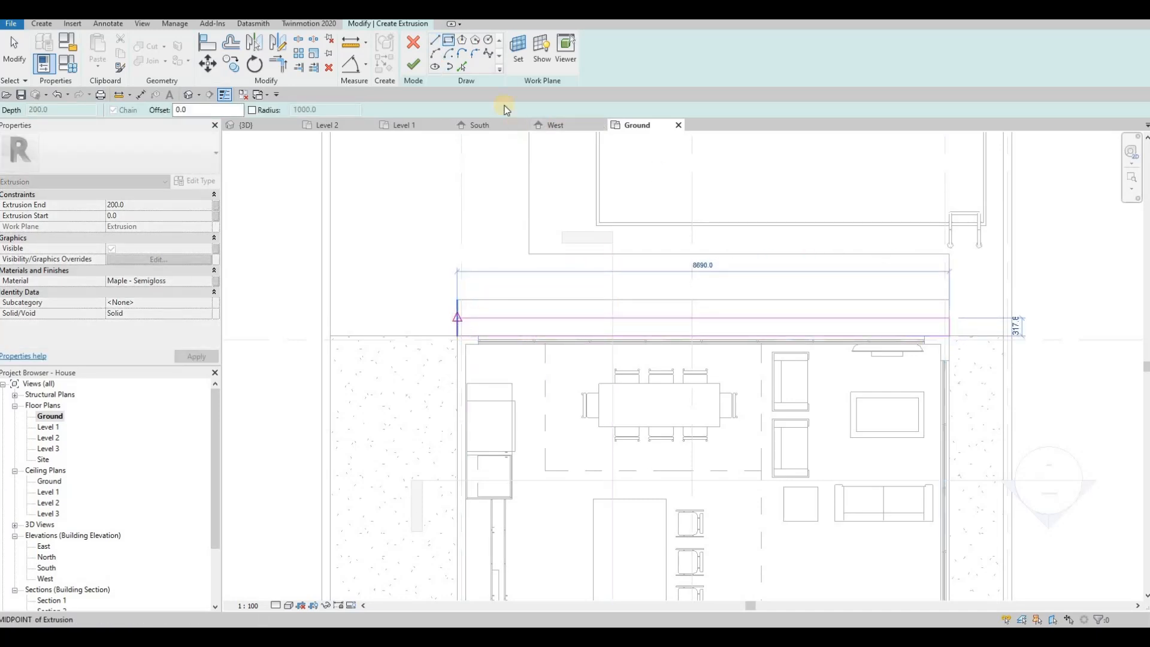
{"action": "left_click", "coordinate": [413, 64]}
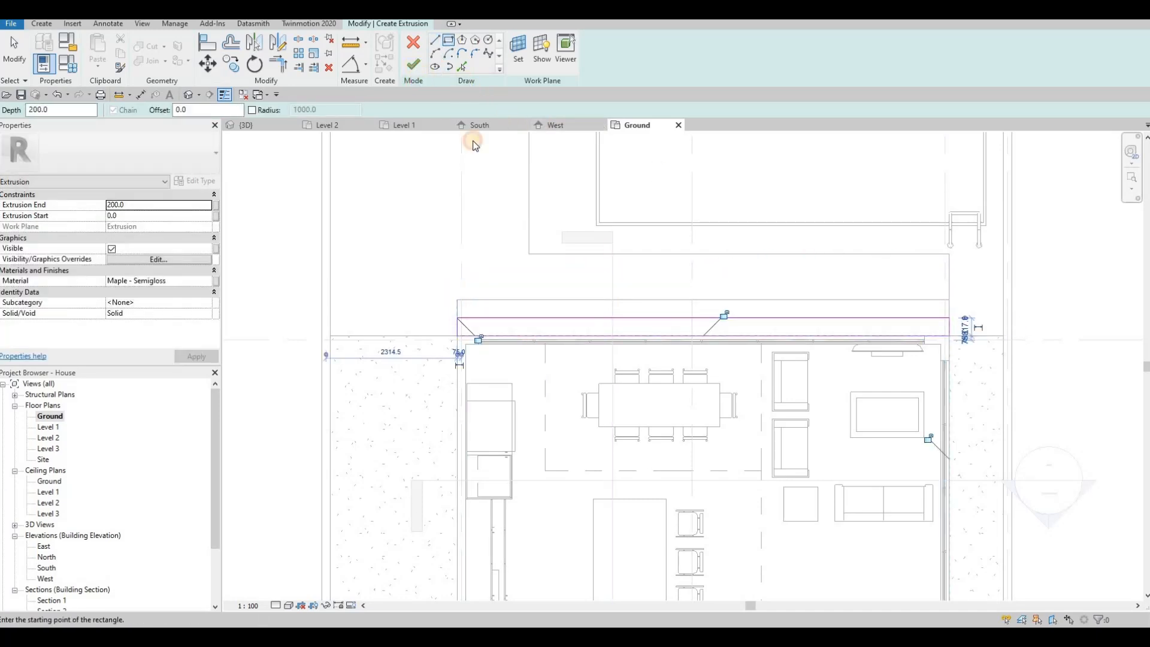
{"action": "key", "text": "Escape"}
{"action": "key", "text": "Escape"}
{"action": "left_click", "coordinate": [246, 127]}
Finish the in-place deck model, switch to the Realistic visual style, and orbit to the pool terrace
{"action": "key", "text": "Escape"}
{"action": "key", "text": "Escape"}
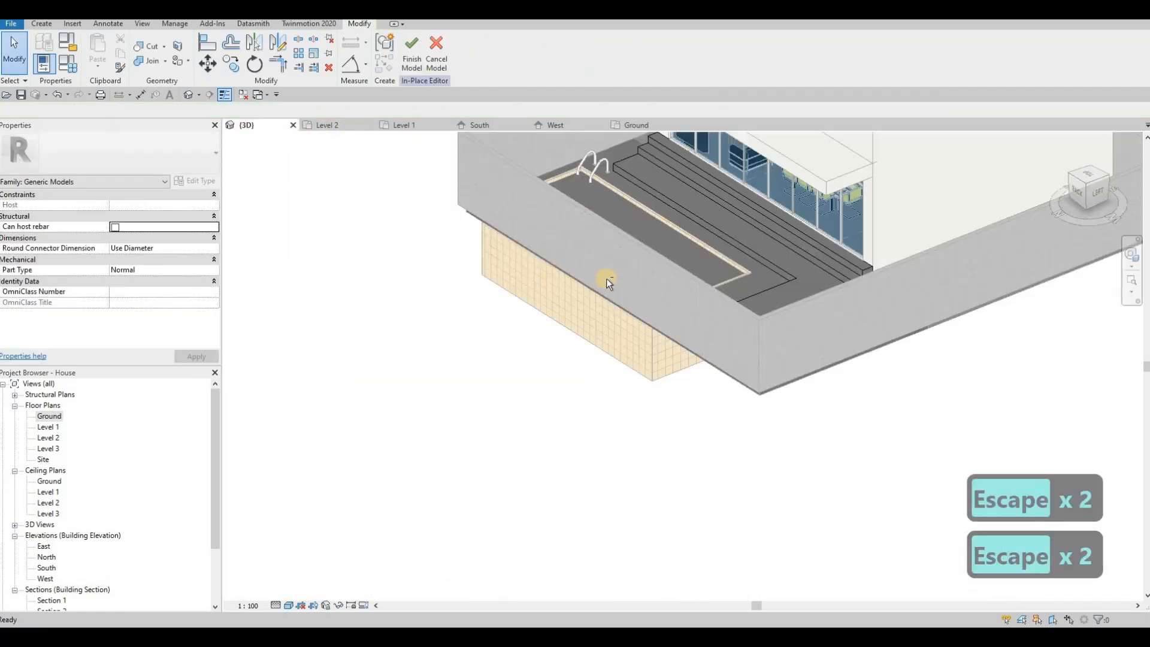
{"action": "middle_click_drag", "start_coordinate": [606, 279], "coordinate": [781, 280], "text": "shift"}
{"action": "middle_click_drag", "start_coordinate": [449, 127], "coordinate": [730, 278], "text": "shift"}
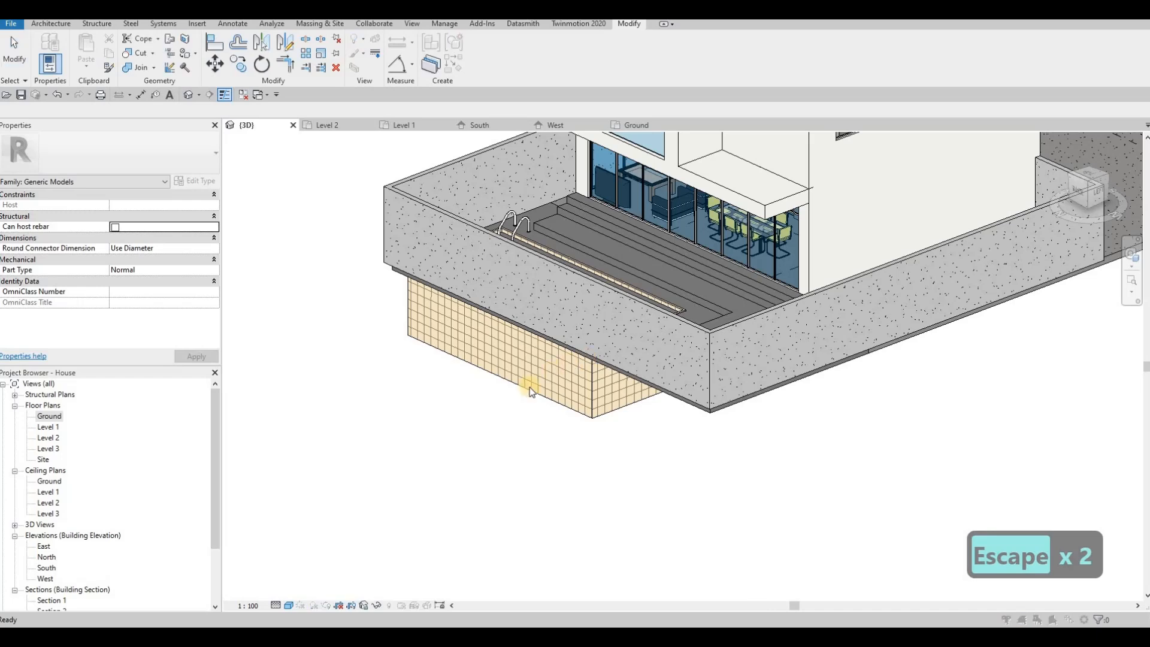
{"action": "key", "text": "Escape"}
{"action": "left_click", "coordinate": [288, 604]}
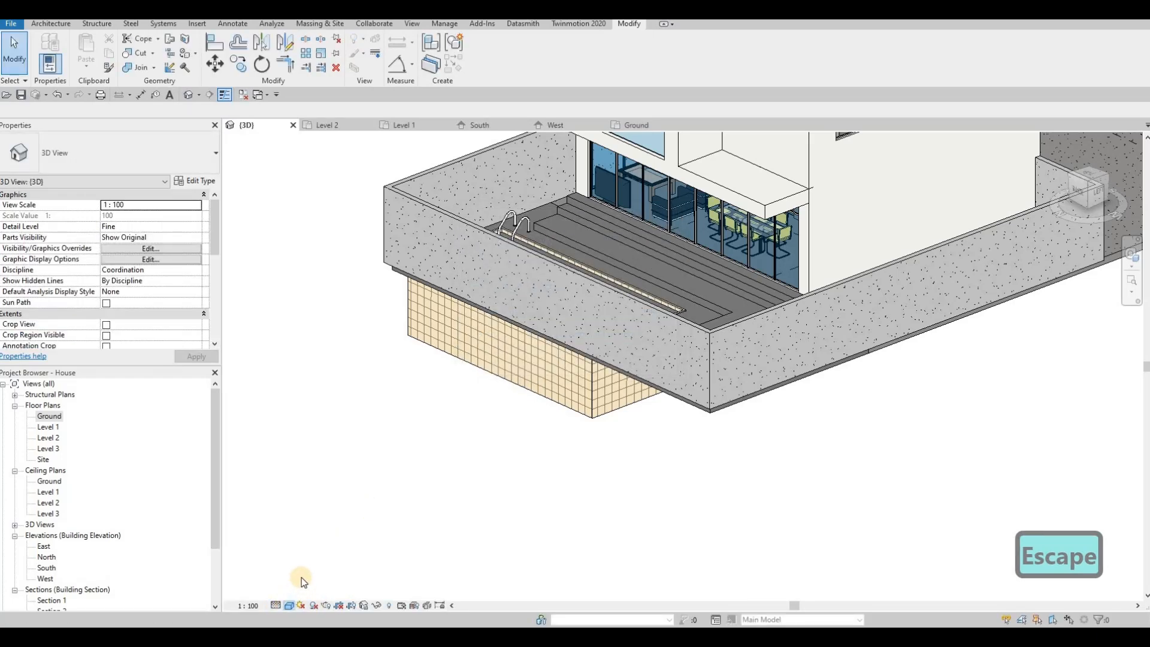
{"action": "left_click", "coordinate": [473, 383]}
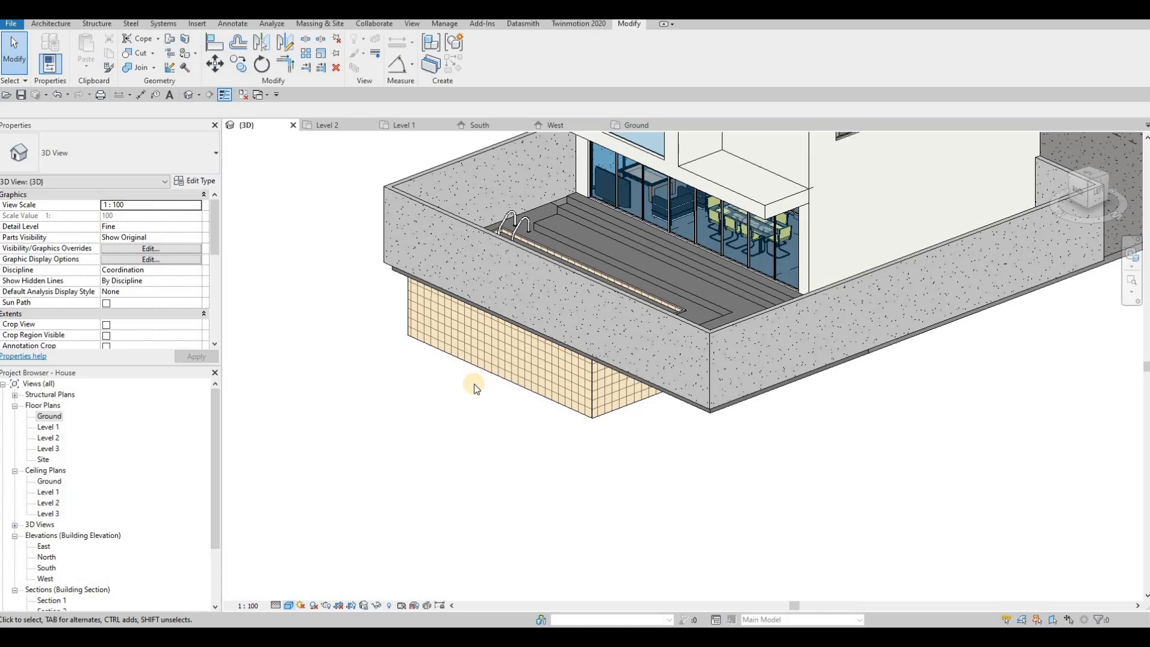
{"action": "middle_click_drag", "start_coordinate": [518, 405], "coordinate": [798, 459], "text": "shift"}
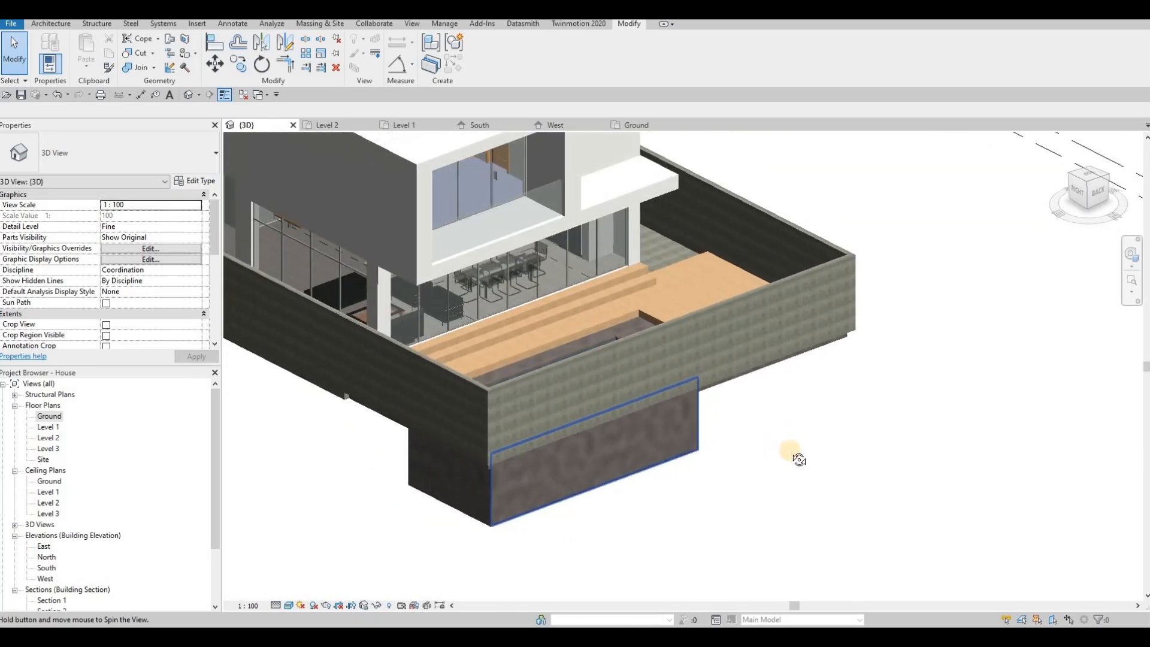
{"action": "middle_click_drag", "start_coordinate": [670, 256], "coordinate": [565, 246], "text": "shift"}
Drag the maple deck's edge inward so it stays inside the border walls
{"action": "left_click", "coordinate": [617, 303]}
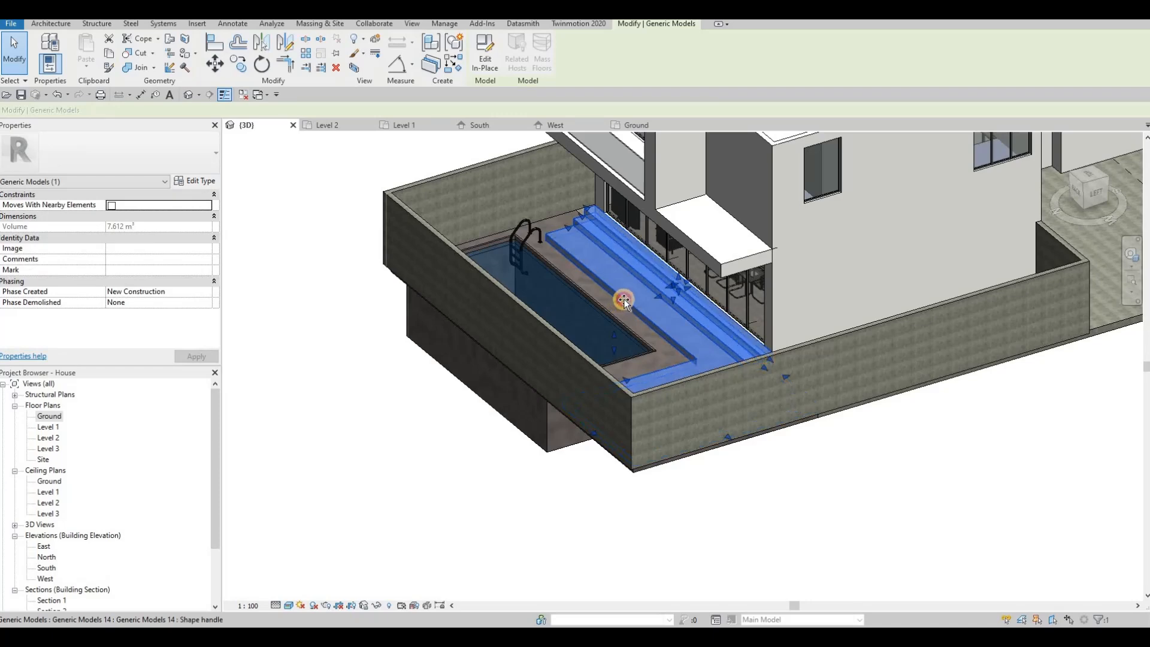
{"action": "left_click_drag", "start_coordinate": [631, 300], "coordinate": [634, 329]}
{"action": "key", "text": "Escape"}
{"action": "key", "text": "Escape"}
{"action": "middle_click_drag", "start_coordinate": [873, 372], "coordinate": [616, 300], "text": "shift"}
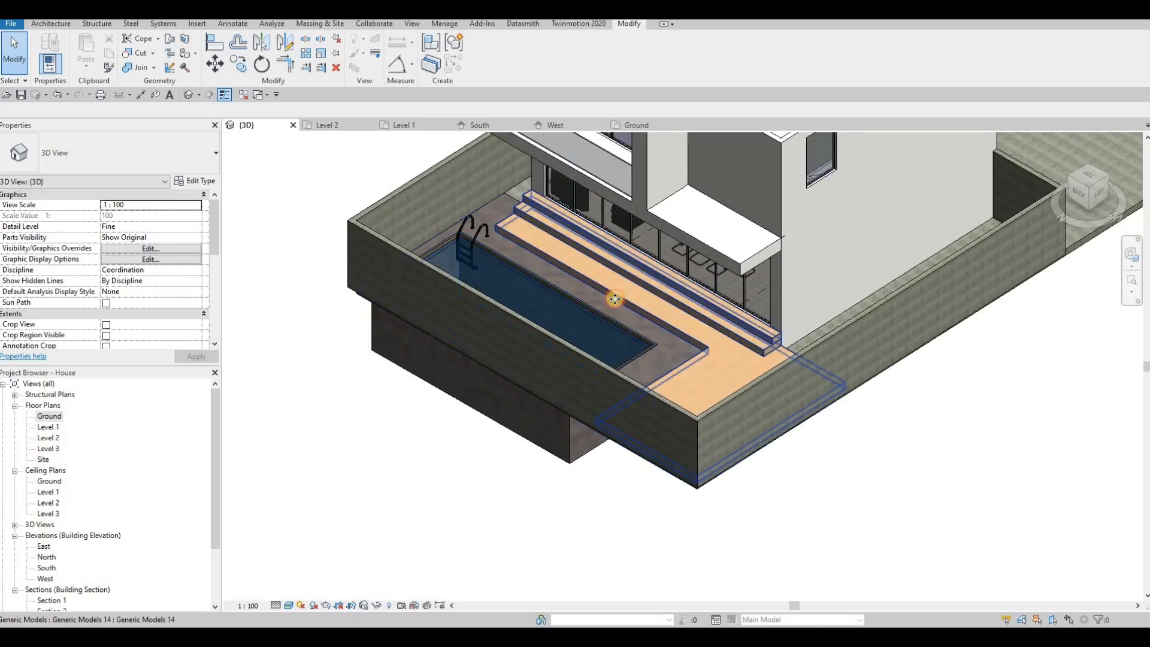
Reselect the deck and orbit around to check the trimmed deck and stepped tiers
{"action": "left_click", "coordinate": [615, 298]}
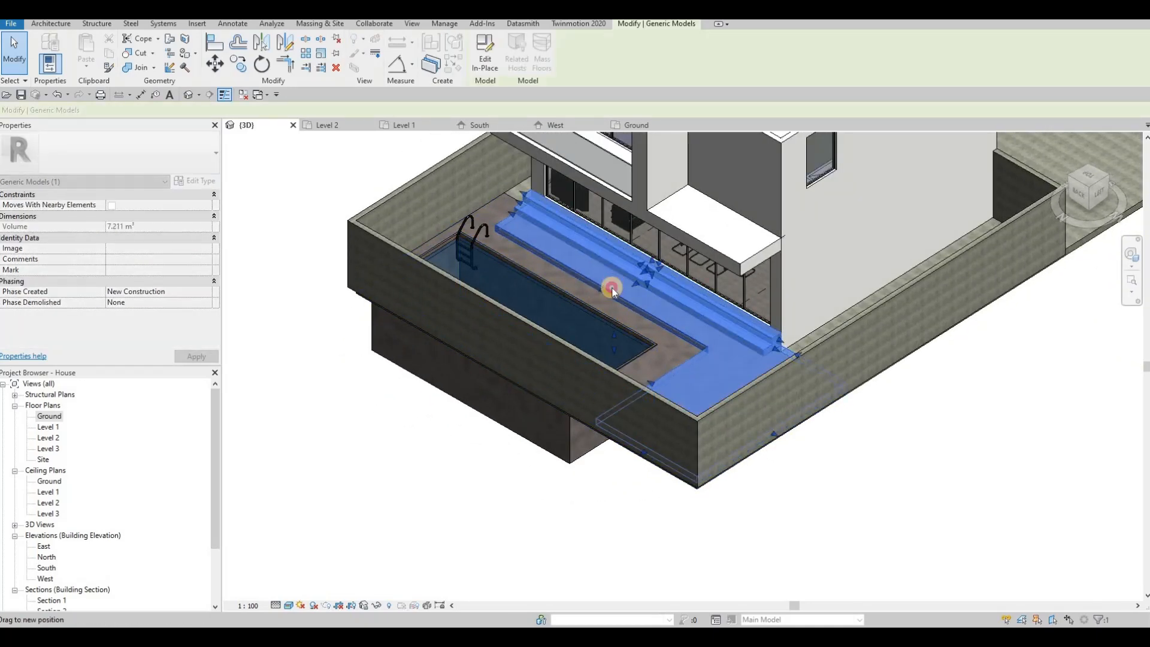
{"action": "key", "text": "Escape"}
{"action": "key", "text": "Escape"}
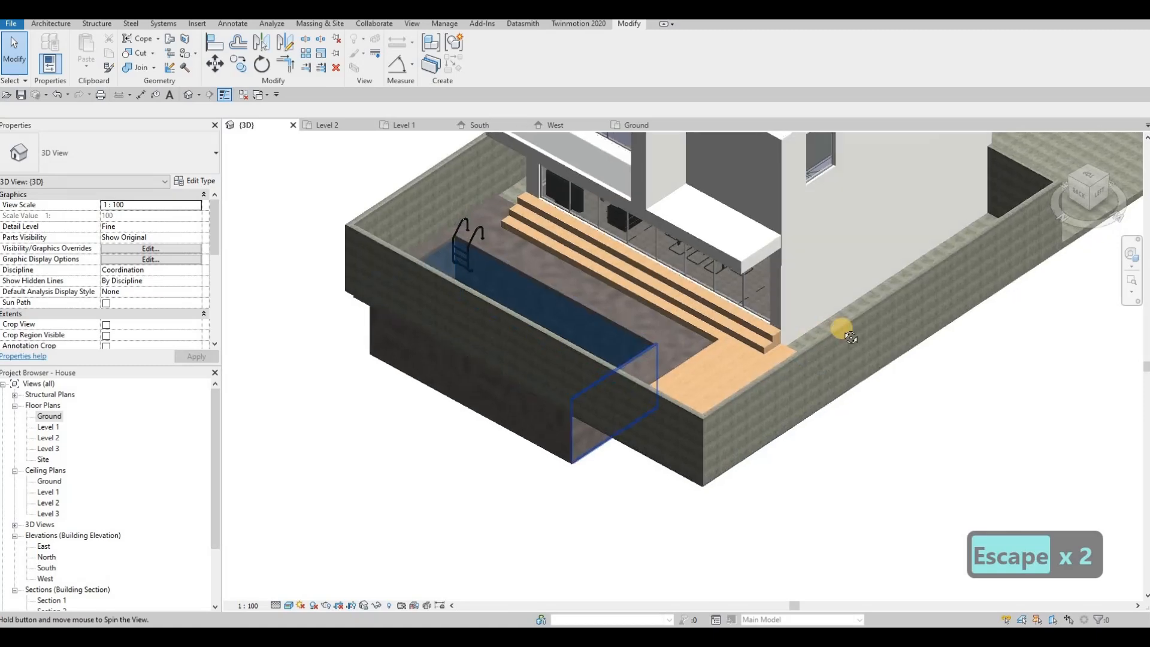
{"action": "middle_click_drag", "start_coordinate": [839, 325], "coordinate": [652, 296], "text": "shift"}
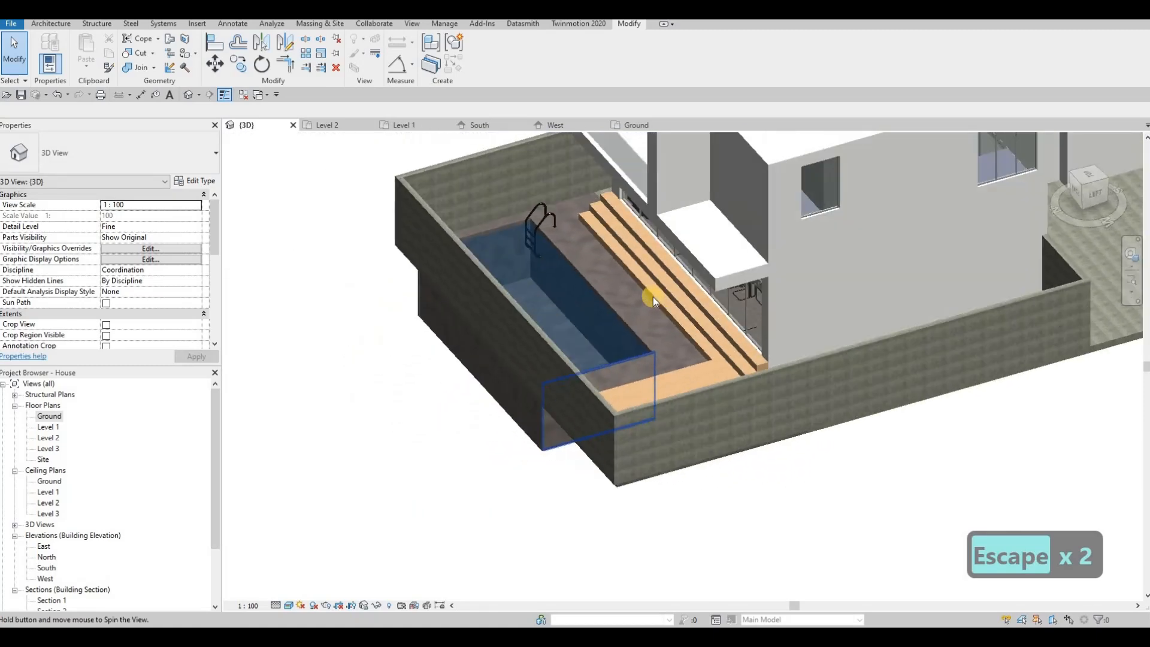
{"action": "left_click", "coordinate": [651, 295]}
{"action": "scroll", "coordinate": [650, 293], "scroll_direction": "up", "scroll_amount": 3}
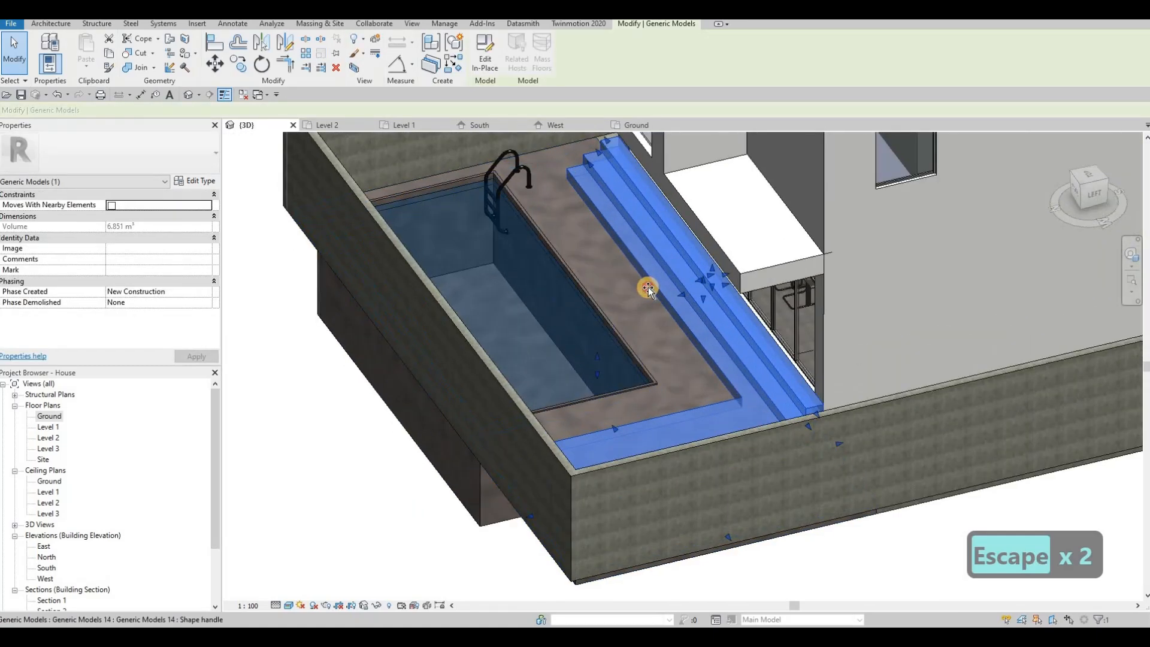
{"action": "key", "text": "Escape"}
{"action": "key", "text": "Escape"}
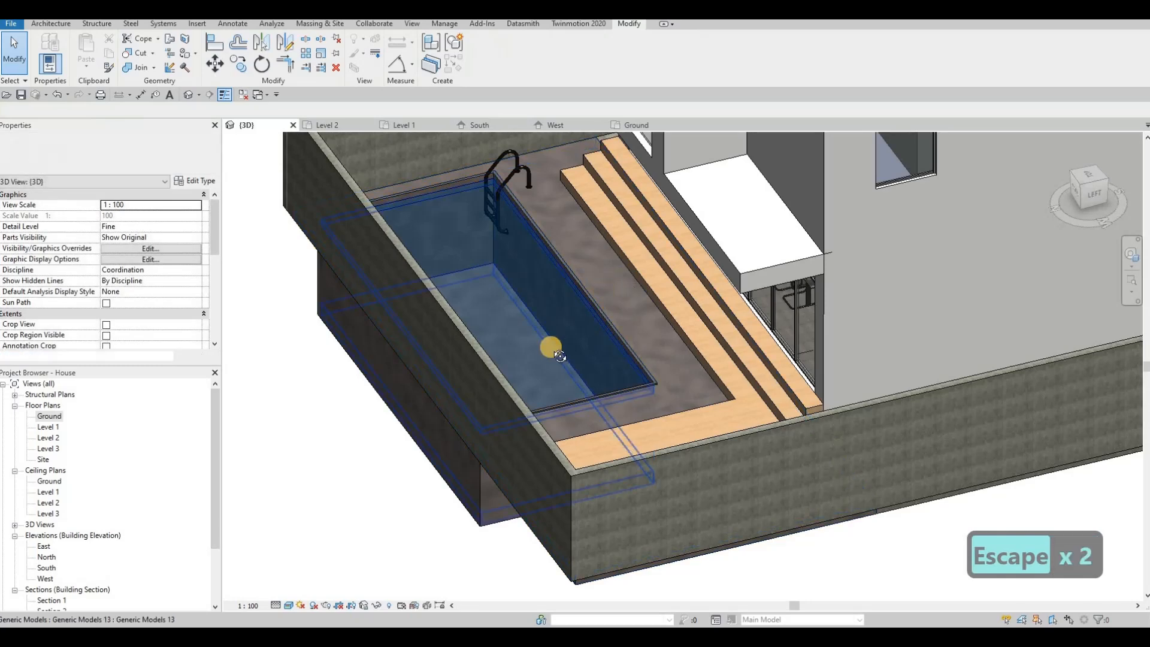
{"action": "middle_click_drag", "start_coordinate": [549, 341], "coordinate": [594, 349], "text": "shift"}
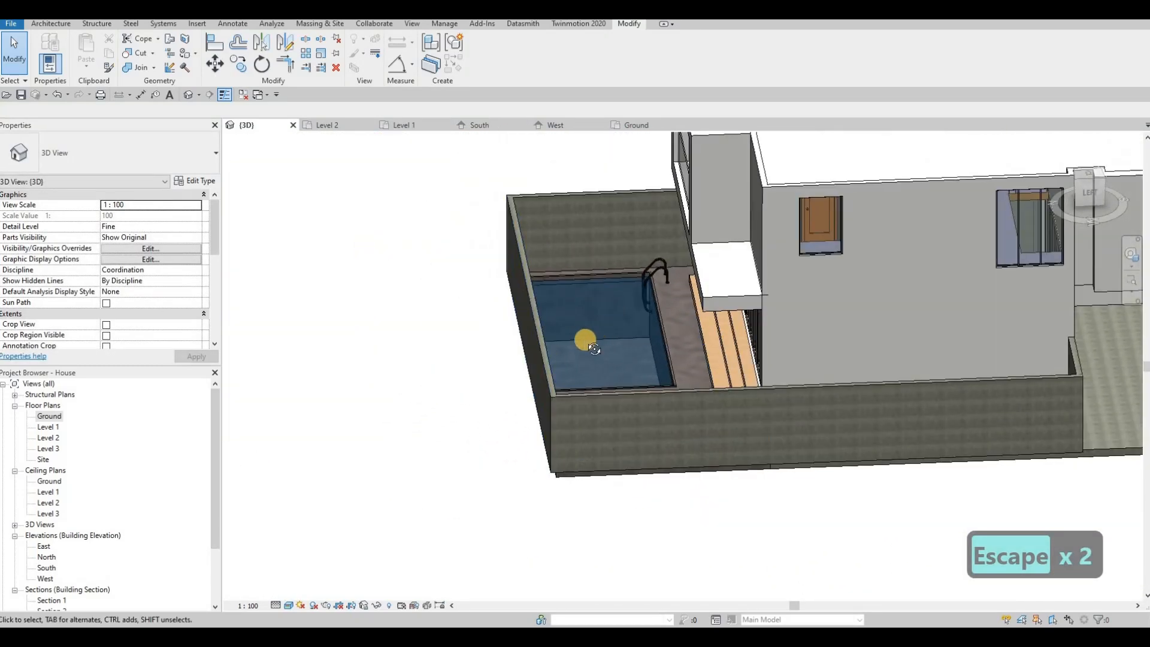
{"action": "scroll", "coordinate": [585, 339], "scroll_direction": "down", "scroll_amount": 2}
{"action": "key", "text": "Escape"}
{"action": "middle_click_drag", "start_coordinate": [467, 456], "coordinate": [400, 357], "text": "shift"}
{"action": "key", "text": "F1"}
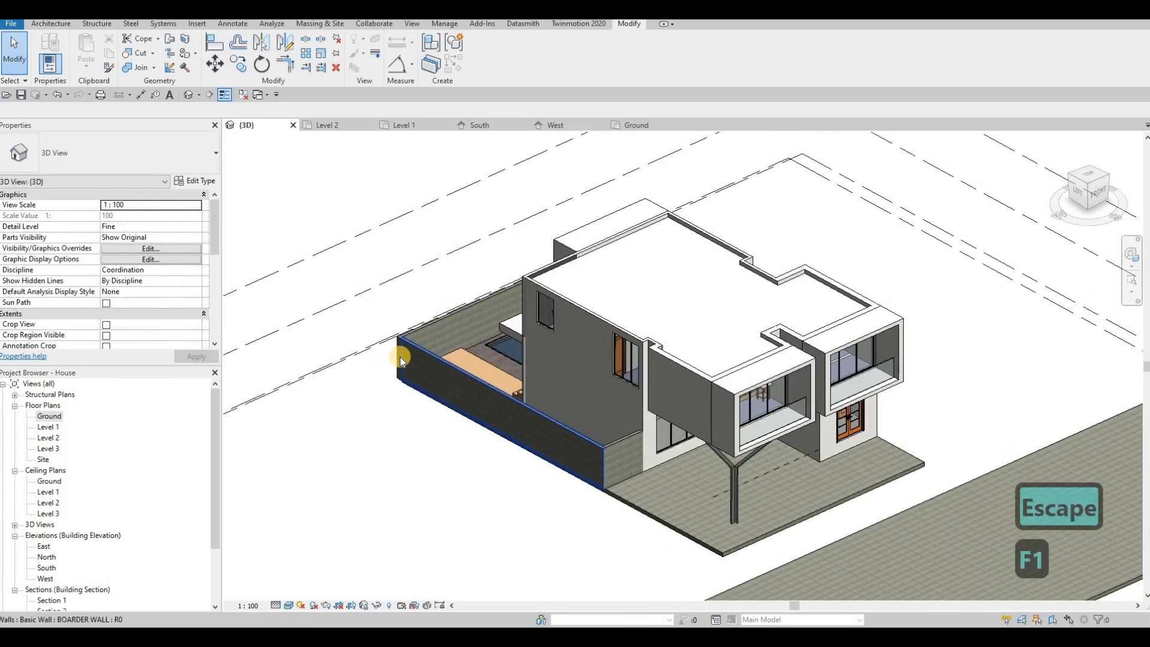
Open Level 1 and load the BIFOLD CLOSET door family from the Downloads folder
{"action": "double_click", "coordinate": [48, 426]}
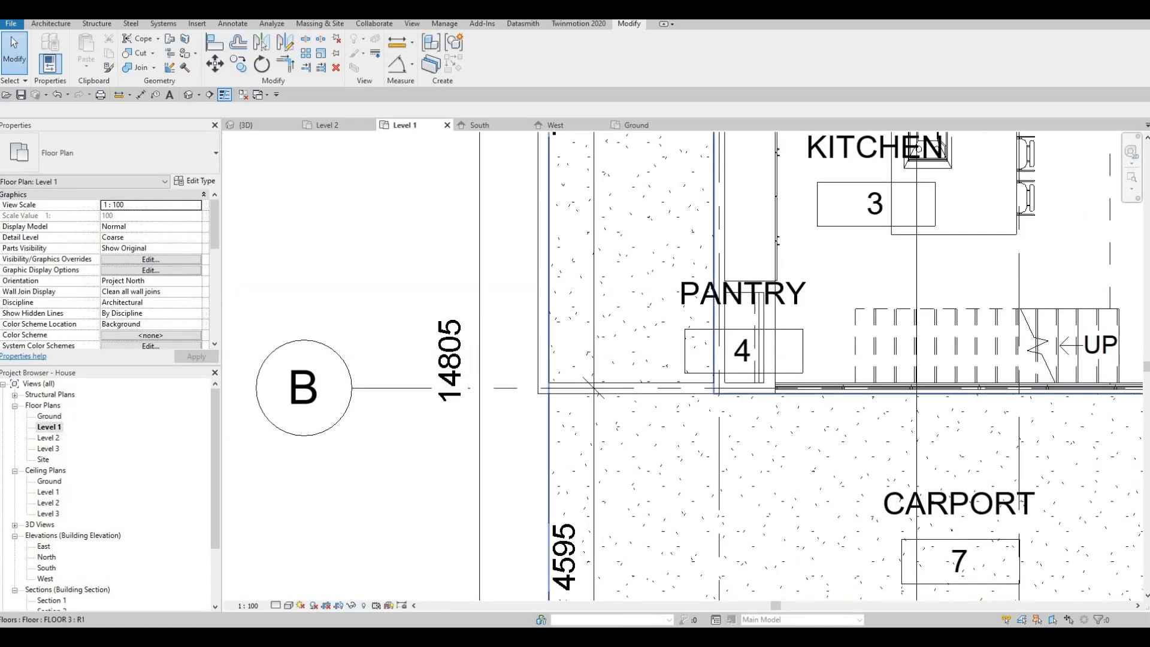
{"action": "key", "text": "alt+Tab"}
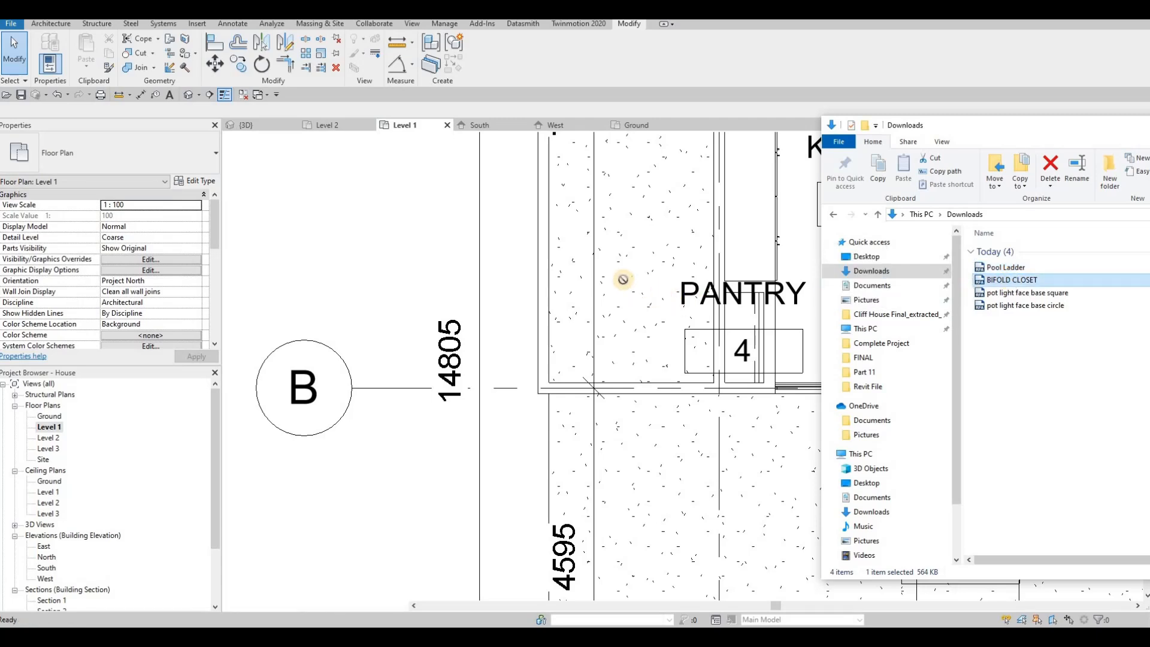
{"action": "left_click_drag", "start_coordinate": [623, 279], "coordinate": [734, 321]}
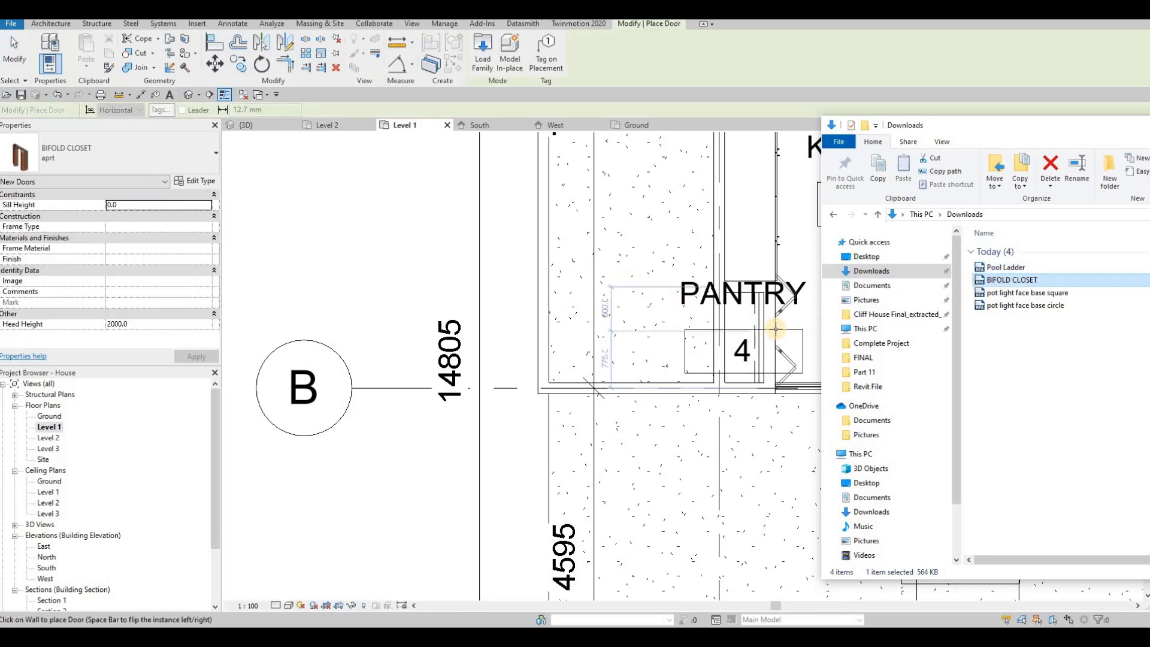
{"action": "left_click", "coordinate": [788, 340]}
{"action": "middle_click_drag", "start_coordinate": [850, 372], "coordinate": [745, 439]}
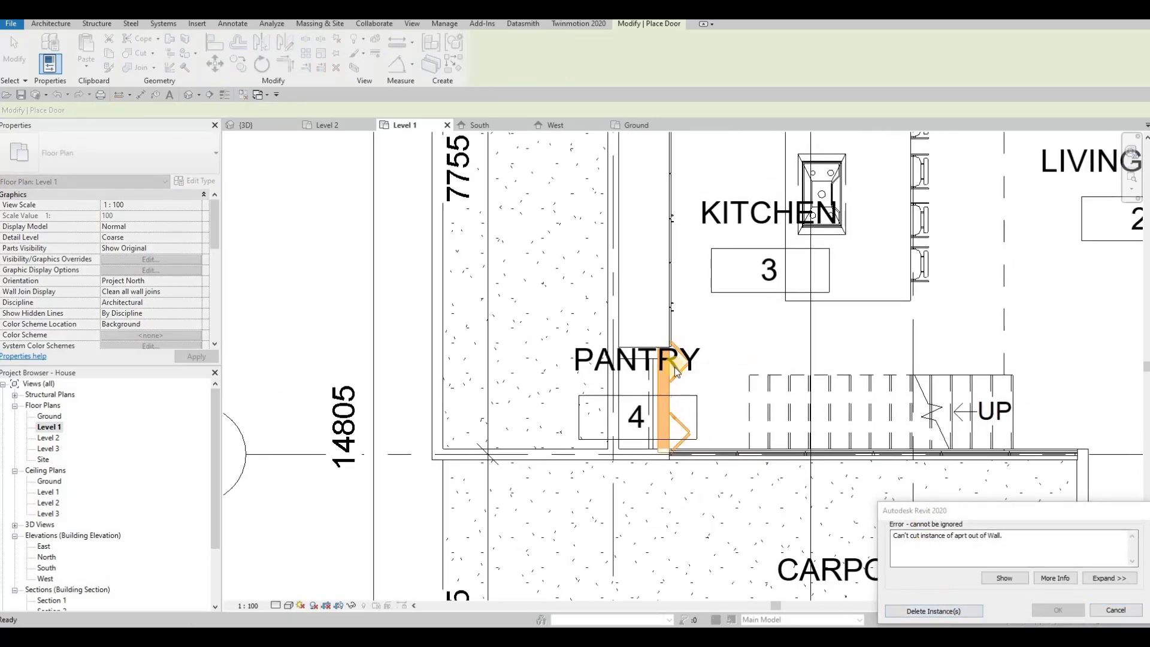
{"action": "middle_click_drag", "start_coordinate": [675, 371], "coordinate": [641, 388]}
{"action": "key", "text": "Escape"}
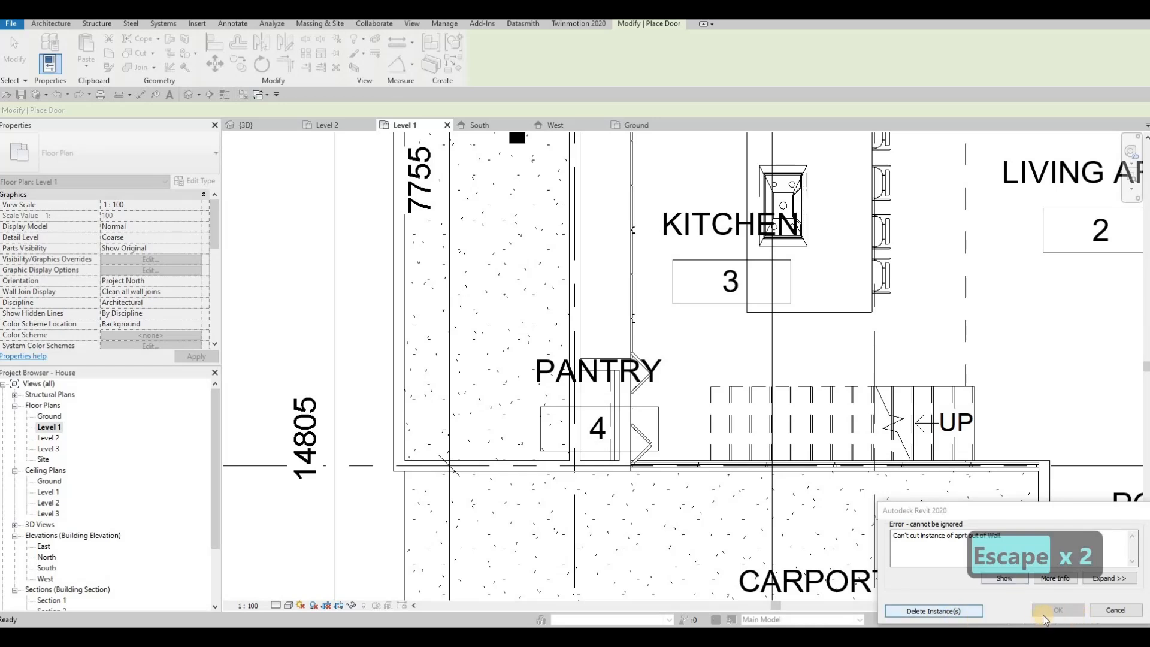
{"action": "key", "text": "Escape"}
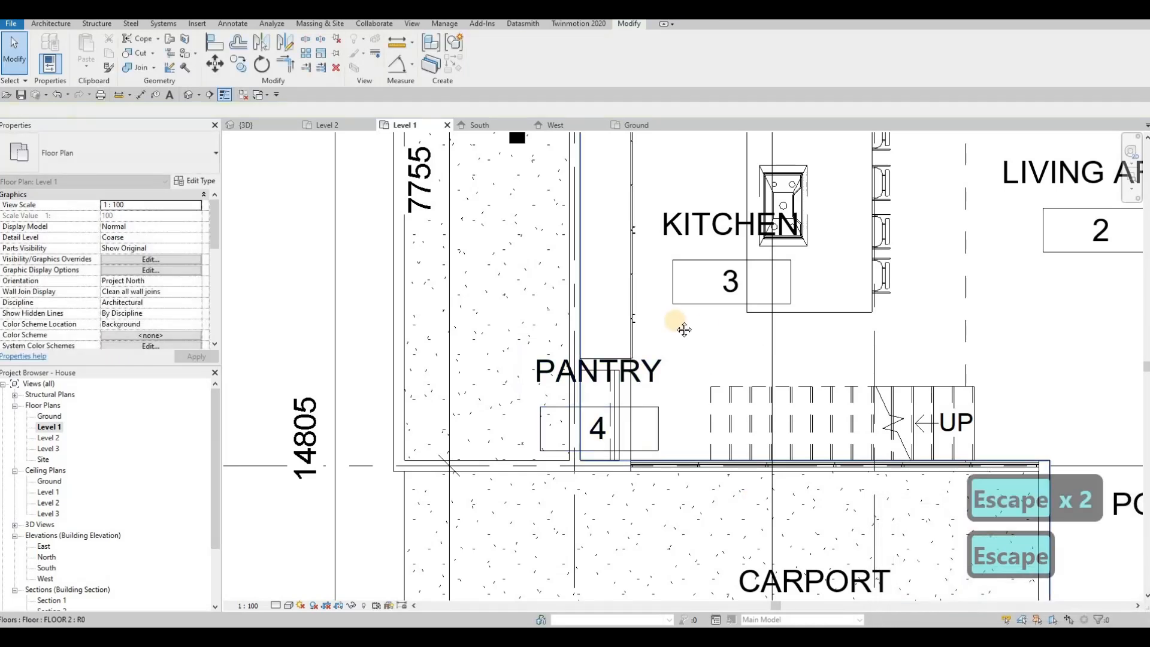
{"action": "scroll", "coordinate": [1016, 320], "scroll_direction": "down", "scroll_amount": 2}
{"action": "middle_click_drag", "start_coordinate": [1016, 320], "coordinate": [810, 312]}
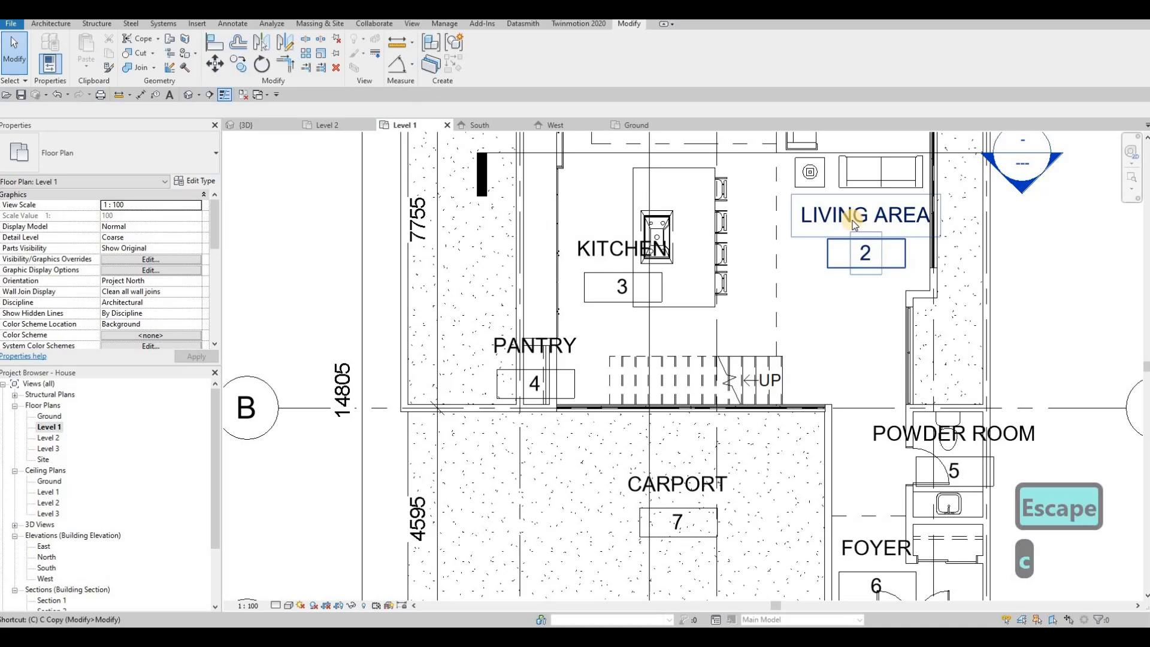
{"action": "key", "text": "Escape"}
Place a bifold door with DR in the wall beside the powder room
{"action": "key", "text": "d"}
{"action": "key", "text": "r"}
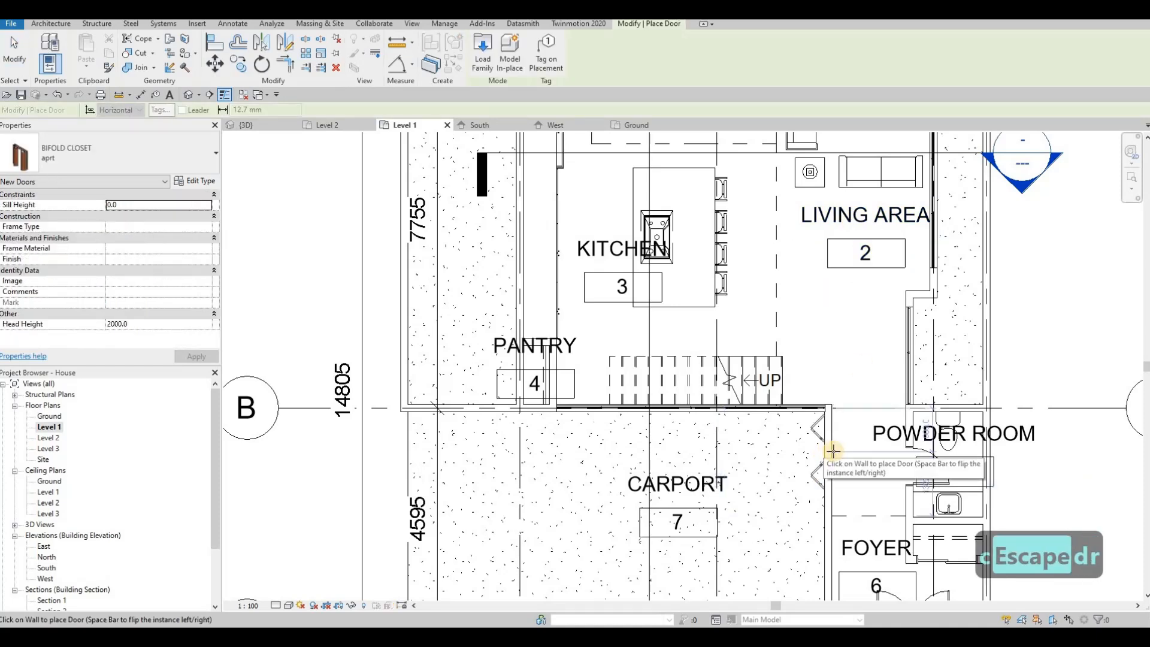
{"action": "left_click", "coordinate": [844, 439]}
{"action": "key", "text": "Escape"}
{"action": "key", "text": "Escape"}
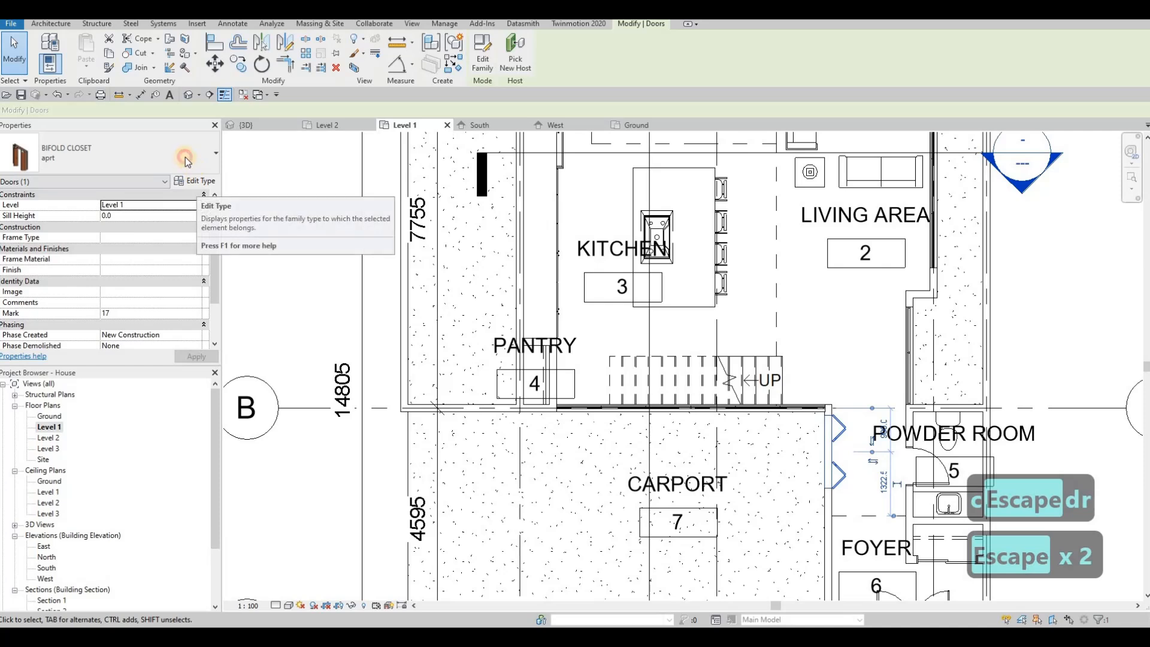
Change the placed bifold door's type to entrance closet
{"action": "left_click", "coordinate": [186, 158]}
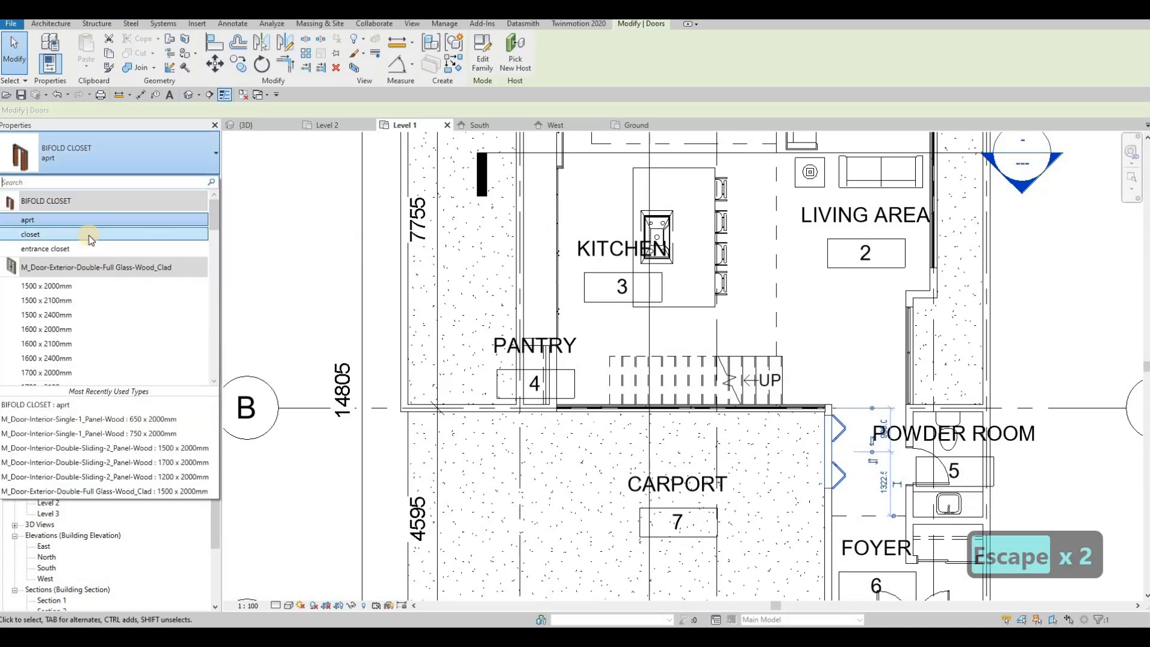
{"action": "left_click", "coordinate": [89, 240]}
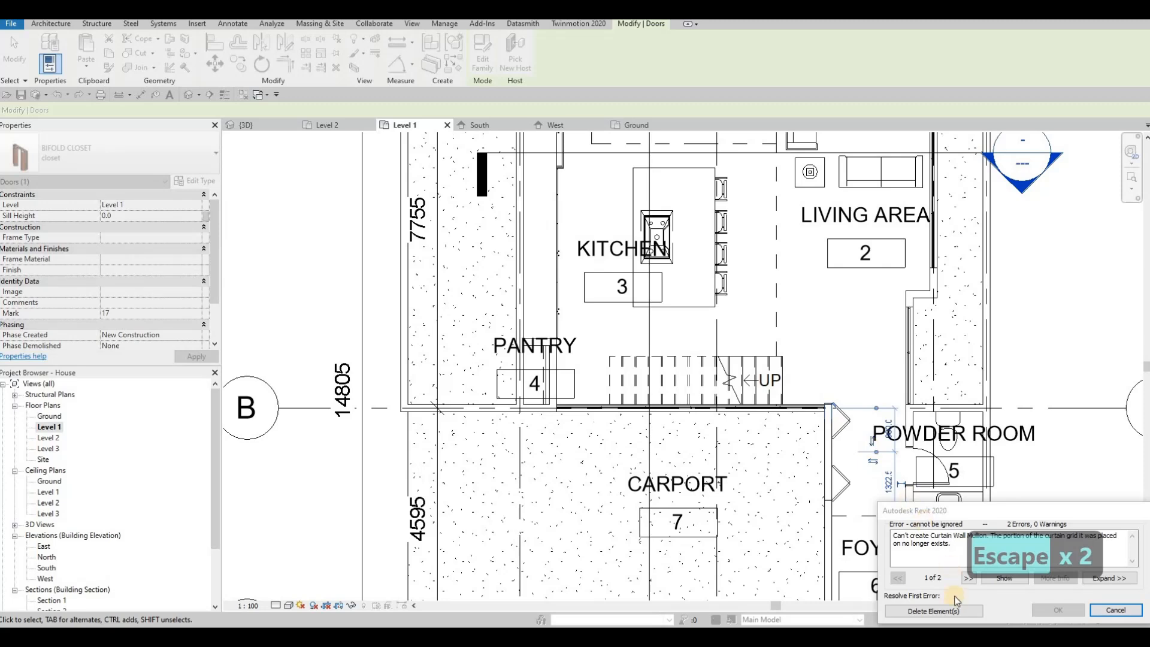
{"action": "key", "text": "Escape"}
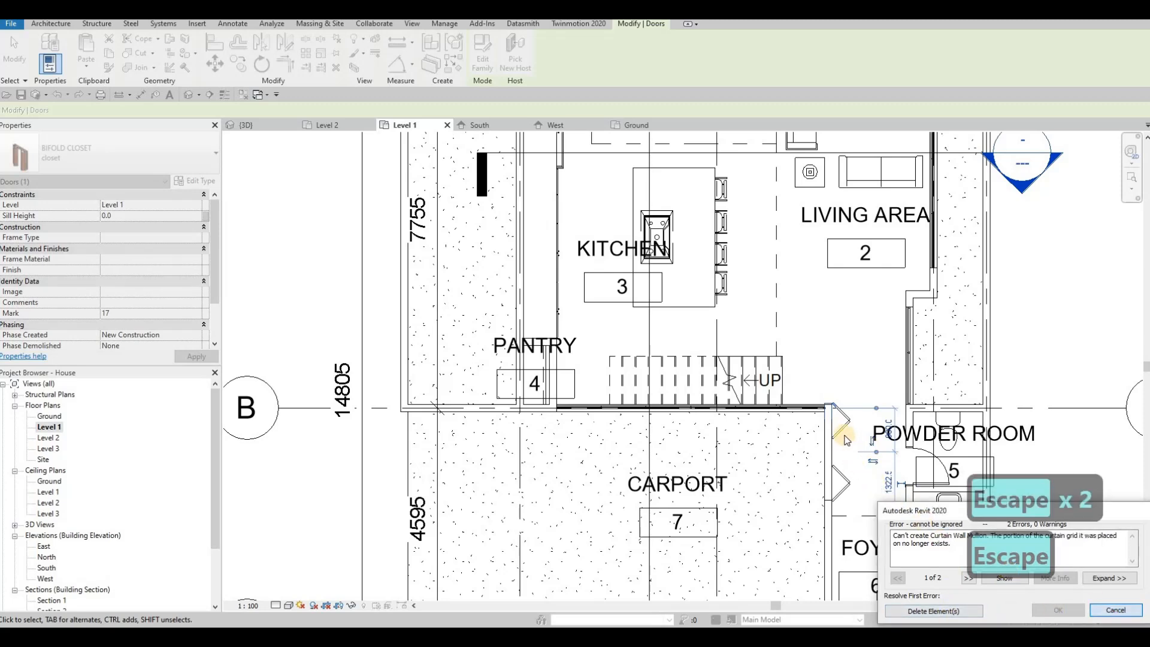
{"action": "left_click", "coordinate": [129, 167]}
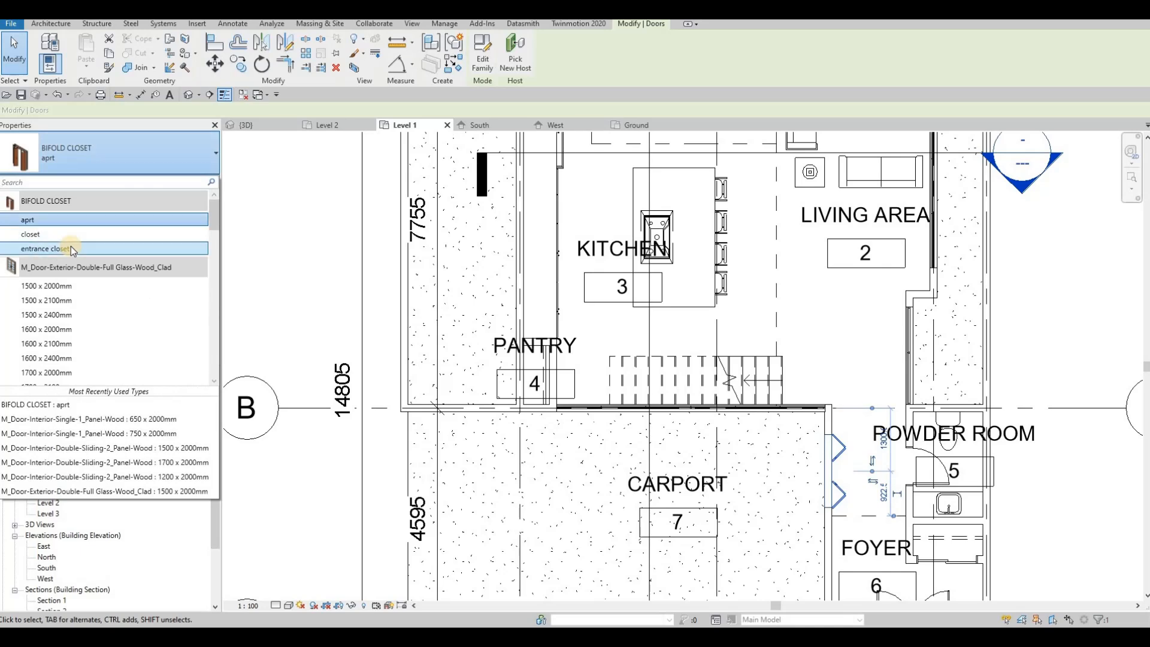
{"action": "left_click", "coordinate": [71, 248]}
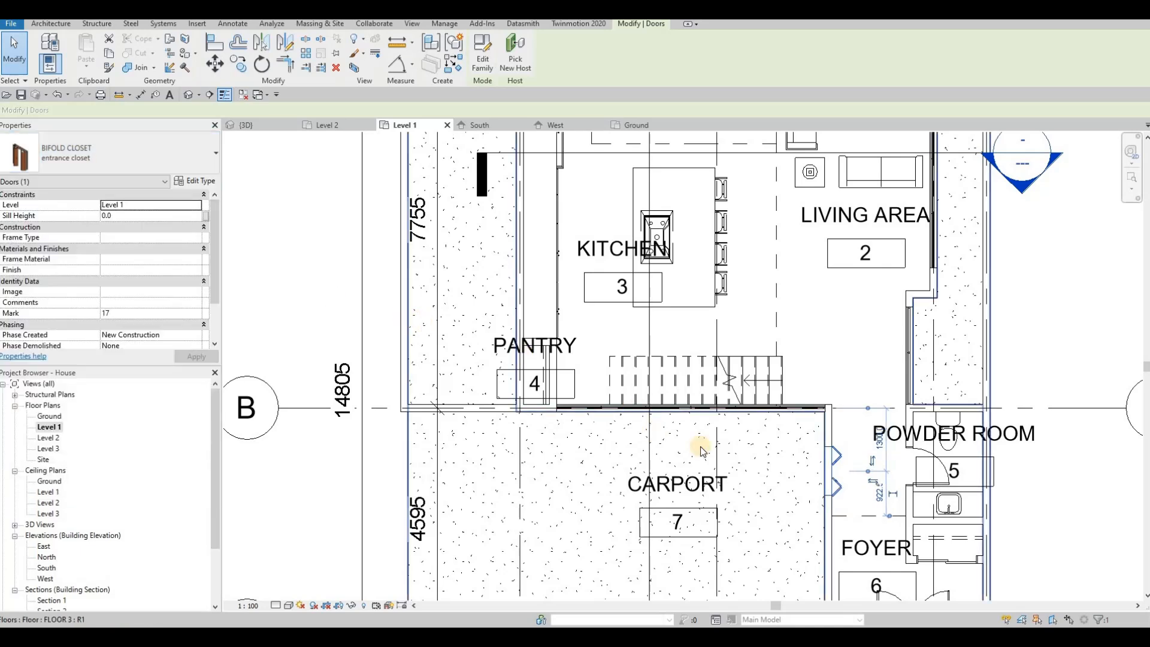
{"action": "key", "text": "Escape"}
{"action": "key", "text": "Escape"}
{"action": "left_click", "coordinate": [837, 467]}
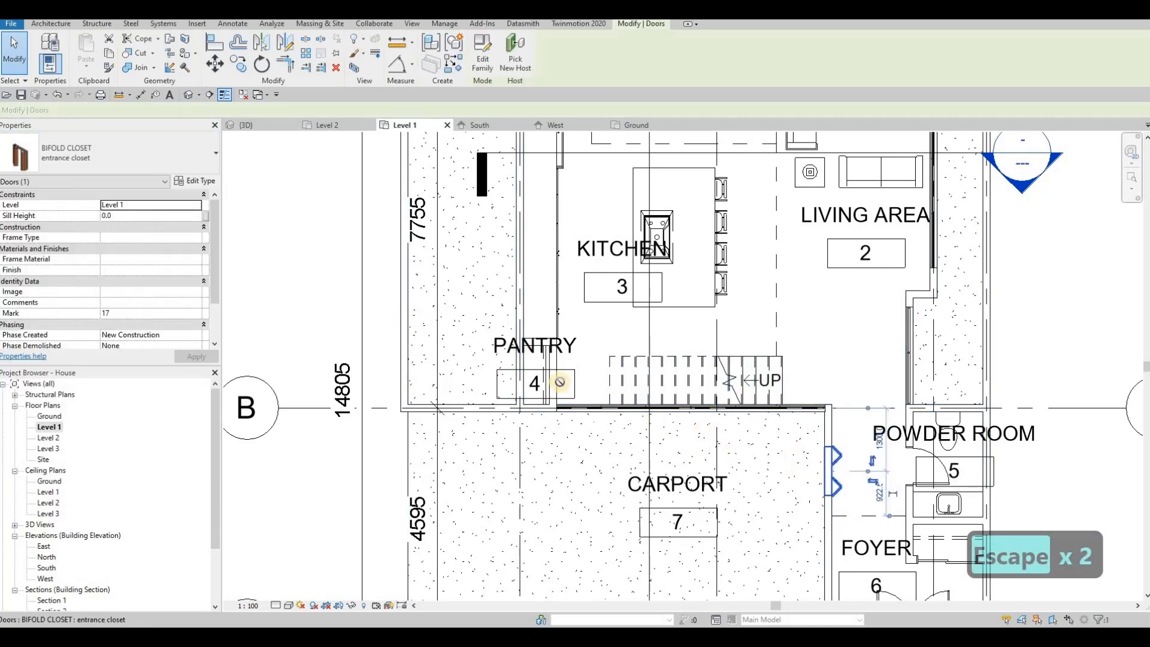
{"action": "key", "text": "c"}
{"action": "key", "text": "s"}
{"action": "scroll", "coordinate": [558, 378], "scroll_direction": "up", "scroll_amount": 2}
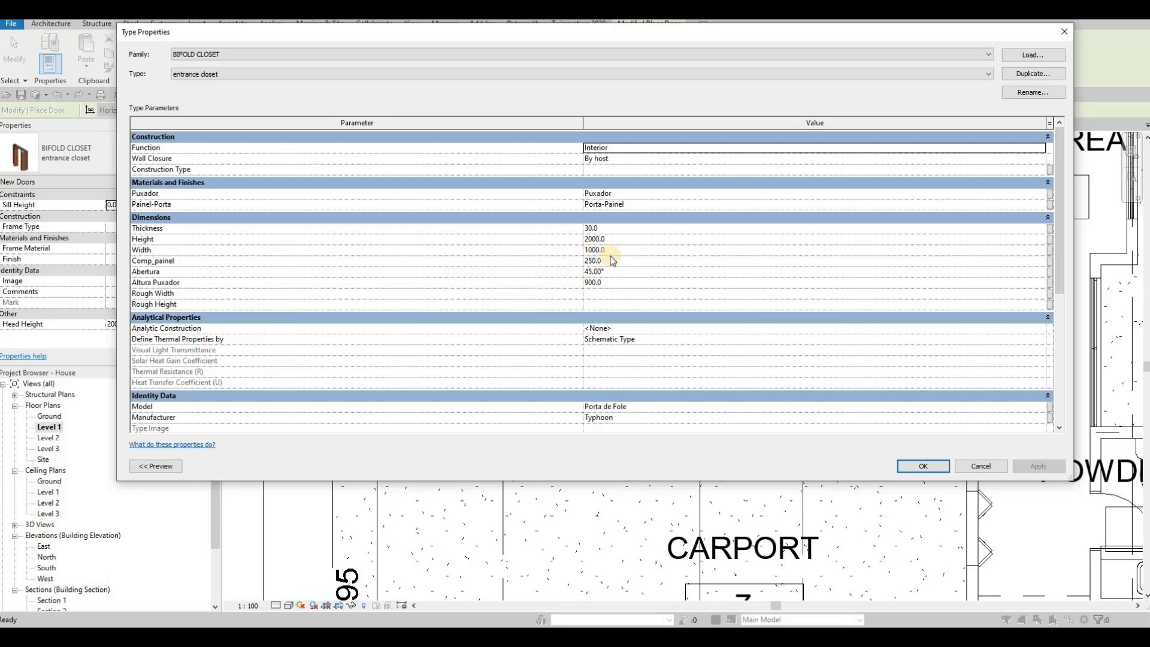
Delete the extra bifold door from the carport wall, keeping the pantry closet door
{"action": "key", "text": "Escape"}
{"action": "key", "text": "Escape"}
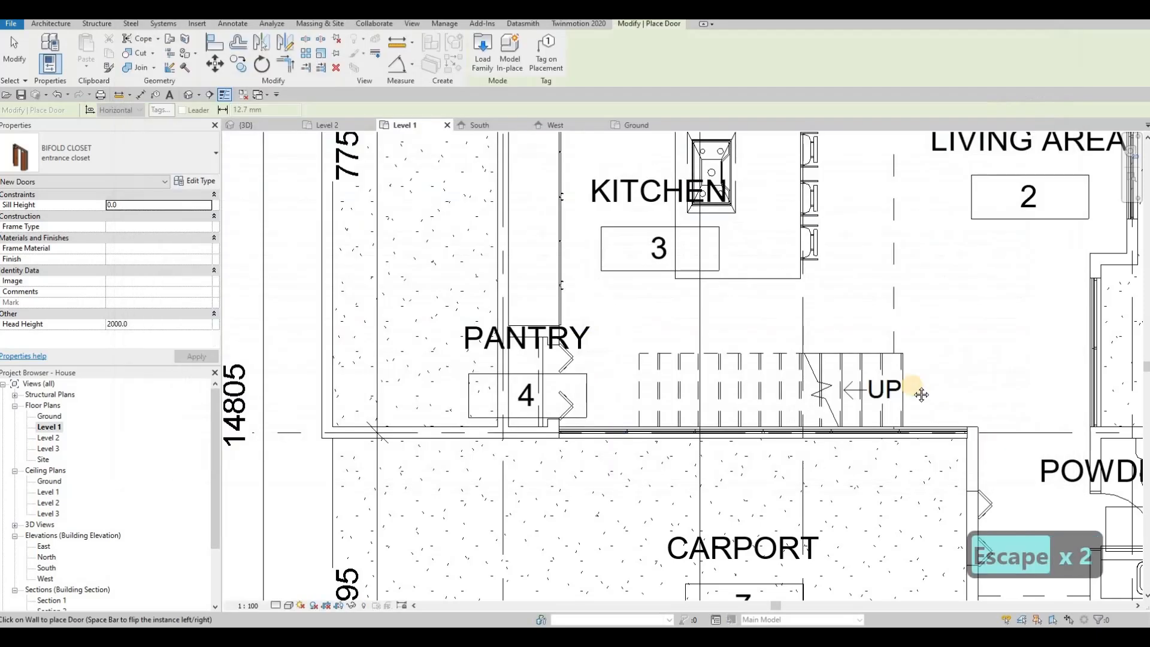
{"action": "key", "text": "Escape"}
{"action": "key", "text": "Escape"}
{"action": "middle_click_drag", "start_coordinate": [987, 502], "coordinate": [888, 429]}
{"action": "key", "text": "Escape"}
{"action": "key", "text": "Escape"}
{"action": "left_click", "coordinate": [880, 431]}
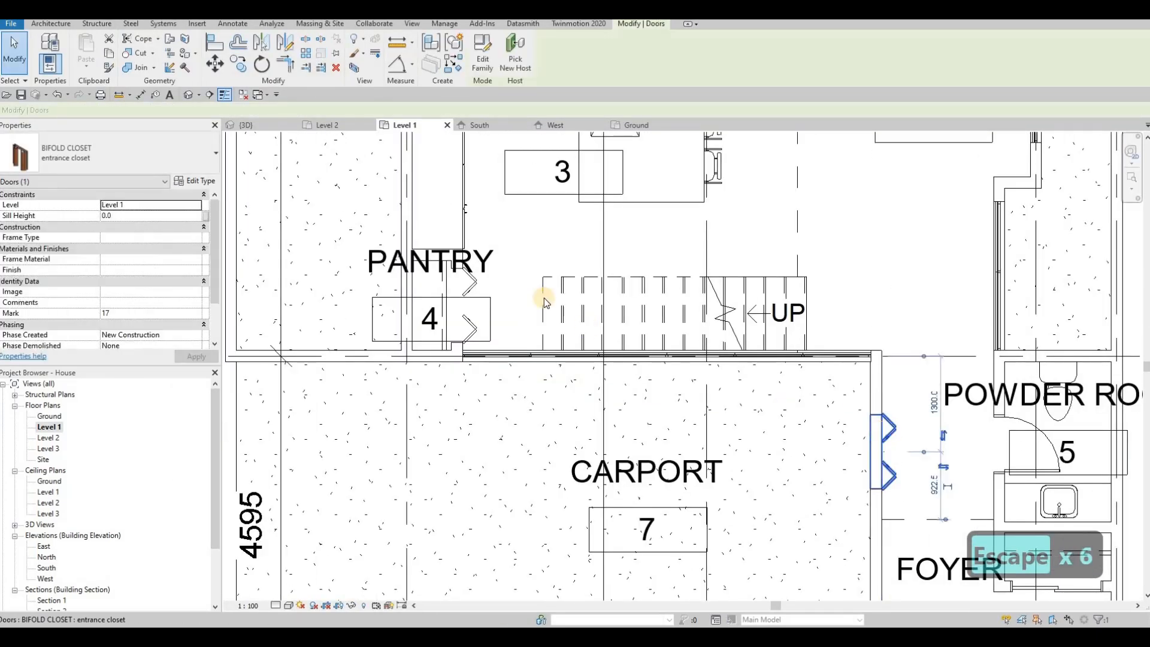
{"action": "key", "text": "Delete"}
{"action": "scroll", "coordinate": [525, 312], "scroll_direction": "down", "scroll_amount": 1}
{"action": "middle_click_drag", "start_coordinate": [526, 311], "coordinate": [479, 357]}
{"action": "key", "text": "Escape"}
{"action": "key", "text": "Escape"}
{"action": "scroll", "coordinate": [518, 302], "scroll_direction": "up", "scroll_amount": 1}
{"action": "scroll", "coordinate": [511, 305], "scroll_direction": "down", "scroll_amount": 2}
Pan the view to show the whole floor of the house
{"action": "scroll", "coordinate": [480, 358], "scroll_direction": "down", "scroll_amount": 2}
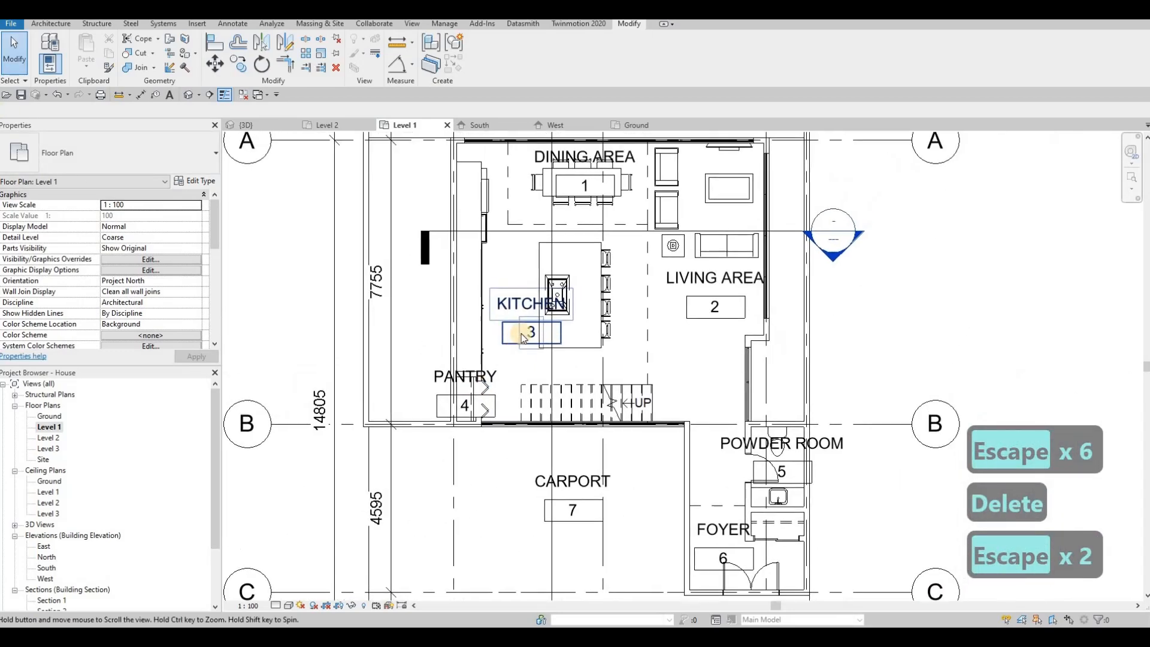
{"action": "key", "text": "Escape"}
{"action": "key", "text": "Escape"}
{"action": "middle_click_drag", "start_coordinate": [597, 304], "coordinate": [488, 262]}
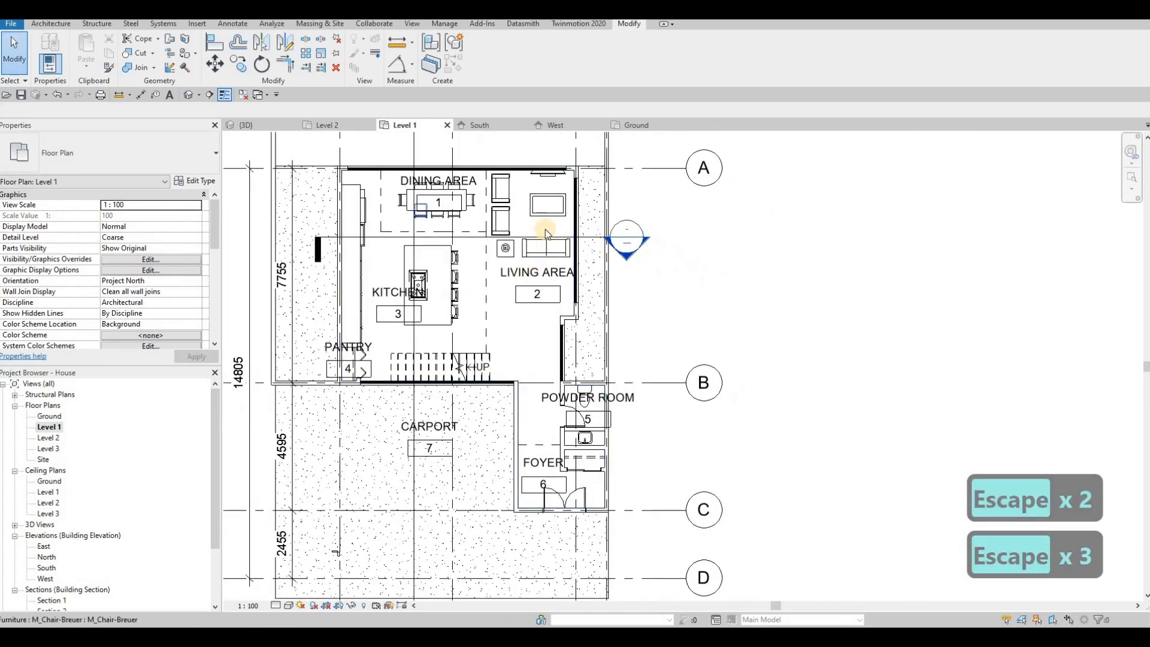
{"action": "middle_click_drag", "start_coordinate": [543, 231], "coordinate": [631, 260]}
{"action": "key", "text": "Escape"}
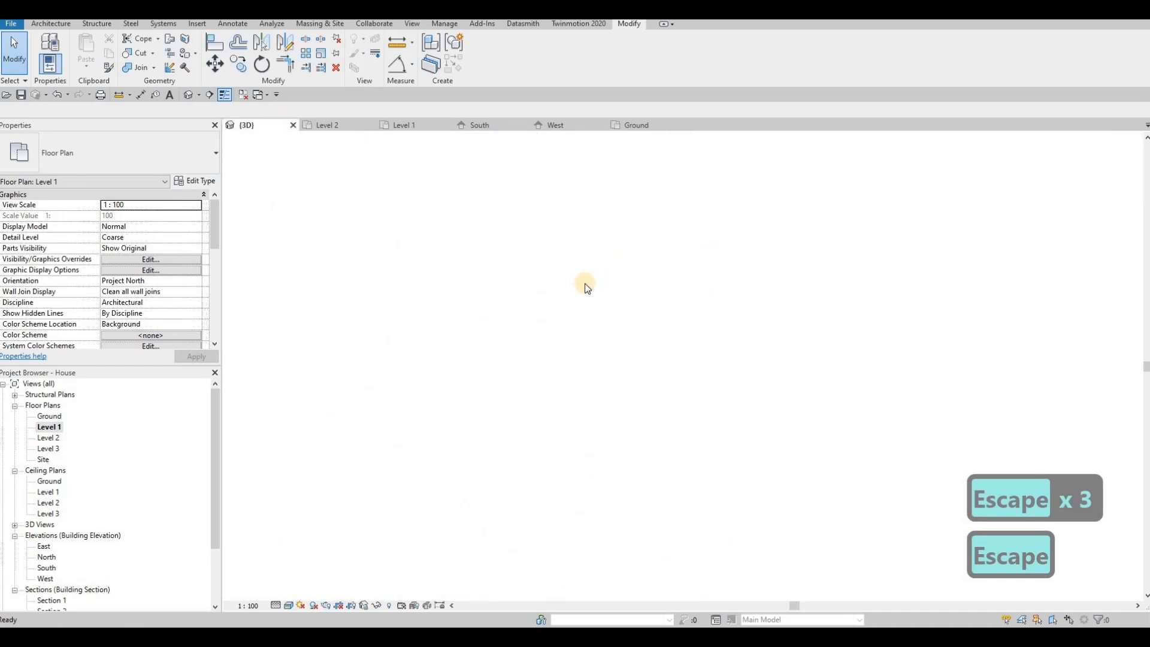
{"action": "scroll", "coordinate": [541, 253], "scroll_direction": "down", "scroll_amount": 2}
Orbit and zoom the 3D model round to face the house's left wall
{"action": "middle_click_drag", "start_coordinate": [541, 254], "coordinate": [643, 254], "text": "shift"}
{"action": "scroll", "coordinate": [680, 282], "scroll_direction": "up", "scroll_amount": 4}
{"action": "scroll", "coordinate": [680, 283], "scroll_direction": "up", "scroll_amount": 6}
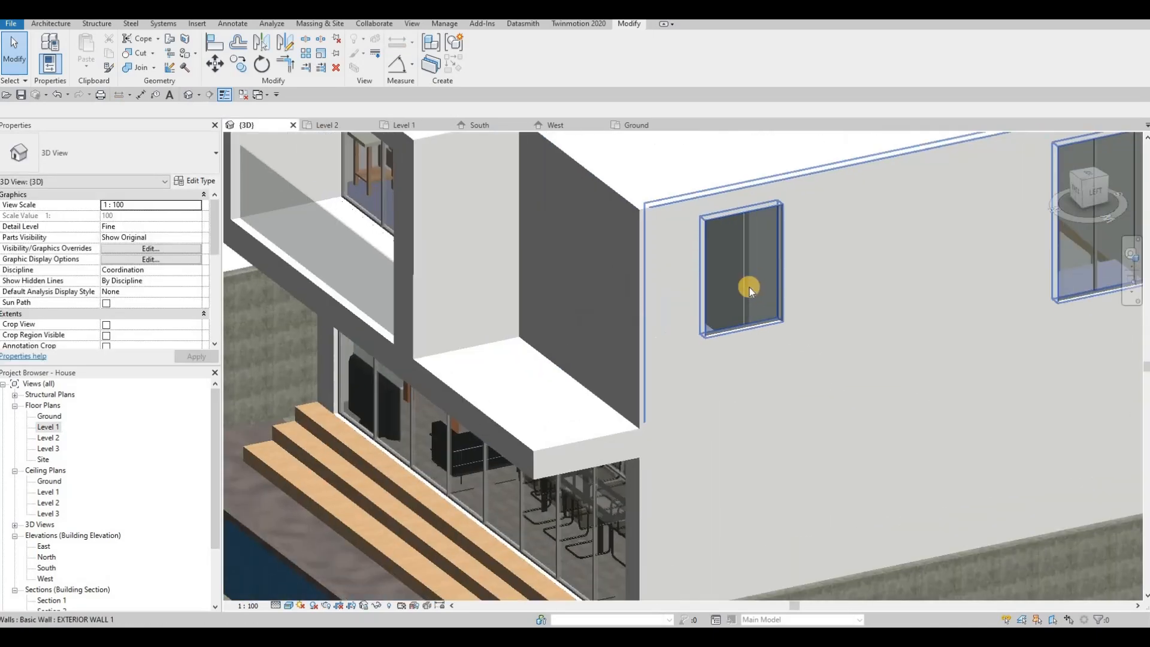
{"action": "scroll", "coordinate": [724, 302], "scroll_direction": "down", "scroll_amount": 2}
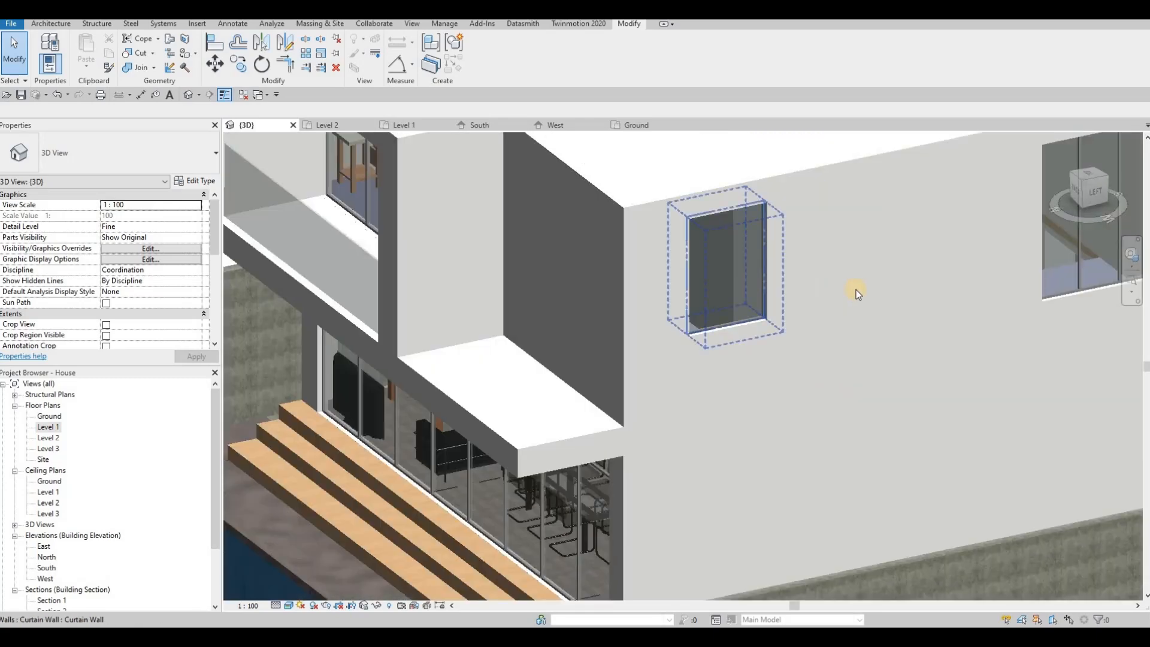
{"action": "middle_click_drag", "start_coordinate": [856, 290], "coordinate": [744, 283]}
{"action": "middle_click_drag", "start_coordinate": [755, 219], "coordinate": [366, 257], "text": "shift"}
{"action": "scroll", "coordinate": [408, 253], "scroll_direction": "up", "scroll_amount": 2}
{"action": "scroll", "coordinate": [414, 299], "scroll_direction": "up", "scroll_amount": 2}
{"action": "scroll", "coordinate": [647, 362], "scroll_direction": "down", "scroll_amount": 5}
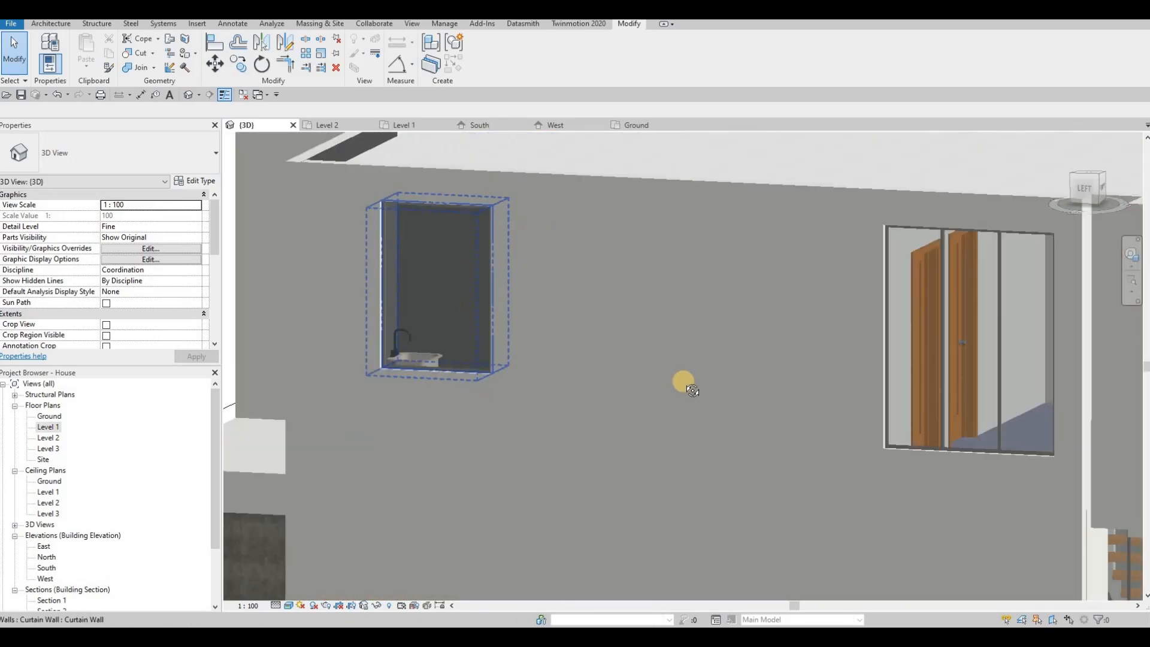
Orbit around the whole house and staircase glazing to review it from outside
{"action": "middle_click_drag", "start_coordinate": [787, 393], "coordinate": [414, 377], "text": "shift"}
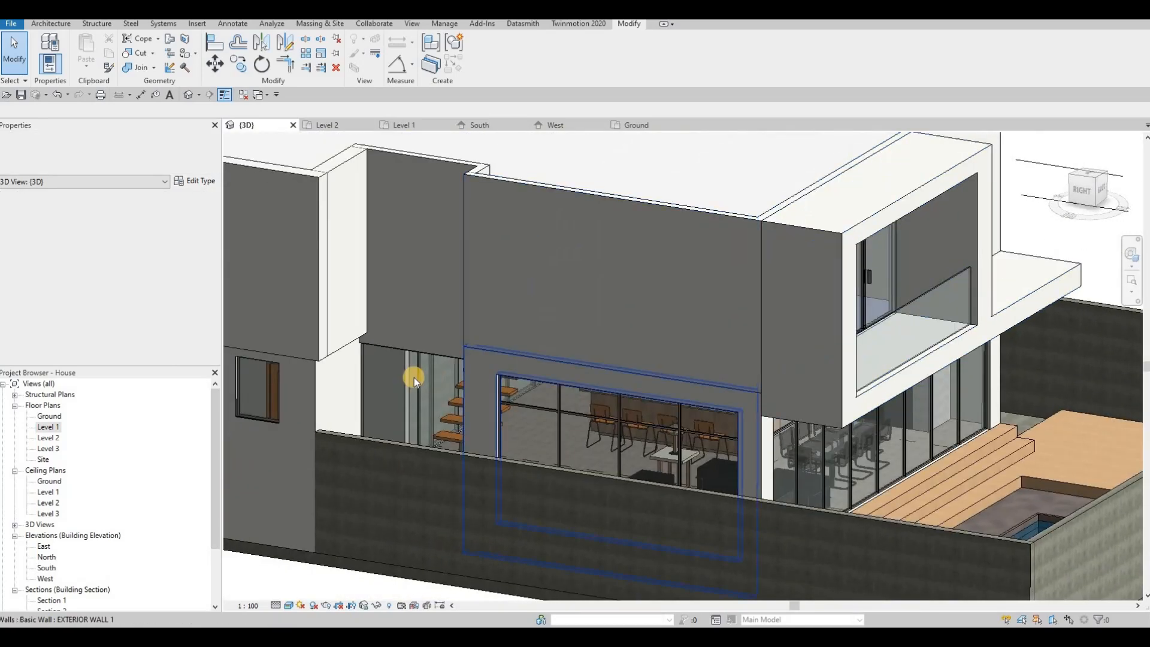
{"action": "scroll", "coordinate": [420, 404], "scroll_direction": "up", "scroll_amount": 4}
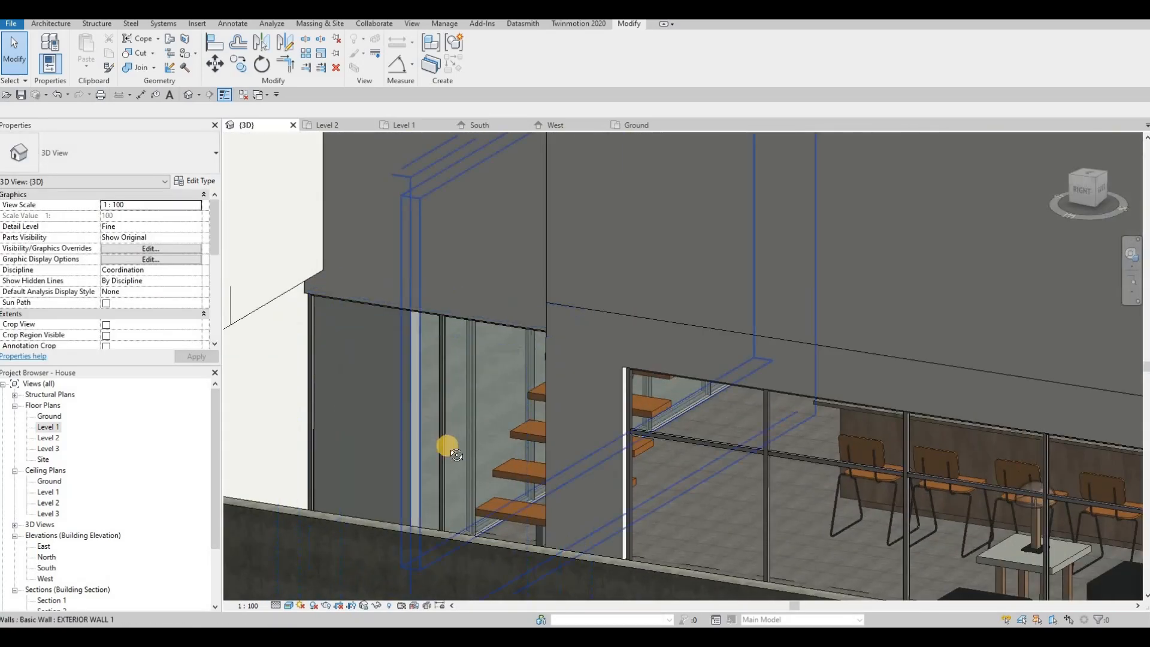
{"action": "middle_click_drag", "start_coordinate": [447, 445], "coordinate": [472, 354], "text": "shift"}
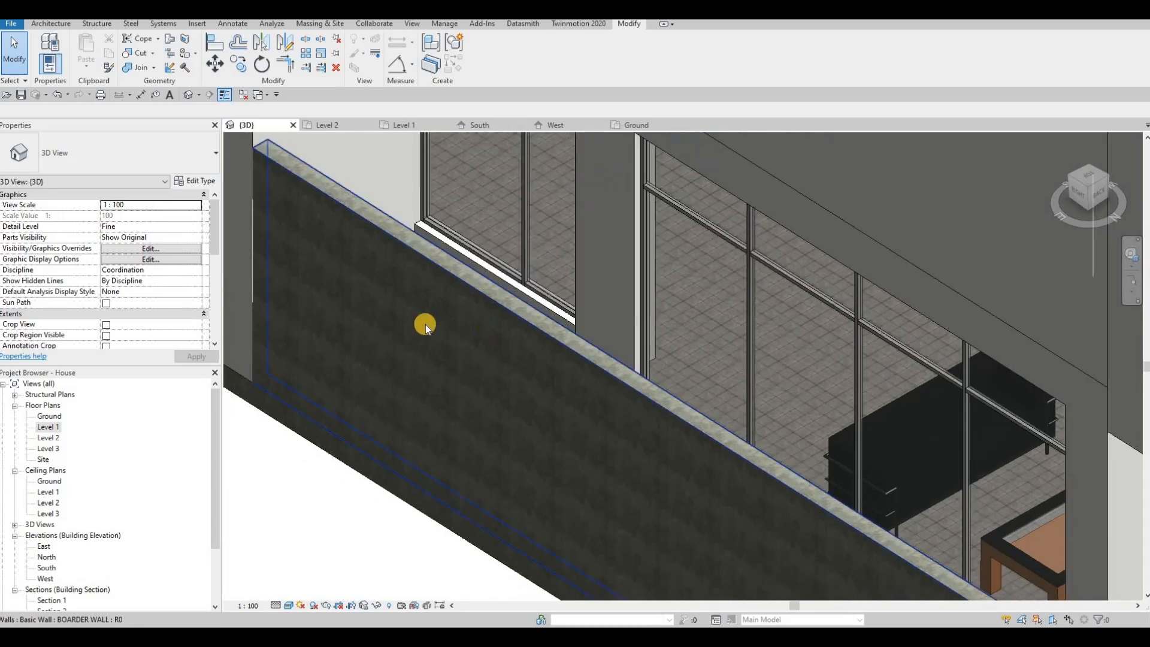
{"action": "scroll", "coordinate": [411, 250], "scroll_direction": "down", "scroll_amount": 5}
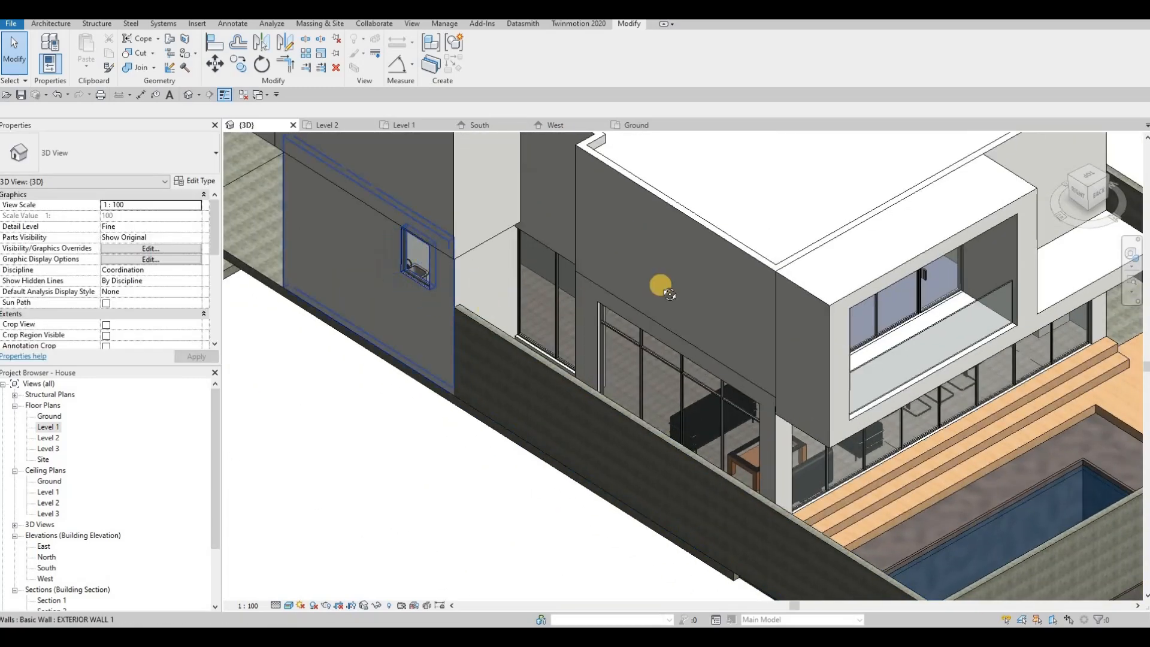
{"action": "middle_click_drag", "start_coordinate": [662, 287], "coordinate": [802, 252], "text": "shift"}
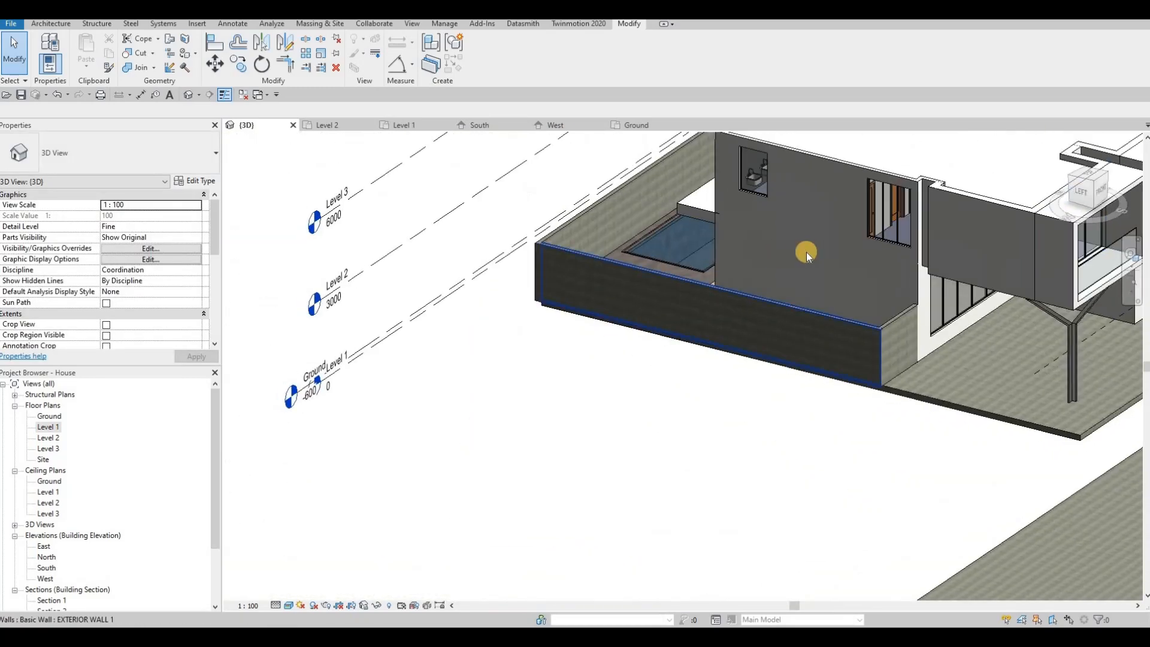
{"action": "scroll", "coordinate": [775, 271], "scroll_direction": "up", "scroll_amount": 3}
Select the Y-shaped column and orbit to view it and the slab from below and above
{"action": "left_click", "coordinate": [774, 271]}
{"action": "scroll", "coordinate": [774, 271], "scroll_direction": "up", "scroll_amount": 5}
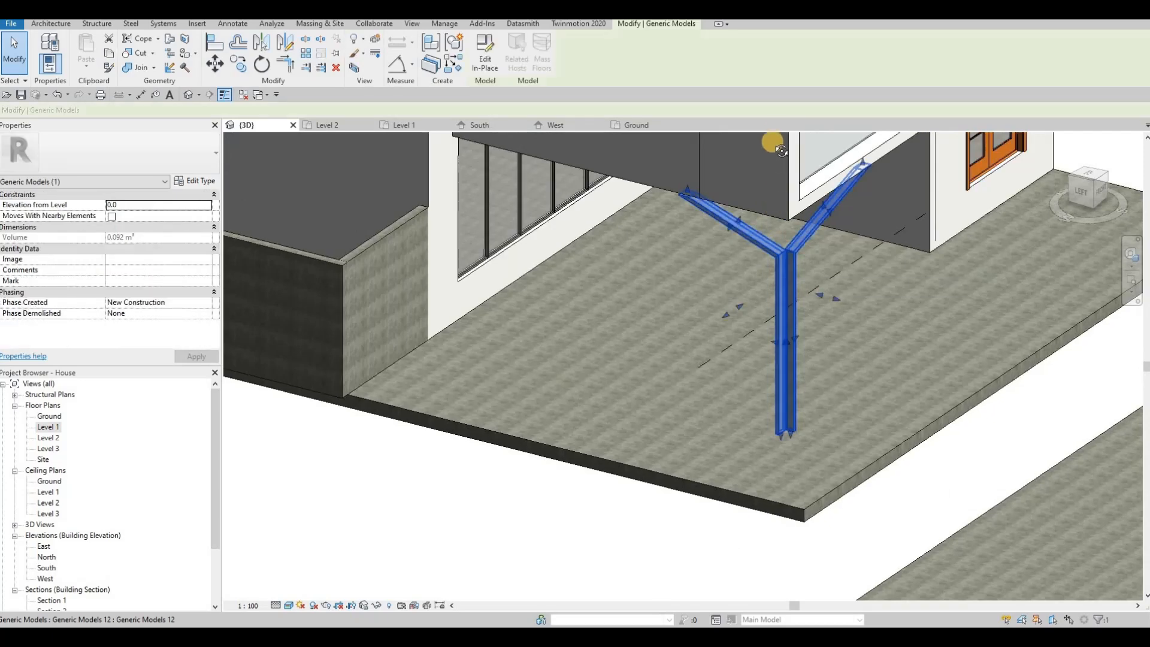
{"action": "middle_click_drag", "start_coordinate": [781, 122], "coordinate": [612, 266], "text": "shift"}
{"action": "key", "text": "Escape"}
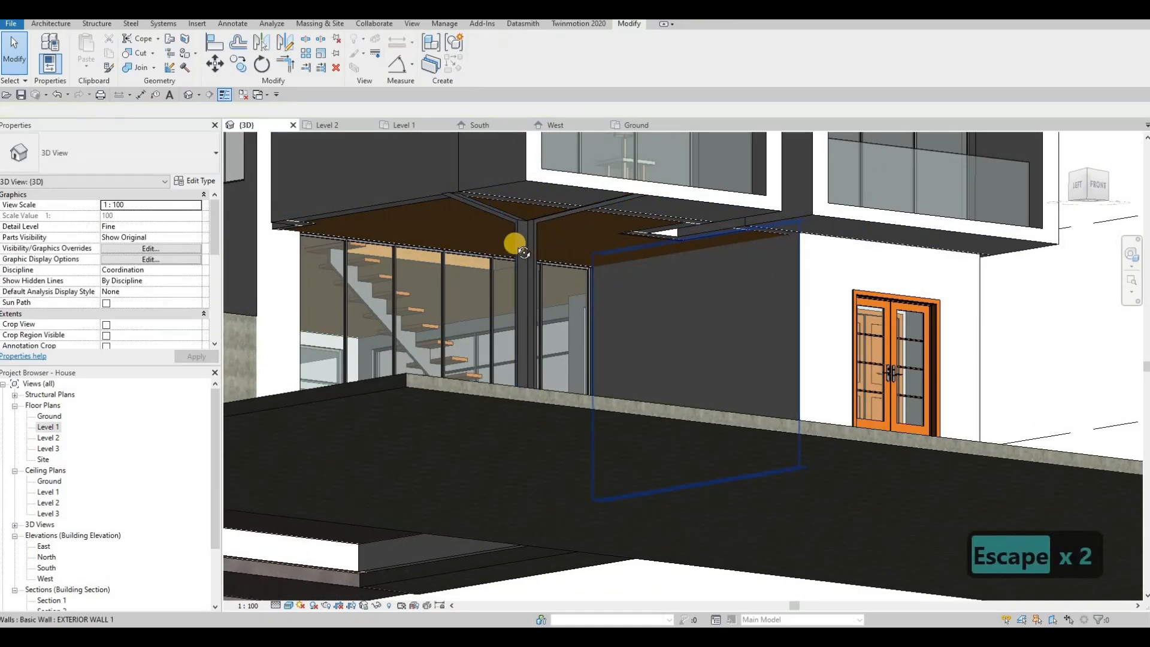
{"action": "middle_click_drag", "start_coordinate": [522, 252], "coordinate": [686, 221], "text": "shift"}
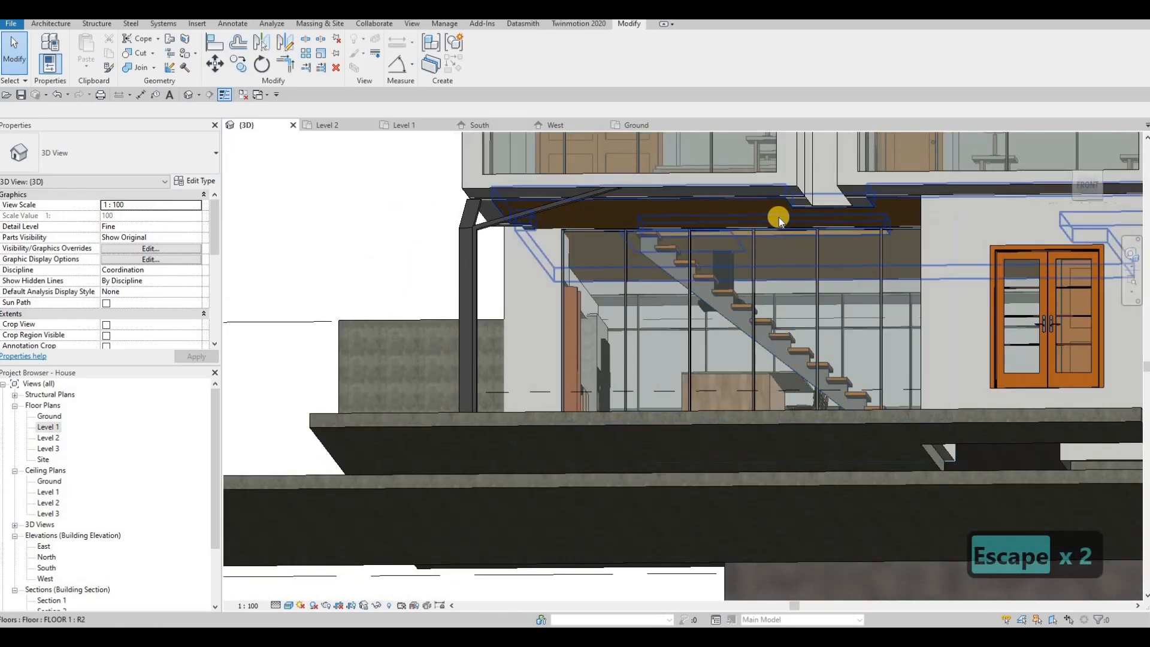
{"action": "middle_click_drag", "start_coordinate": [866, 224], "coordinate": [707, 234], "text": "shift"}
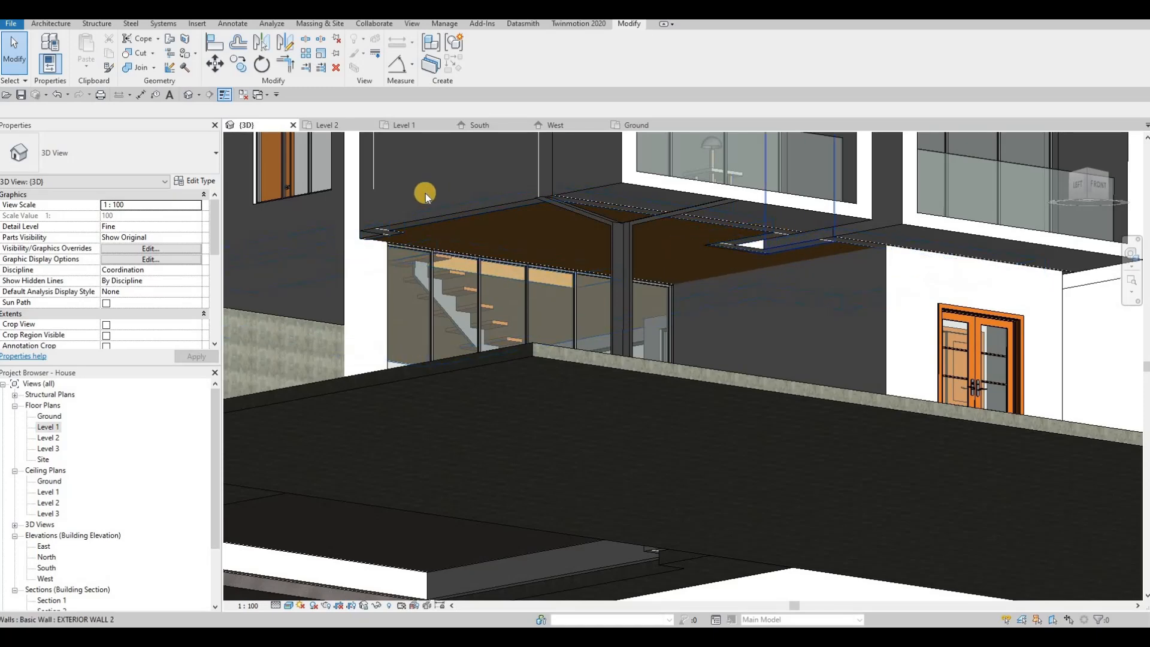
{"action": "middle_click_drag", "start_coordinate": [571, 203], "coordinate": [734, 194], "text": "shift"}
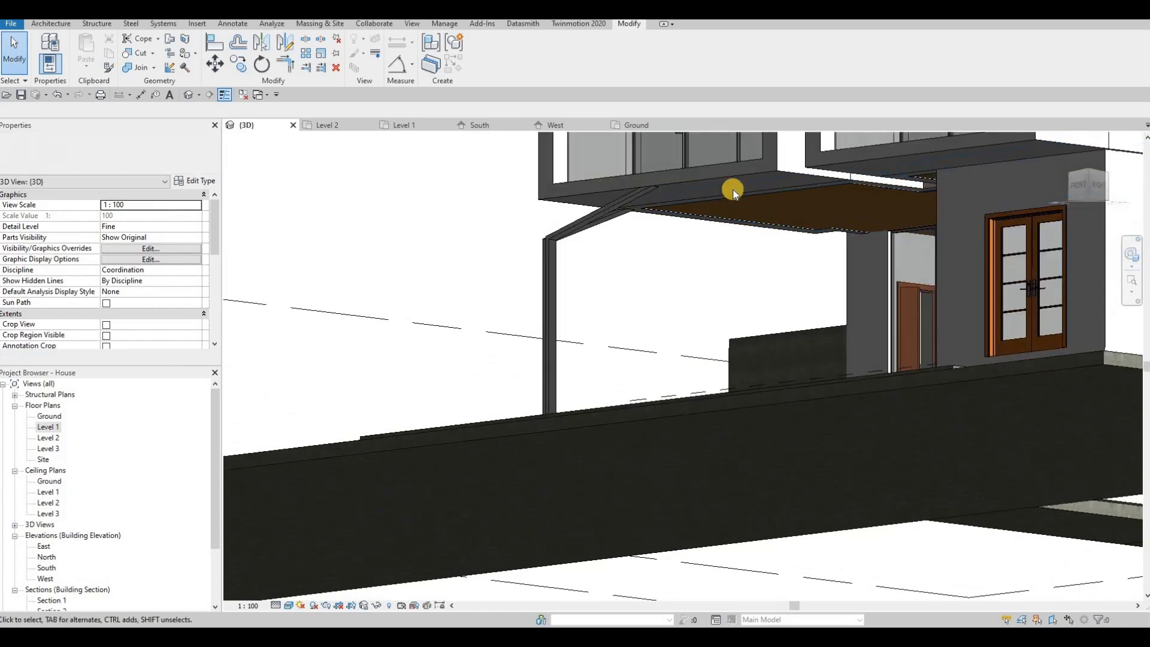
Inspect the generic model and the floor slab, then frame a frontal view of the house
{"action": "left_click", "coordinate": [793, 221]}
{"action": "key", "text": "Escape"}
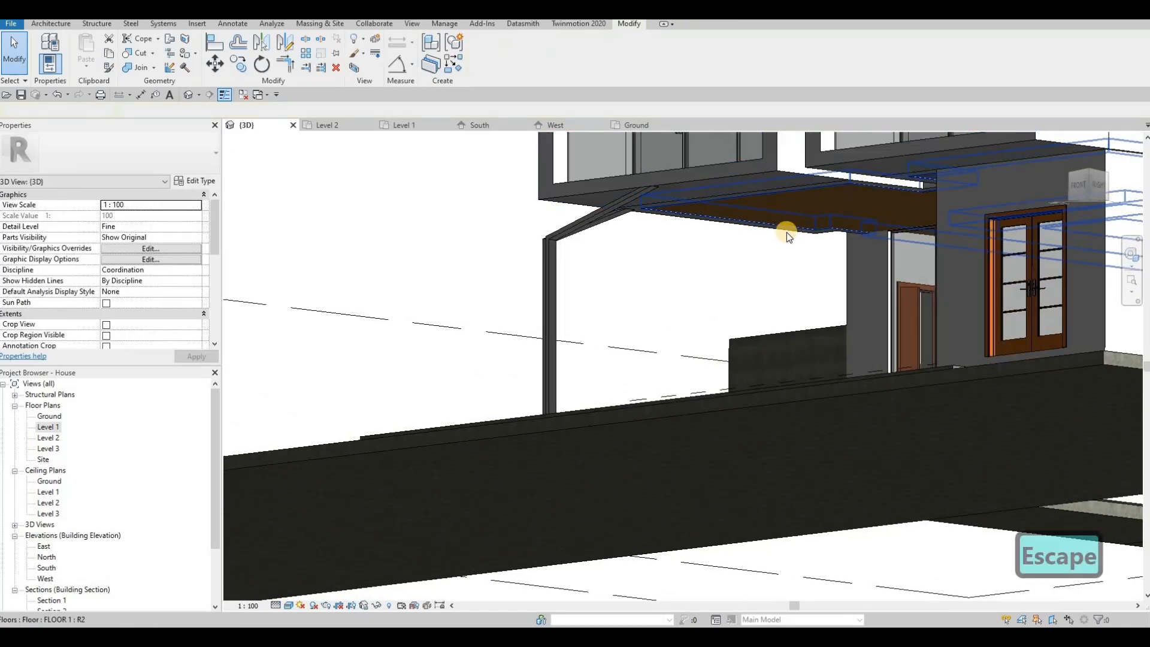
{"action": "left_click", "coordinate": [785, 232]}
{"action": "key", "text": "Escape"}
{"action": "middle_click_drag", "start_coordinate": [865, 233], "coordinate": [821, 275], "text": "shift"}
{"action": "key", "text": "Escape"}
{"action": "middle_click_drag", "start_coordinate": [644, 250], "coordinate": [558, 254], "text": "shift"}
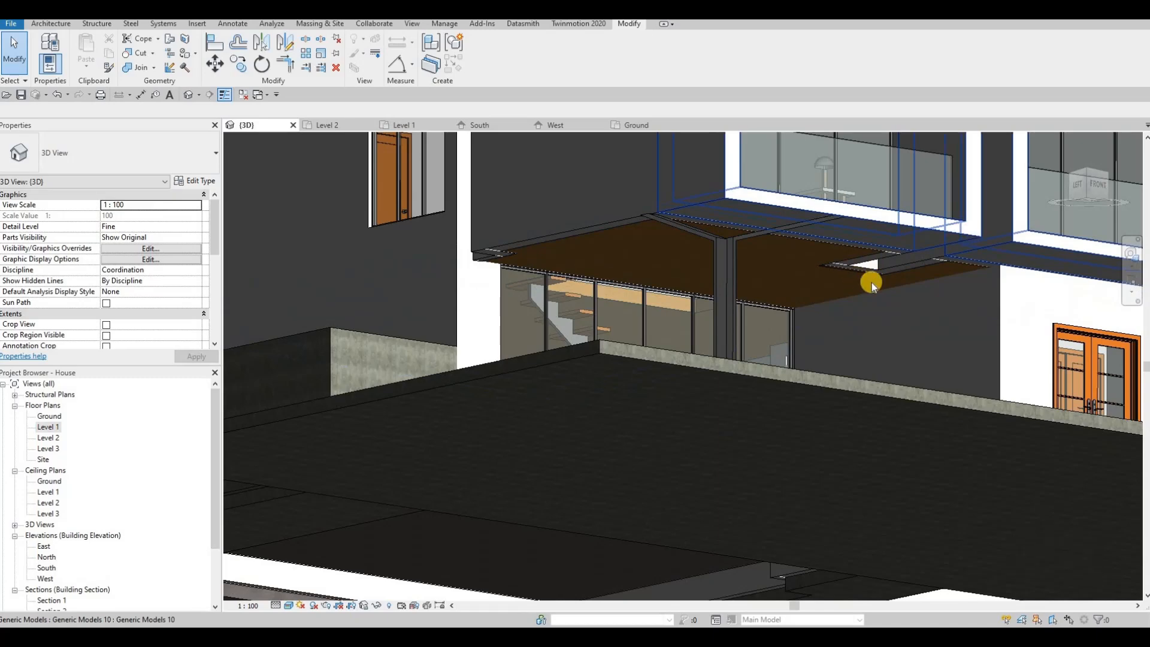
{"action": "middle_click_drag", "start_coordinate": [828, 271], "coordinate": [726, 264]}
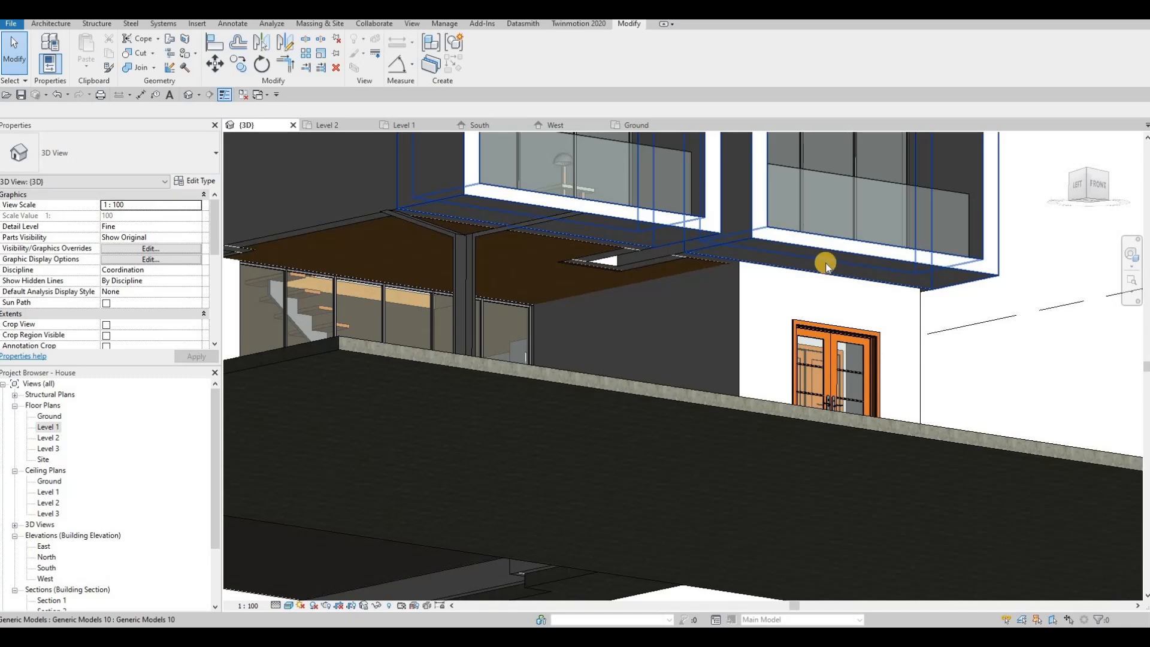
Inspect the balcony generic model, then turn the house toward its left side before opening Level 2
{"action": "left_click", "coordinate": [761, 270]}
{"action": "key", "text": "Escape"}
{"action": "key", "text": "Escape"}
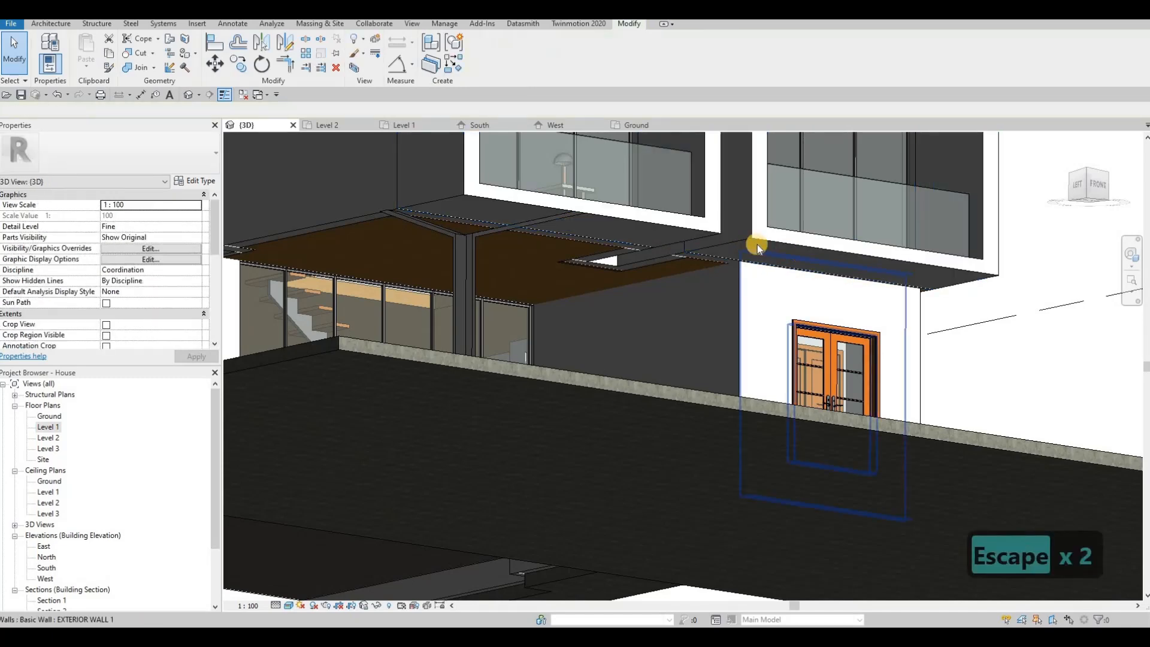
{"action": "middle_click_drag", "start_coordinate": [654, 291], "coordinate": [600, 389], "text": "shift"}
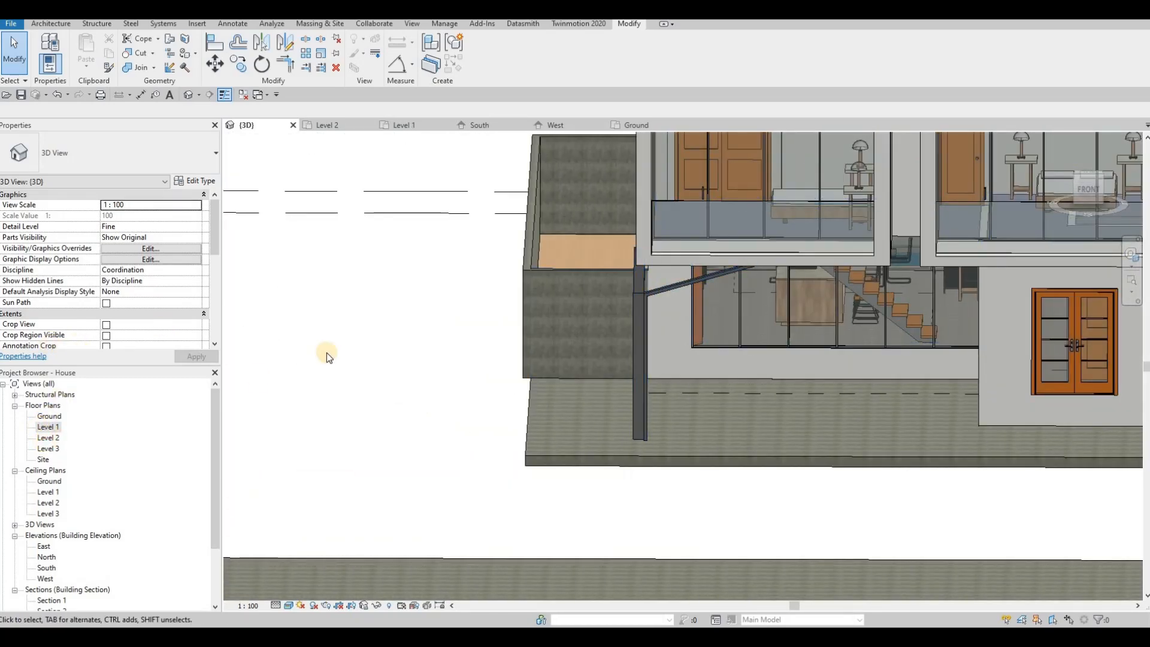
{"action": "scroll", "coordinate": [683, 388], "scroll_direction": "up", "scroll_amount": 2}
{"action": "scroll", "coordinate": [656, 398], "scroll_direction": "up", "scroll_amount": 1}
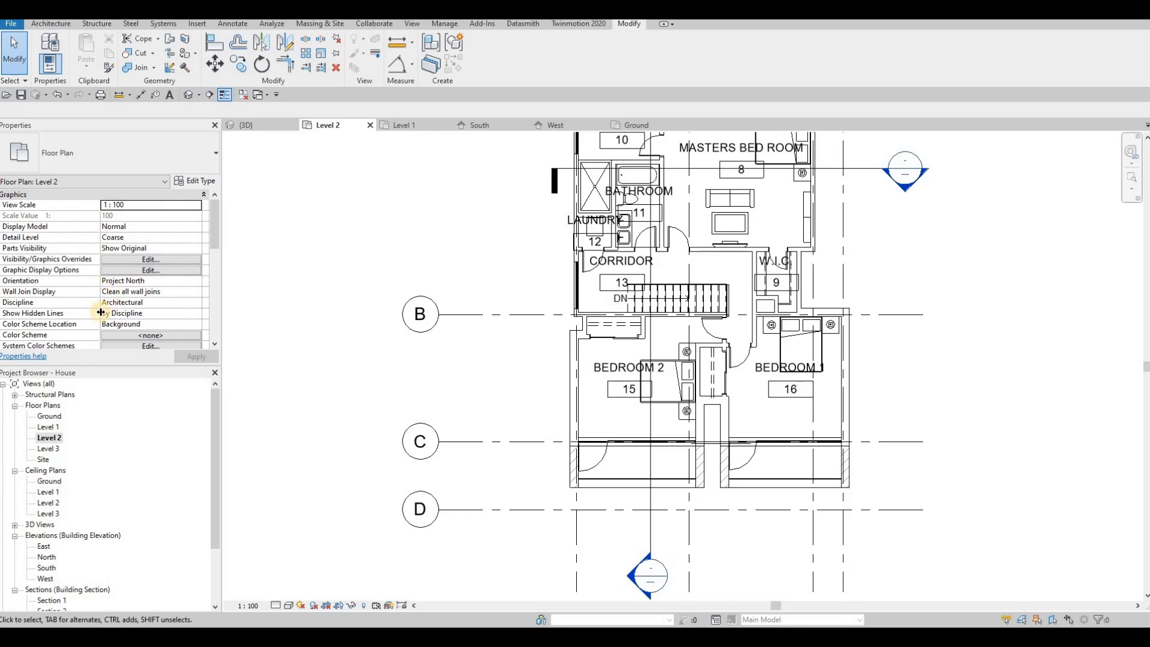
Scroll the Level 2 view properties, clear the selection, and switch back to the {3D} view
{"action": "scroll", "coordinate": [121, 318], "scroll_direction": "down", "scroll_amount": 5}
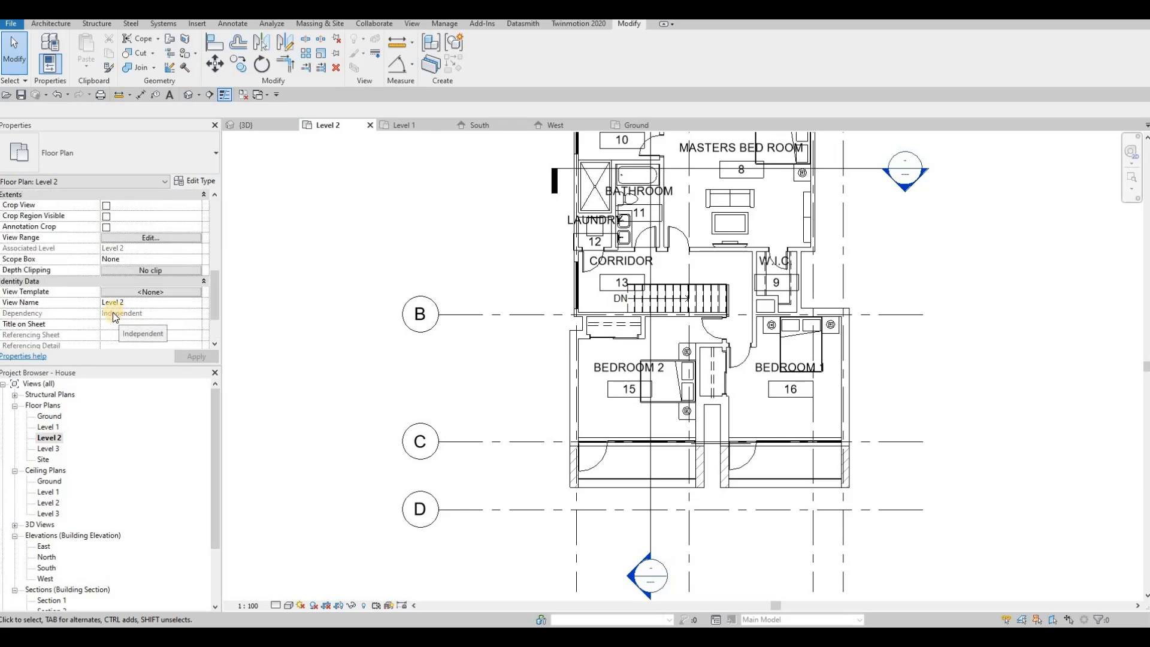
{"action": "scroll", "coordinate": [112, 312], "scroll_direction": "down", "scroll_amount": 3}
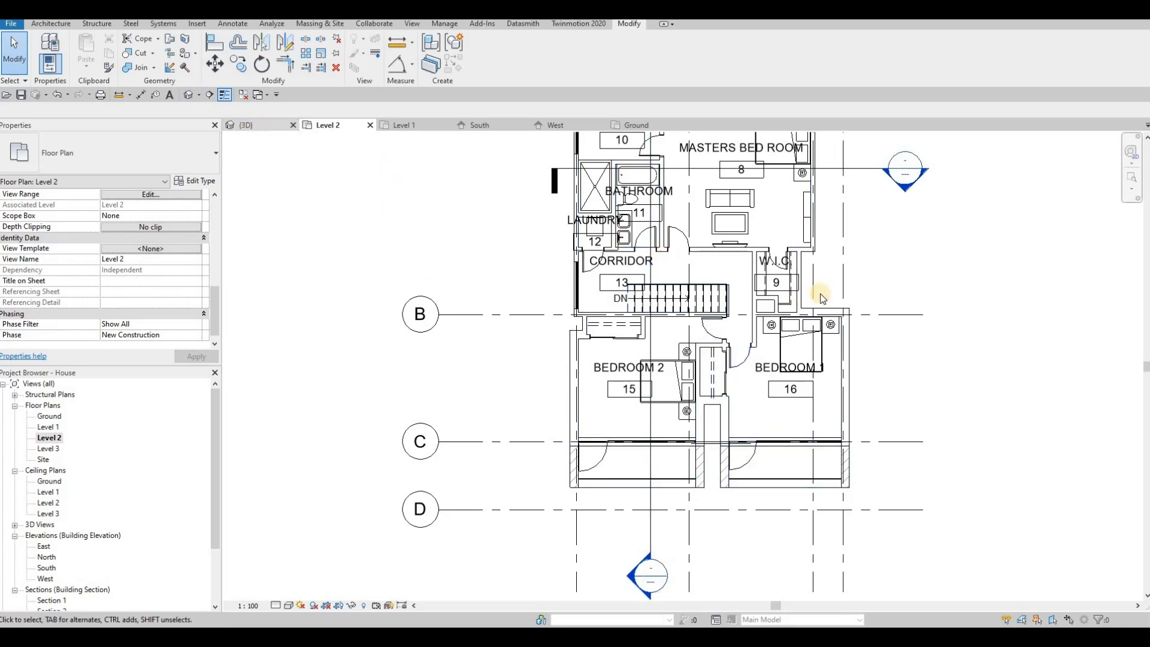
{"action": "key", "text": "Escape"}
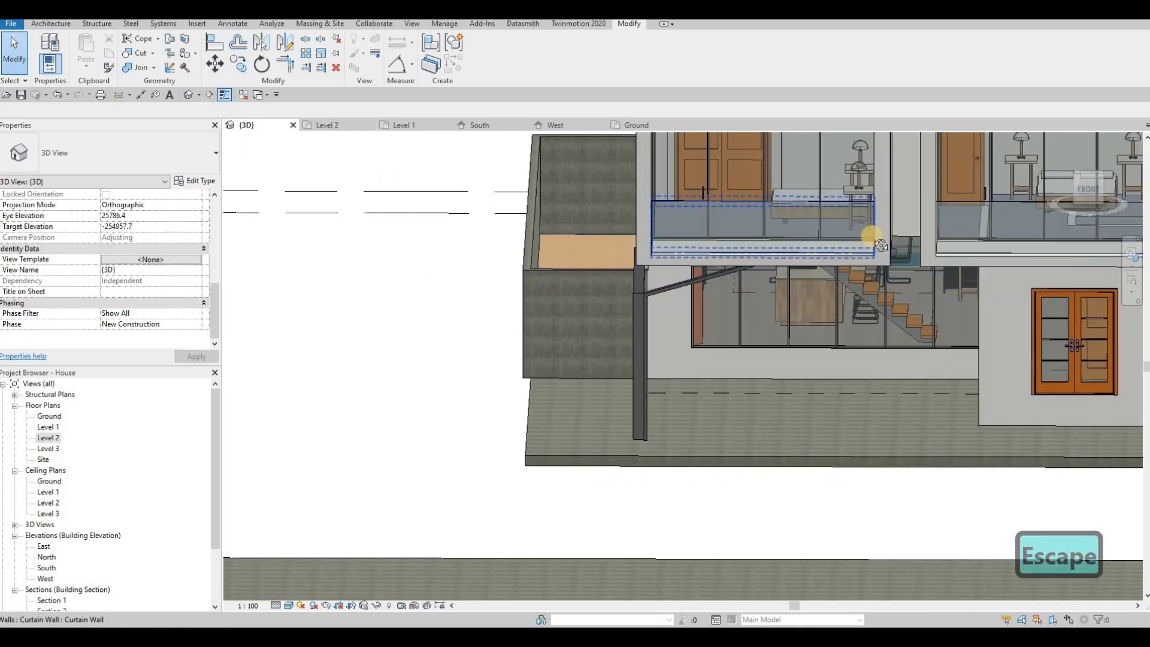
{"action": "key", "text": "Escape"}
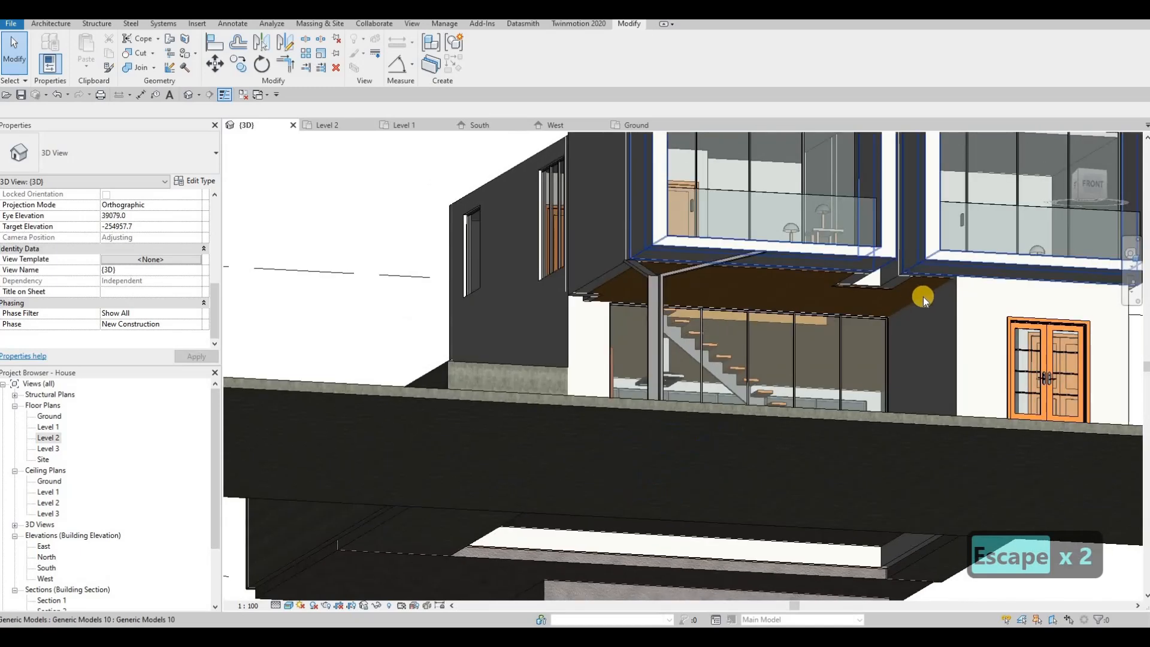
Orbit above the house and delete the stray Y-shaped room separation line beside the column
{"action": "middle_click_drag", "start_coordinate": [827, 292], "coordinate": [675, 465], "text": "shift"}
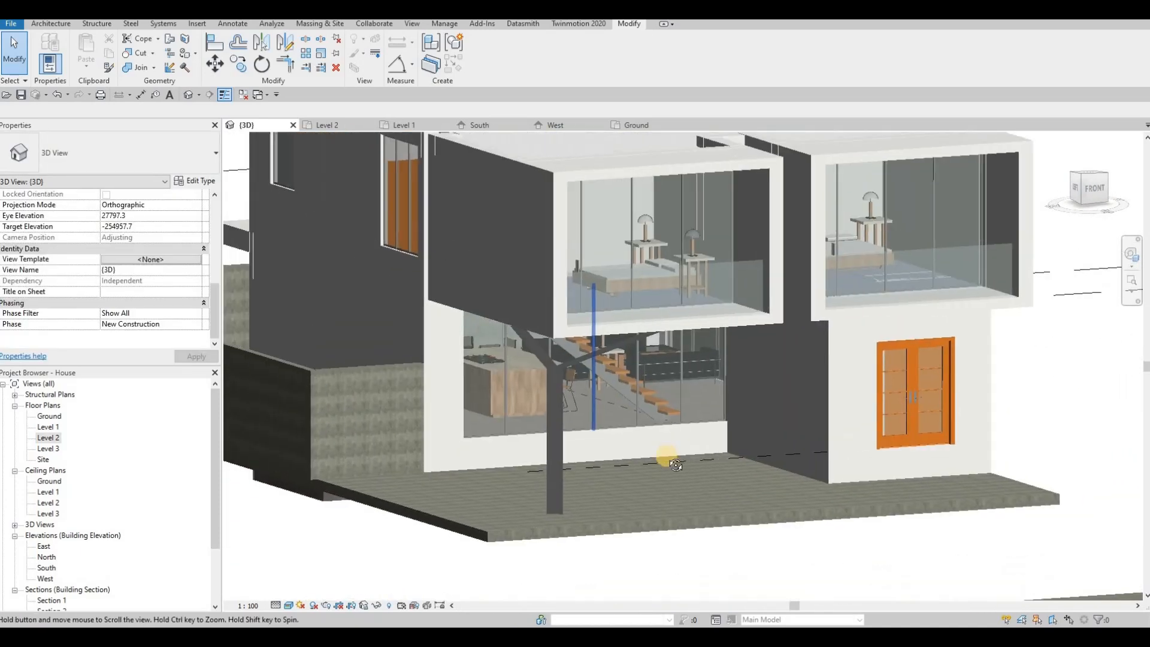
{"action": "scroll", "coordinate": [675, 465], "scroll_direction": "down", "scroll_amount": 1}
{"action": "middle_click_drag", "start_coordinate": [575, 323], "coordinate": [658, 416], "text": "shift"}
{"action": "scroll", "coordinate": [687, 353], "scroll_direction": "down", "scroll_amount": 2}
{"action": "key", "text": "Escape"}
{"action": "left_click", "coordinate": [638, 368]}
{"action": "key", "text": "Delete"}
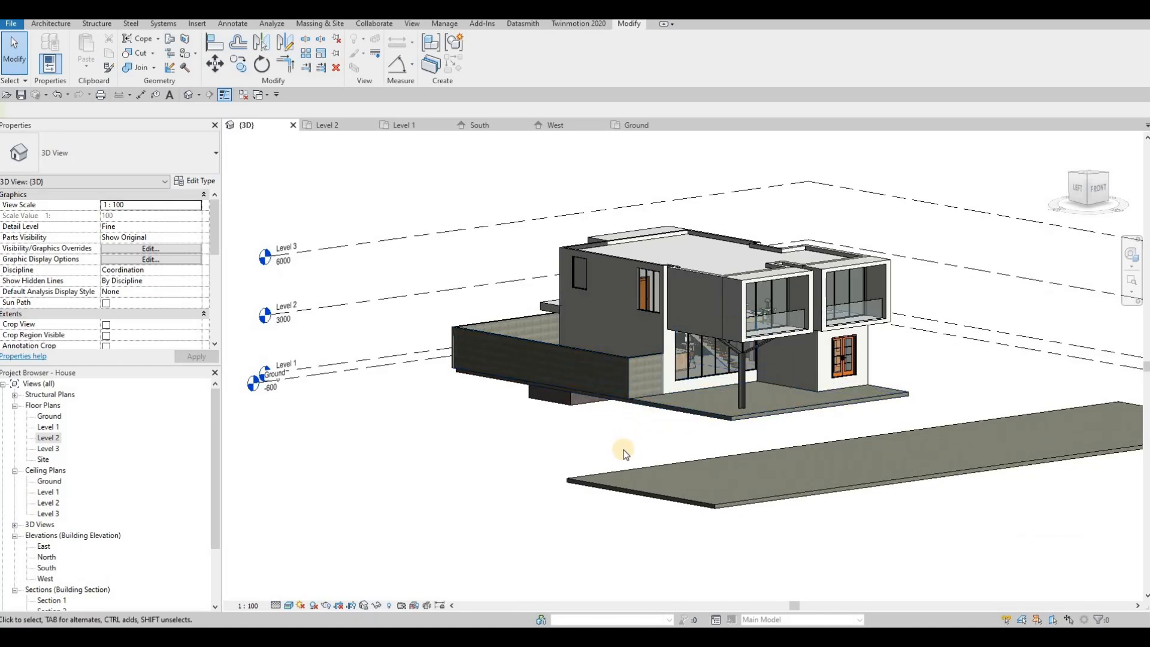
Orbit through top-down and front corner views to review the finished house
{"action": "middle_click_drag", "start_coordinate": [621, 452], "coordinate": [596, 365], "text": "shift"}
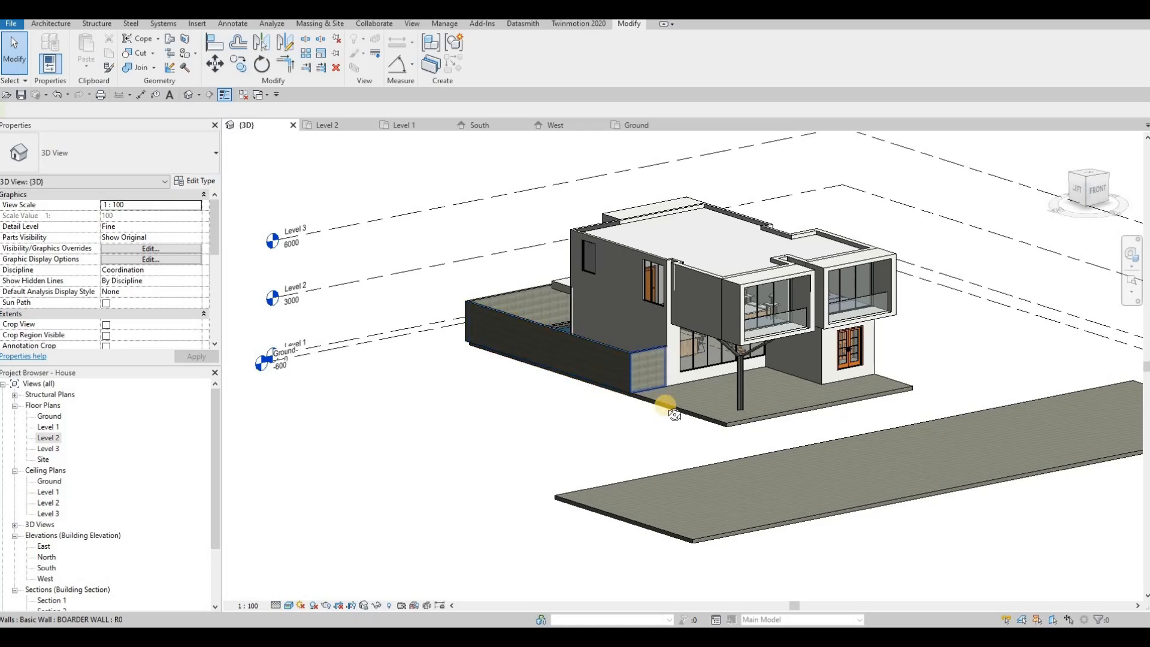
{"action": "middle_click_drag", "start_coordinate": [518, 414], "coordinate": [523, 358], "text": "shift"}
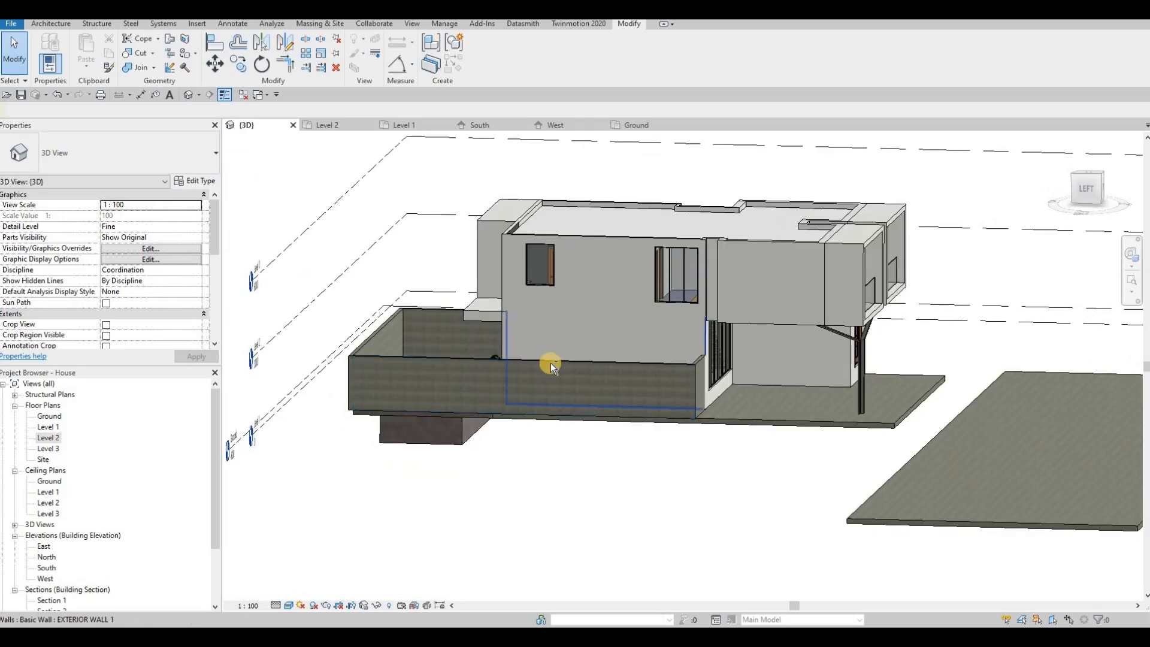
{"action": "middle_click_drag", "start_coordinate": [490, 363], "coordinate": [696, 457], "text": "shift"}
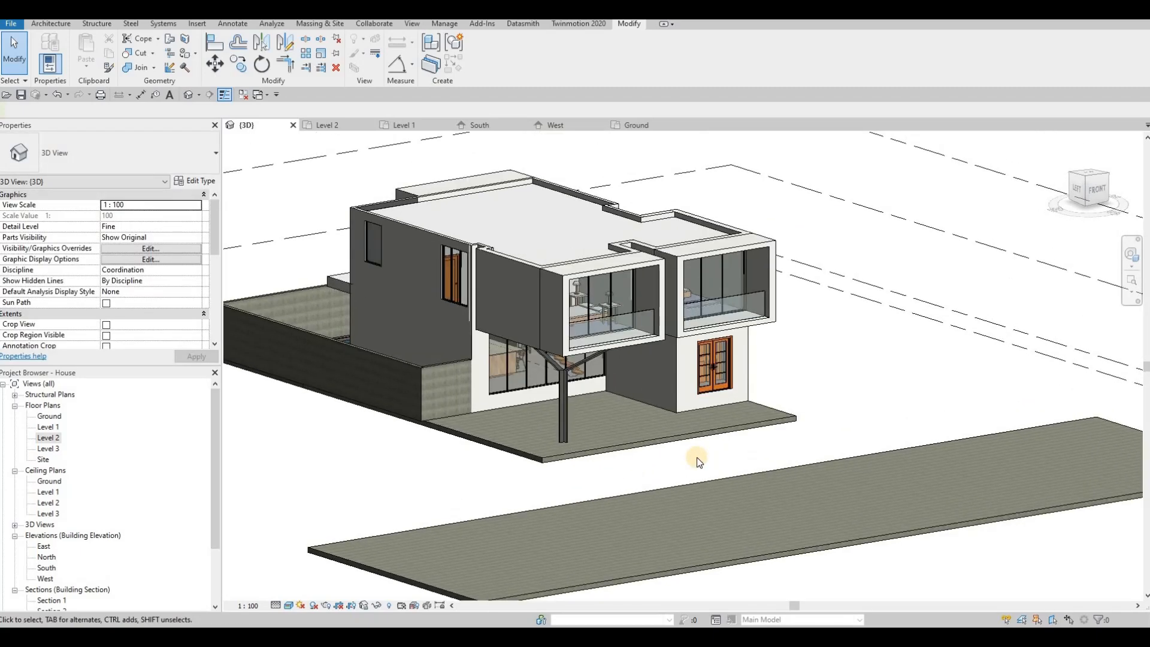